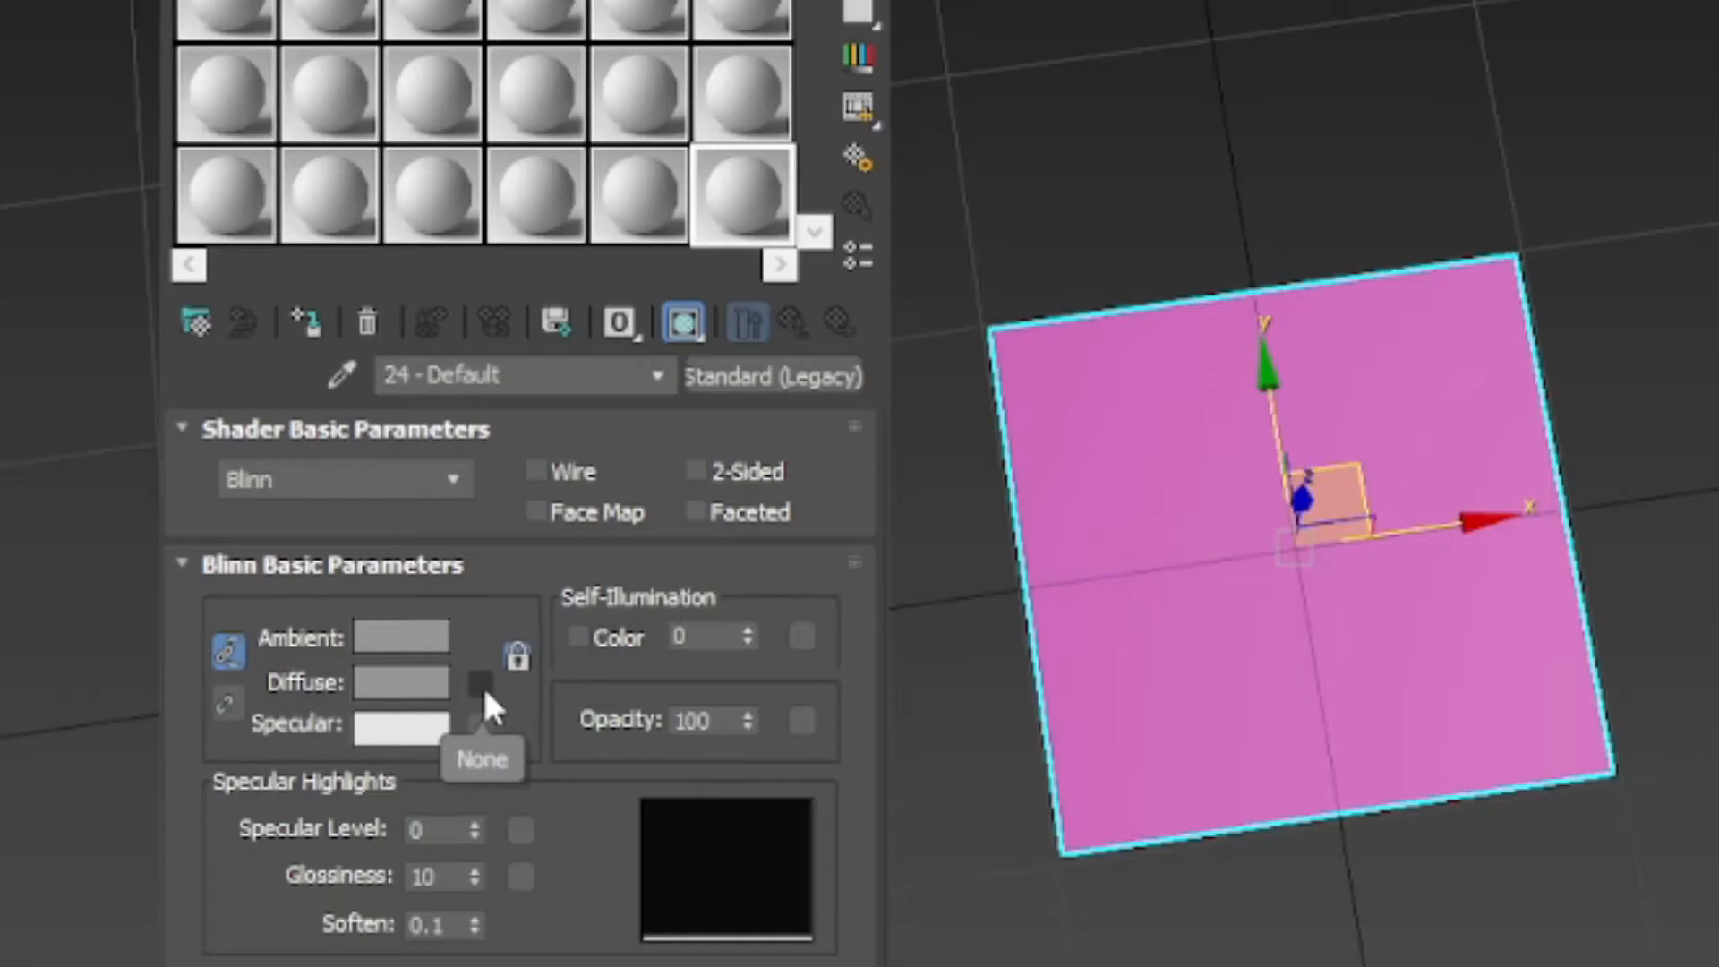
- Give the last sample material 1.png from the particle\Eplosions particle\Gray folder as its Diffuse Bitmap, with filtering set to None
{"action": "left_click", "coordinate": [332, 672]}
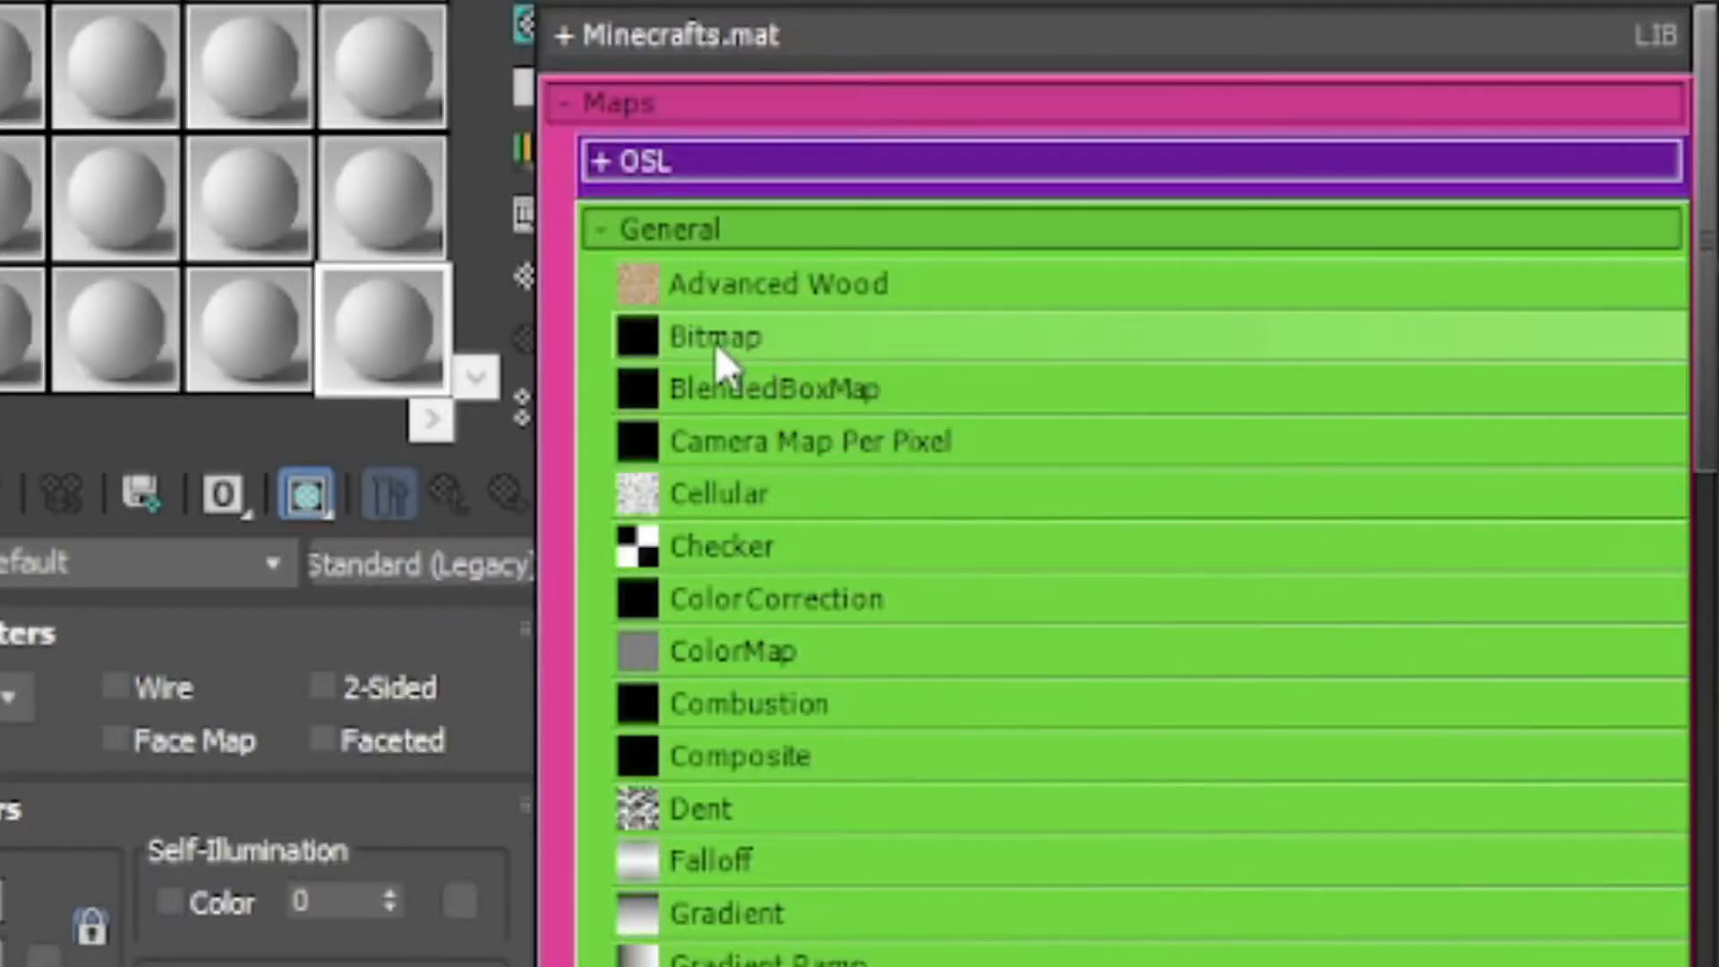
{"action": "double_click", "coordinate": [760, 349]}
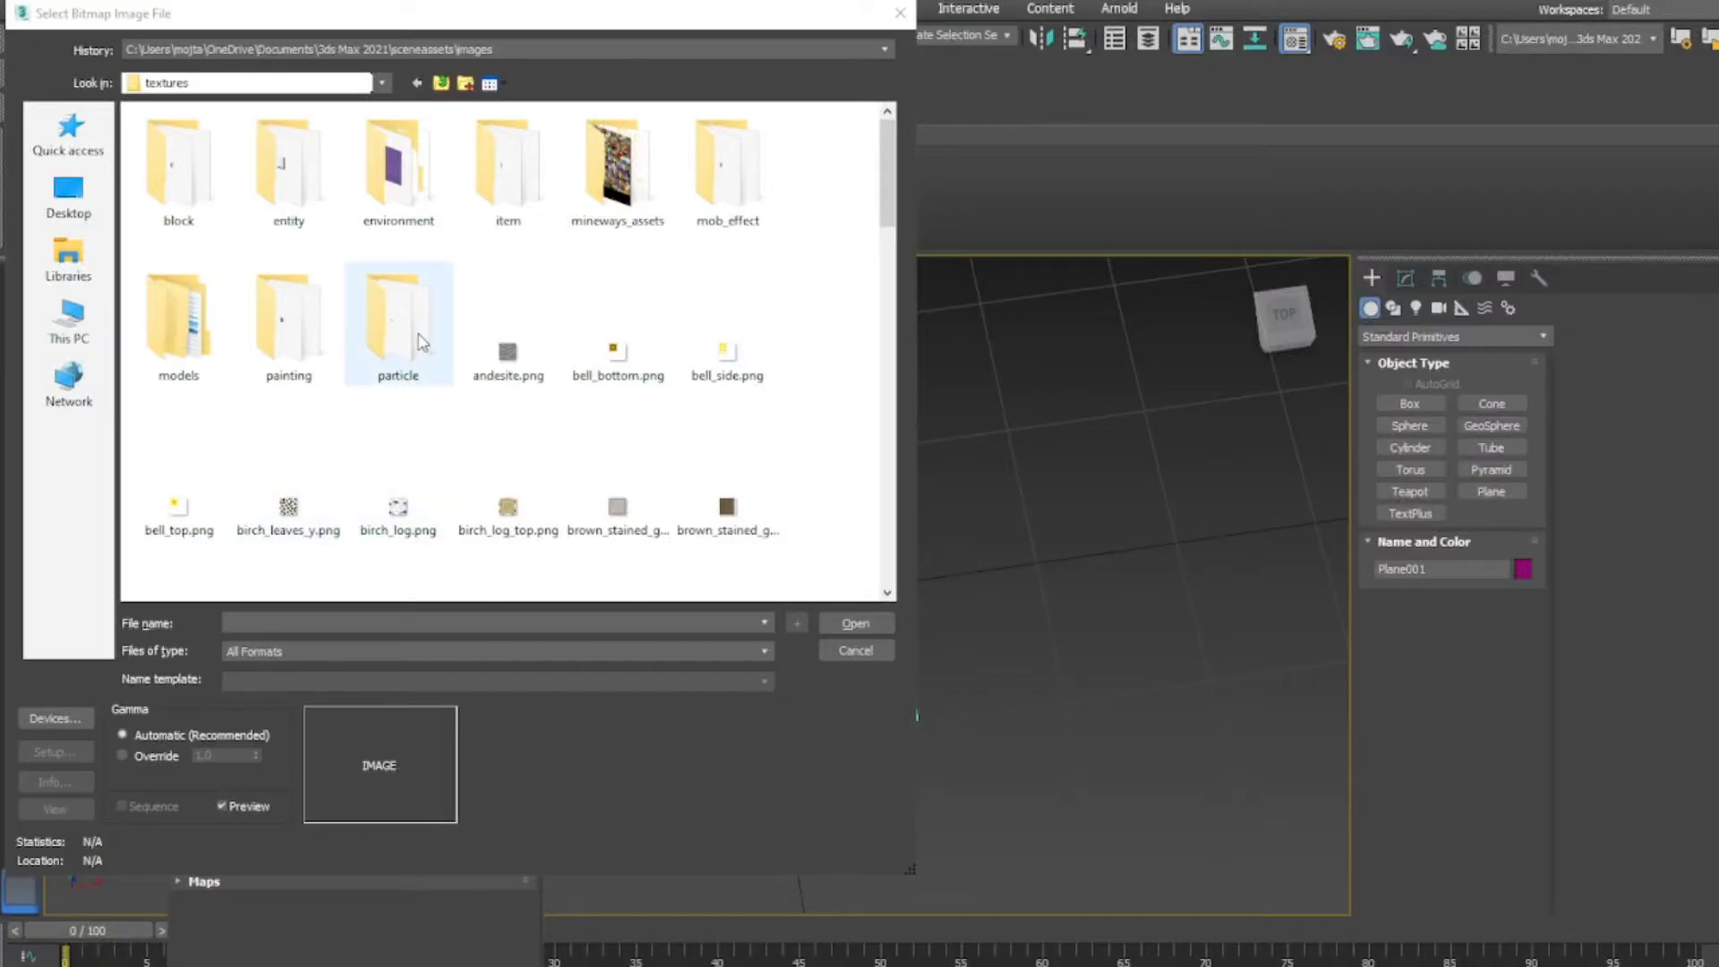
{"action": "double_click", "coordinate": [398, 323]}
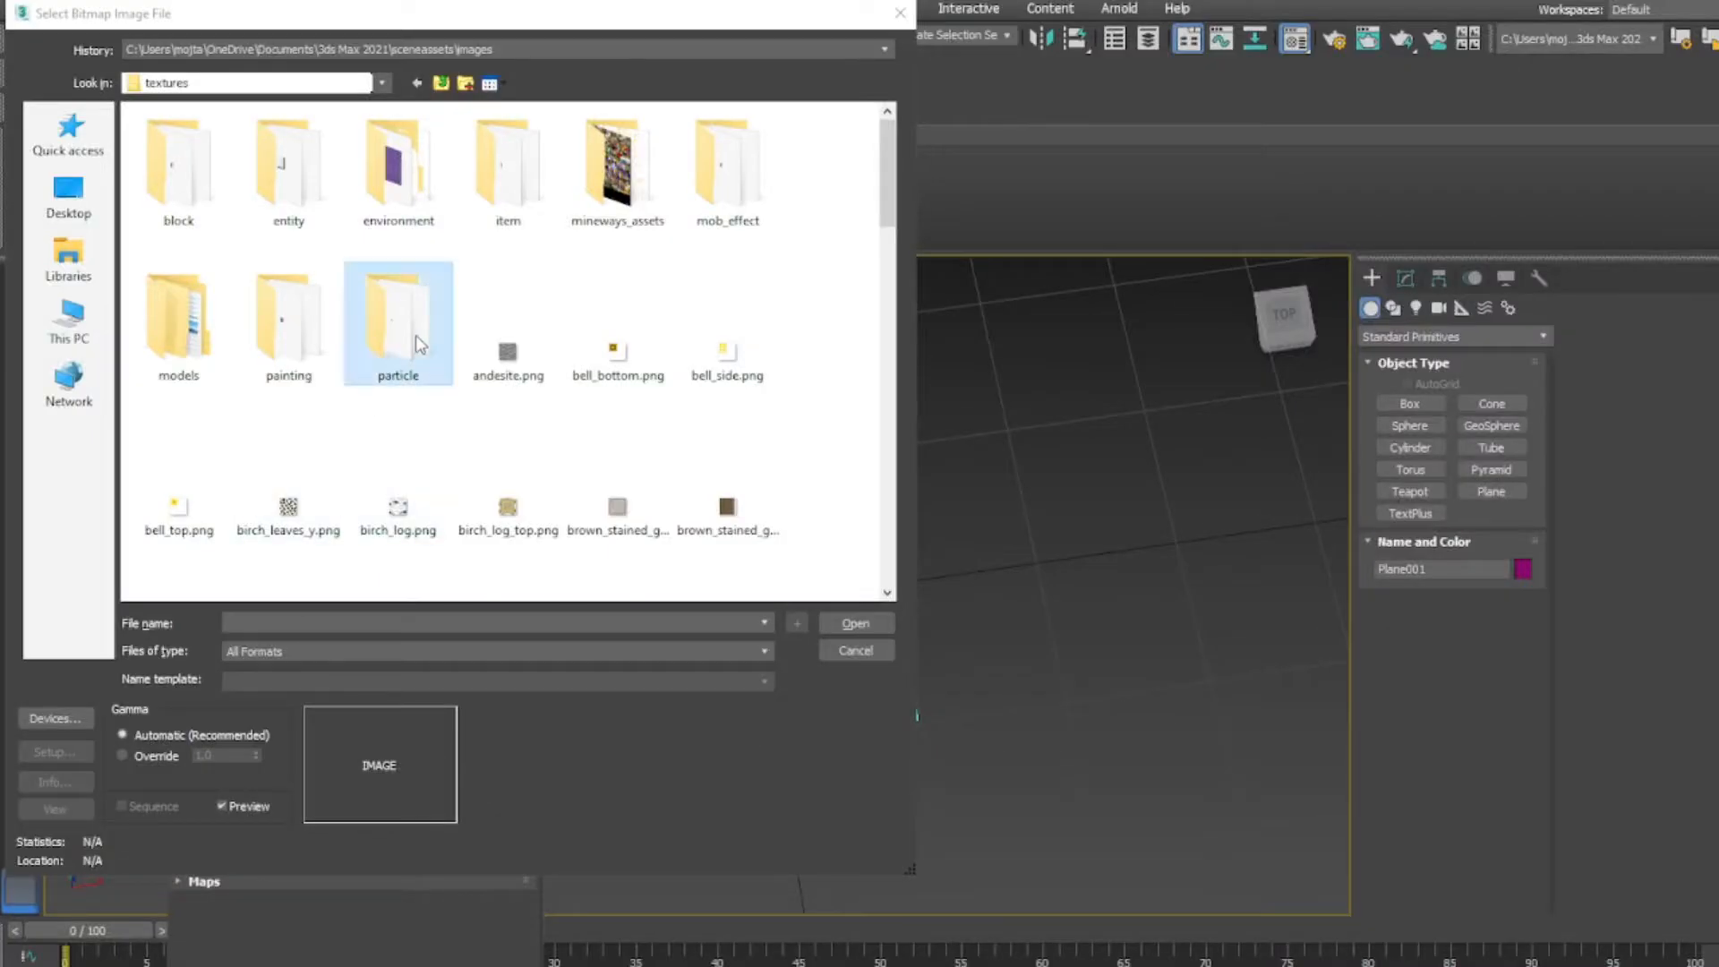
{"action": "double_click", "coordinate": [182, 179]}
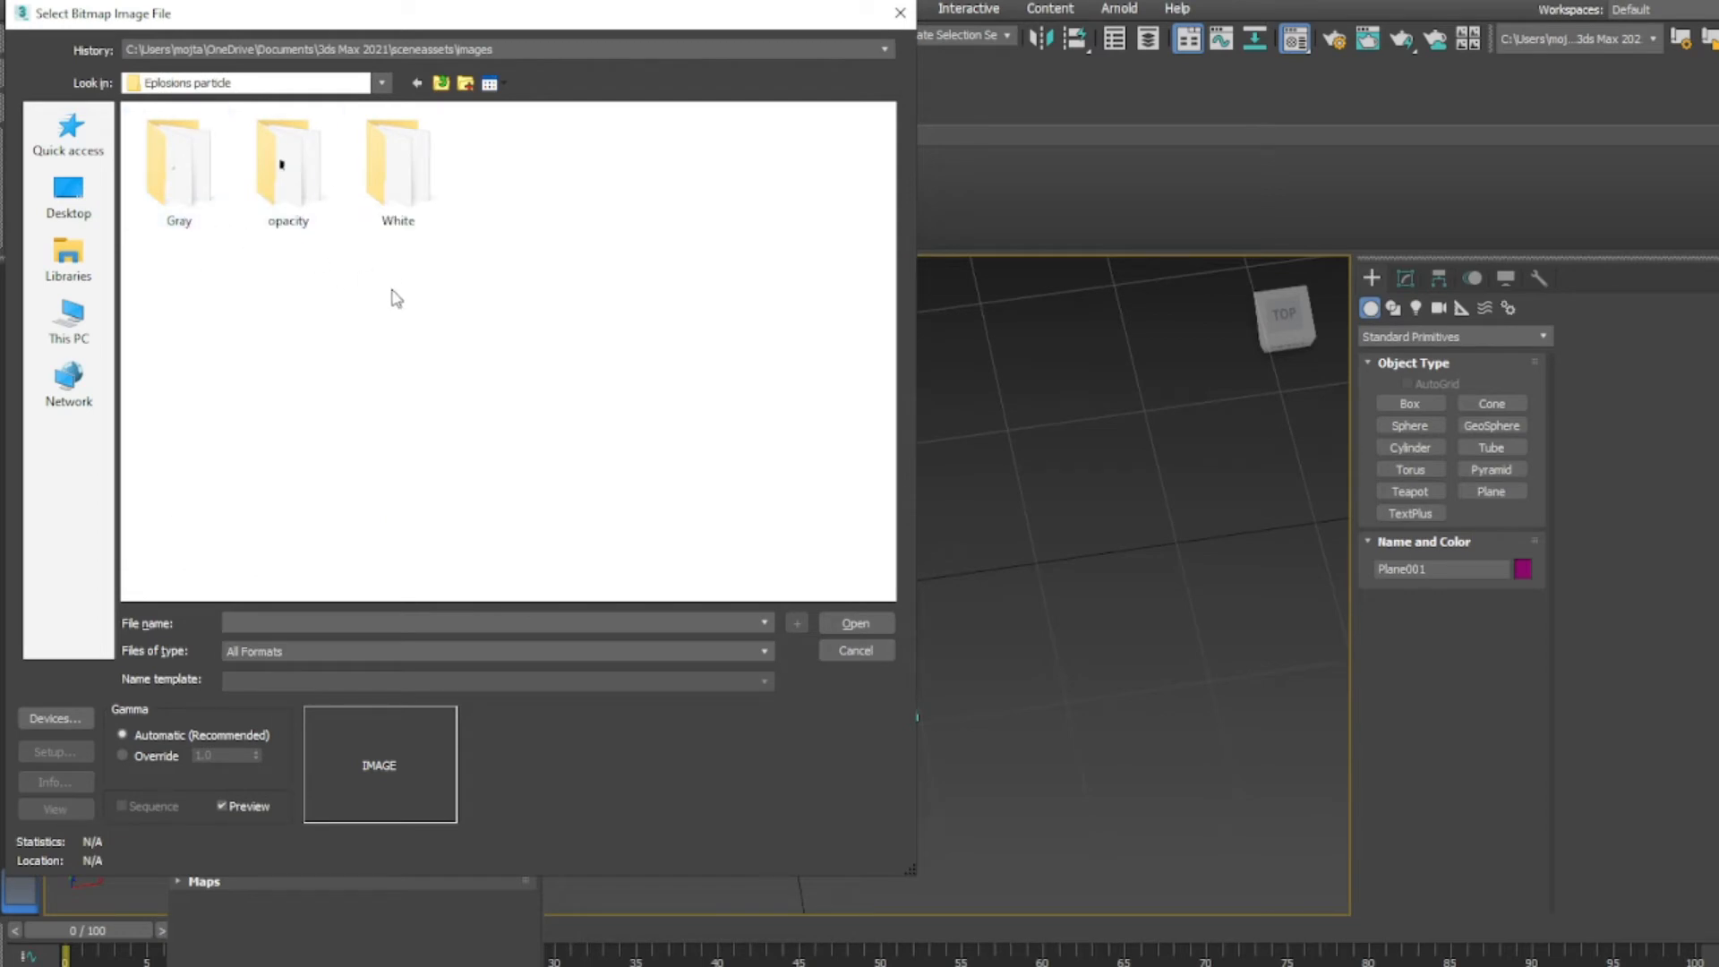
{"action": "double_click", "coordinate": [179, 170]}
{"action": "left_click", "coordinate": [296, 192]}
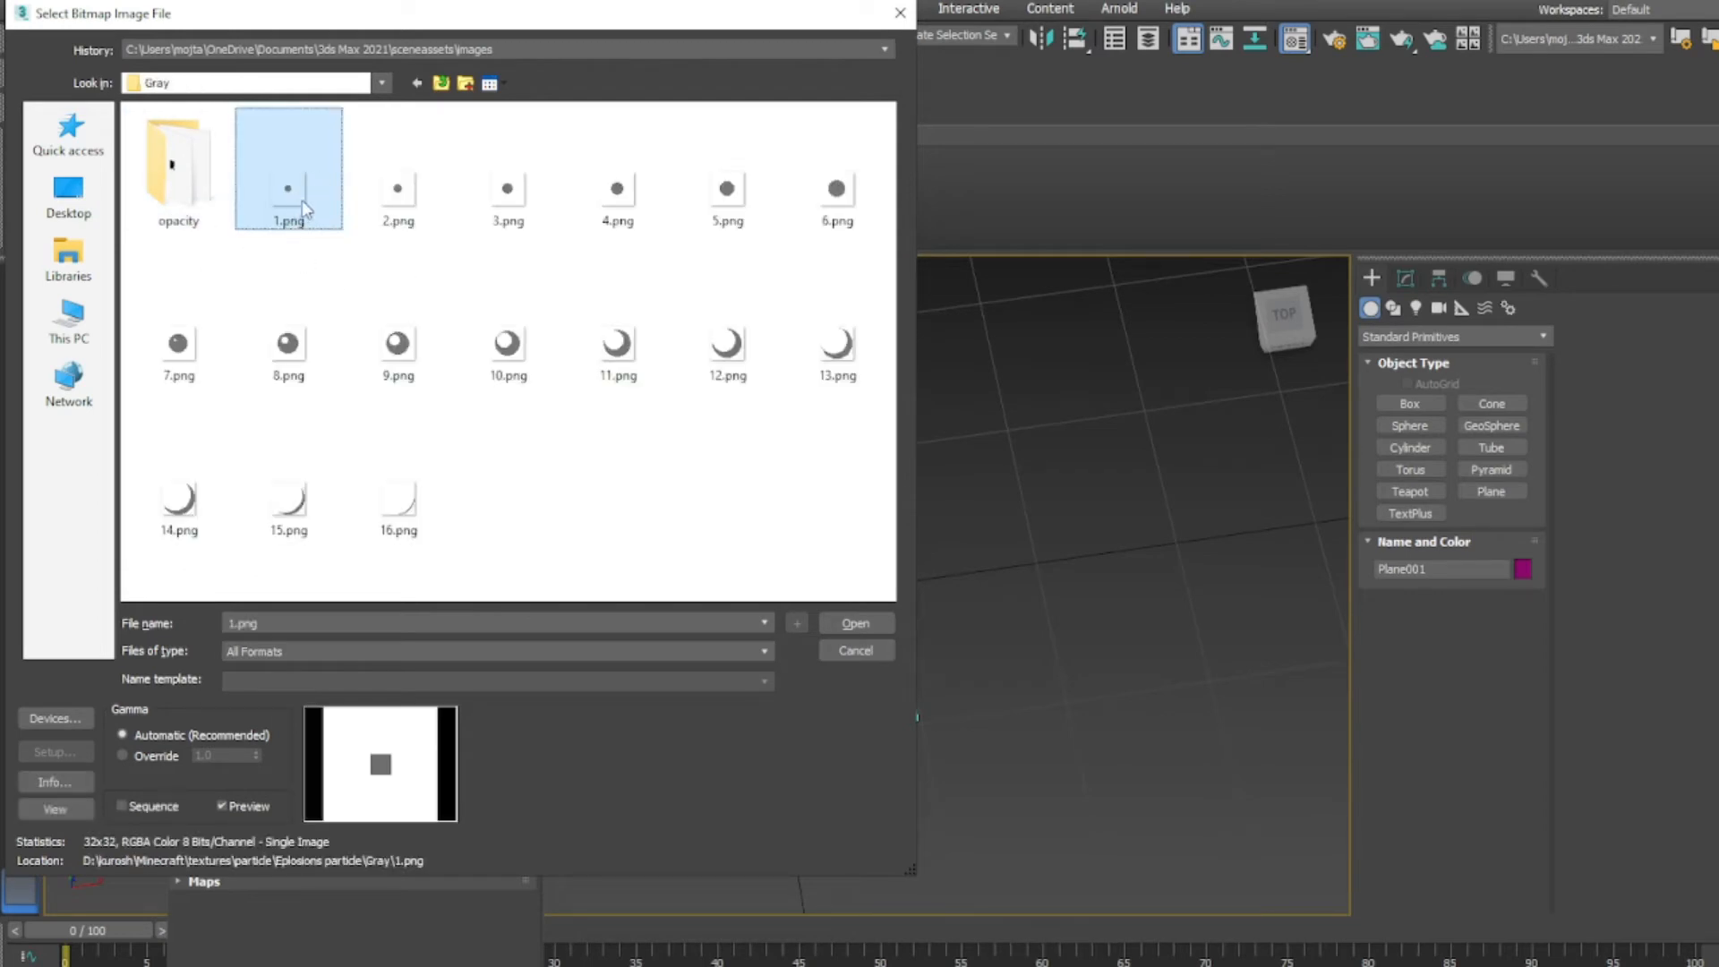
{"action": "double_click", "coordinate": [289, 190]}
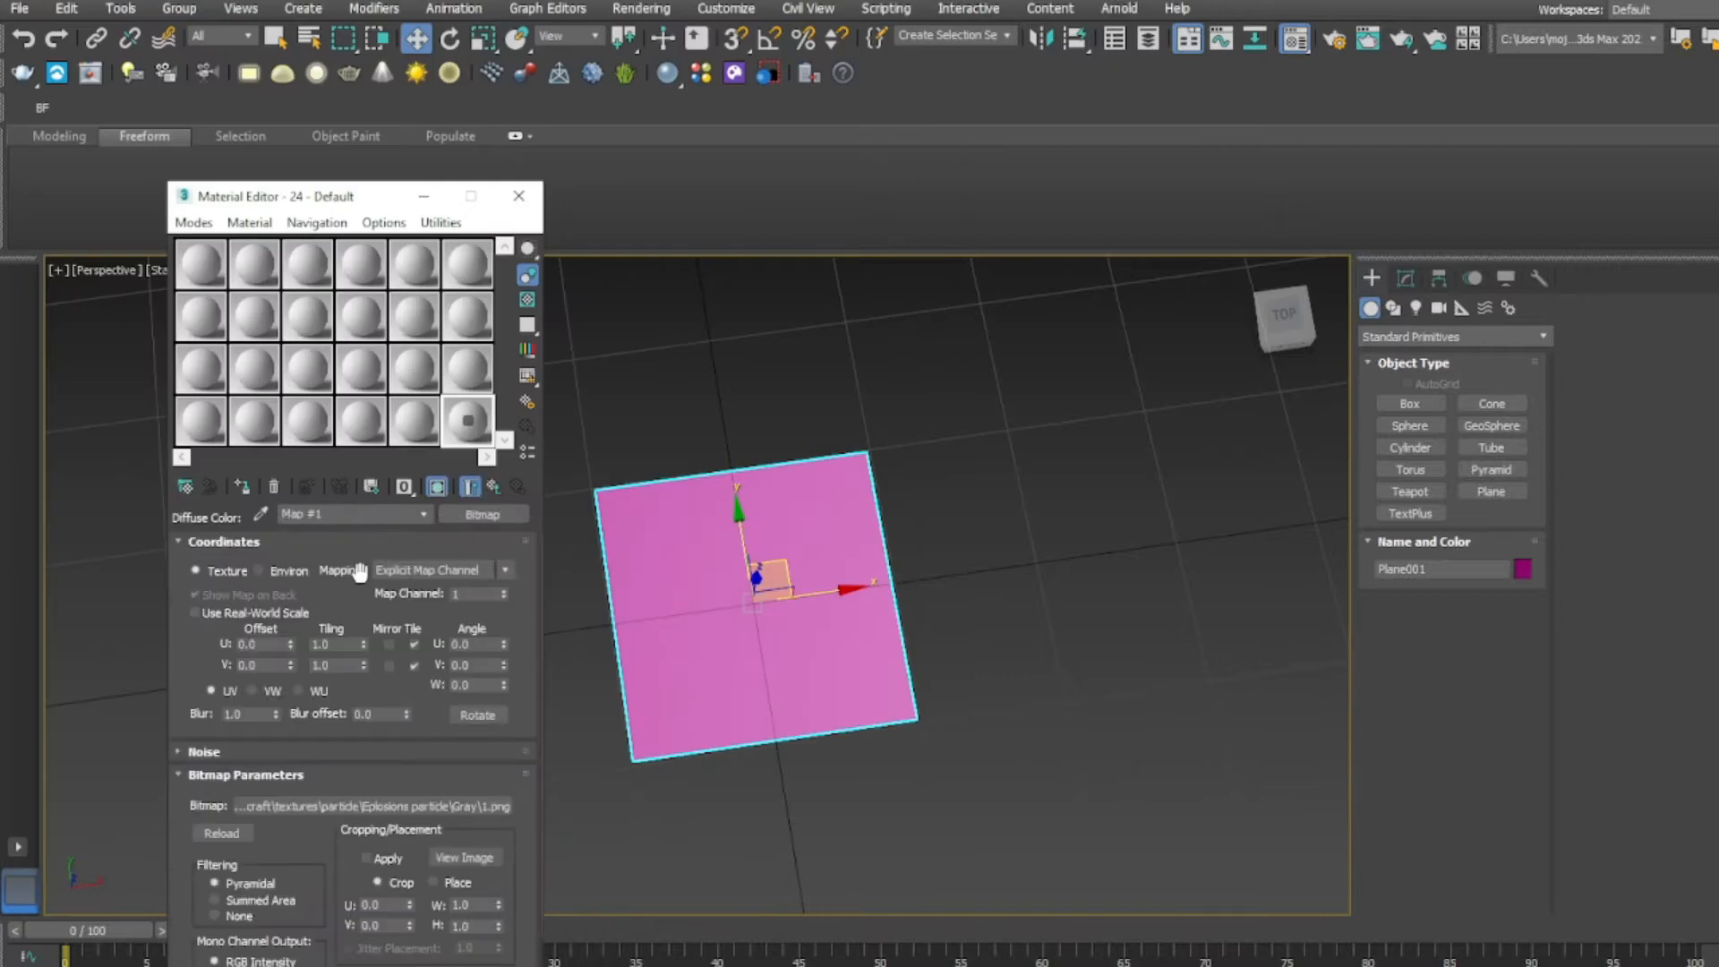
{"action": "left_click", "coordinate": [215, 915]}
{"action": "left_click", "coordinate": [492, 487]}
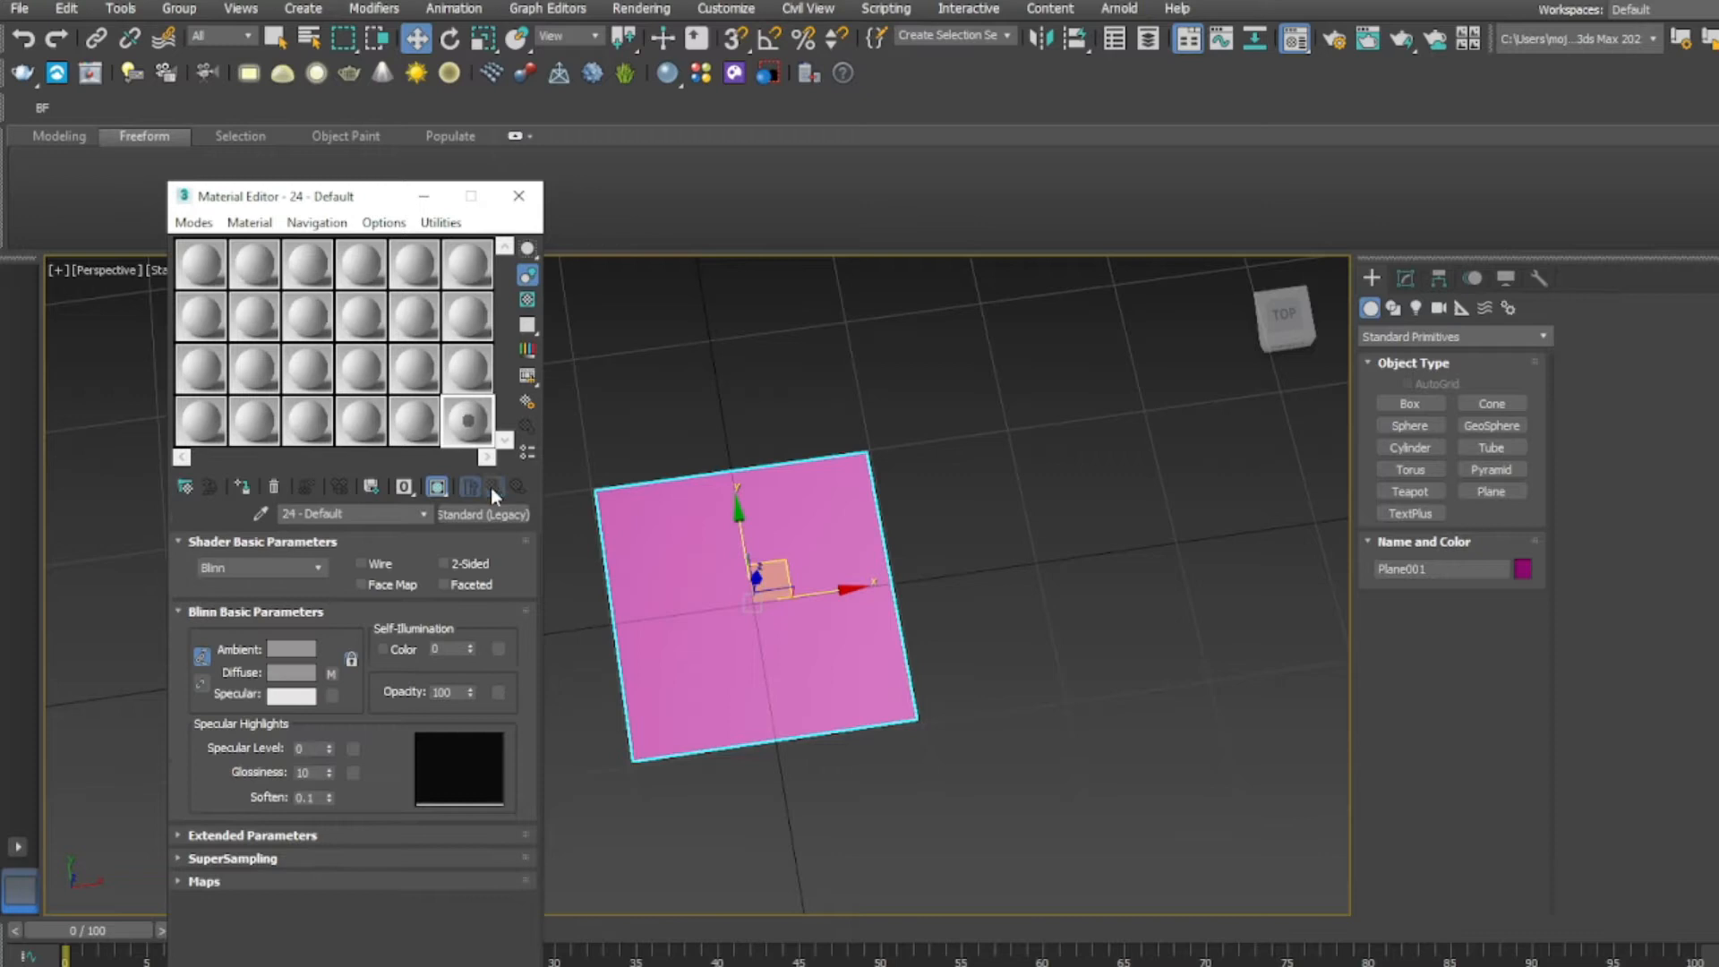
{"action": "left_click", "coordinate": [499, 691]}
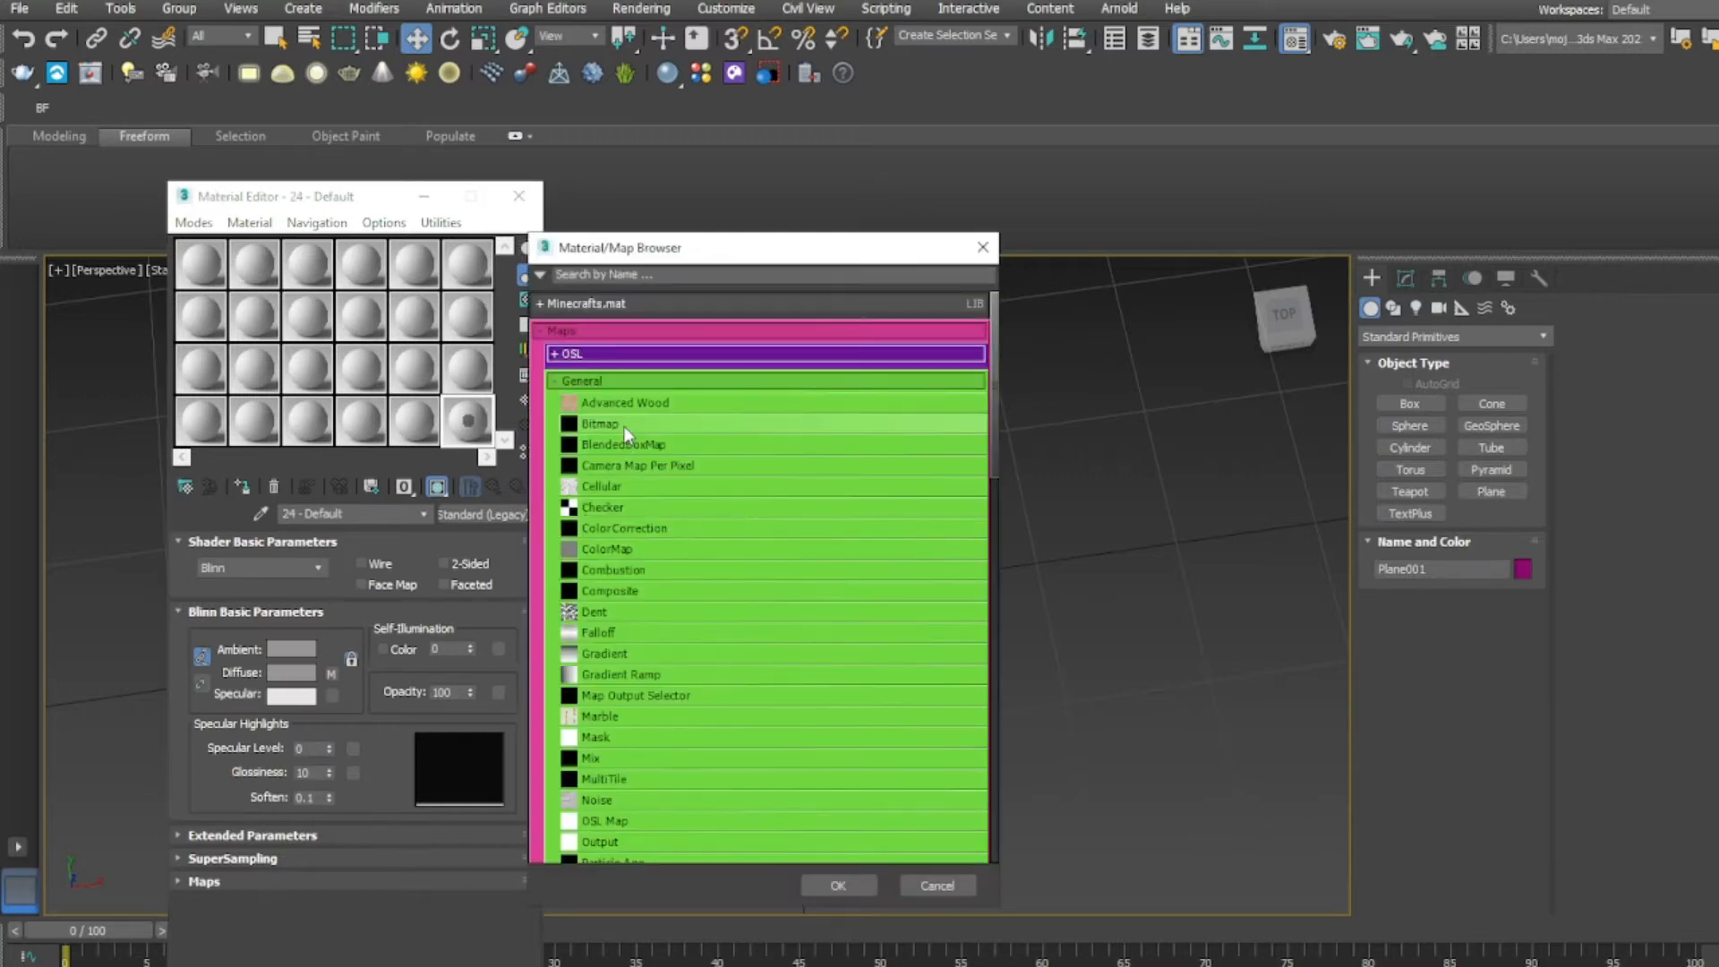
{"action": "double_click", "coordinate": [623, 427]}
{"action": "left_click", "coordinate": [897, 10]}
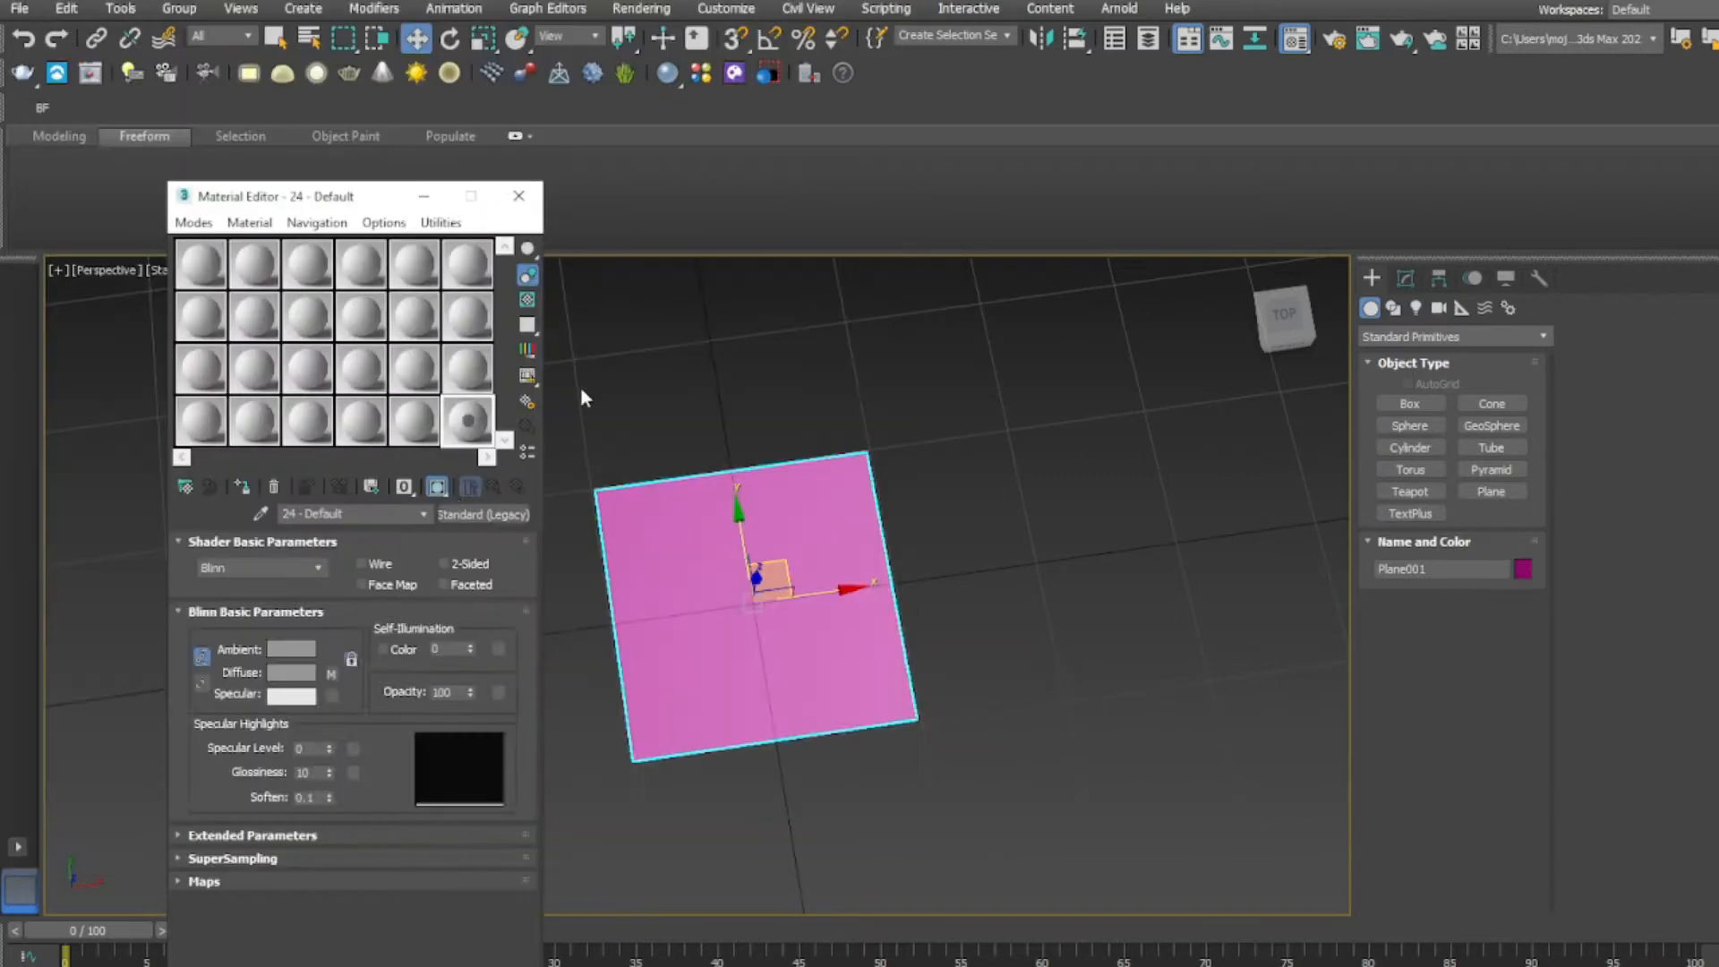
{"action": "left_click", "coordinate": [494, 487]}
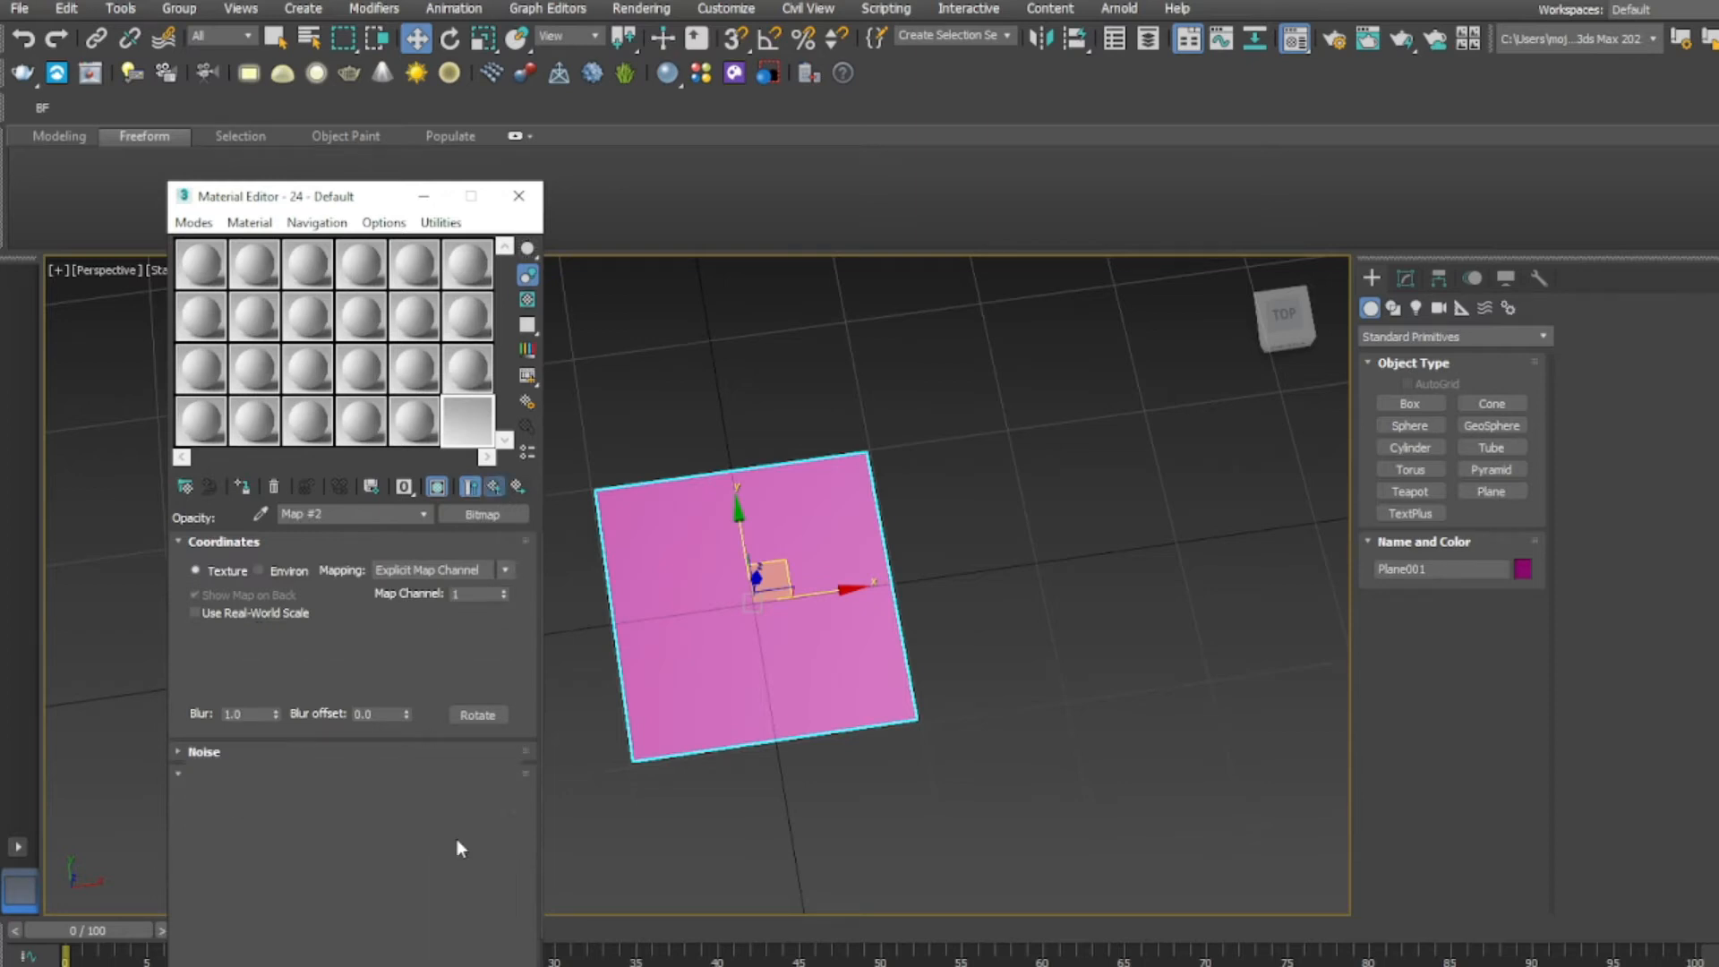
{"action": "right_click", "coordinate": [492, 687]}
{"action": "left_click", "coordinate": [490, 693]}
{"action": "right_click", "coordinate": [495, 689]}
{"action": "left_click", "coordinate": [517, 751]}
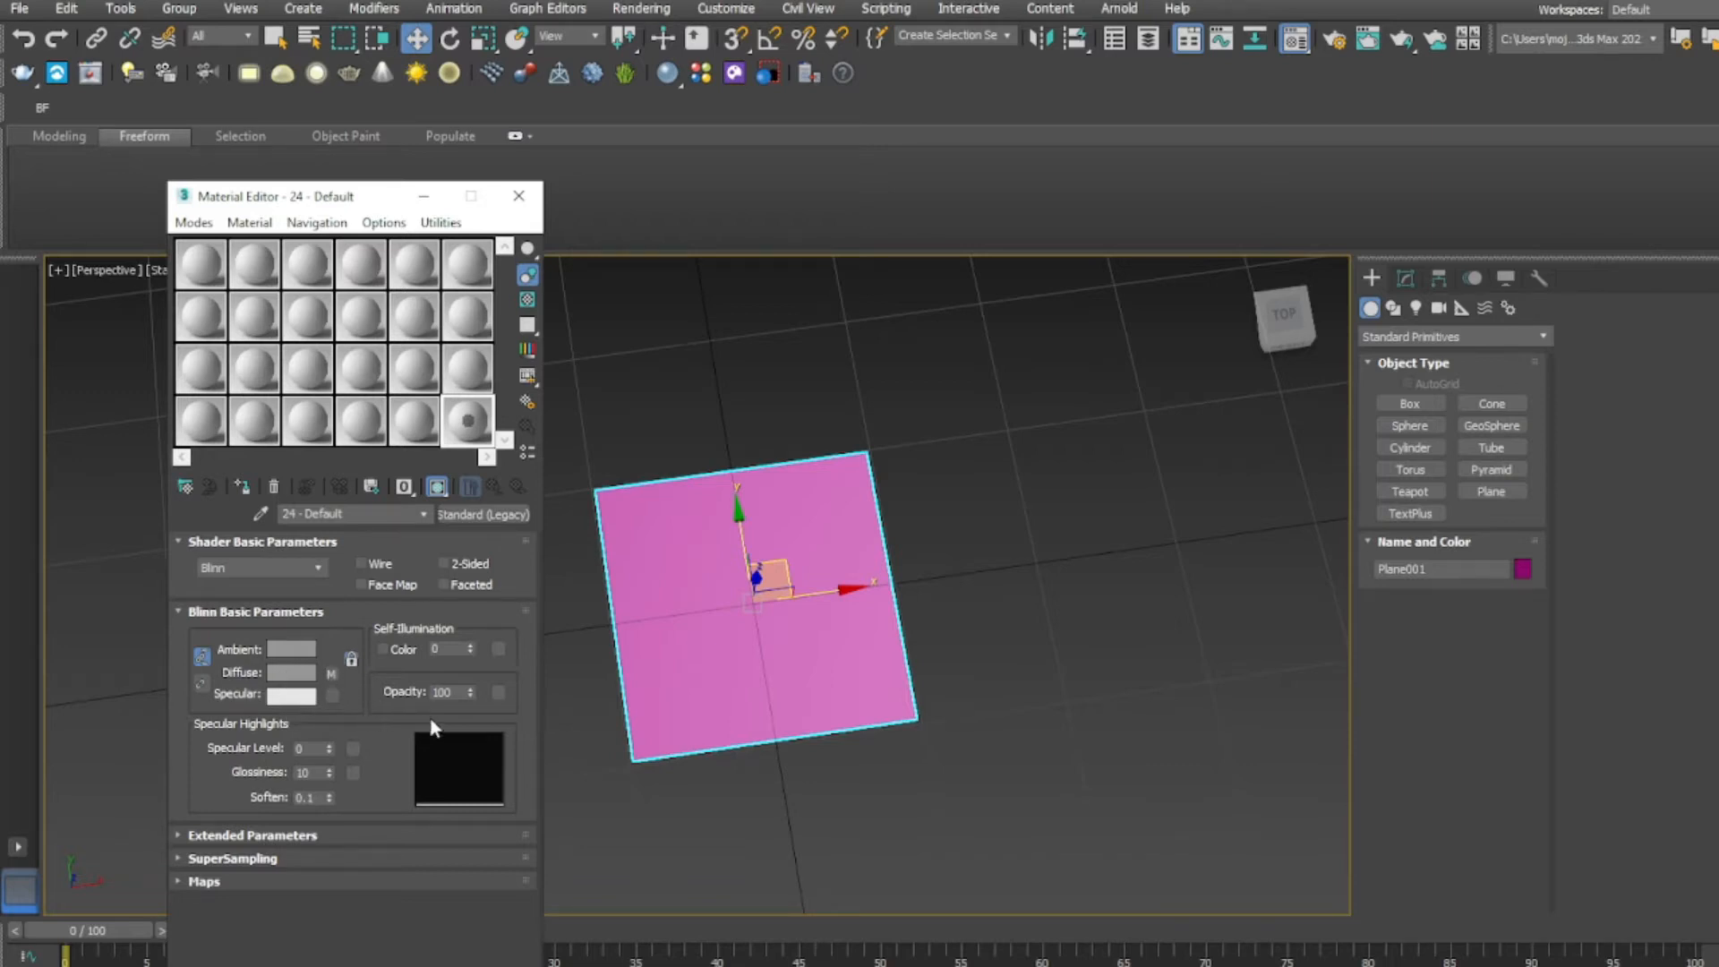
- Assign the matching mask from the Gray\opacity folder as the Opacity Bitmap of the 1.png material
{"action": "left_click", "coordinate": [498, 694]}
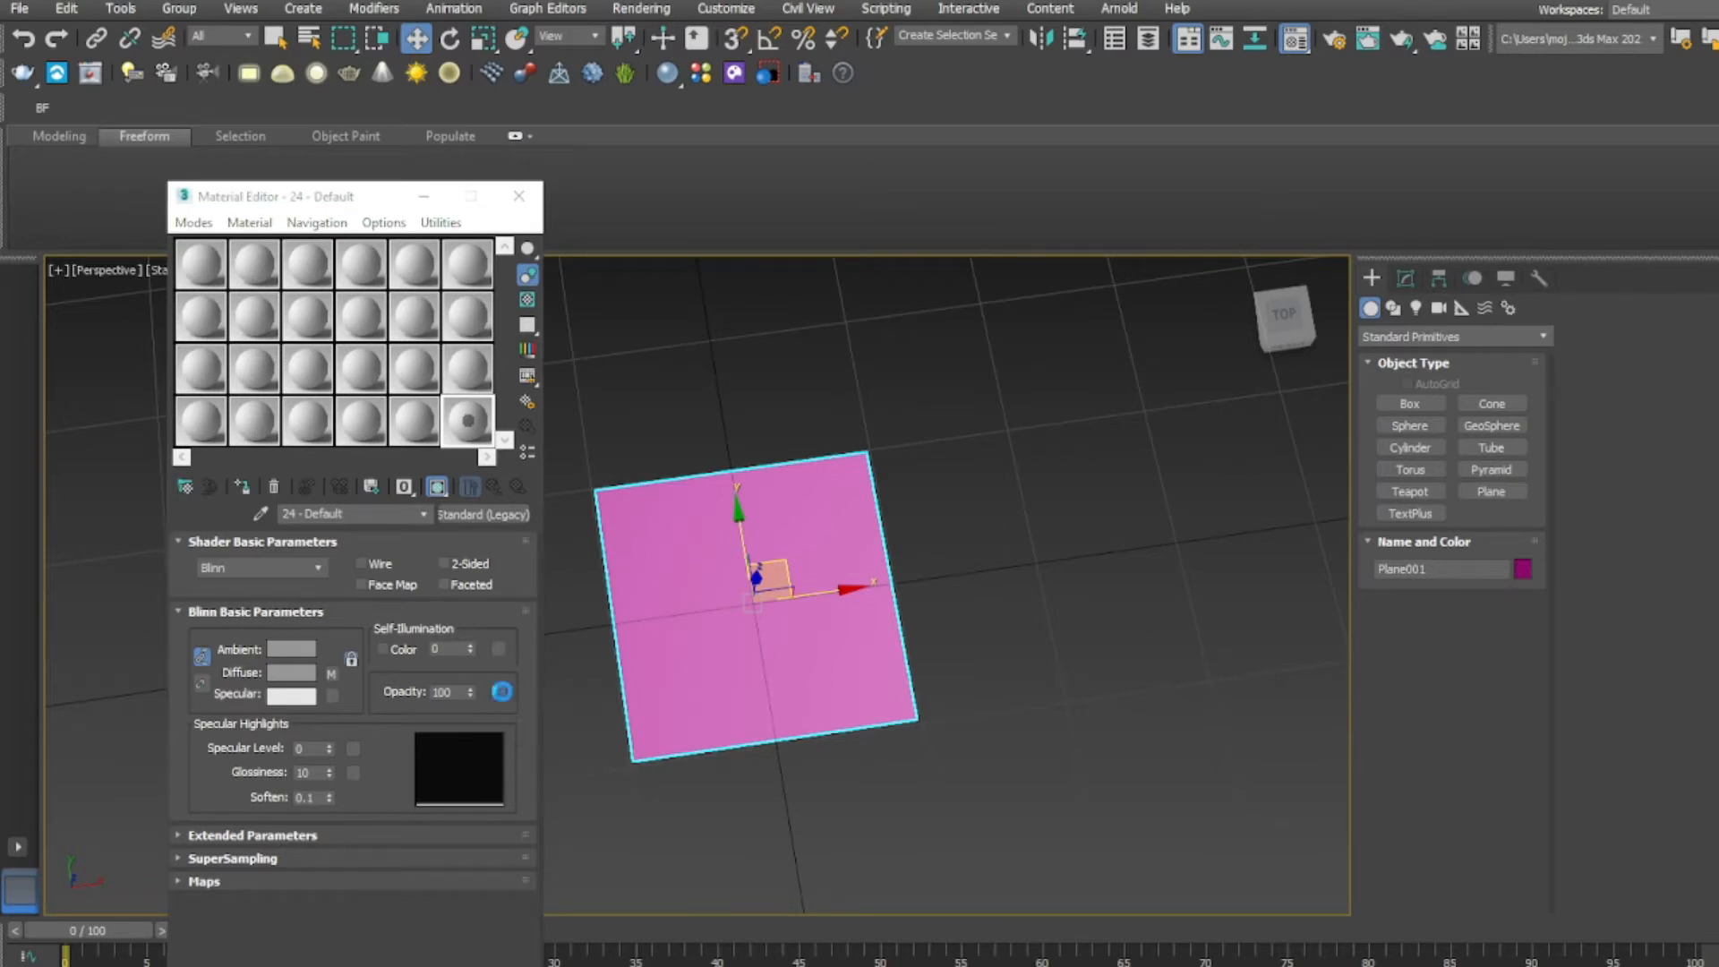
{"action": "key", "text": "Escape"}
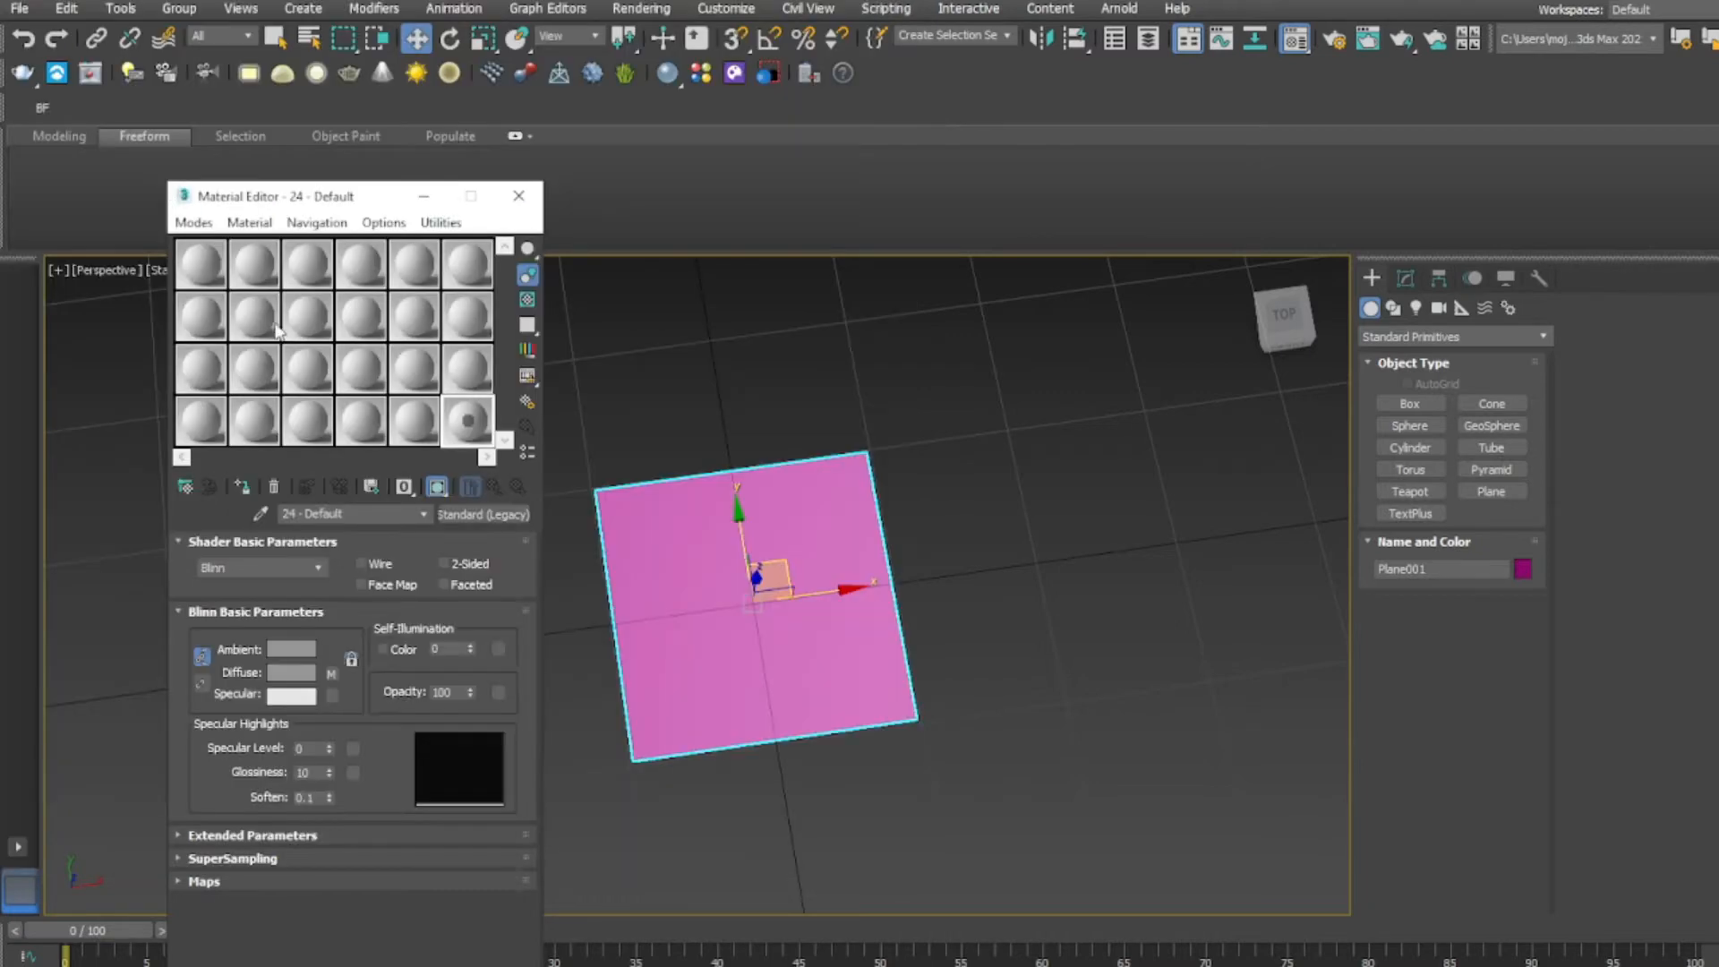
{"action": "left_click", "coordinate": [515, 487]}
- Give the fifth bottom-row material 2.png from the Gray folder as its Diffuse Bitmap, with filtering set to None
{"action": "left_click", "coordinate": [427, 410]}
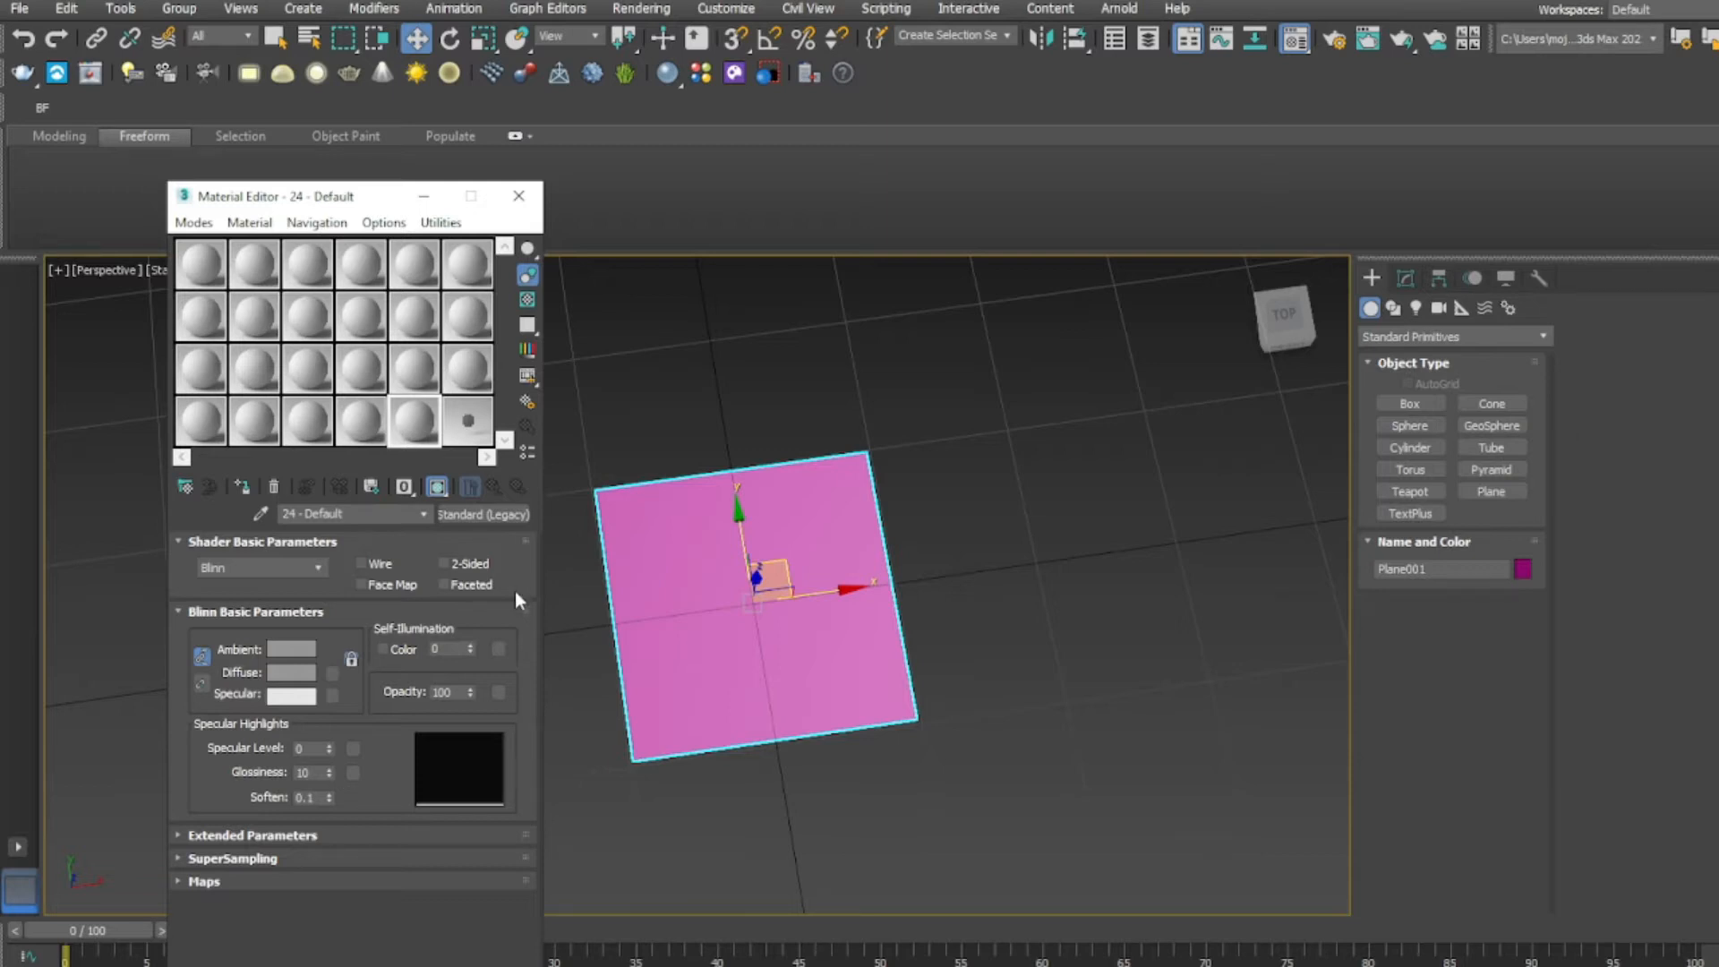
{"action": "left_click", "coordinate": [332, 672]}
{"action": "double_click", "coordinate": [608, 422]}
{"action": "left_click", "coordinate": [442, 84]}
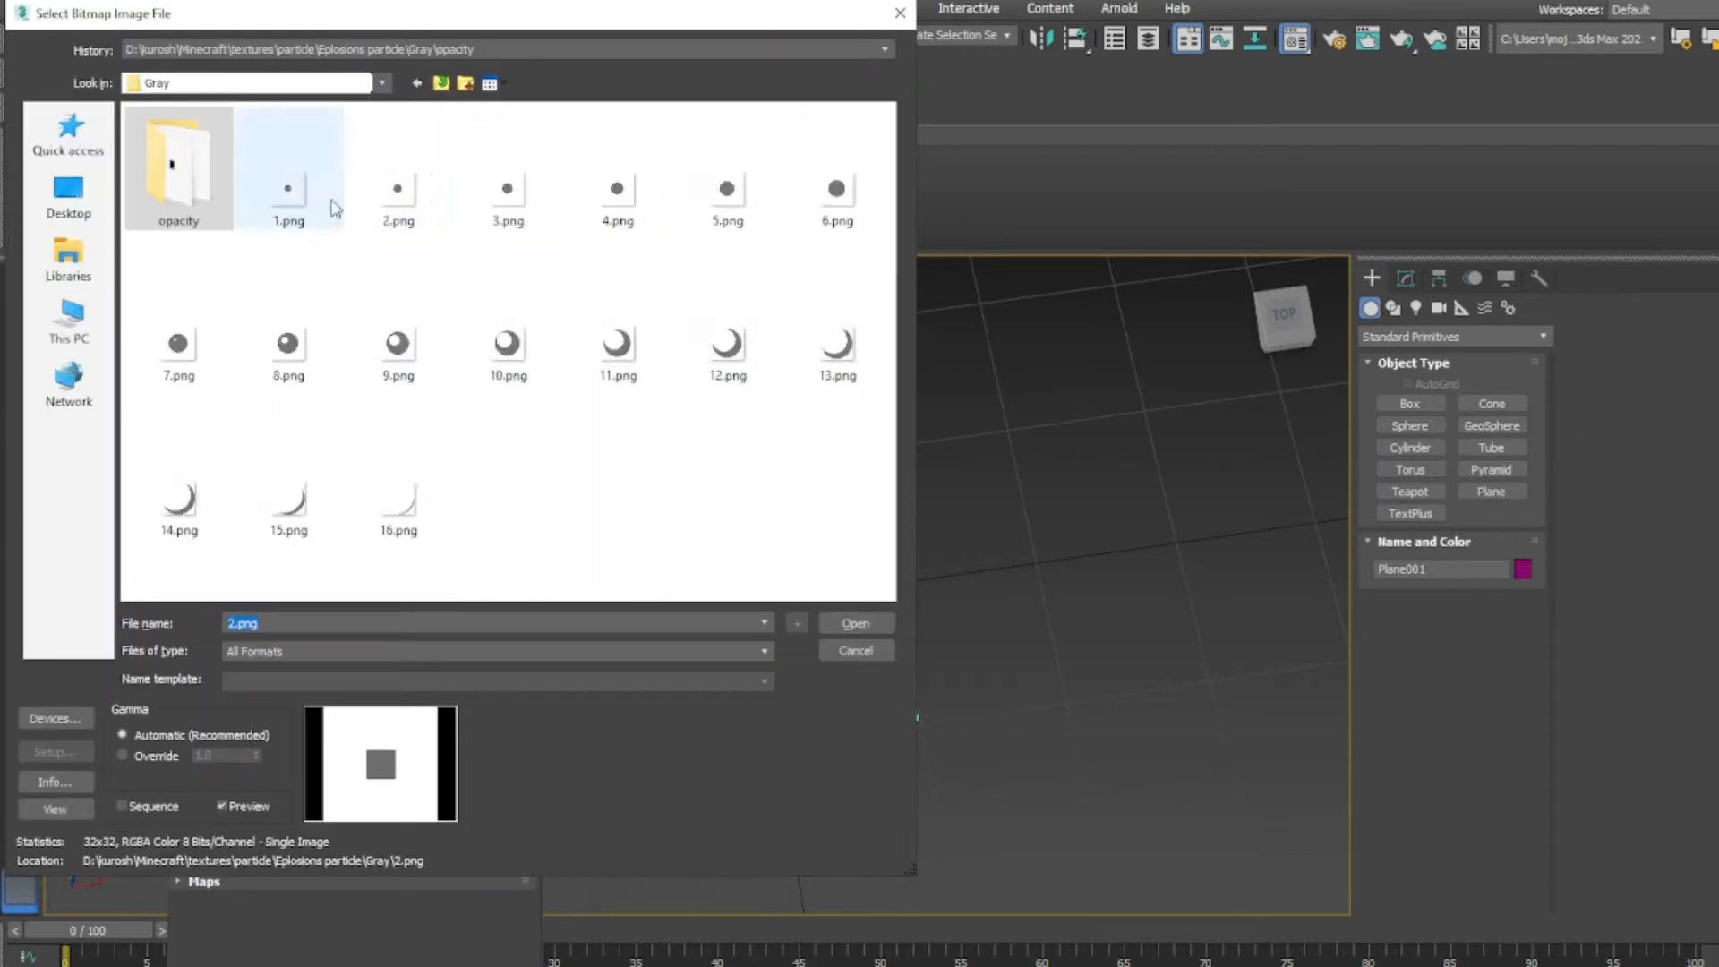
{"action": "double_click", "coordinate": [400, 195]}
{"action": "left_click", "coordinate": [494, 486]}
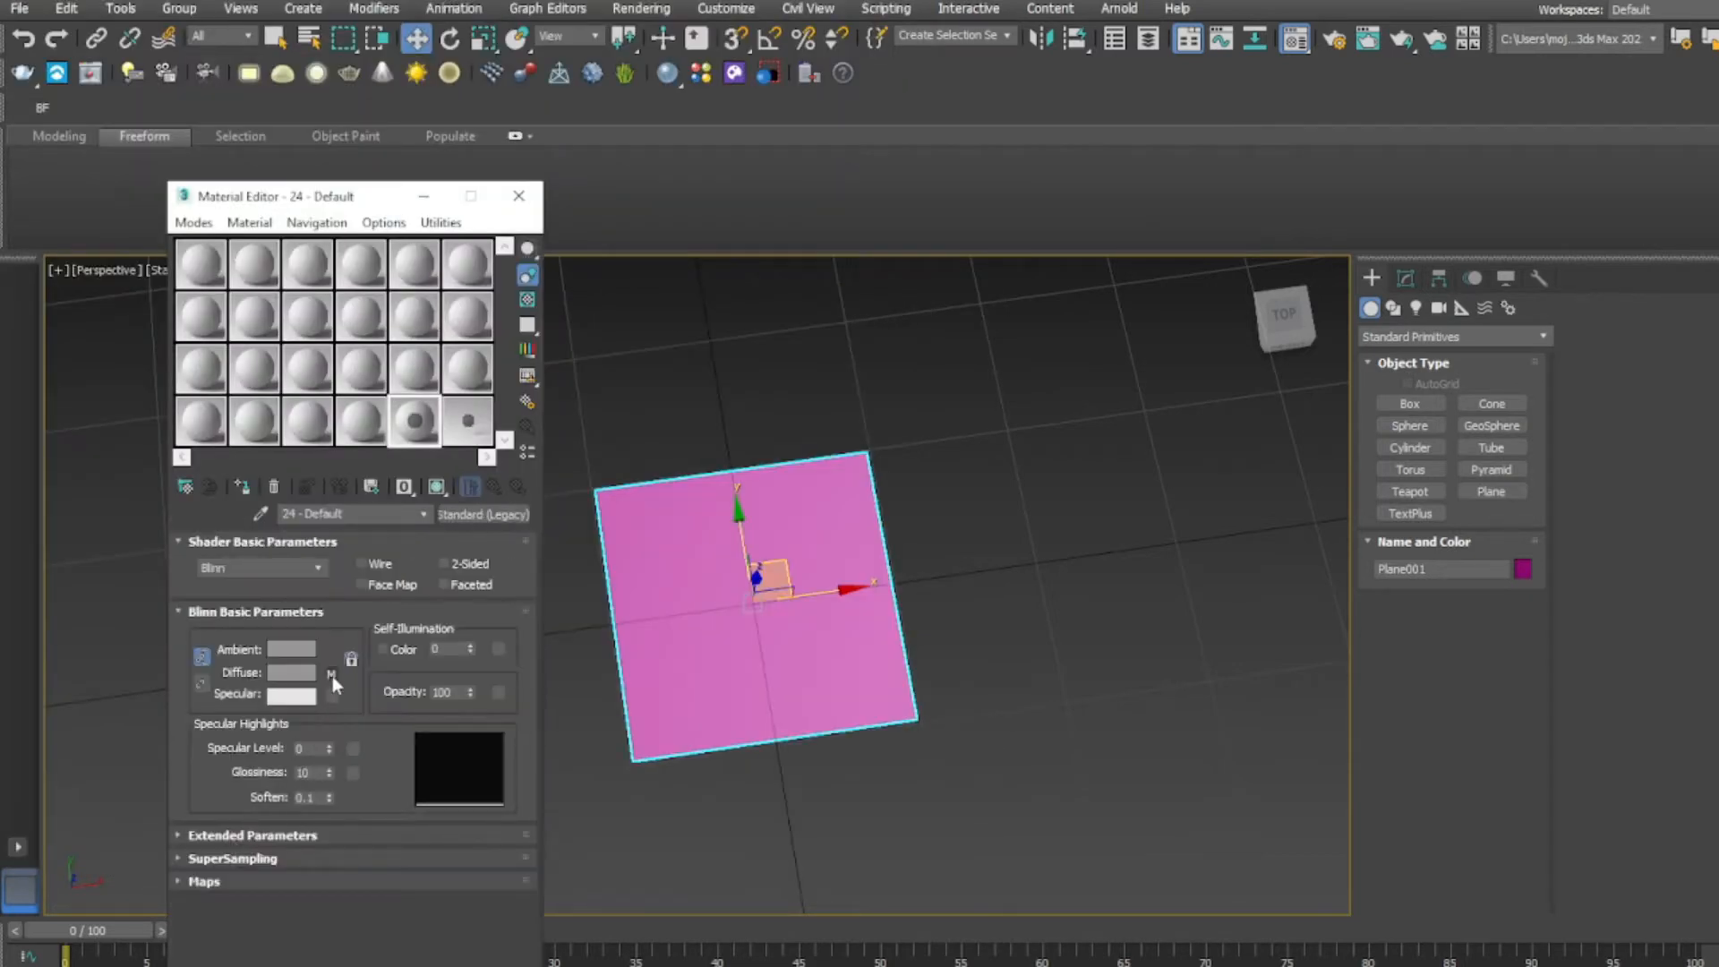
{"action": "left_click", "coordinate": [330, 673]}
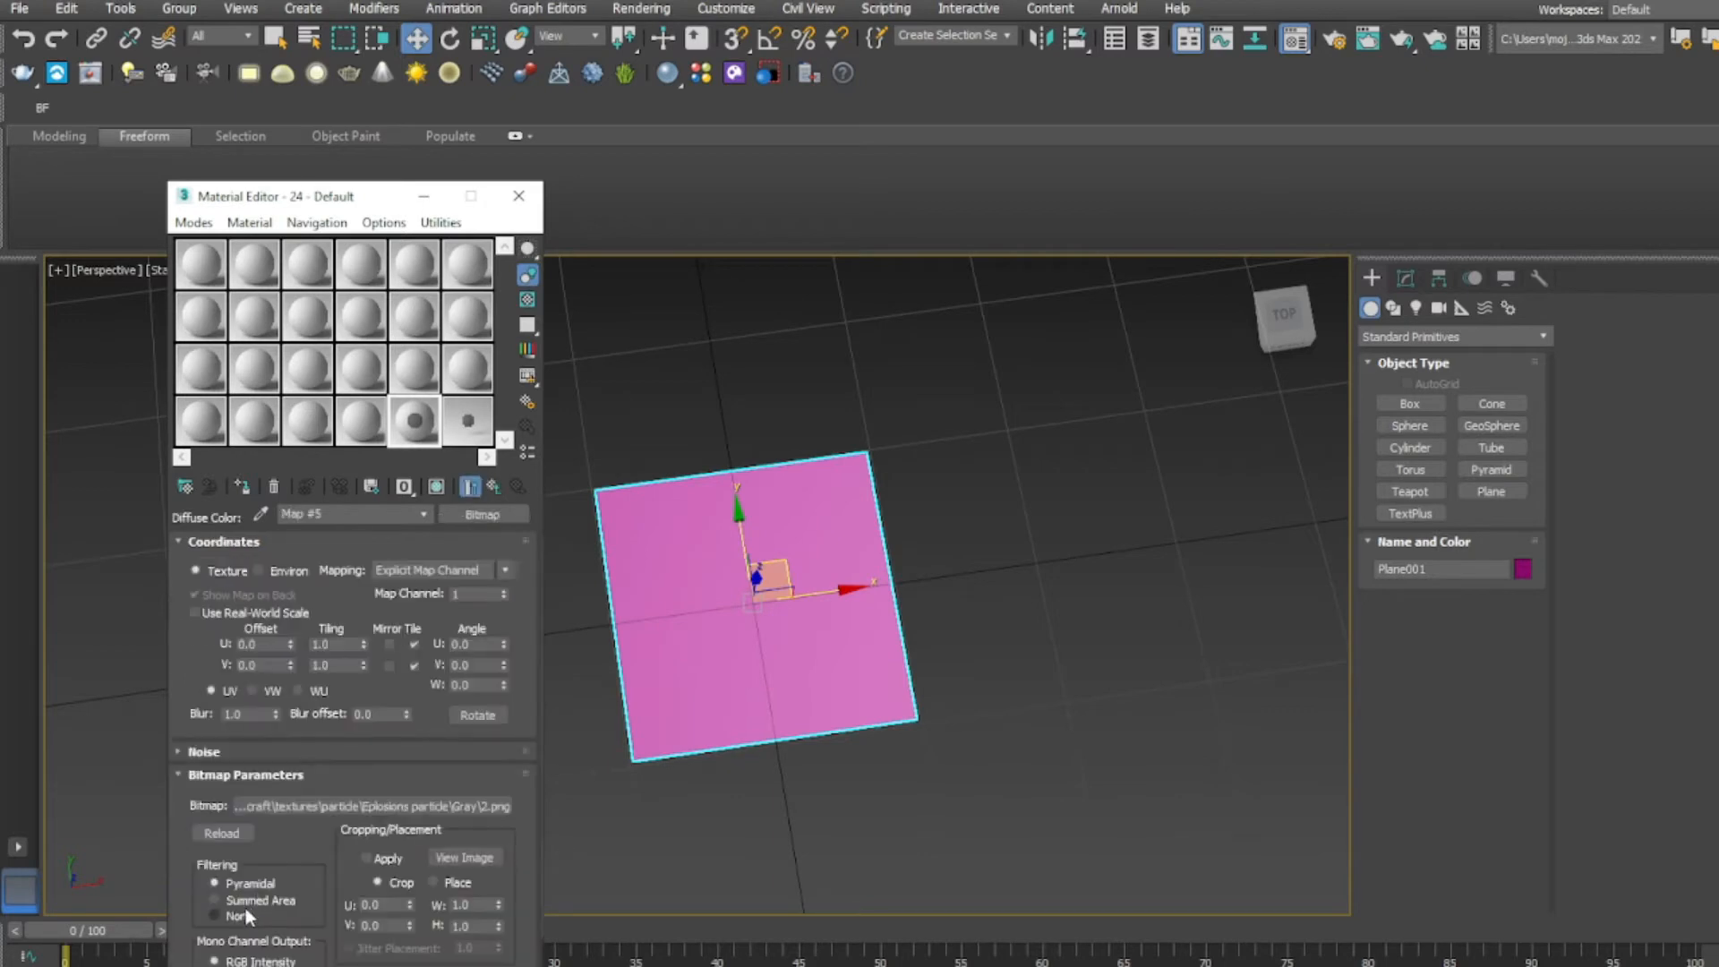
{"action": "left_click", "coordinate": [492, 485]}
{"action": "left_click", "coordinate": [328, 674]}
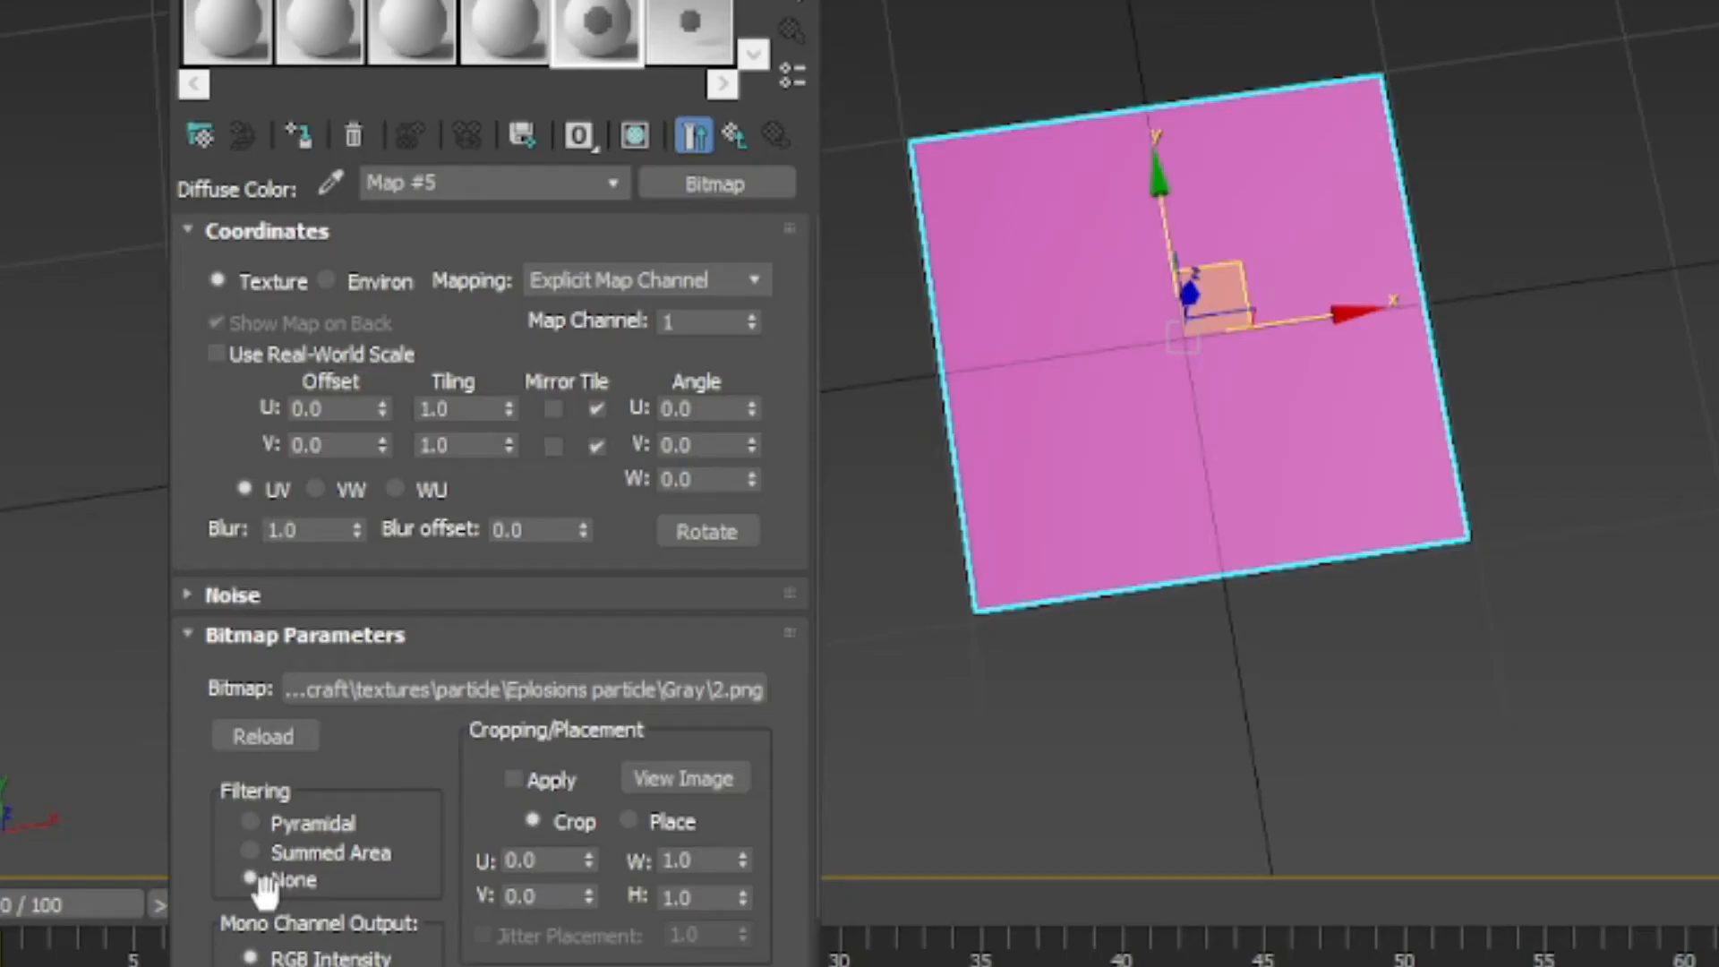
{"action": "left_click", "coordinate": [734, 135]}
- Assign 2.png from the Gray\opacity folder as the Opacity Bitmap of the fifth bottom-row material
{"action": "left_click", "coordinate": [504, 691]}
{"action": "double_click", "coordinate": [610, 422]}
{"action": "double_click", "coordinate": [215, 184]}
{"action": "double_click", "coordinate": [287, 186]}
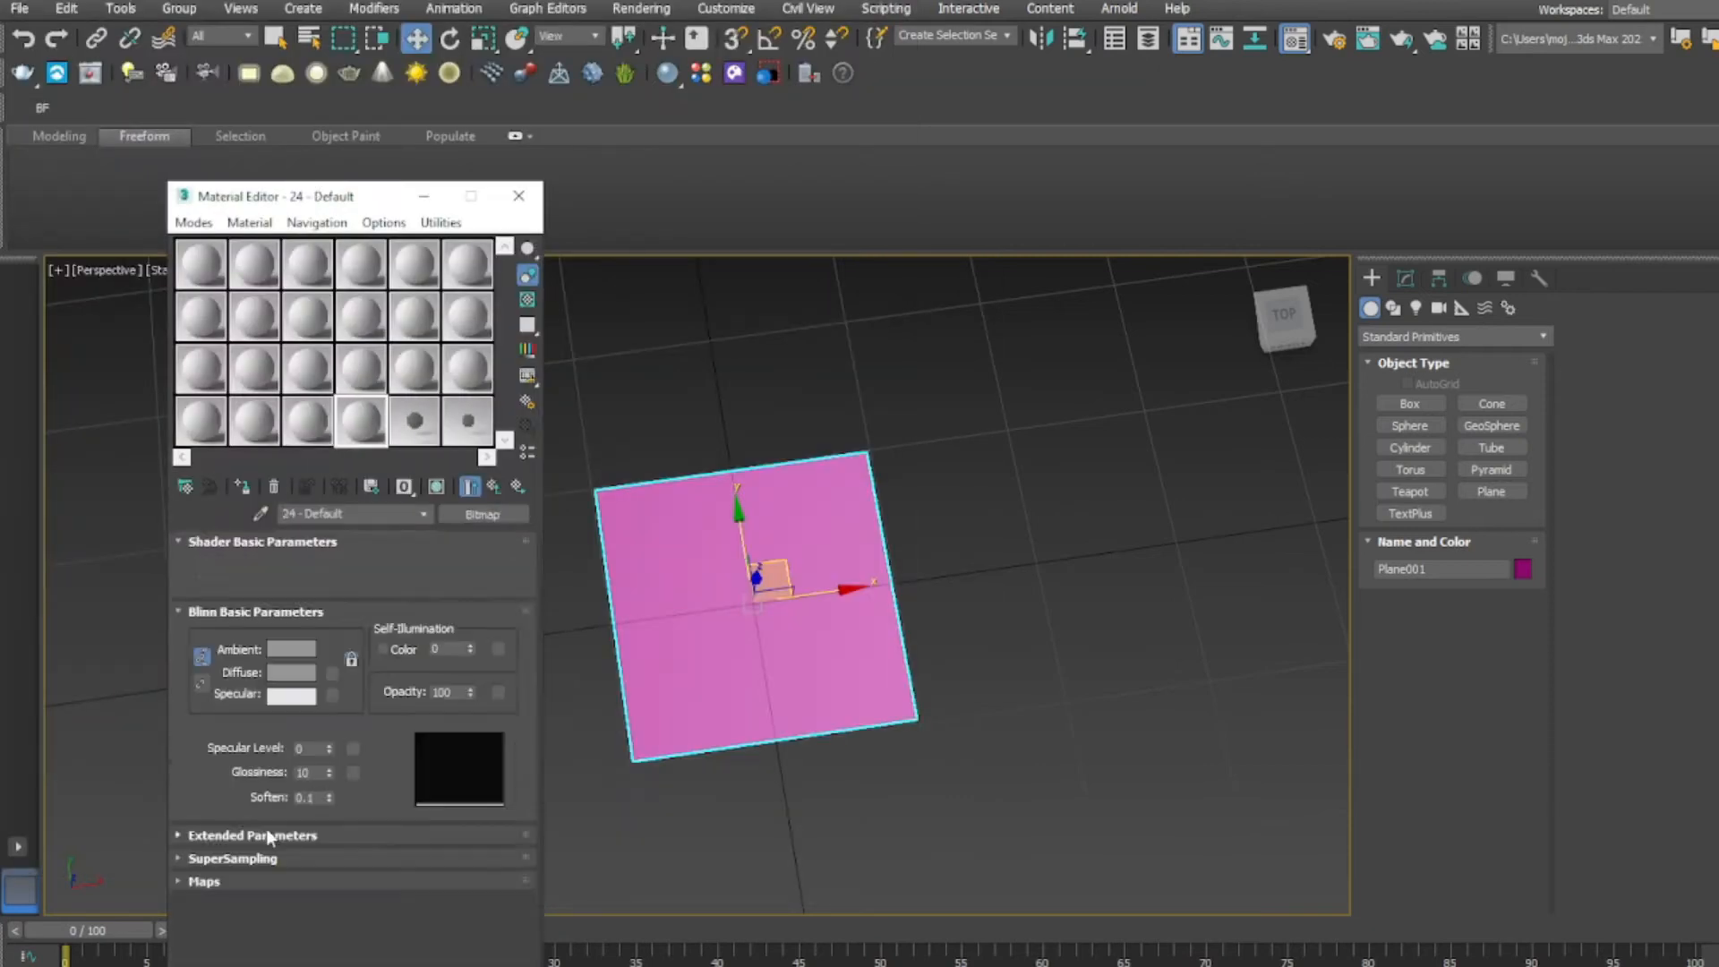
- Give the fourth bottom-row material Gray\3.png as its unfiltered Diffuse Bitmap and Gray\opacity\3.png as its Opacity Bitmap
{"action": "left_click", "coordinate": [499, 692]}
{"action": "double_click", "coordinate": [600, 428]}
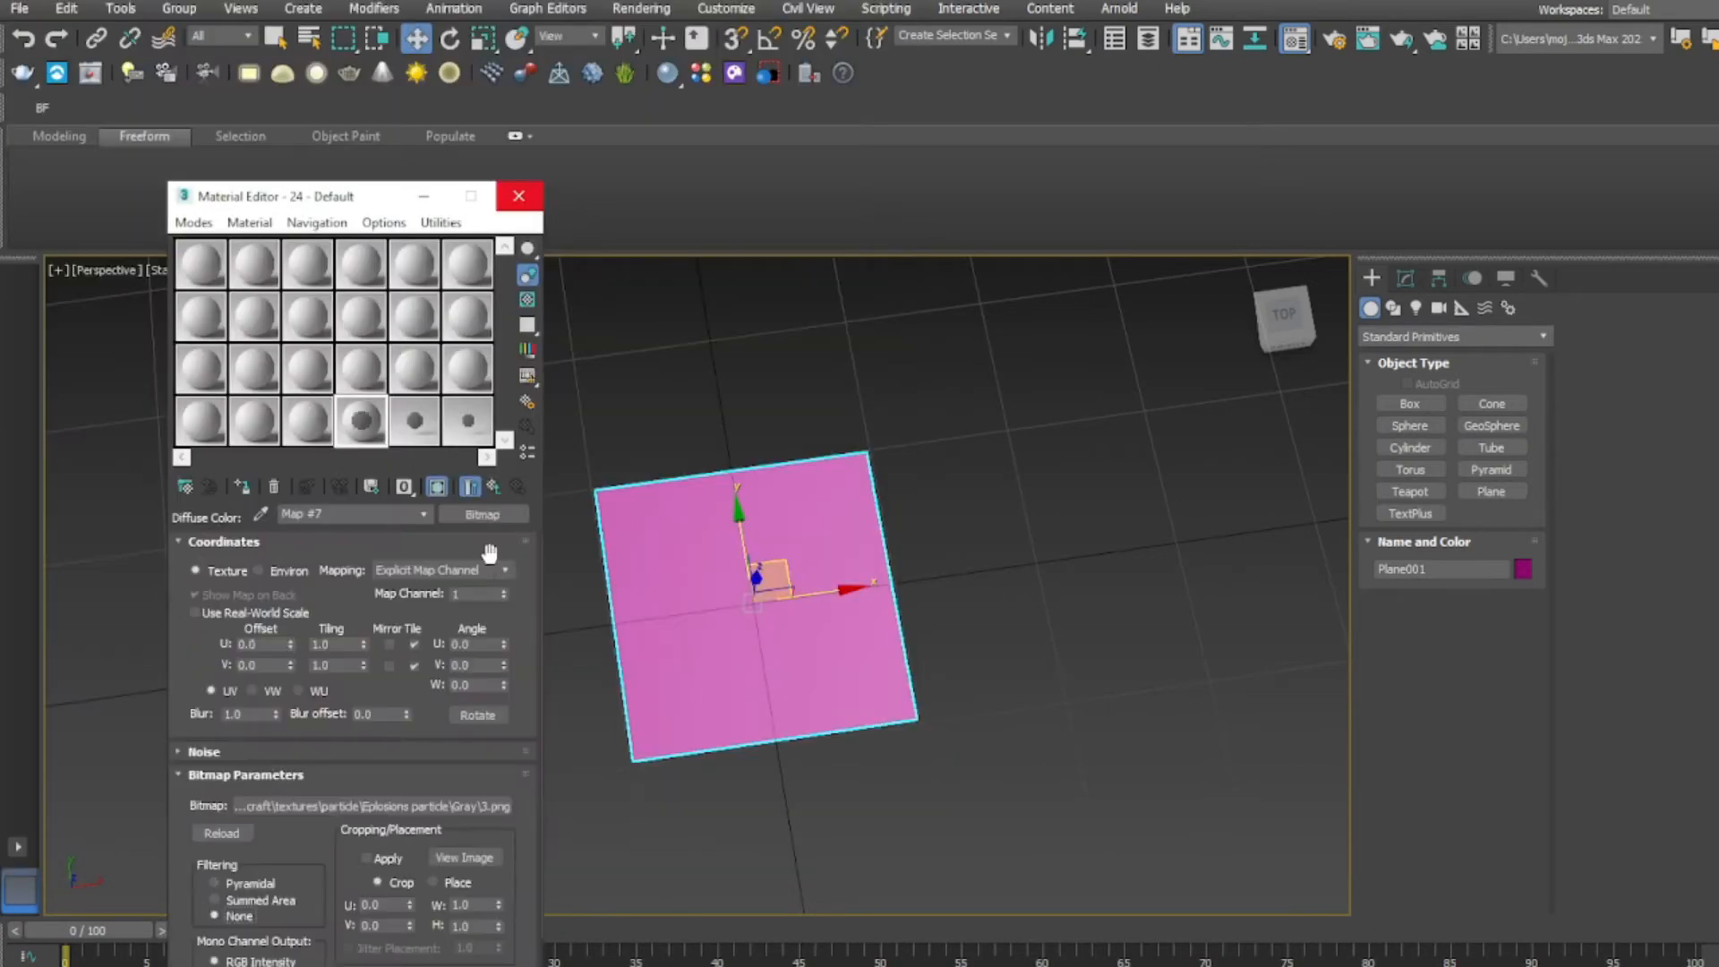
{"action": "left_click", "coordinate": [498, 692]}
{"action": "left_click", "coordinate": [398, 188]}
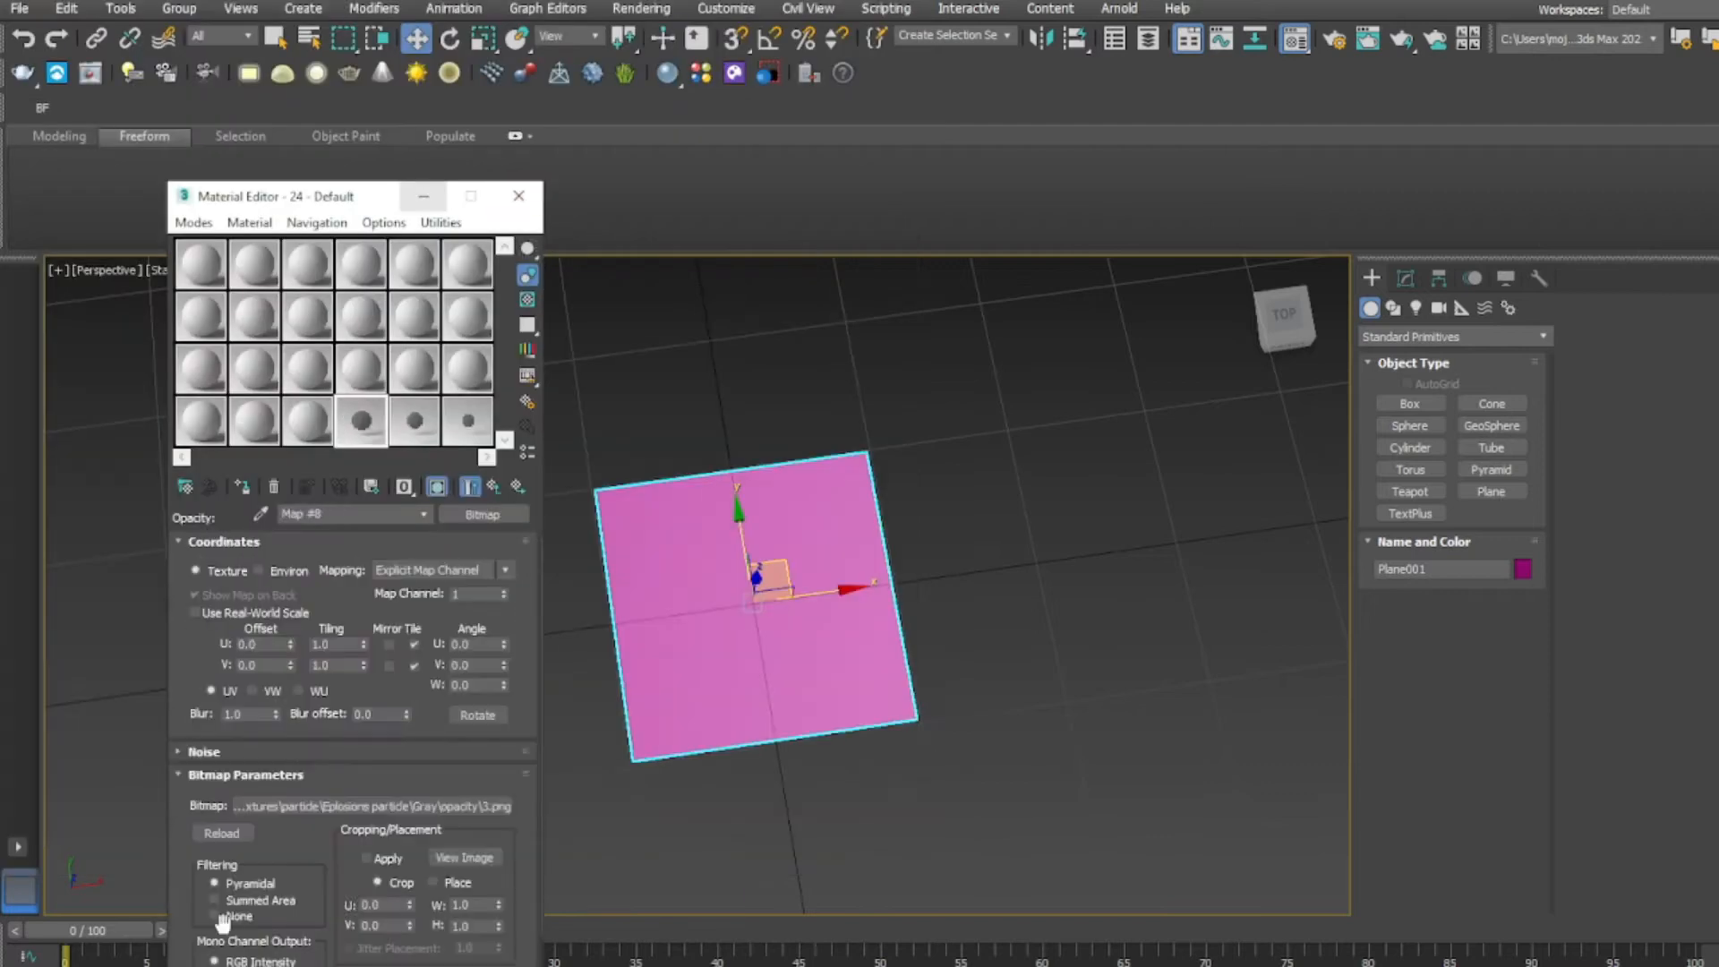
{"action": "left_click", "coordinate": [480, 499]}
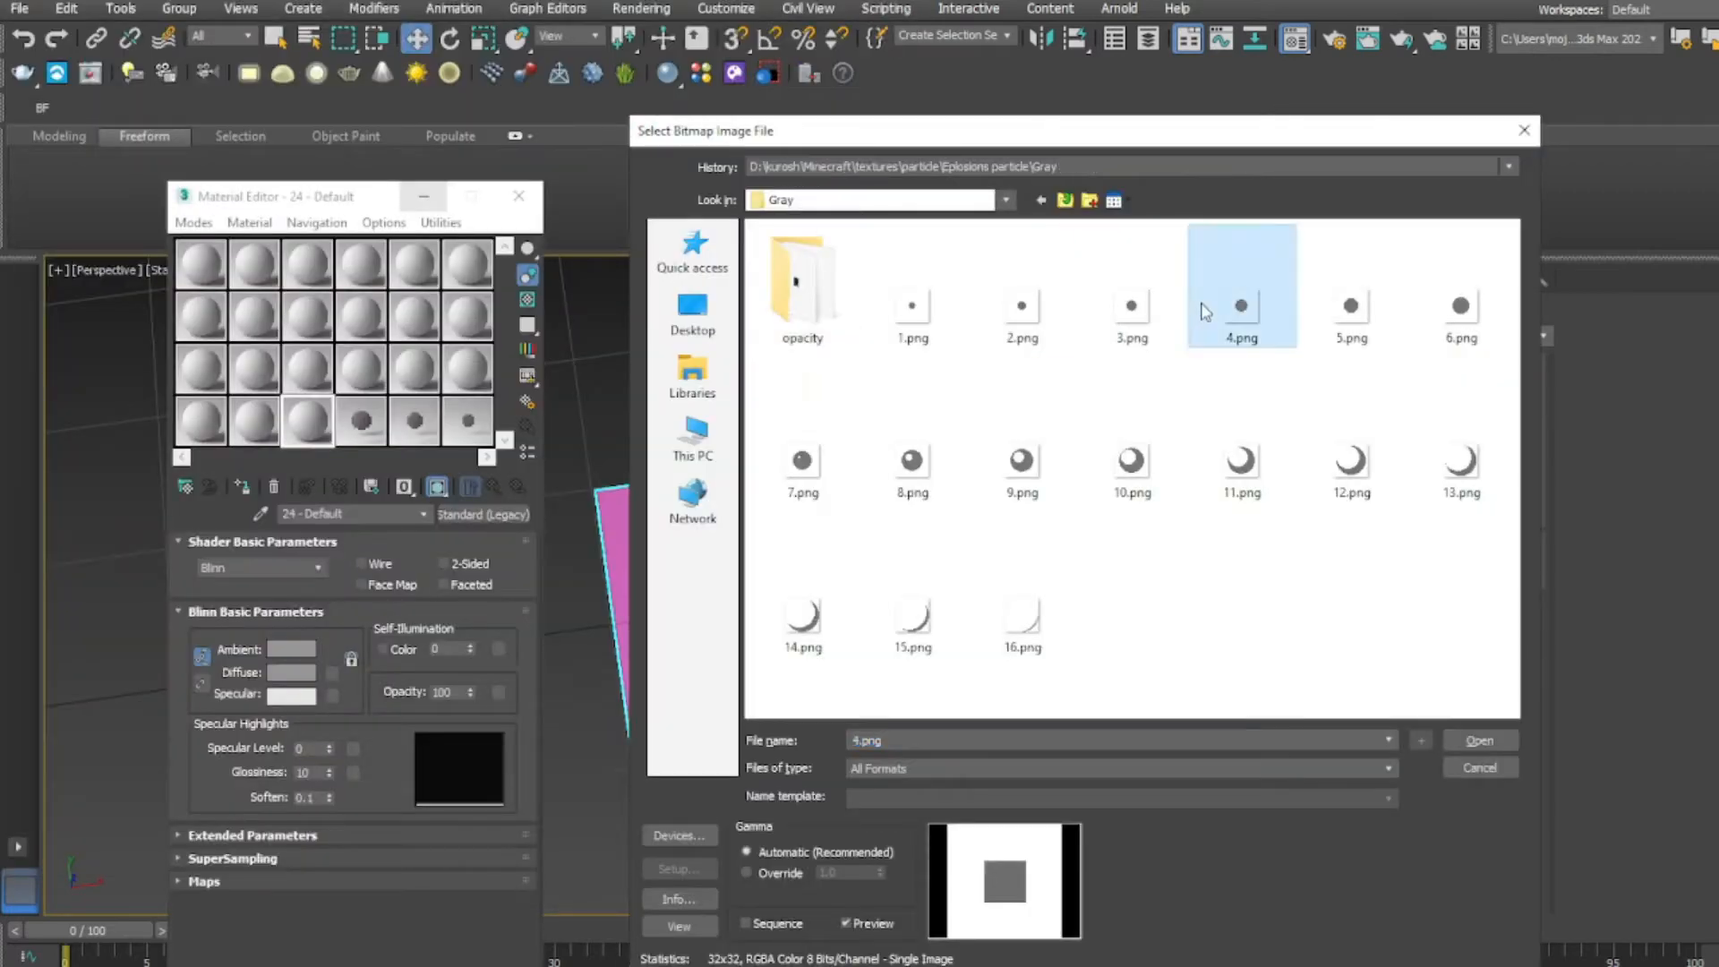
- Give the third bottom-row material Gray\4.png as its Diffuse Bitmap and 4.png from the opacity folder as its Opacity map
{"action": "double_click", "coordinate": [1251, 287]}
{"action": "left_click", "coordinate": [494, 486]}
{"action": "left_click", "coordinate": [498, 692]}
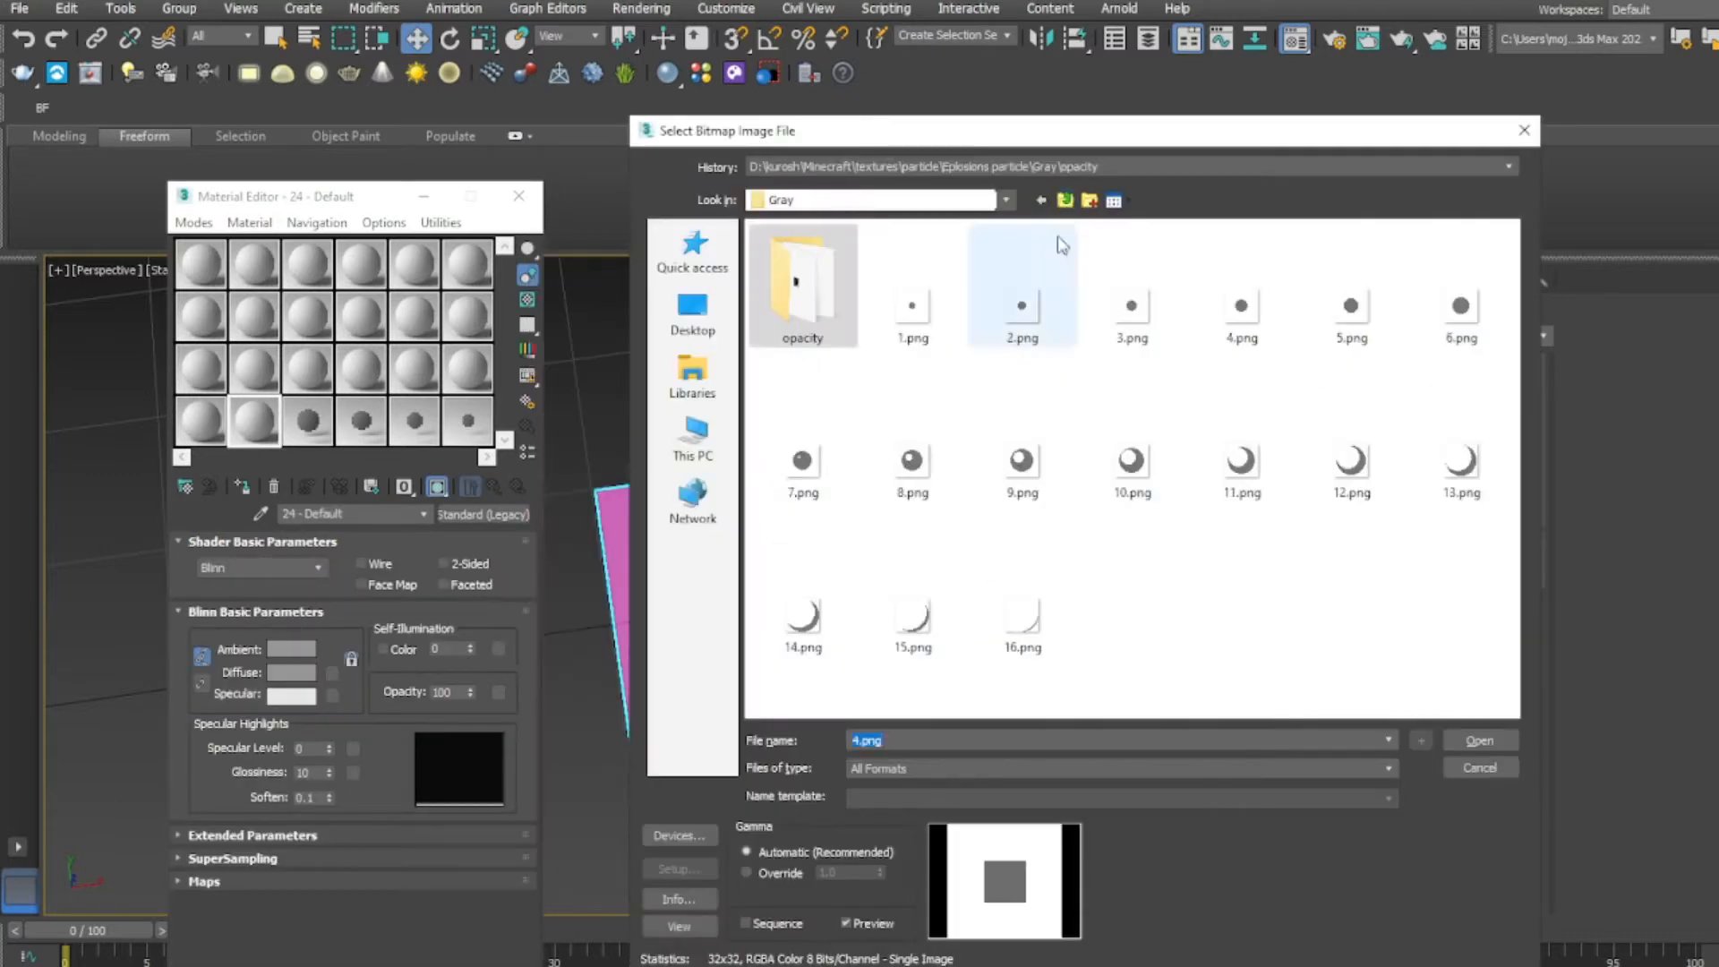
- Give the second and first bottom-row materials the next Gray images up to 6.png as Diffuse Bitmaps, with matching Opacity masks
{"action": "double_click", "coordinate": [1059, 269]}
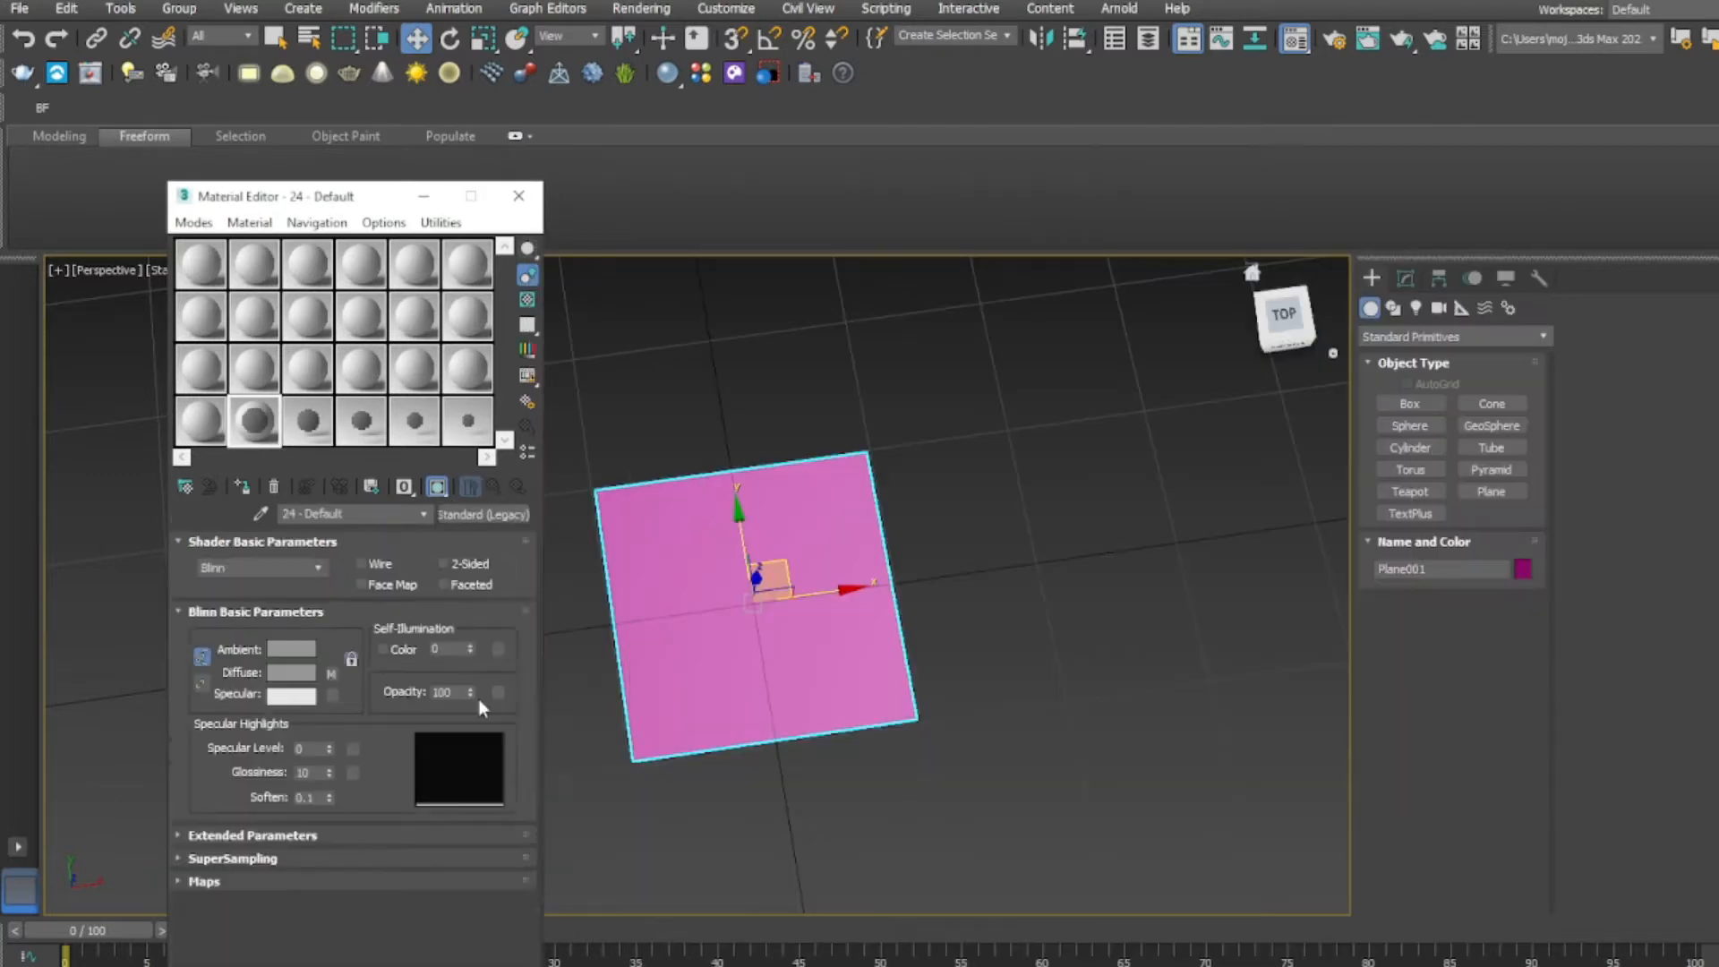
{"action": "left_click", "coordinate": [478, 698]}
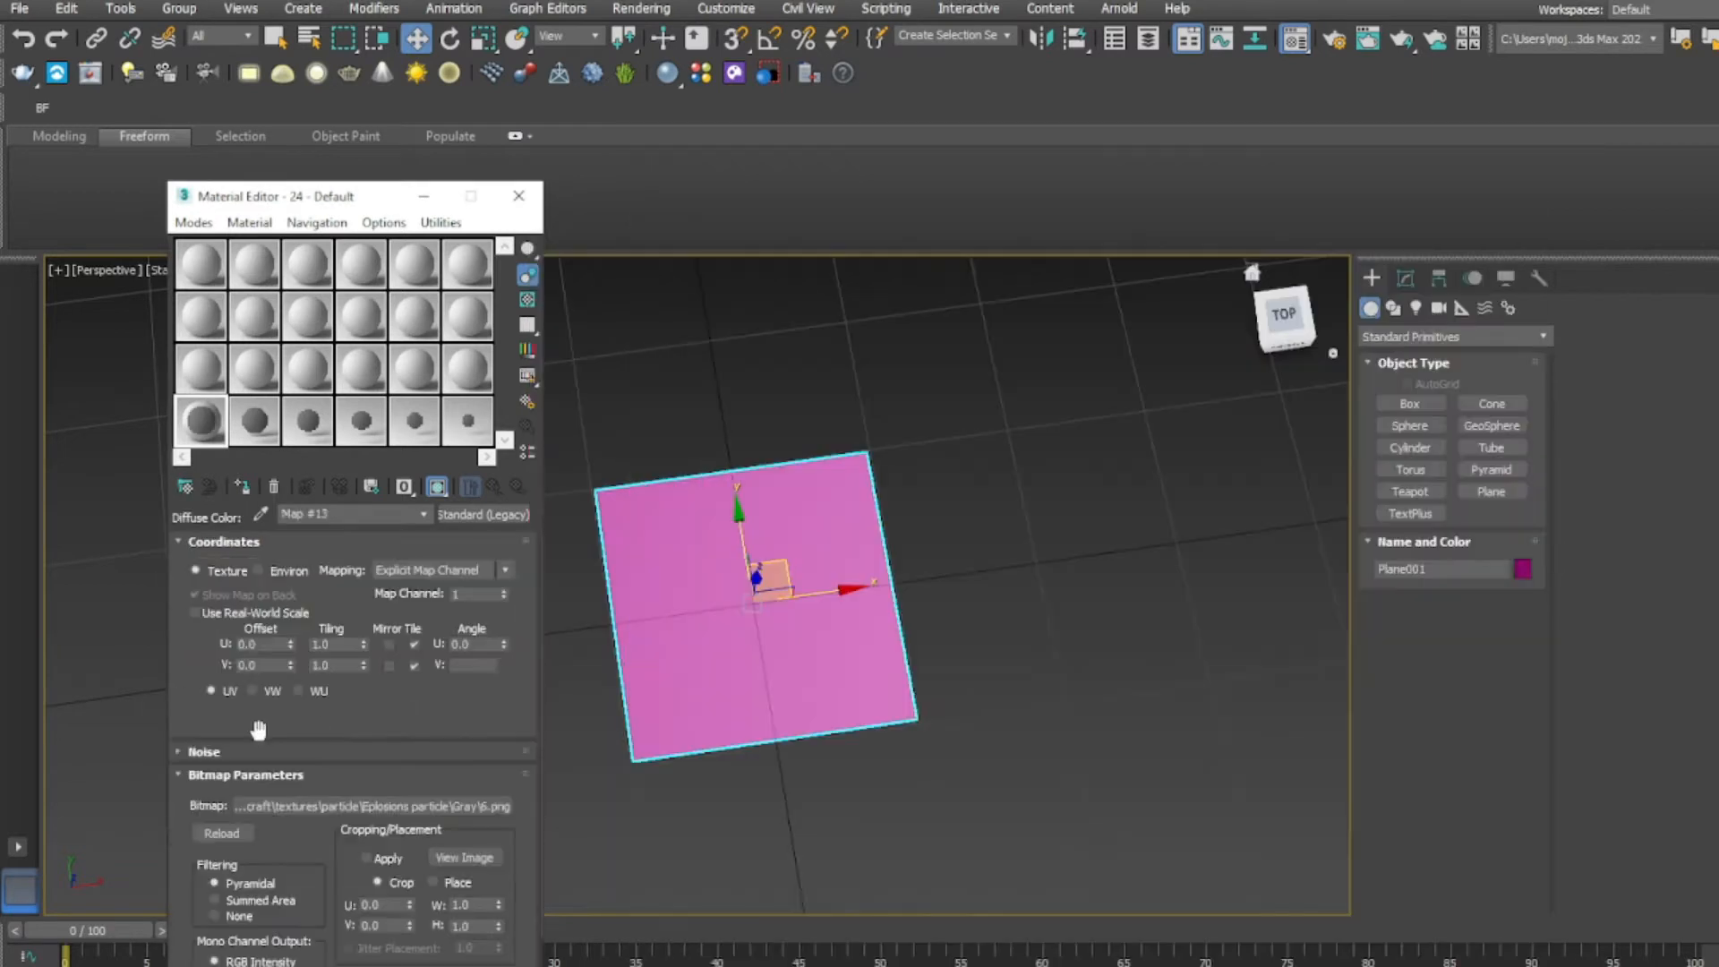
{"action": "left_click", "coordinate": [497, 692]}
{"action": "double_click", "coordinate": [607, 424]}
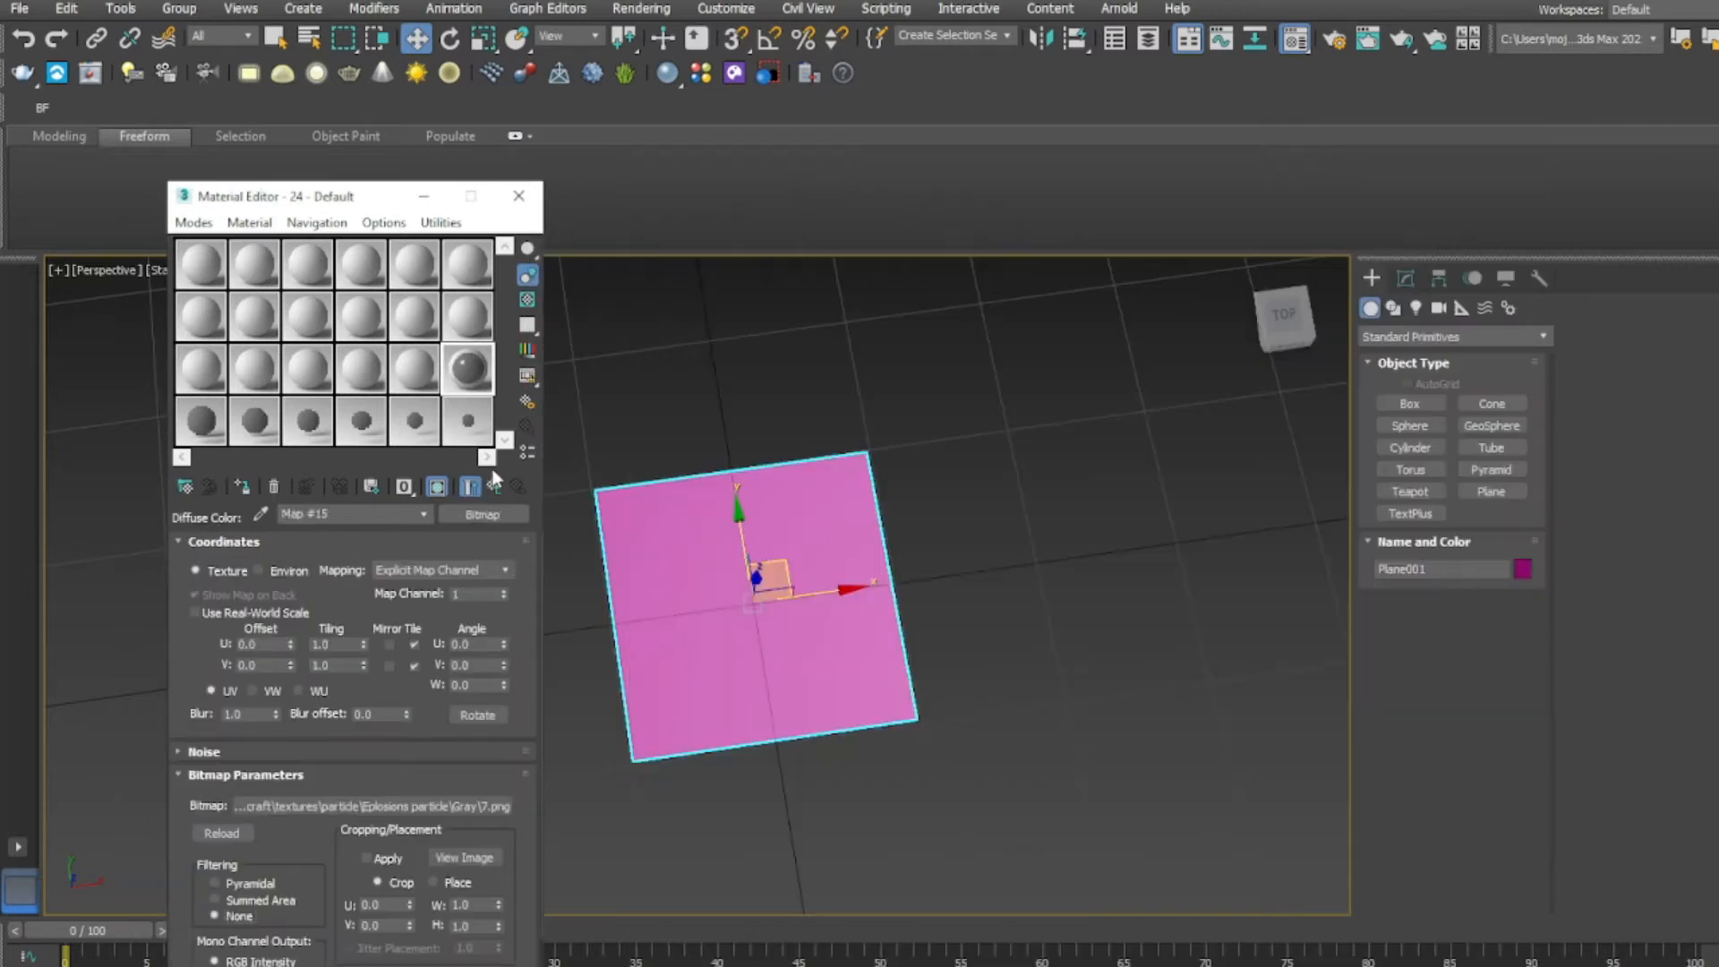
- Make the 7.png material 2-Sided and assign 7.png from the opacity folder as its Opacity Bitmap, with filtering None
{"action": "left_click", "coordinate": [494, 486]}
{"action": "left_click", "coordinate": [498, 692]}
{"action": "double_click", "coordinate": [609, 425]}
{"action": "double_click", "coordinate": [801, 290]}
{"action": "double_click", "coordinate": [1477, 297]}
{"action": "left_click", "coordinate": [239, 915]}
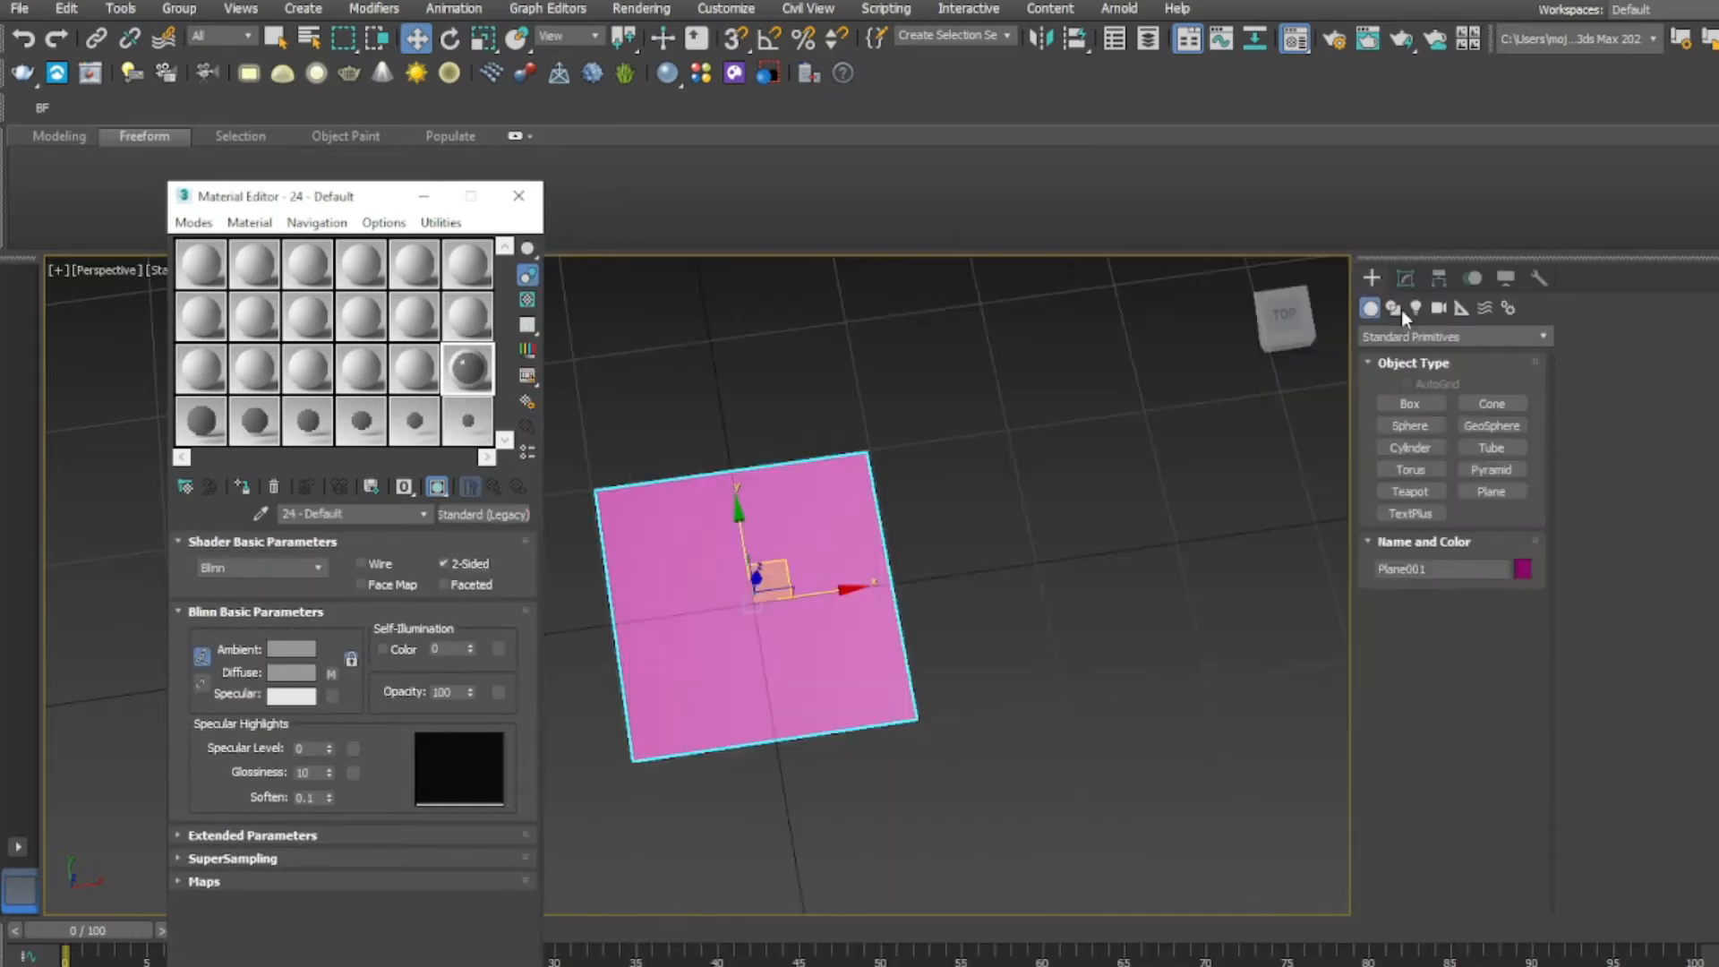
{"action": "left_click", "coordinate": [497, 486]}
- Give the fifth material in the third row 8.png from the Gray folder as its Diffuse Bitmap
{"action": "left_click", "coordinate": [414, 369]}
{"action": "left_click", "coordinate": [332, 673]}
{"action": "double_click", "coordinate": [640, 421]}
{"action": "left_click", "coordinate": [1424, 201]}
{"action": "double_click", "coordinate": [915, 440]}
{"action": "left_click", "coordinate": [493, 488]}
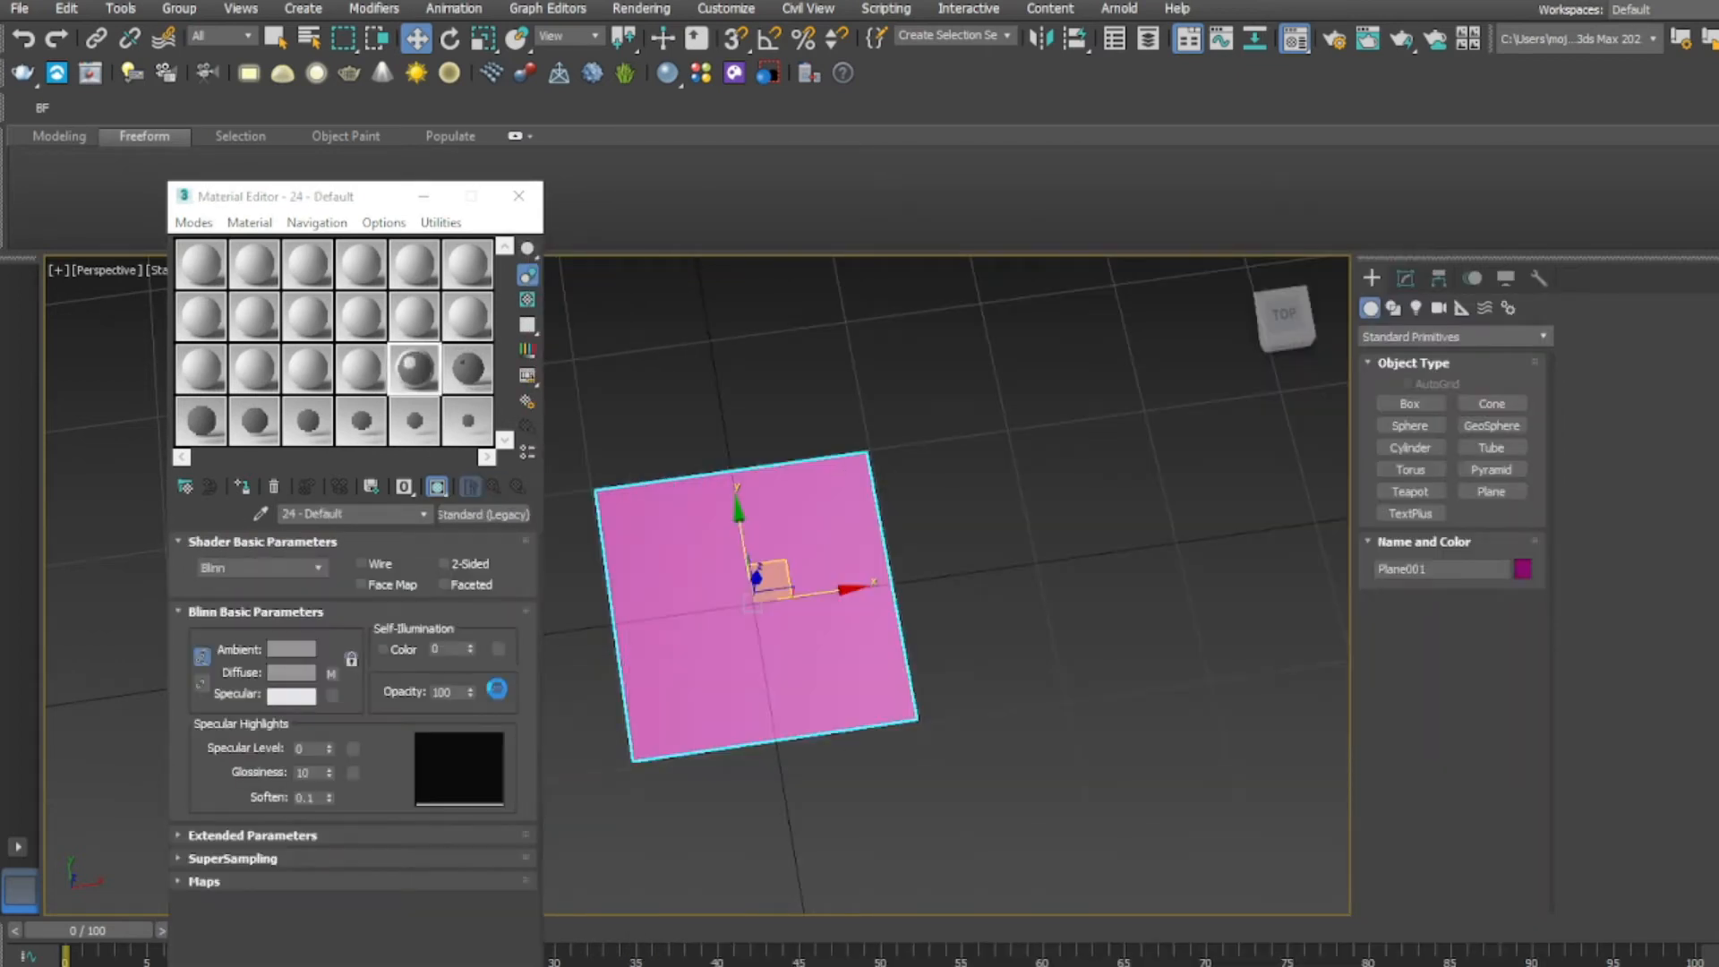
- Assign 8.png from the Gray\opacity folder as the Opacity Bitmap of the fifth third-row material
{"action": "left_click", "coordinate": [498, 692]}
{"action": "double_click", "coordinate": [618, 423]}
{"action": "double_click", "coordinate": [799, 286]}
{"action": "double_click", "coordinate": [800, 459]}
- Give the fourth material in the third row 9.png from the Gray folder as its Diffuse Bitmap
{"action": "left_click", "coordinate": [361, 369]}
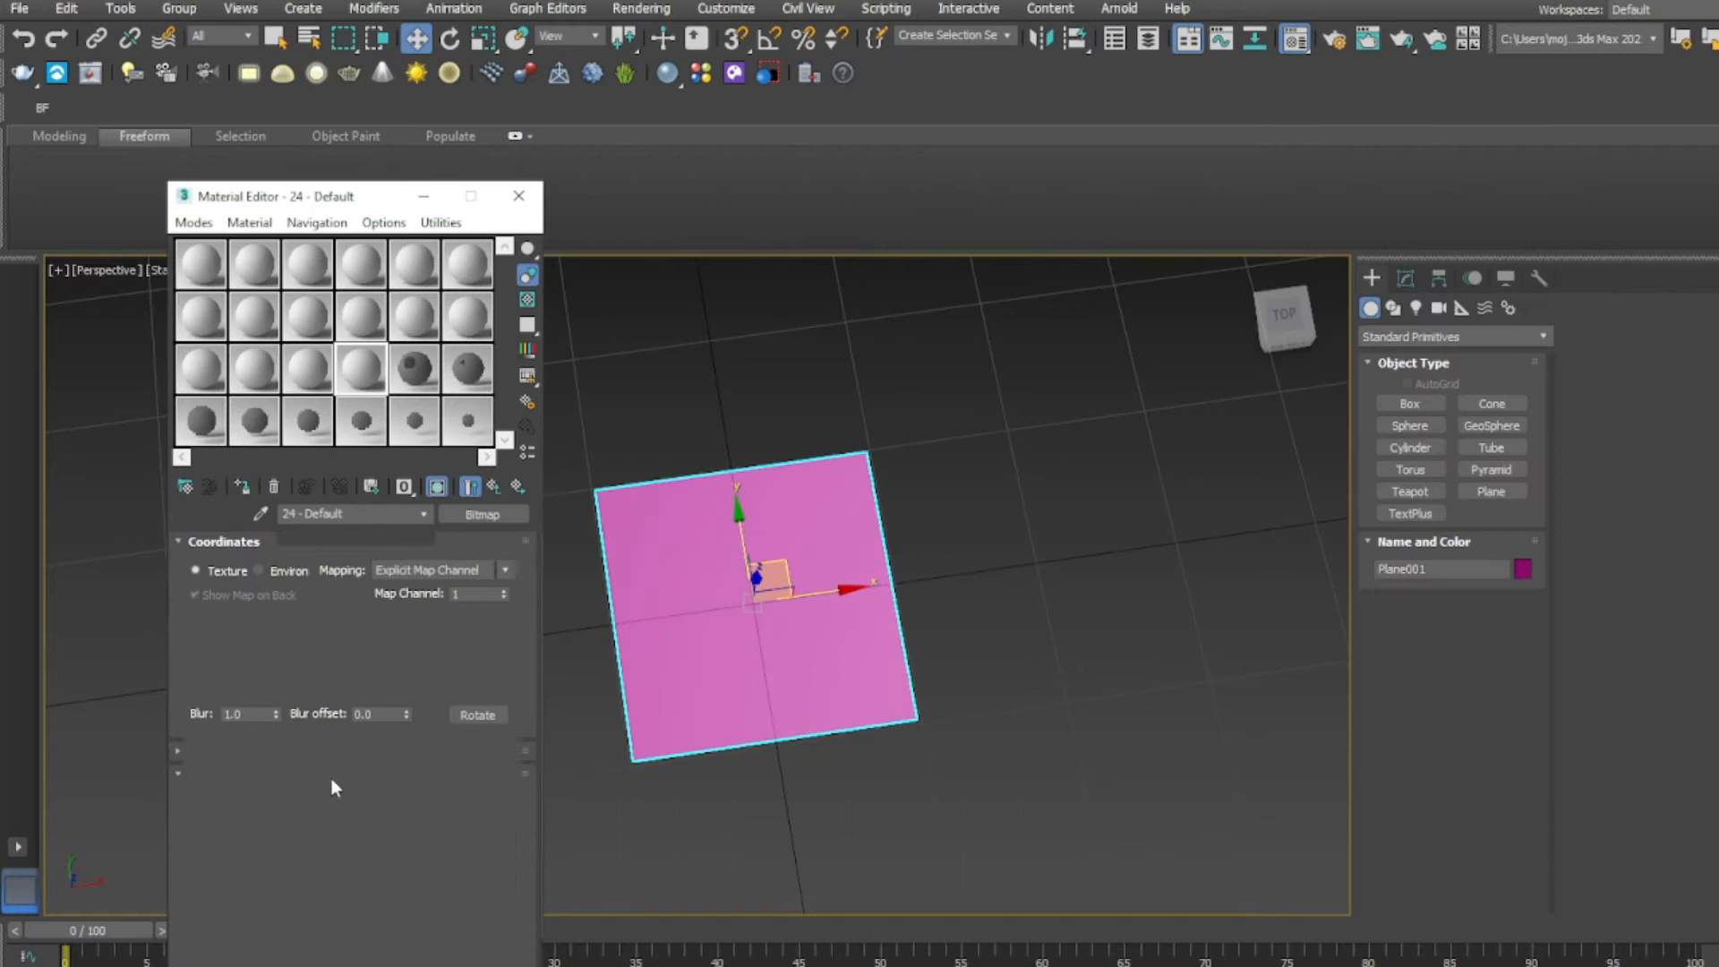
{"action": "left_click", "coordinate": [332, 673]}
{"action": "double_click", "coordinate": [610, 423]}
{"action": "left_click", "coordinate": [1065, 201]}
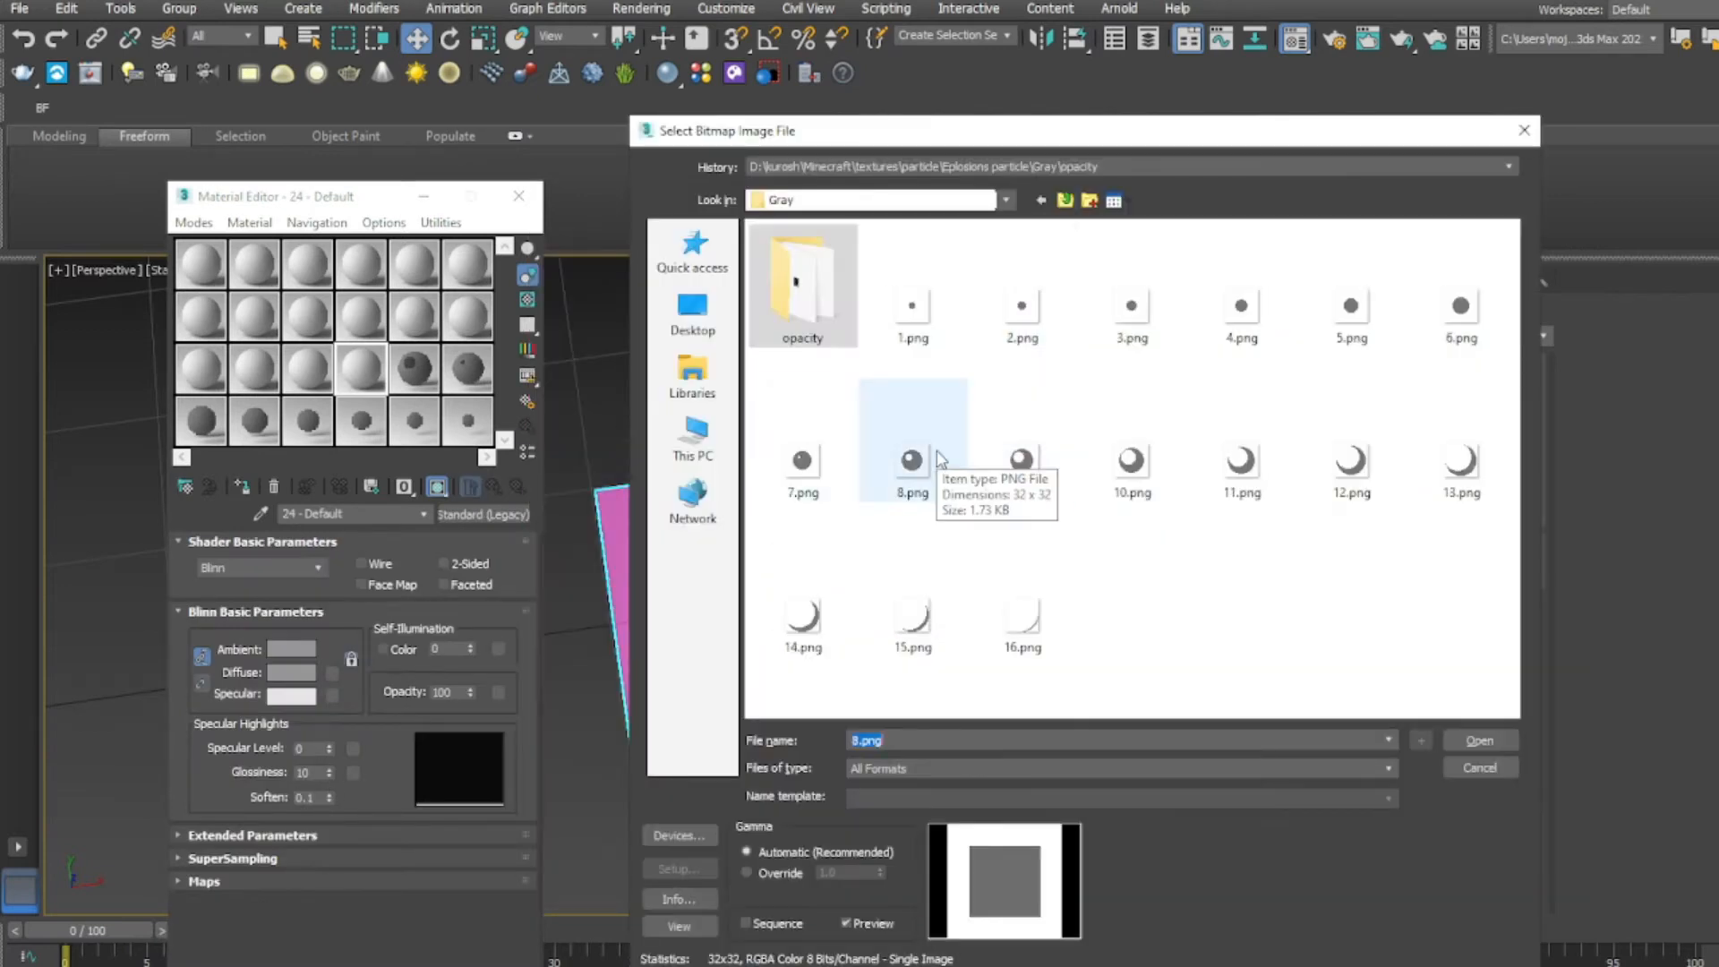
{"action": "double_click", "coordinate": [1016, 461]}
{"action": "left_click", "coordinate": [493, 488]}
- Make the 9.png and 8.png materials in the third row 2-Sided
{"action": "left_click", "coordinate": [446, 565]}
{"action": "left_click", "coordinate": [415, 369]}
{"action": "left_click", "coordinate": [492, 488]}
{"action": "left_click", "coordinate": [452, 566]}
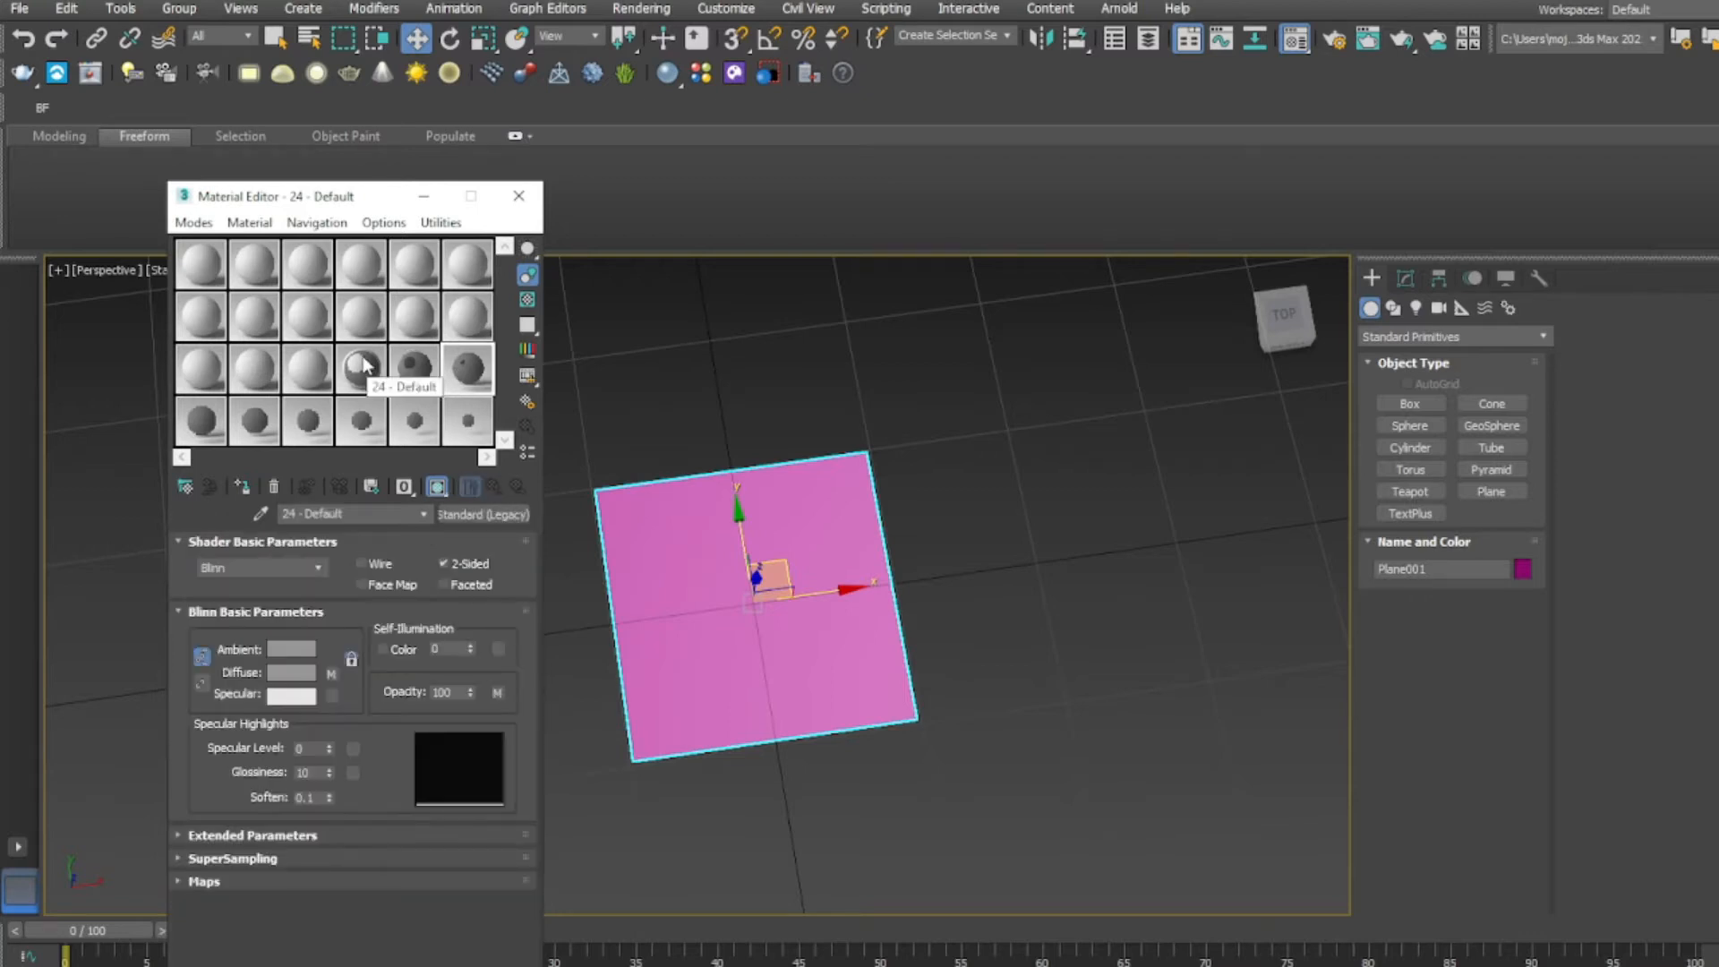
- Assign 9.png from the Gray\opacity folder as the Opacity Bitmap of the fourth third-row material
{"action": "left_click", "coordinate": [363, 367]}
{"action": "left_click", "coordinate": [498, 692]}
{"action": "double_click", "coordinate": [612, 423]}
{"action": "double_click", "coordinate": [792, 285]}
{"action": "double_click", "coordinate": [931, 458]}
- Make the third material in the third row 2-Sided and give it Gray\10.png as its Diffuse Bitmap
{"action": "left_click", "coordinate": [308, 369]}
{"action": "left_click", "coordinate": [452, 565]}
{"action": "left_click", "coordinate": [332, 673]}
{"action": "double_click", "coordinate": [612, 424]}
{"action": "left_click", "coordinate": [1023, 455]}
{"action": "left_click", "coordinate": [1065, 201]}
{"action": "left_click", "coordinate": [1110, 475]}
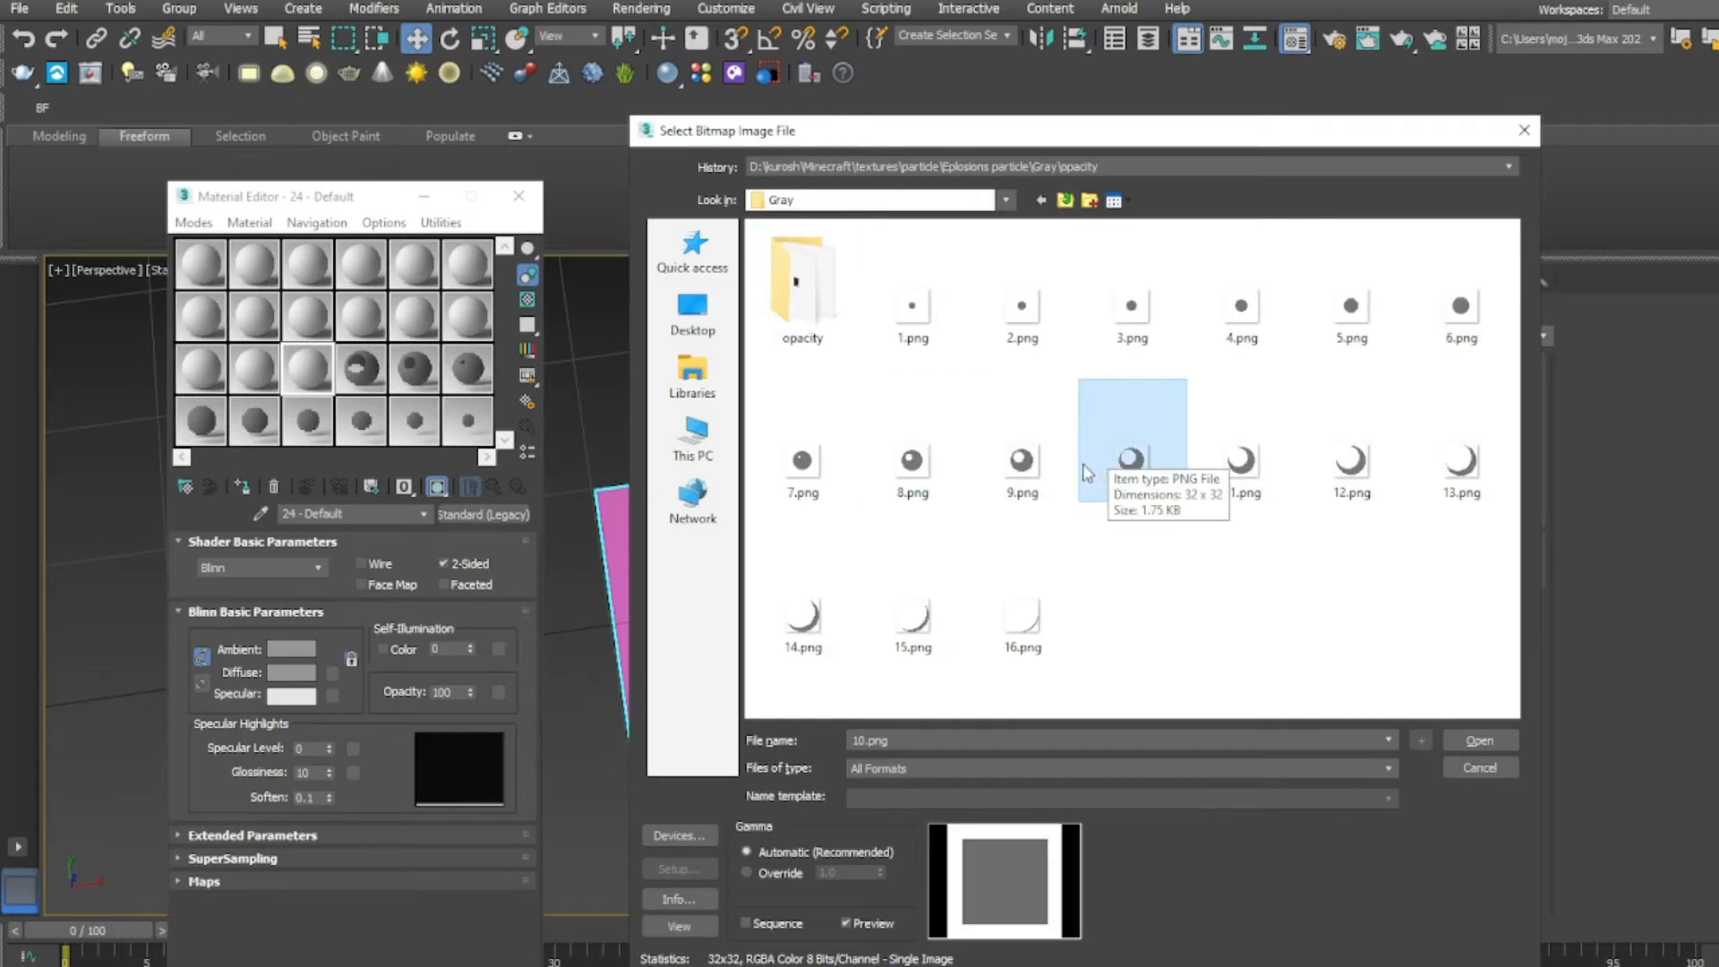
{"action": "double_click", "coordinate": [1083, 473]}
{"action": "left_click", "coordinate": [495, 487]}
- Assign 10.png from the Gray\opacity folder as the Opacity Bitmap of the third third-row material
{"action": "left_click", "coordinate": [497, 692]}
{"action": "double_click", "coordinate": [612, 423]}
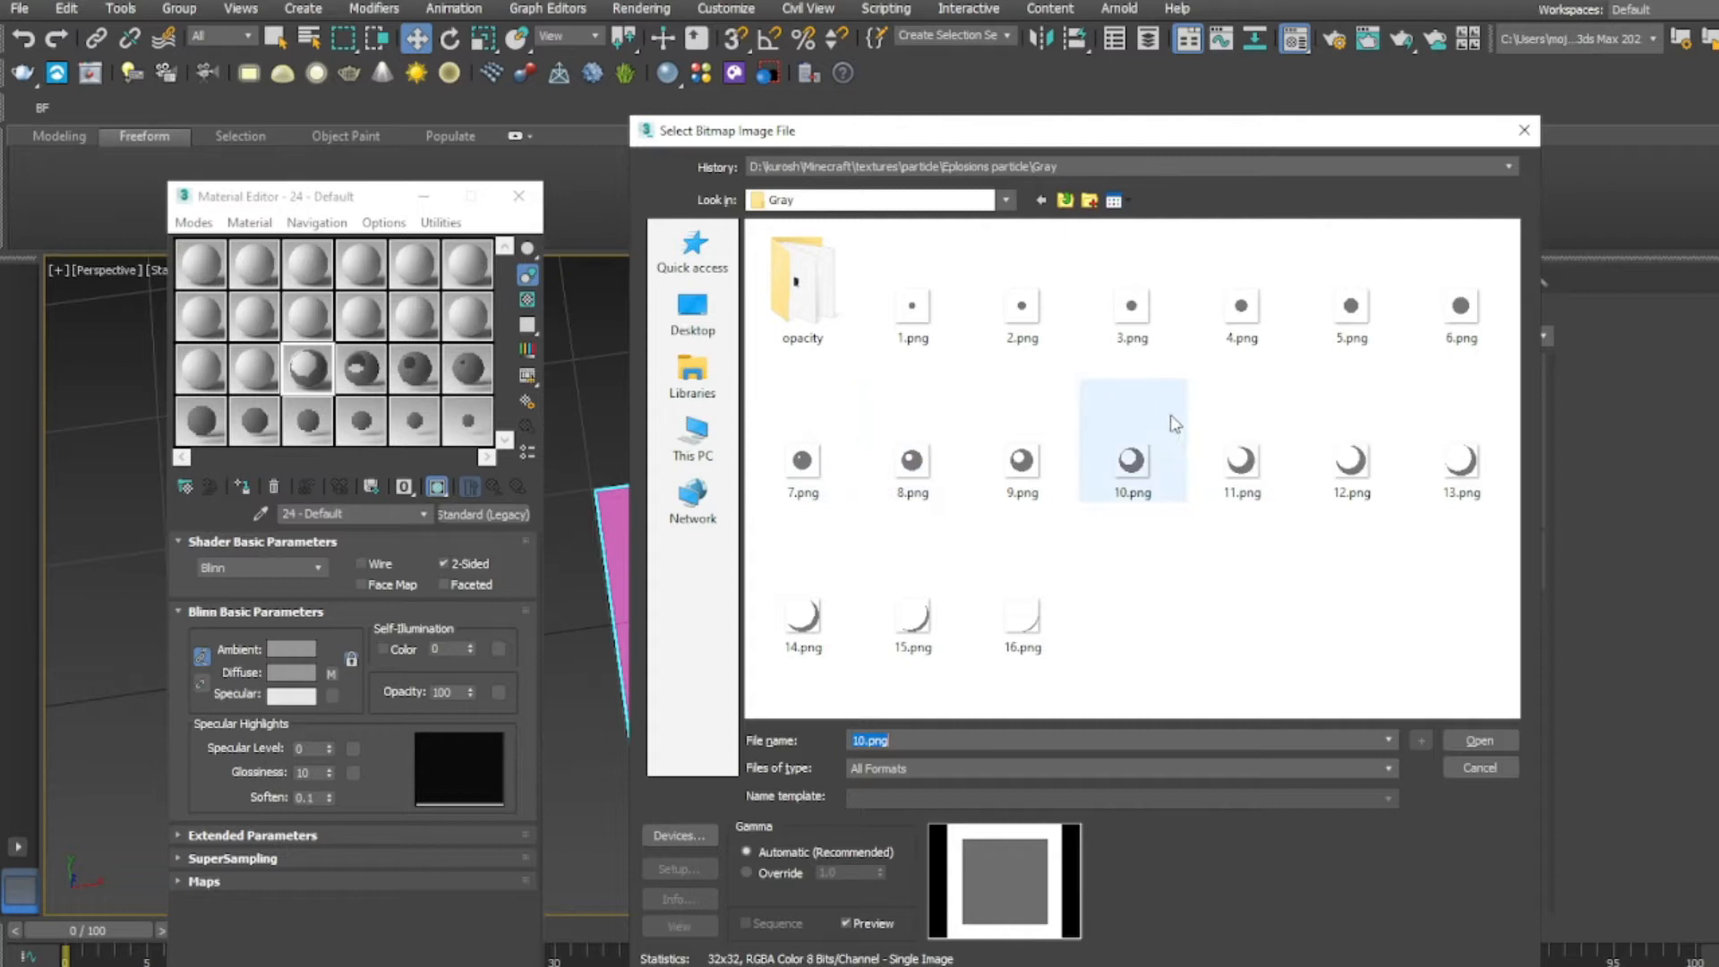
{"action": "left_click", "coordinate": [840, 289]}
{"action": "double_click", "coordinate": [840, 289]}
{"action": "double_click", "coordinate": [1022, 460]}
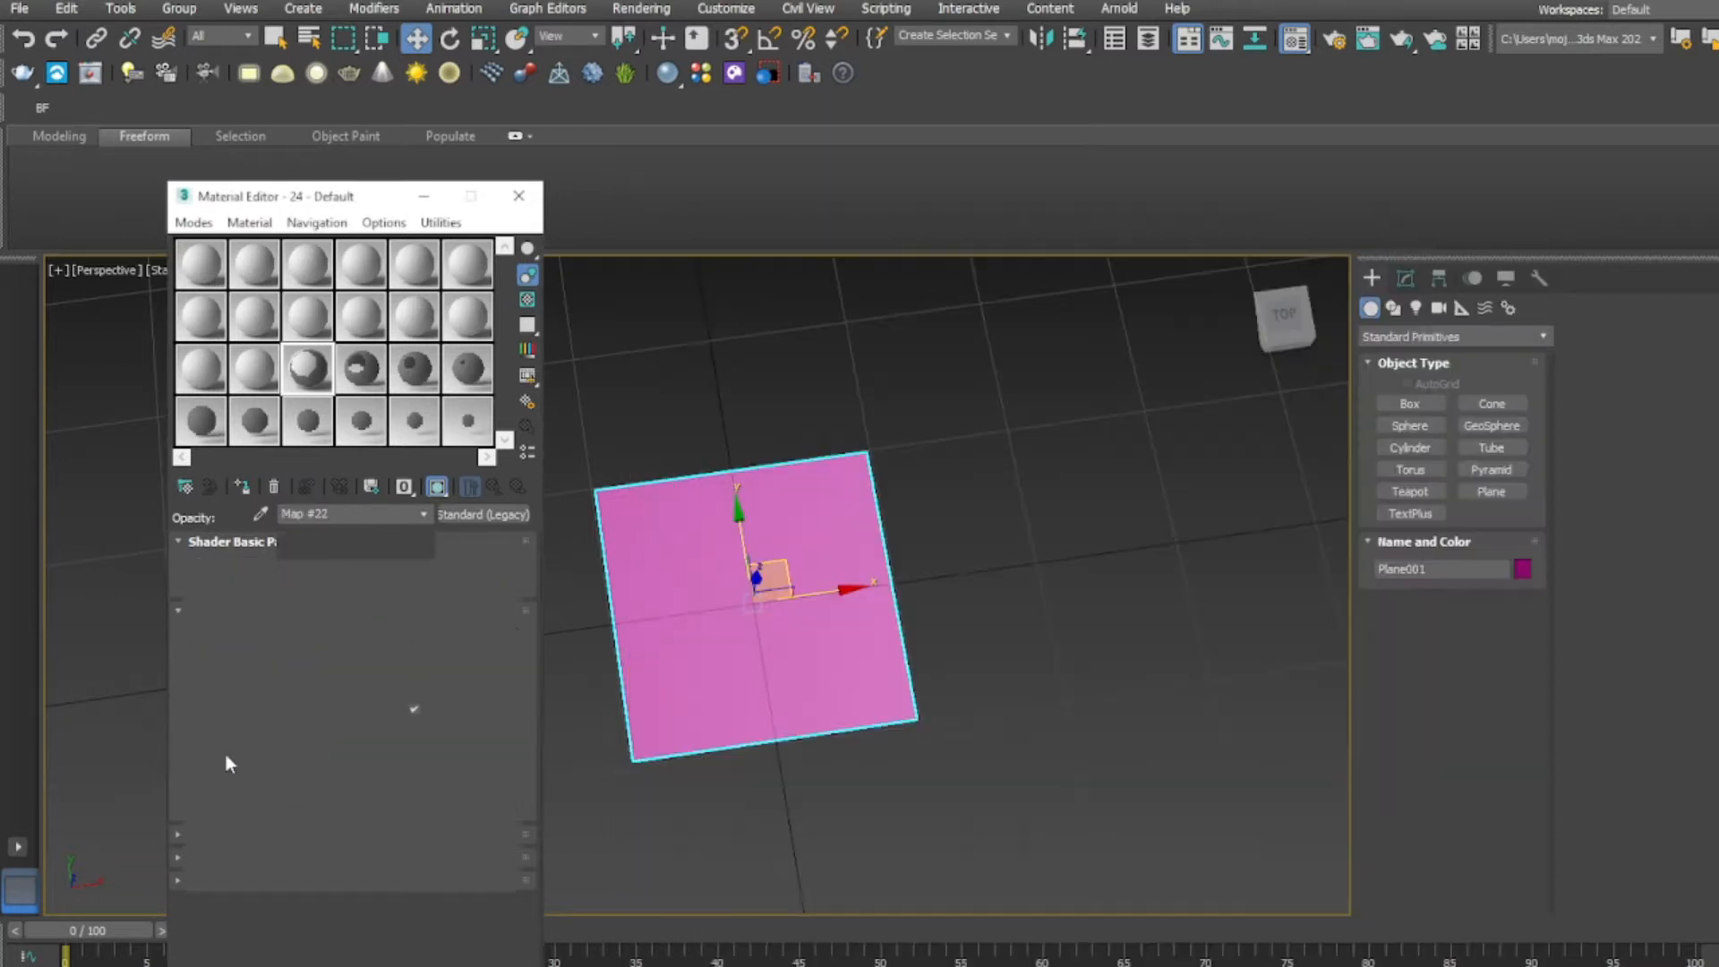
- Make the second material in the third row 2-Sided and give it Gray\11.png as its Diffuse Bitmap
{"action": "left_click", "coordinate": [254, 369]}
{"action": "left_click", "coordinate": [332, 673]}
{"action": "double_click", "coordinate": [613, 422]}
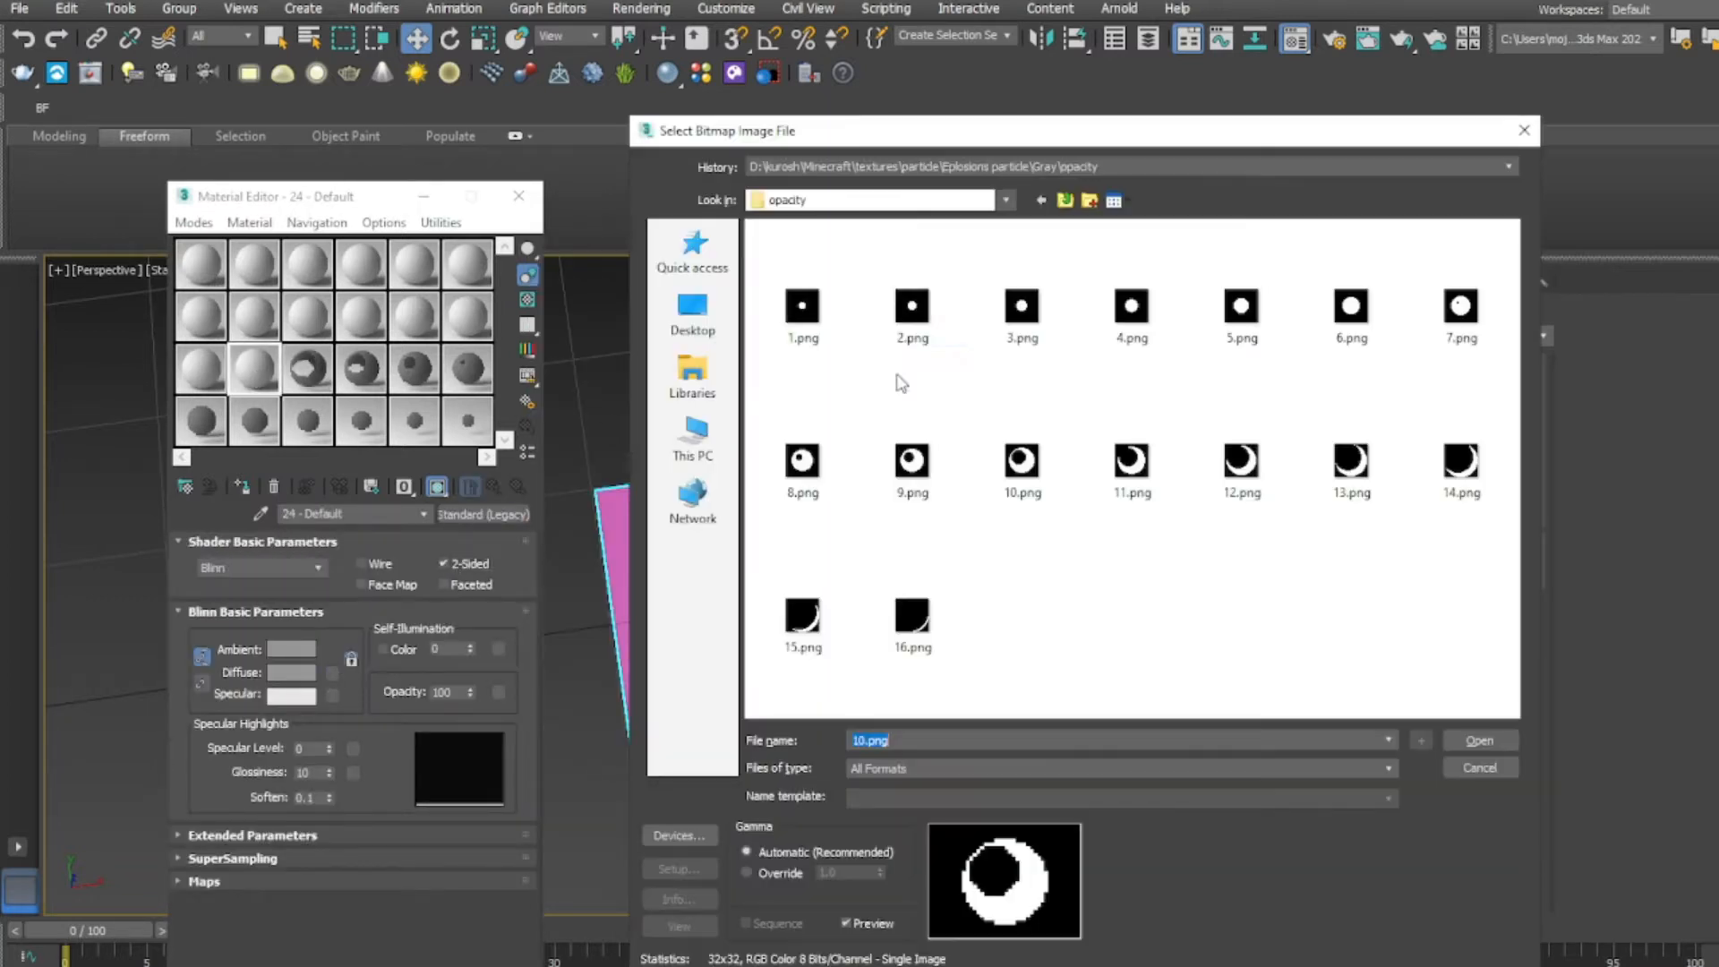
{"action": "left_click", "coordinate": [1064, 199]}
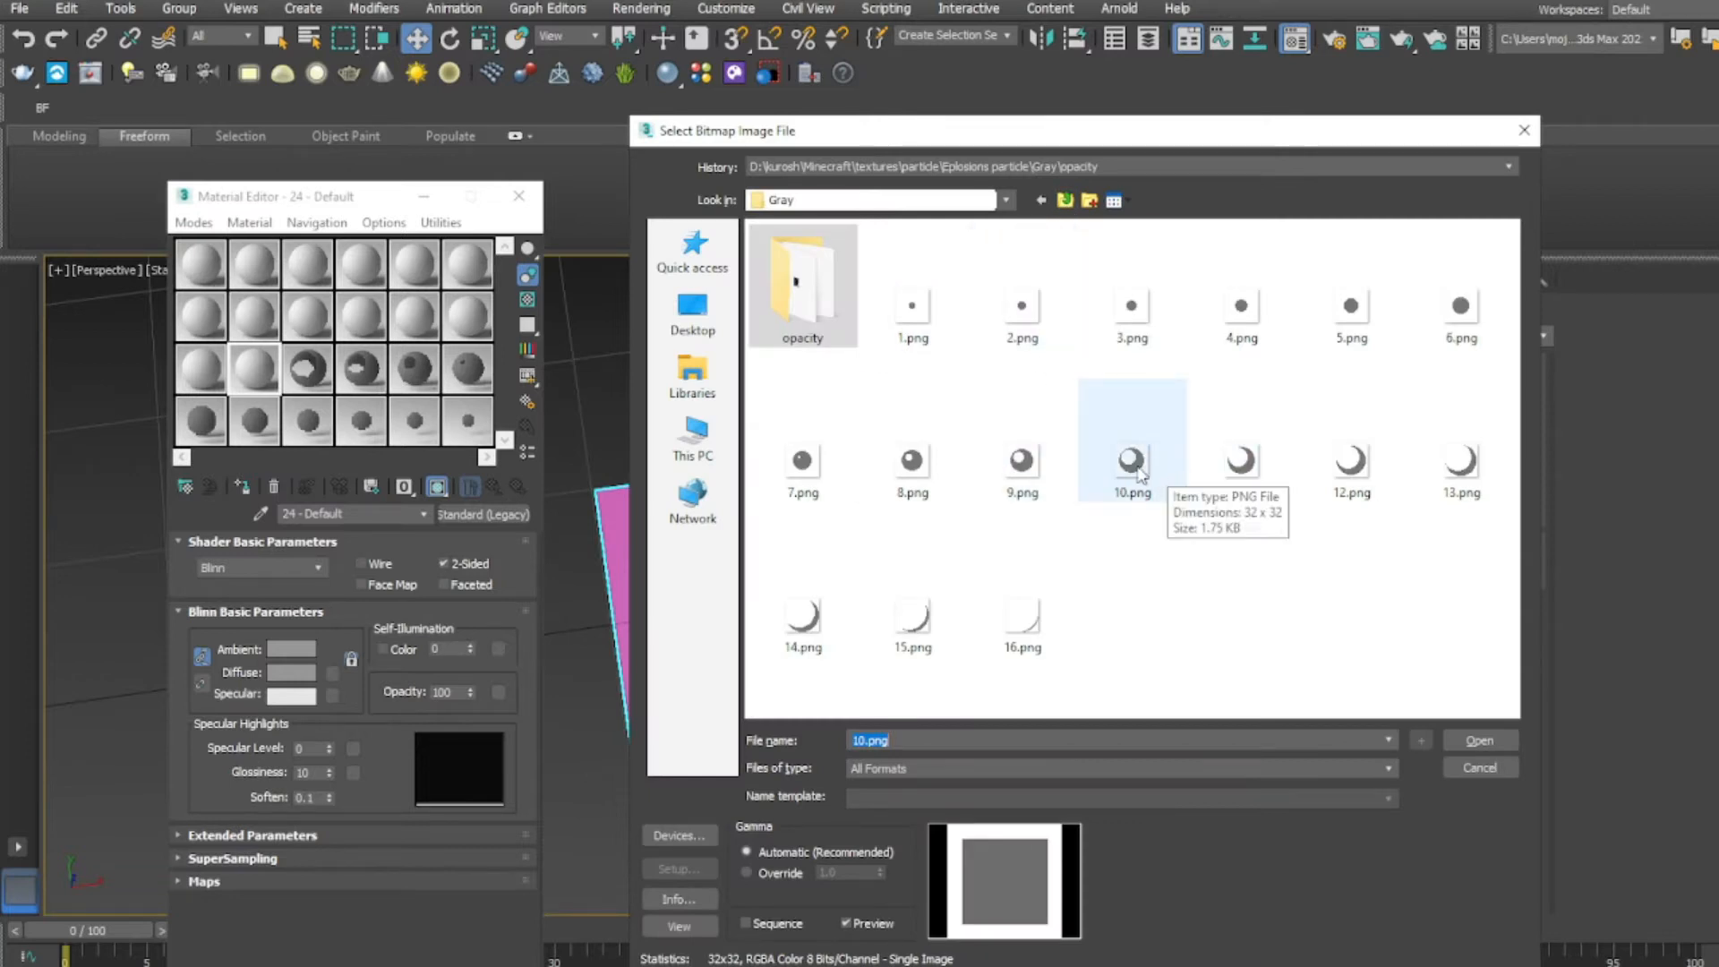
{"action": "double_click", "coordinate": [1103, 463]}
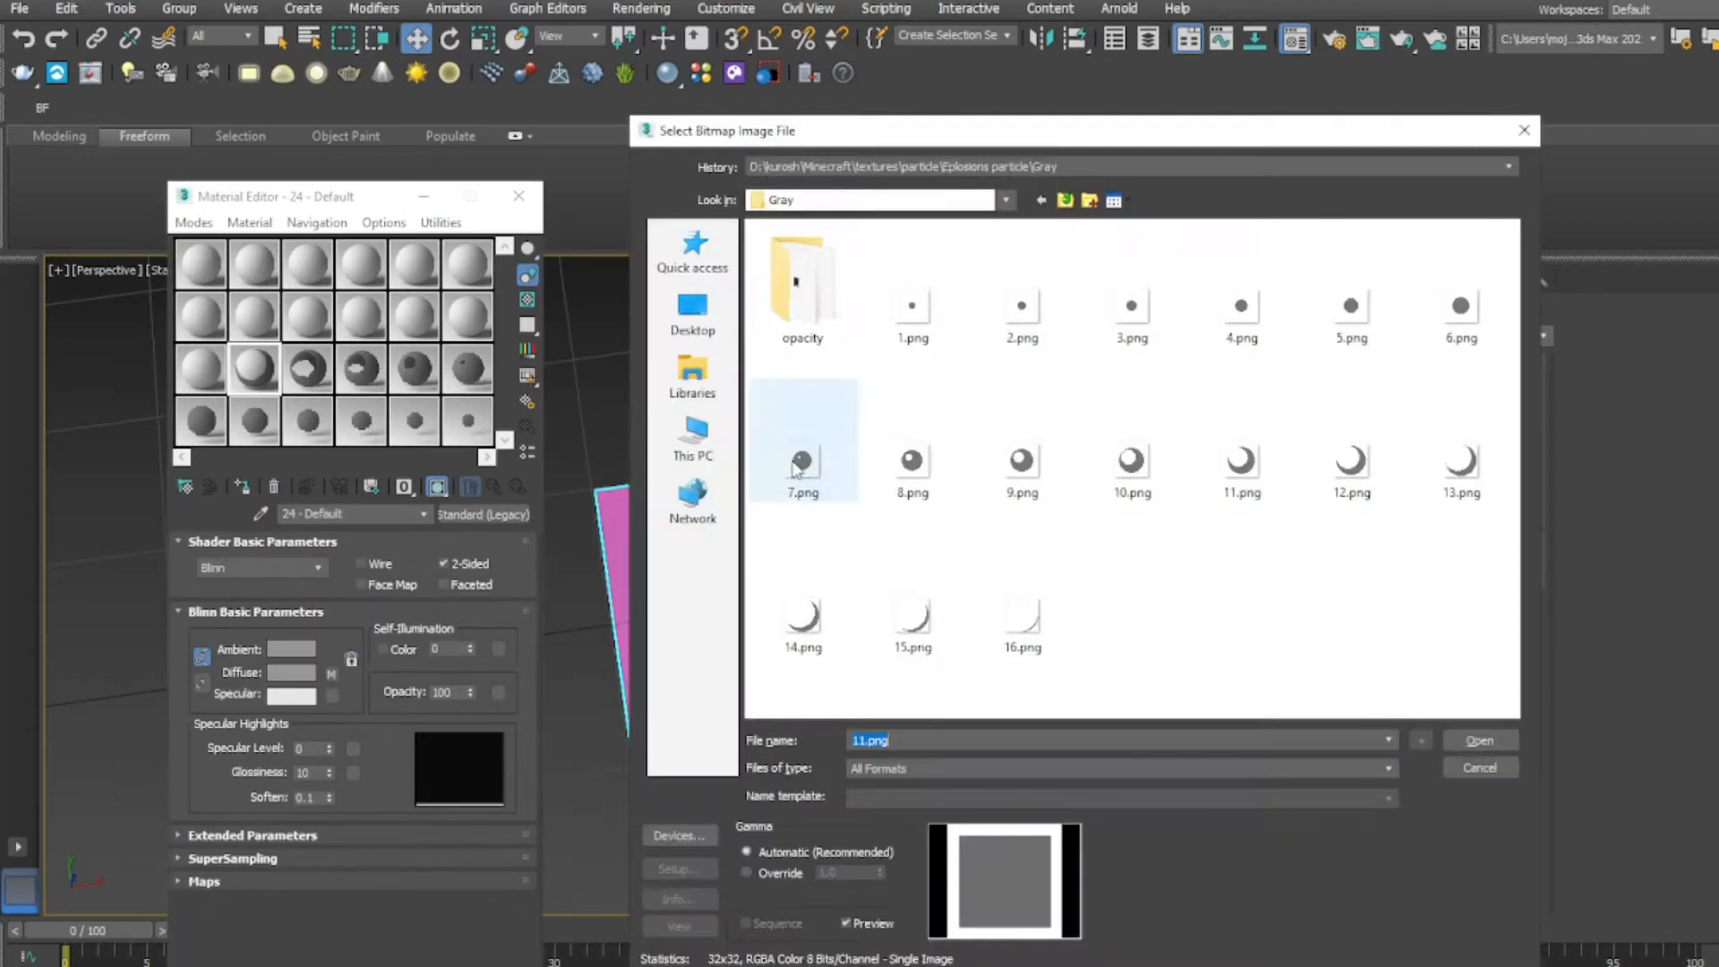
- Assign 11.png from the Gray\opacity folder as the Opacity Bitmap of the second third-row material
{"action": "double_click", "coordinate": [799, 308]}
{"action": "double_click", "coordinate": [1132, 465]}
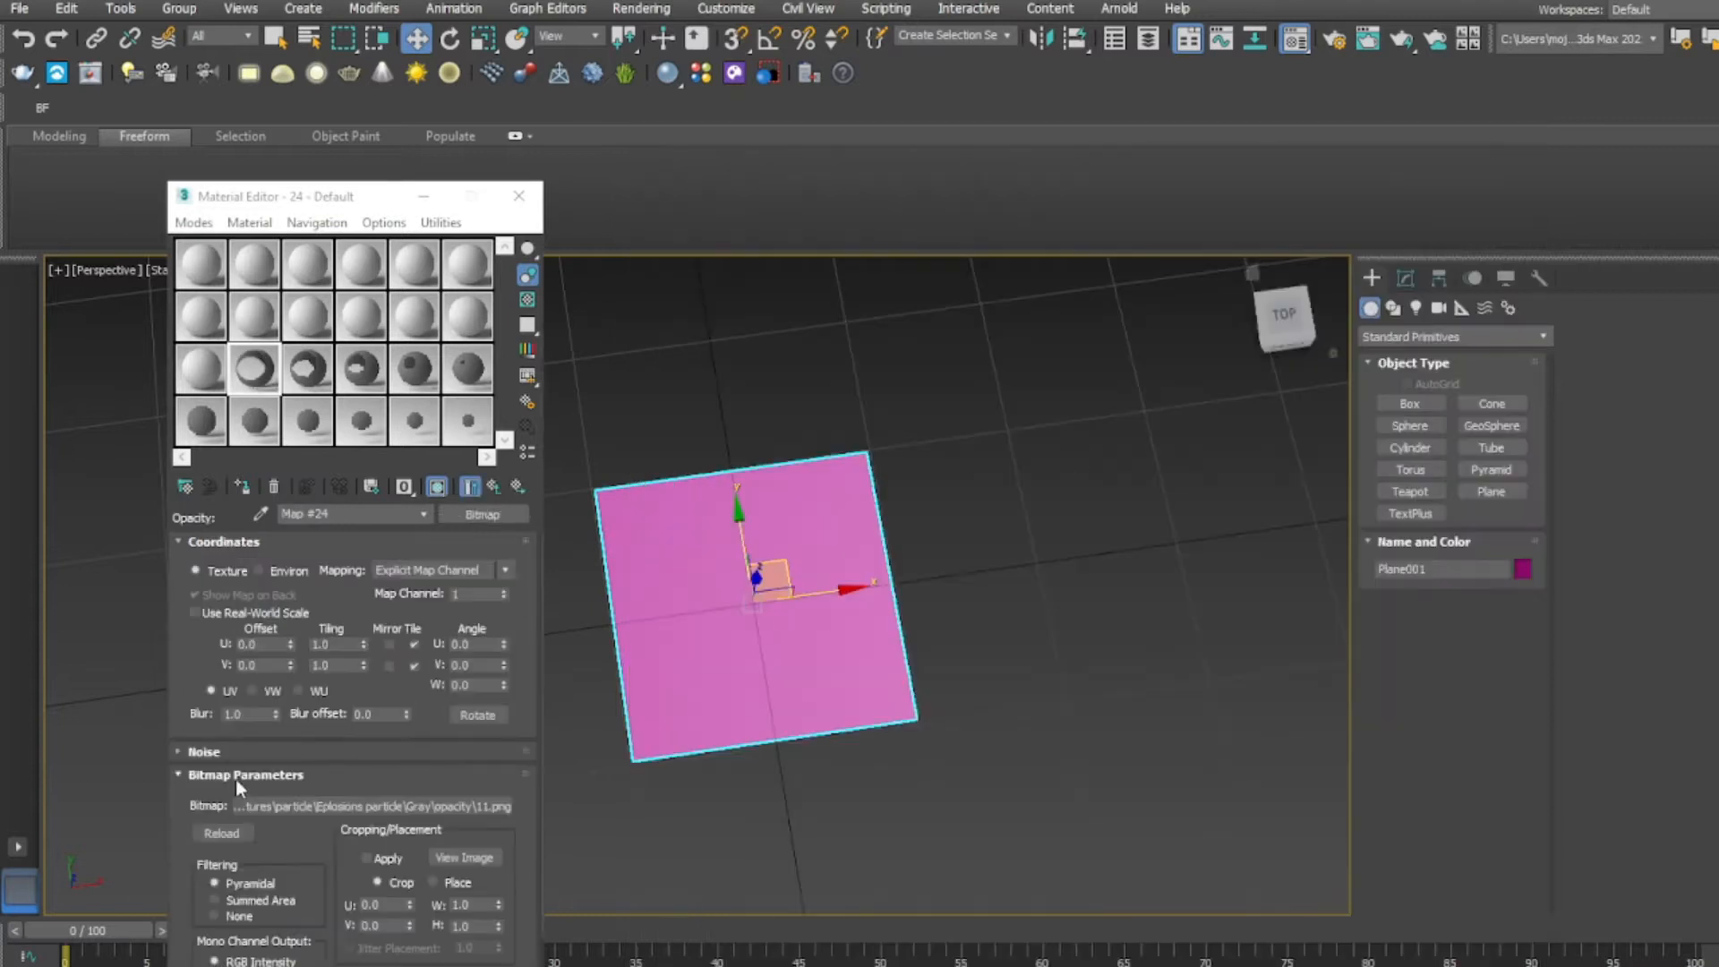
{"action": "left_click", "coordinate": [496, 487]}
- Make the first third-row material 2-Sided and give it Gray\12.png as its Diffuse Bitmap with Filtering set to None
{"action": "left_click", "coordinate": [202, 368]}
{"action": "left_click", "coordinate": [444, 563]}
{"action": "left_click", "coordinate": [332, 672]}
{"action": "double_click", "coordinate": [604, 424]}
{"action": "left_click", "coordinate": [1064, 200]}
{"action": "double_click", "coordinate": [1343, 467]}
{"action": "left_click", "coordinate": [217, 919]}
{"action": "left_click", "coordinate": [496, 486]}
- Assign 12.png from the Gray\opacity folder as the Opacity Bitmap of the first third-row material
{"action": "left_click", "coordinate": [498, 692]}
{"action": "double_click", "coordinate": [711, 422]}
{"action": "double_click", "coordinate": [800, 309]}
{"action": "double_click", "coordinate": [1059, 478]}
{"action": "left_click", "coordinate": [499, 486]}
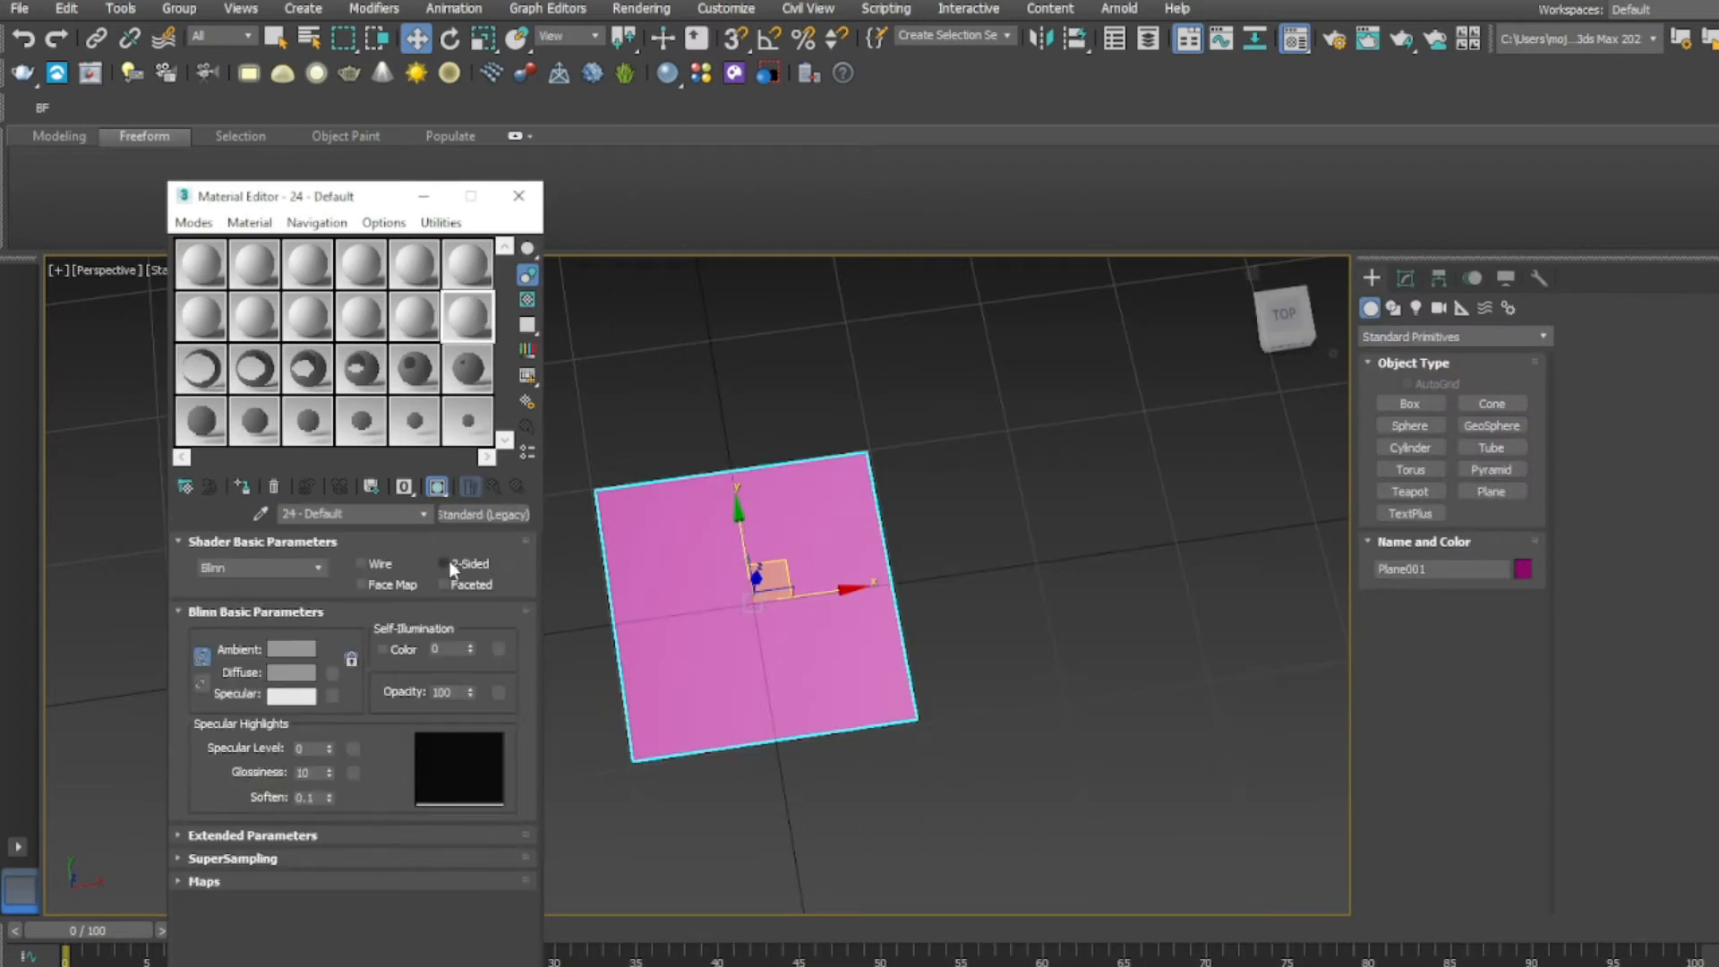
- Make the sixth material in the second row 2-Sided and give it Gray\13.png as its Diffuse Bitmap
{"action": "left_click", "coordinate": [483, 514]}
{"action": "double_click", "coordinate": [604, 424]}
{"action": "left_click", "coordinate": [1065, 202]}
{"action": "double_click", "coordinate": [1453, 455]}
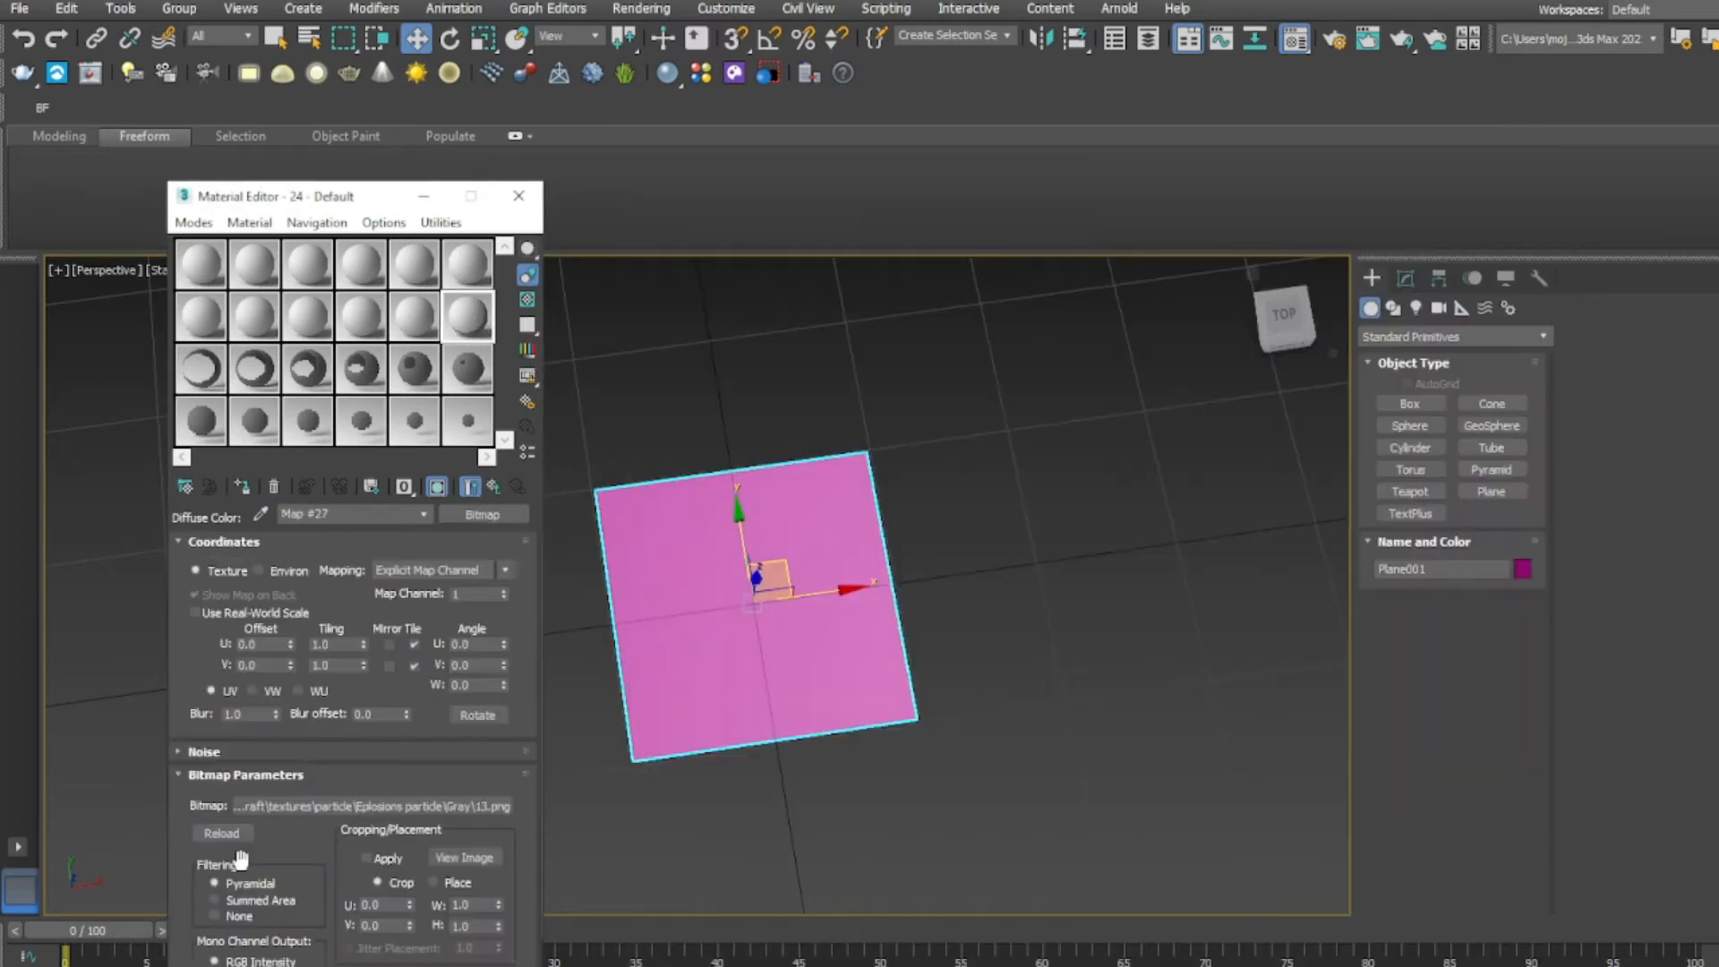
{"action": "left_click", "coordinate": [467, 486]}
- Assign 13.png from the Gray\opacity folder as the Opacity Bitmap of the sixth second-row material
{"action": "left_click", "coordinate": [499, 692]}
{"action": "double_click", "coordinate": [681, 403]}
{"action": "double_click", "coordinate": [803, 286]}
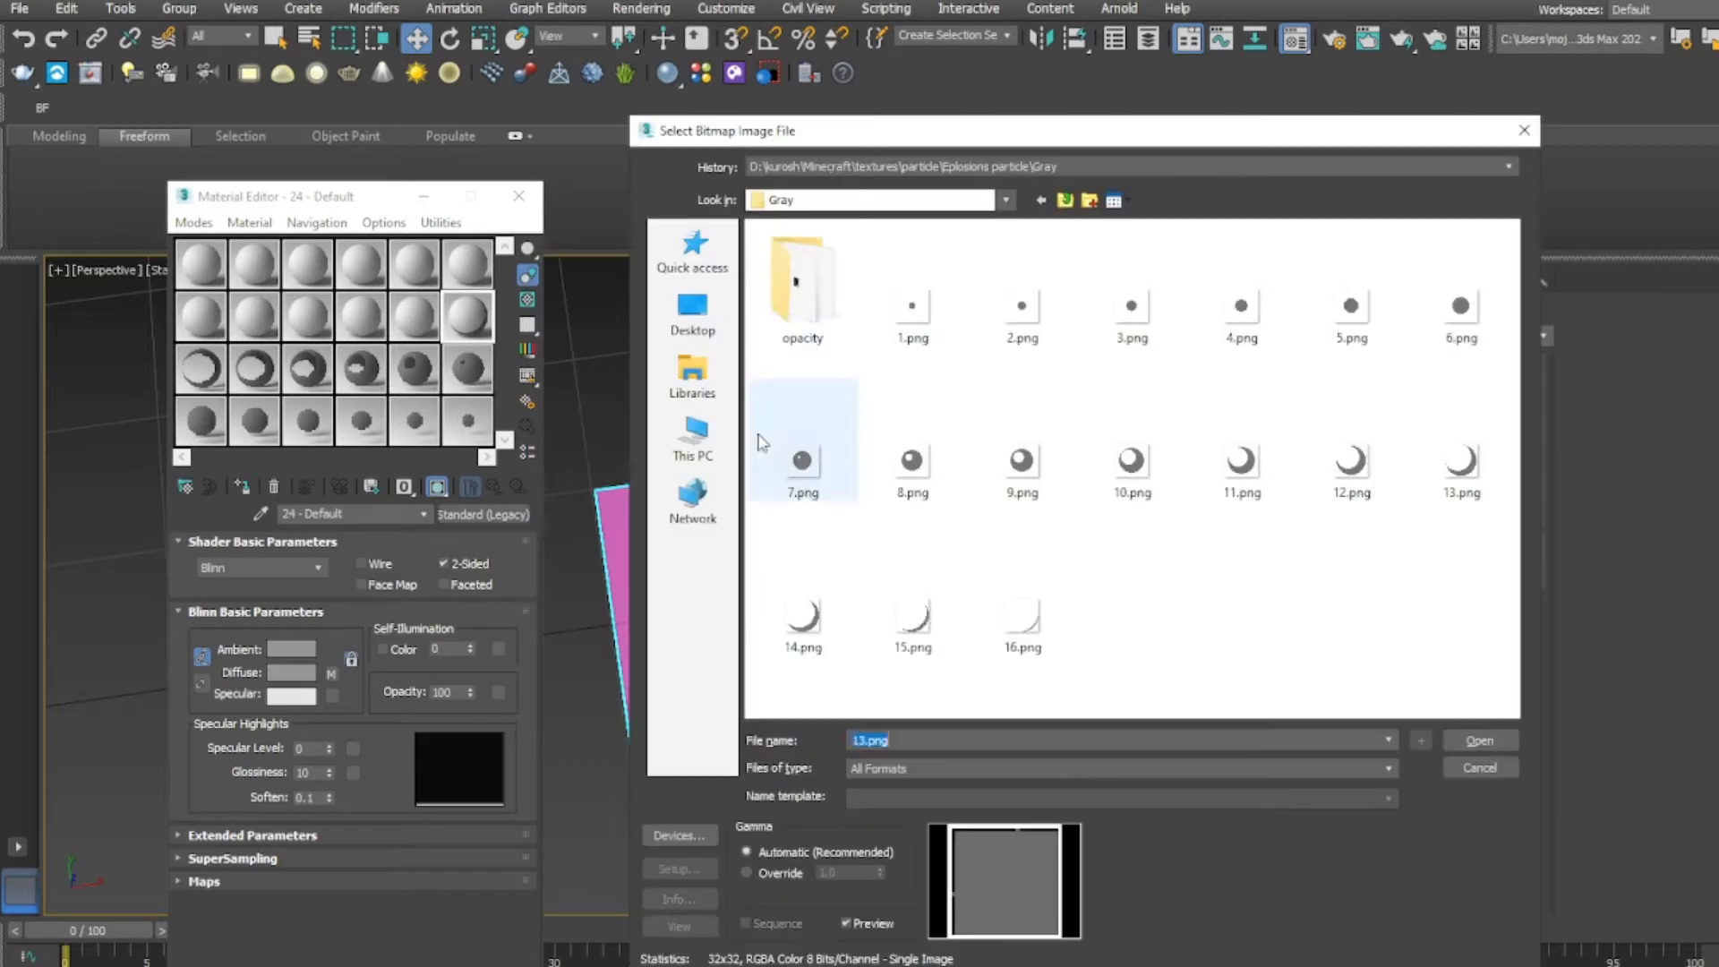
{"action": "double_click", "coordinate": [1350, 467]}
{"action": "left_click", "coordinate": [426, 312]}
{"action": "left_click", "coordinate": [479, 317]}
{"action": "left_click", "coordinate": [487, 486]}
- Make the fifth material in the second row 2-Sided and give it Gray\14.png as its Diffuse Bitmap
{"action": "left_click", "coordinate": [416, 317]}
{"action": "left_click", "coordinate": [445, 564]}
{"action": "left_click", "coordinate": [330, 674]}
{"action": "double_click", "coordinate": [623, 460]}
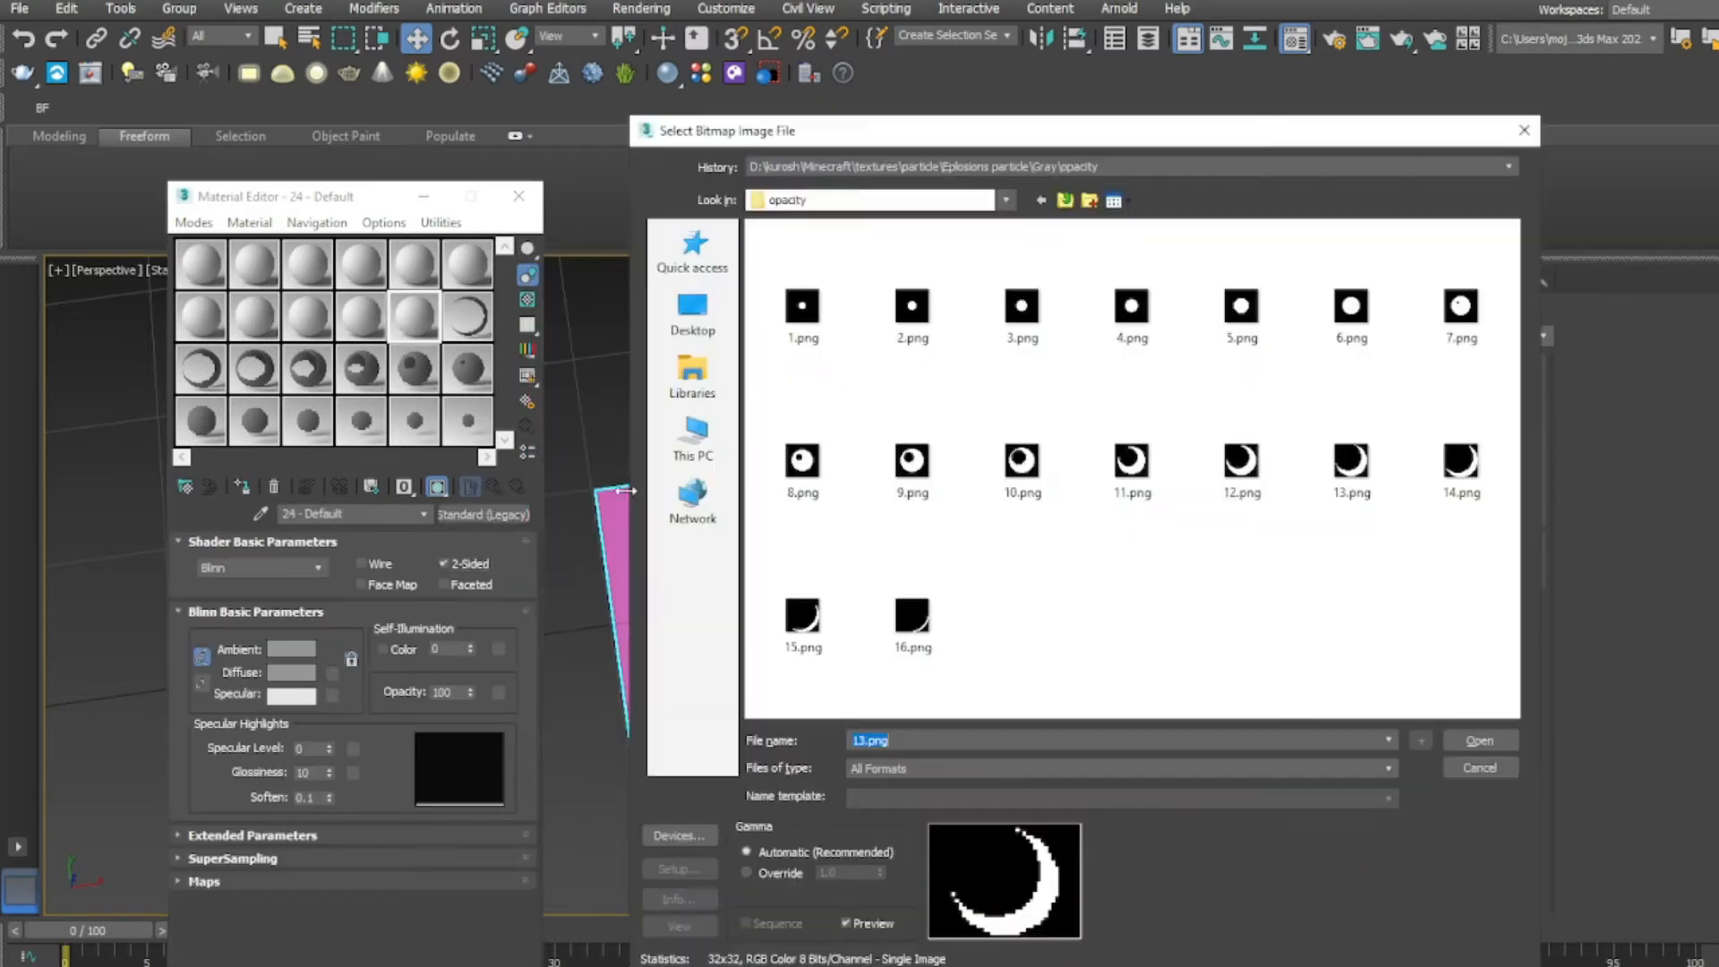
{"action": "left_click", "coordinate": [1064, 200]}
{"action": "double_click", "coordinate": [782, 630]}
{"action": "left_click", "coordinate": [491, 486]}
- Assign 14.png from the Gray\opacity folder as the Opacity Bitmap of the fifth second-row material
{"action": "left_click", "coordinate": [498, 692]}
{"action": "double_click", "coordinate": [623, 424]}
{"action": "double_click", "coordinate": [800, 291]}
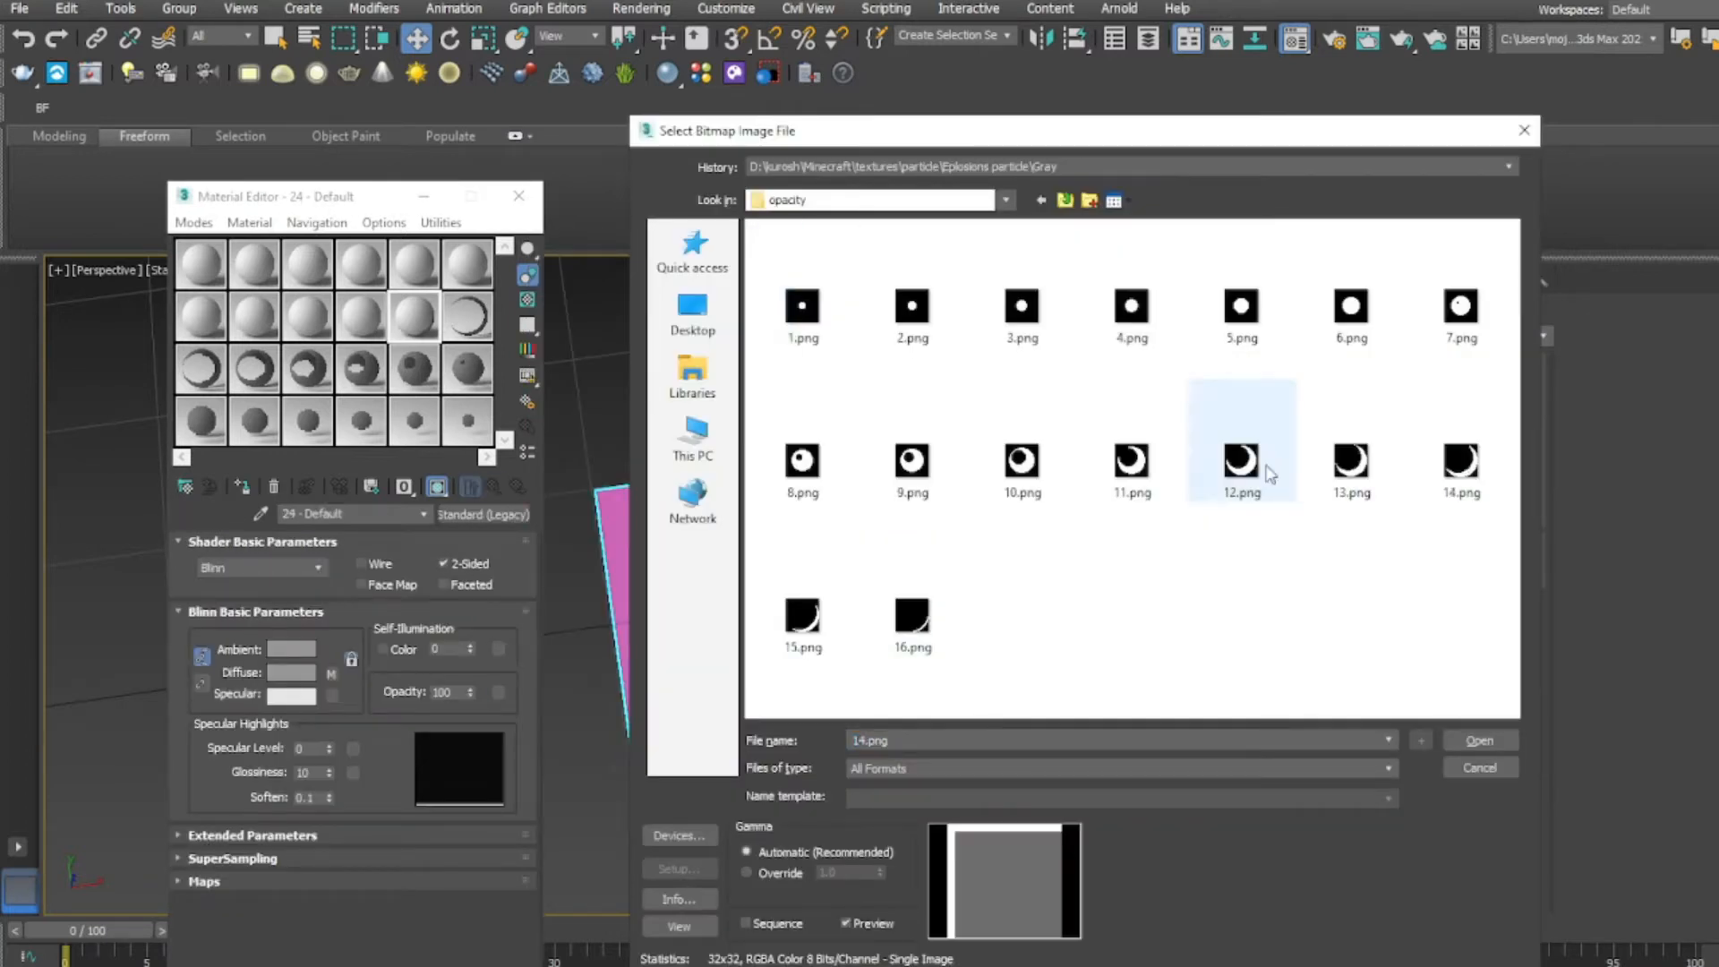
{"action": "double_click", "coordinate": [1460, 461]}
{"action": "left_click", "coordinate": [491, 486]}
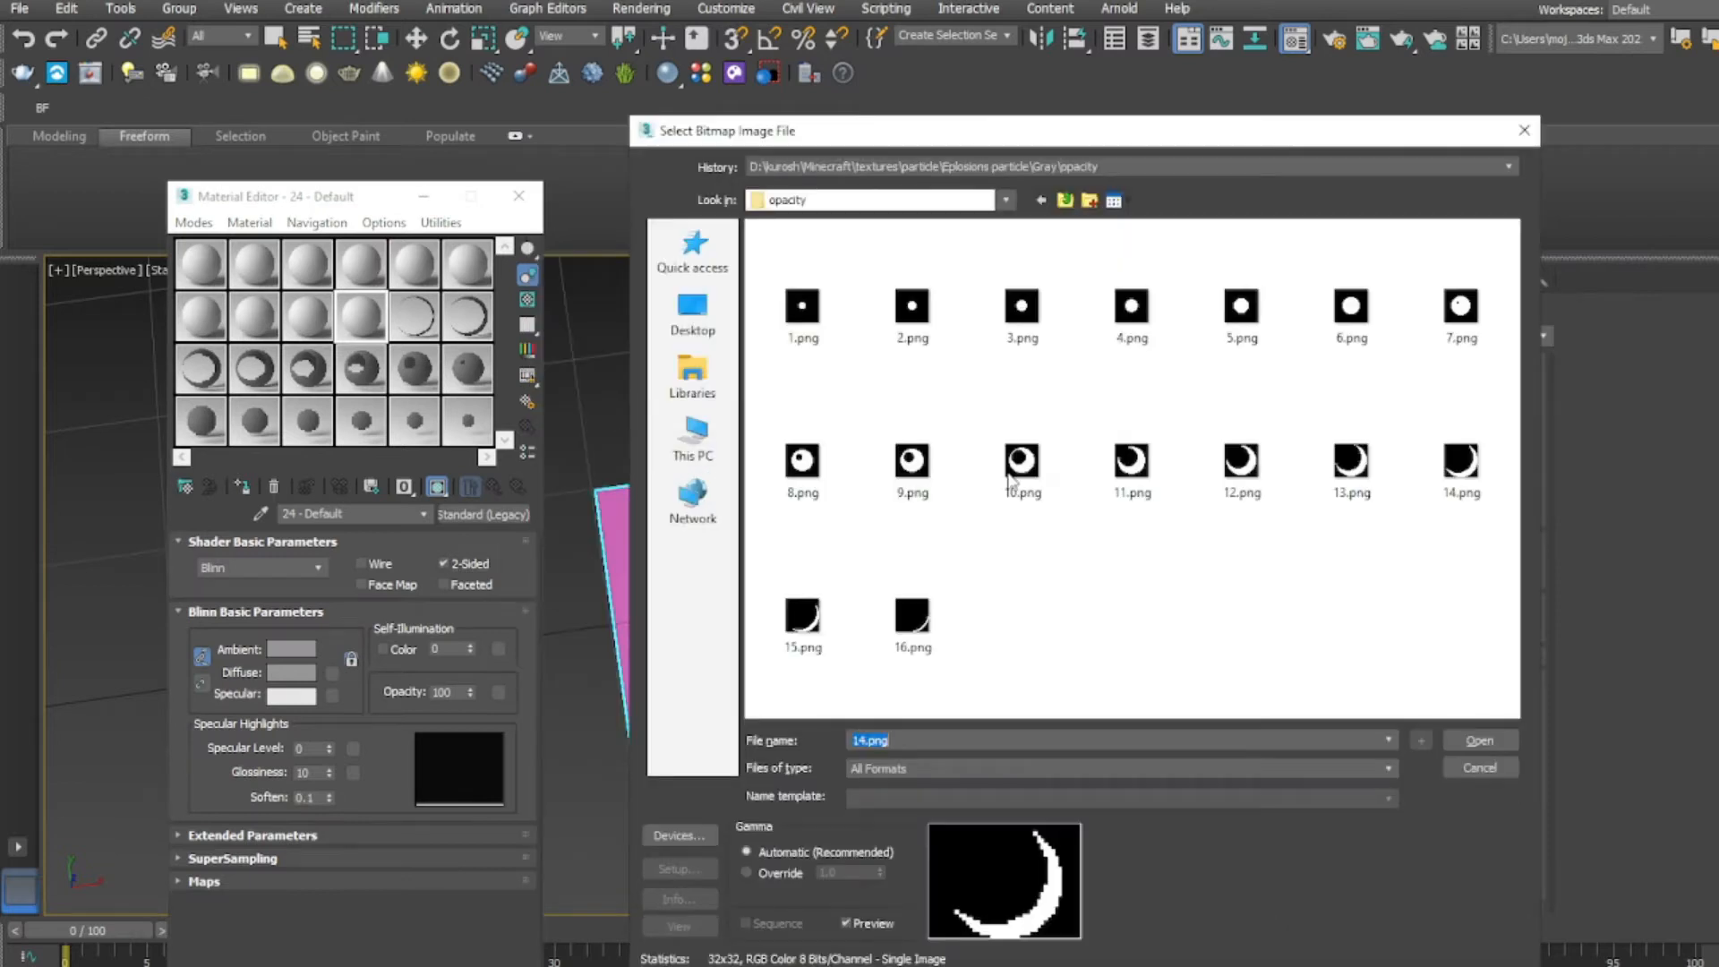
- Make the fourth material in the second row 2-Sided and give it Gray\15.png as its Diffuse Bitmap
{"action": "left_click", "coordinate": [1065, 201]}
{"action": "double_click", "coordinate": [1019, 559]}
{"action": "left_click", "coordinate": [492, 486]}
- Assign 15.png from the Gray\opacity folder as the Opacity Bitmap of the fourth second-row material
{"action": "left_click", "coordinate": [498, 692]}
{"action": "double_click", "coordinate": [623, 424]}
{"action": "double_click", "coordinate": [803, 294]}
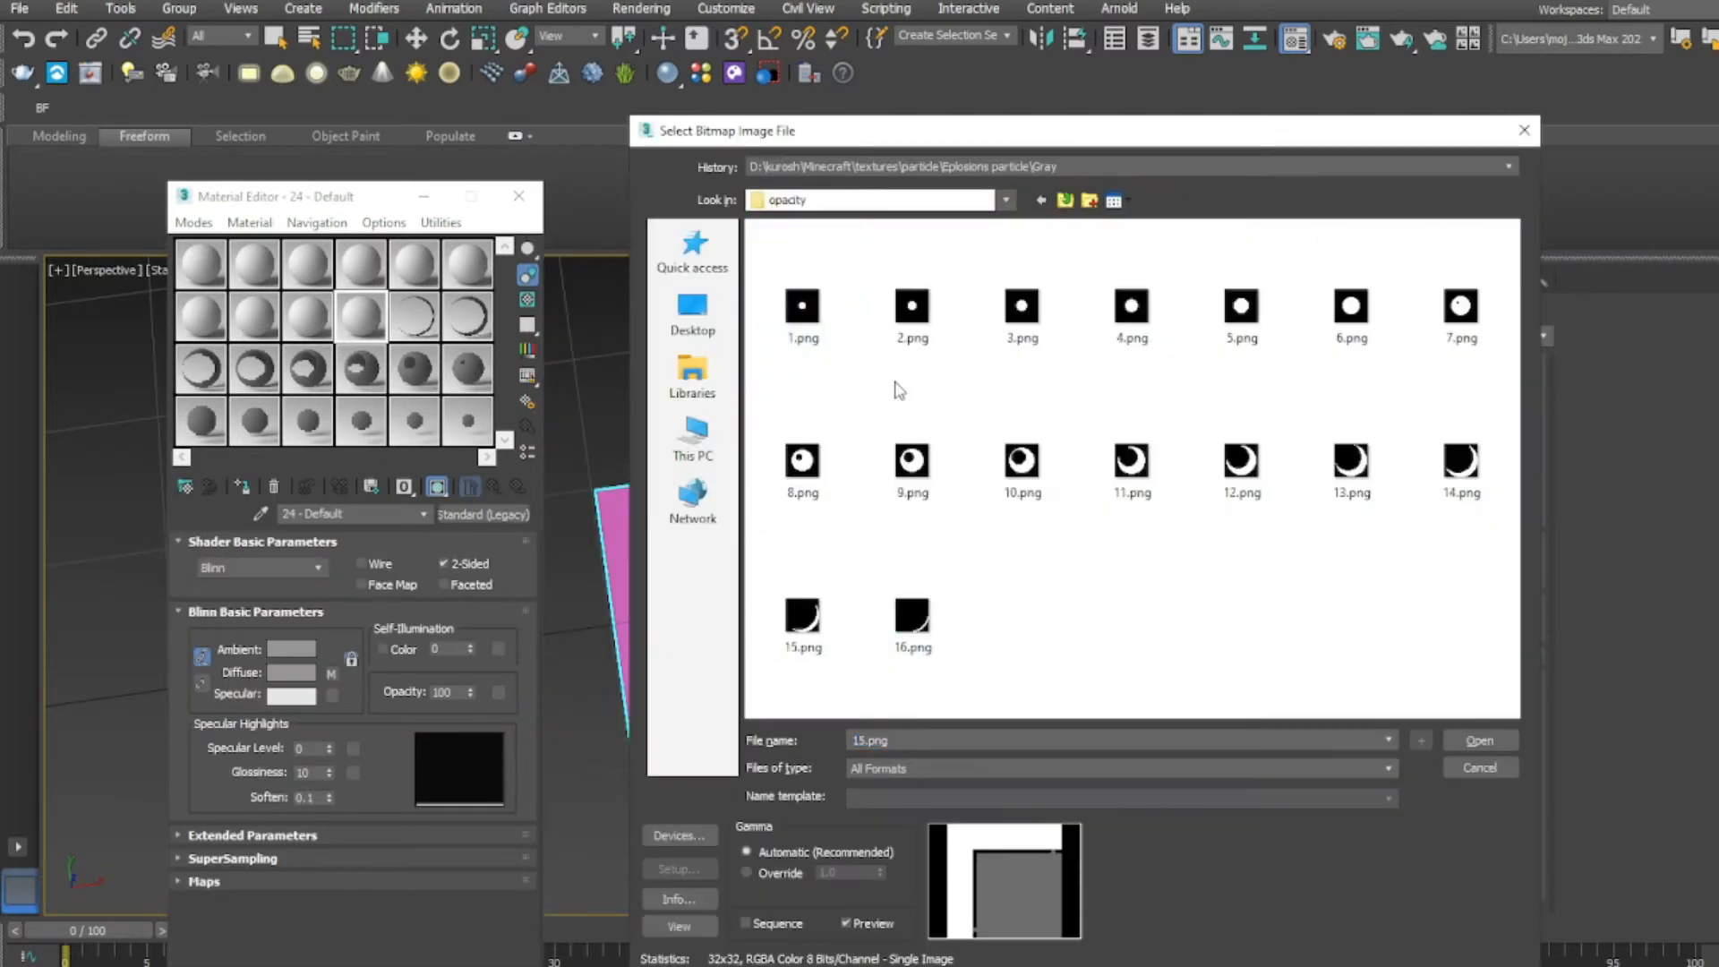
{"action": "double_click", "coordinate": [799, 618]}
{"action": "left_click", "coordinate": [492, 487]}
- Make the third second-row material 2-Sided and give it Gray\16.png as its Diffuse Bitmap with Filtering set to None
{"action": "left_click", "coordinate": [308, 316]}
{"action": "left_click", "coordinate": [332, 673]}
{"action": "double_click", "coordinate": [603, 414]}
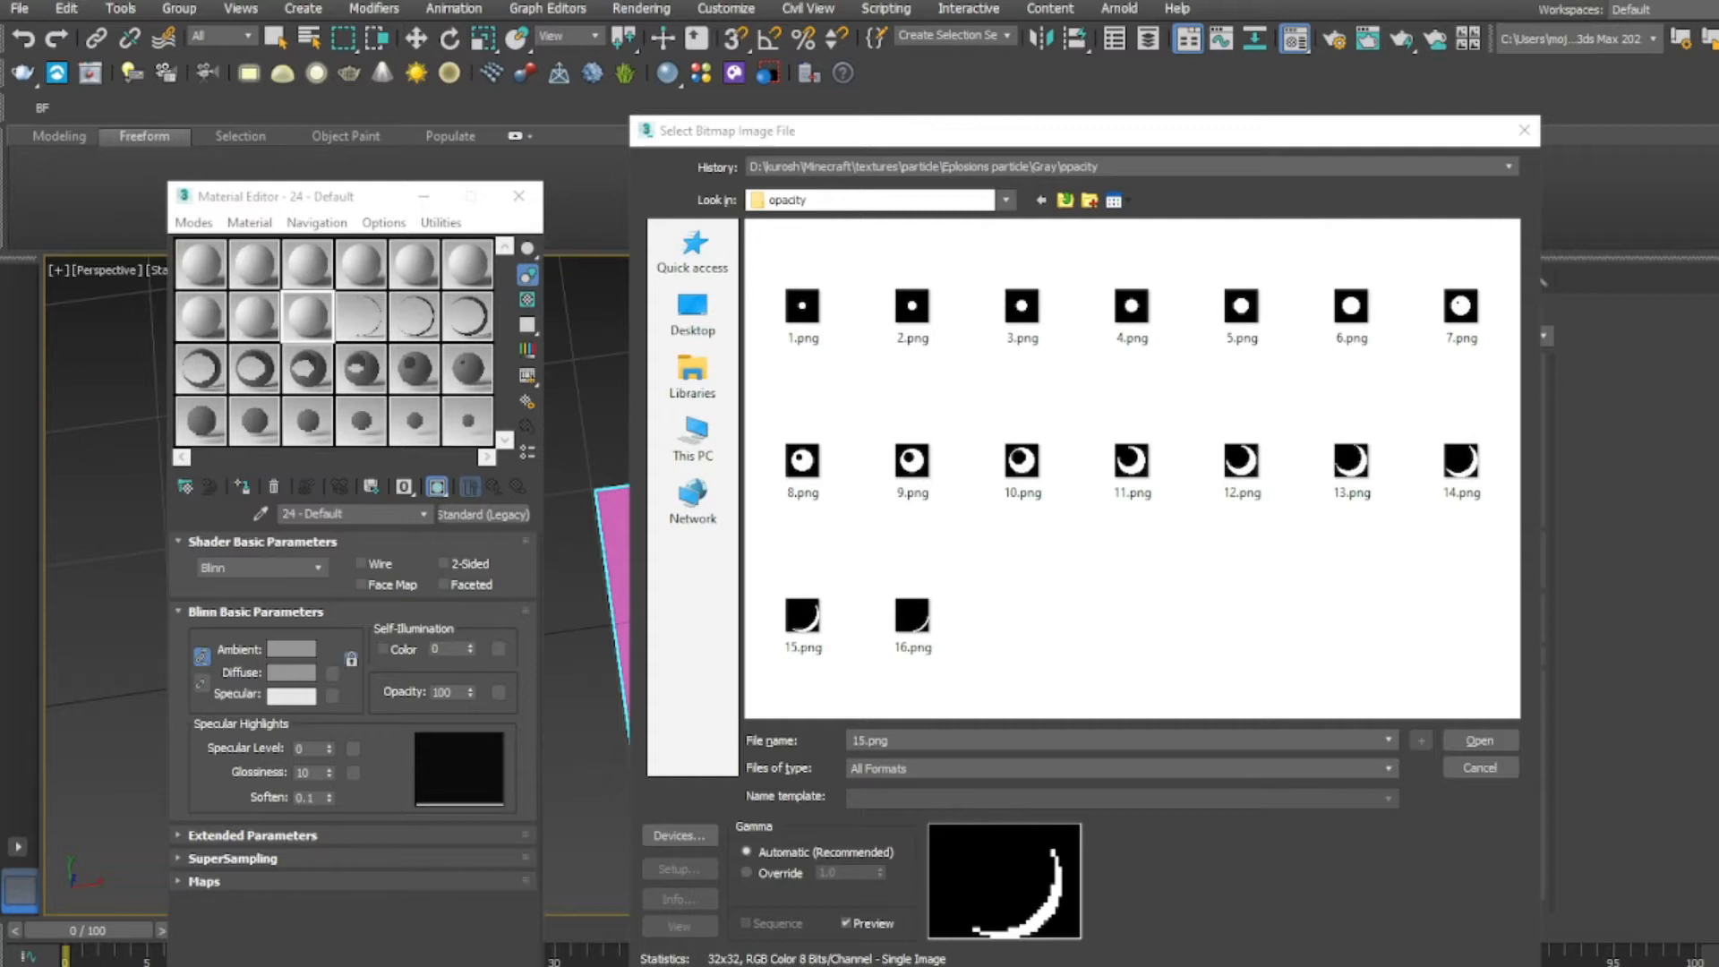
{"action": "left_click", "coordinate": [1066, 201]}
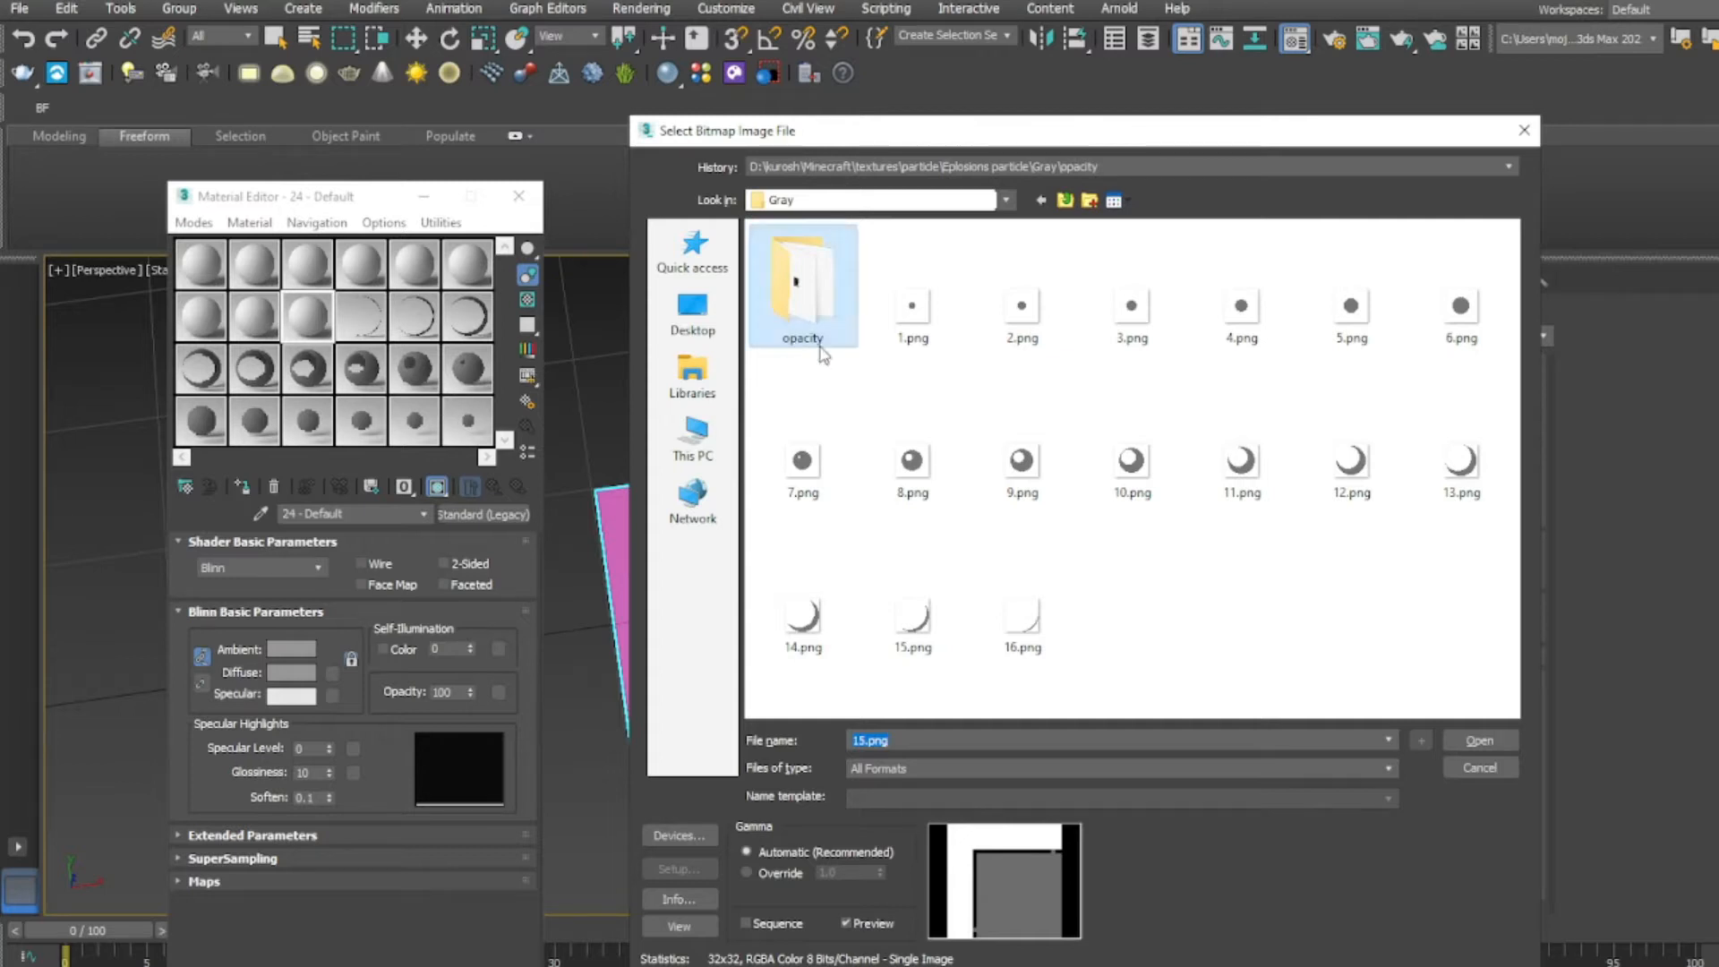
{"action": "left_click", "coordinate": [1012, 616]}
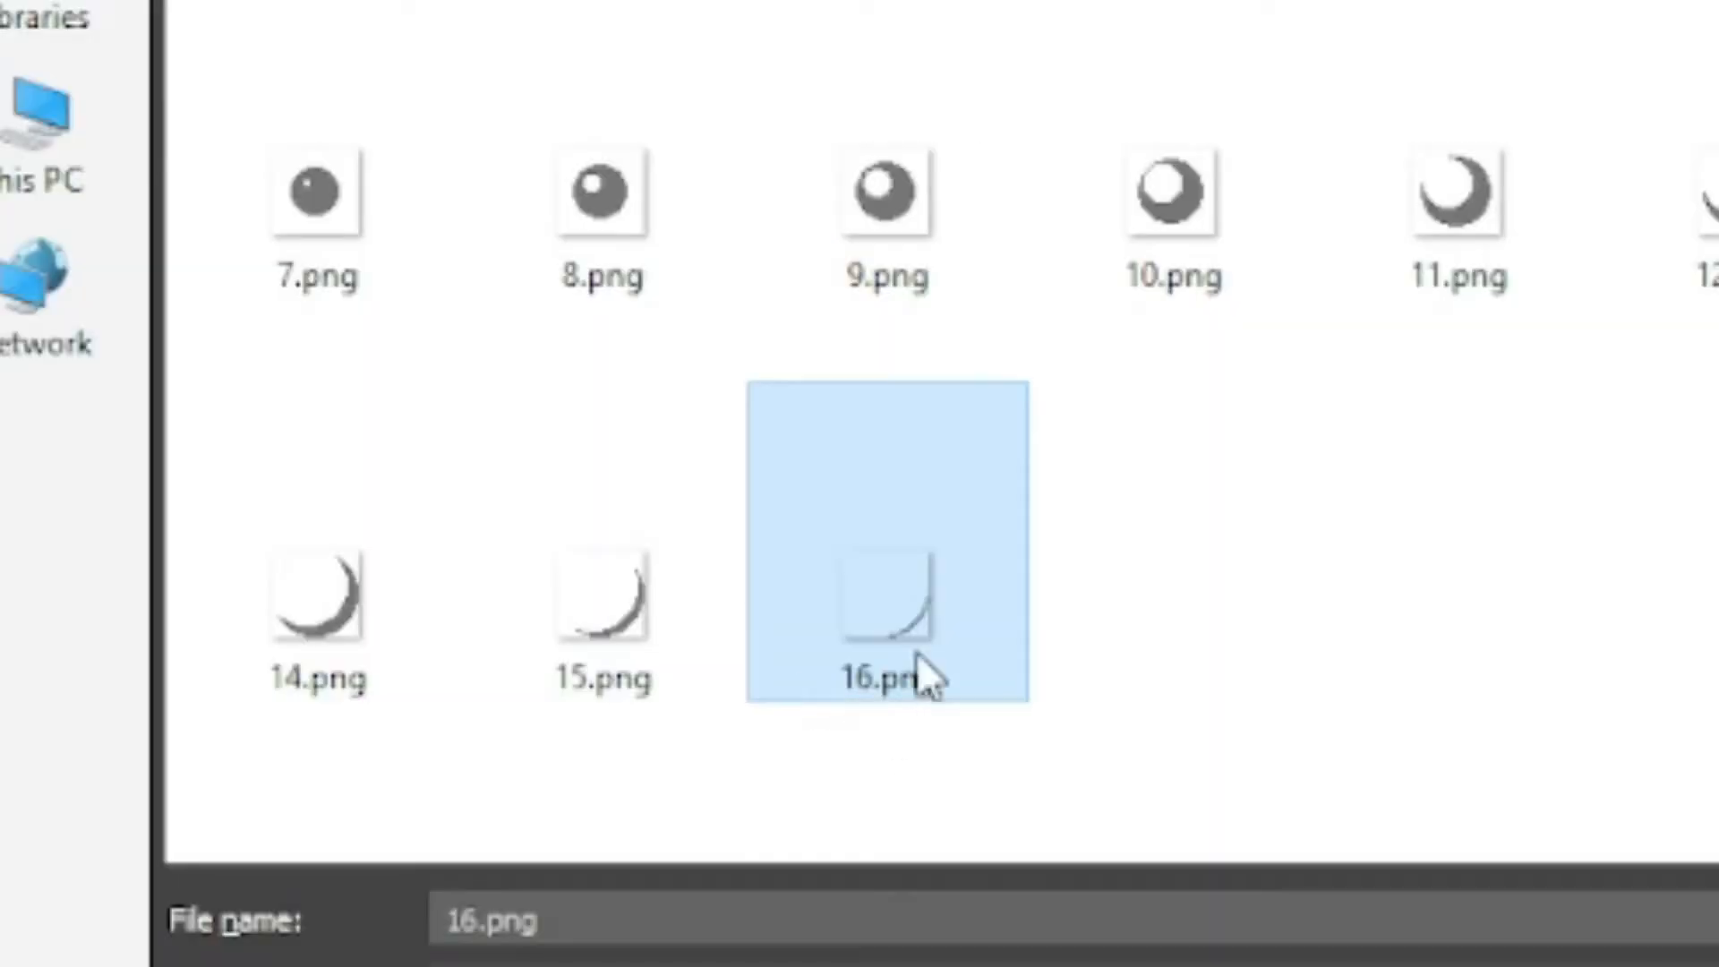
{"action": "double_click", "coordinate": [1031, 638]}
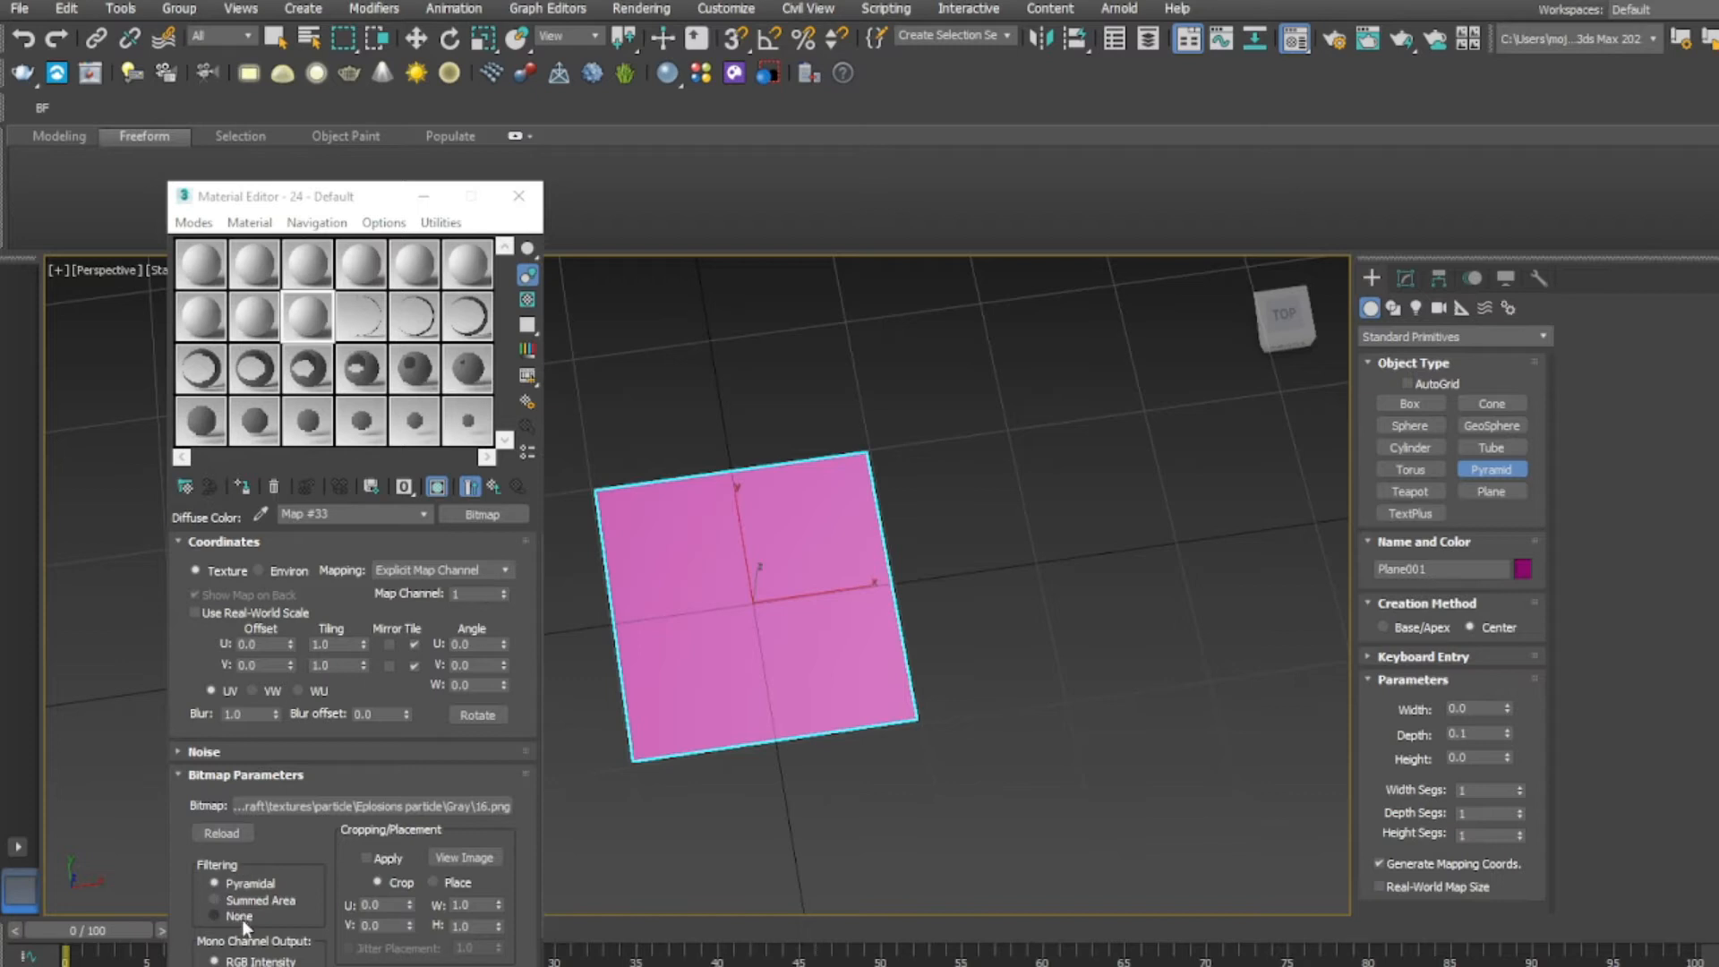
{"action": "left_click", "coordinate": [239, 917]}
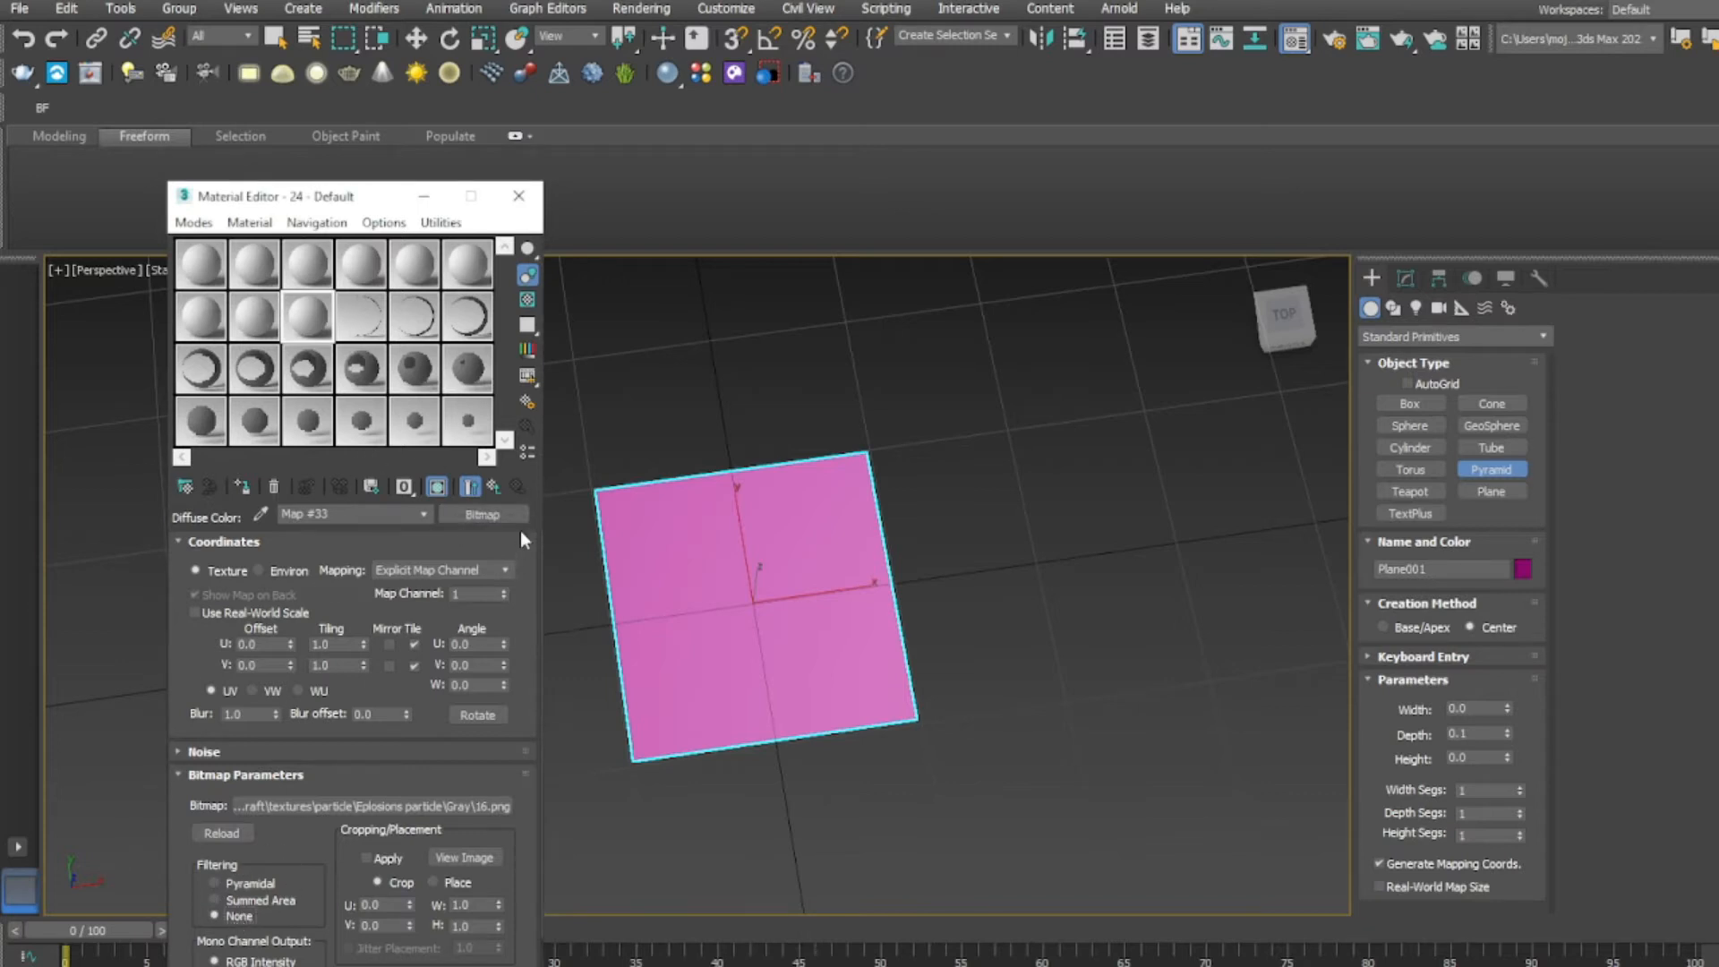
{"action": "left_click", "coordinate": [470, 487]}
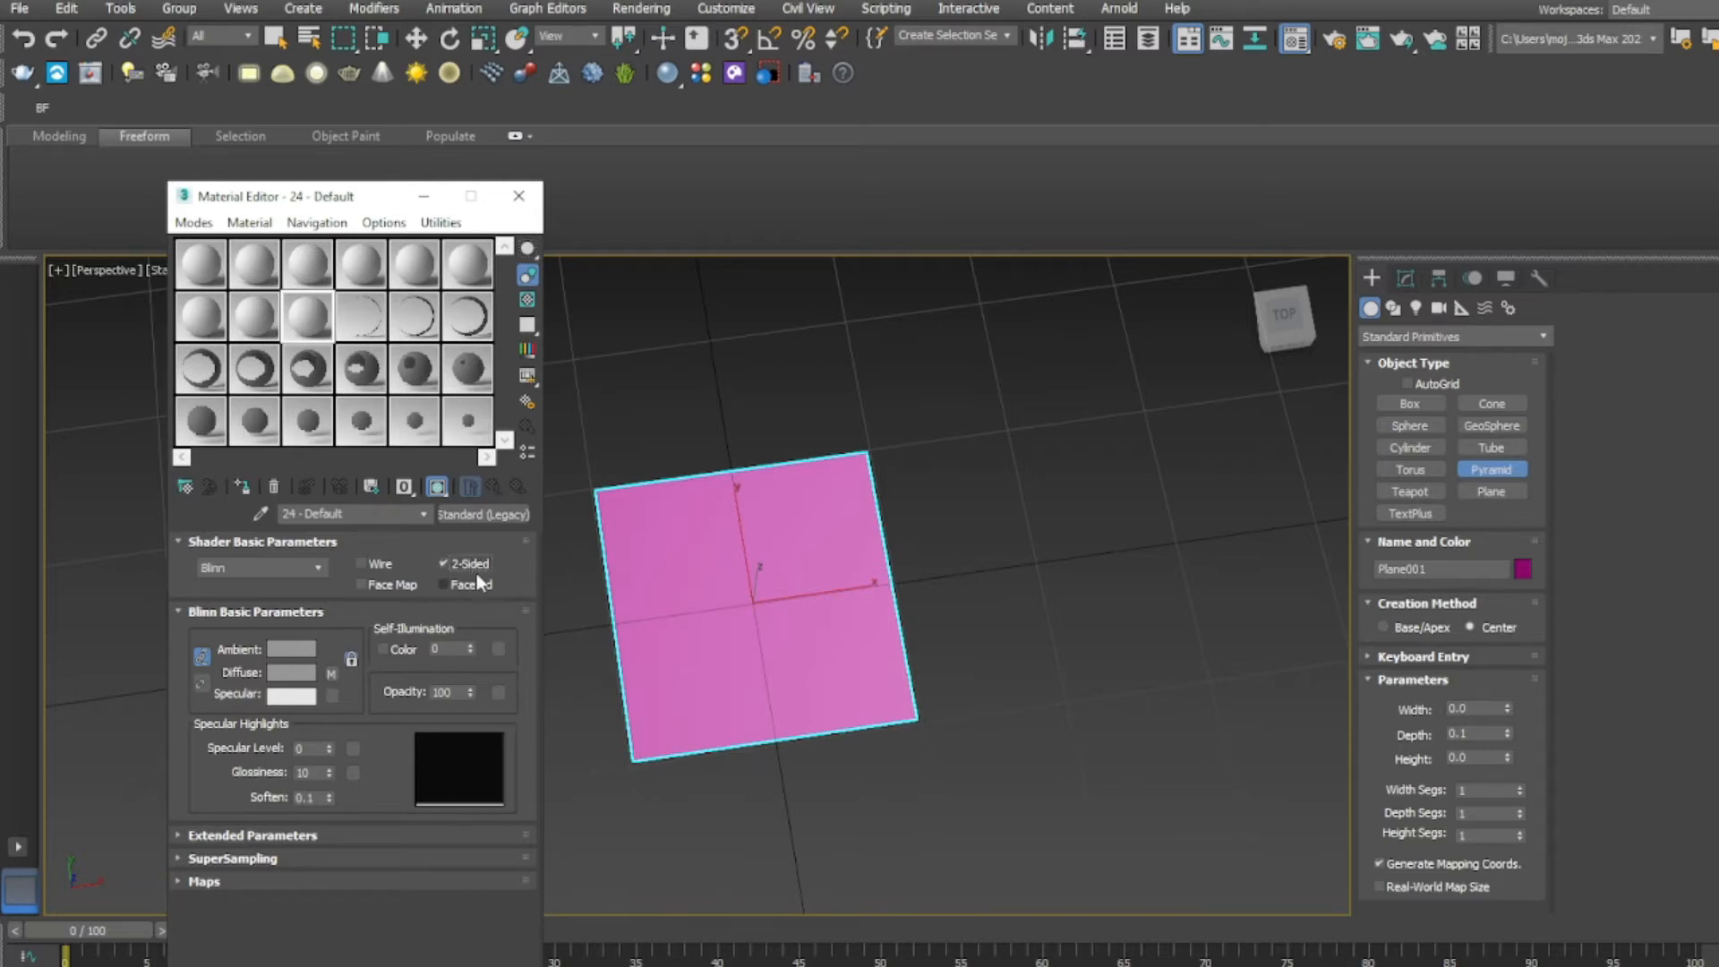
- Assign 16.png from the Gray\opacity folder as the Opacity Bitmap of the third second-row material, with Filtering set to None
{"action": "left_click", "coordinate": [492, 649]}
{"action": "double_click", "coordinate": [709, 444]}
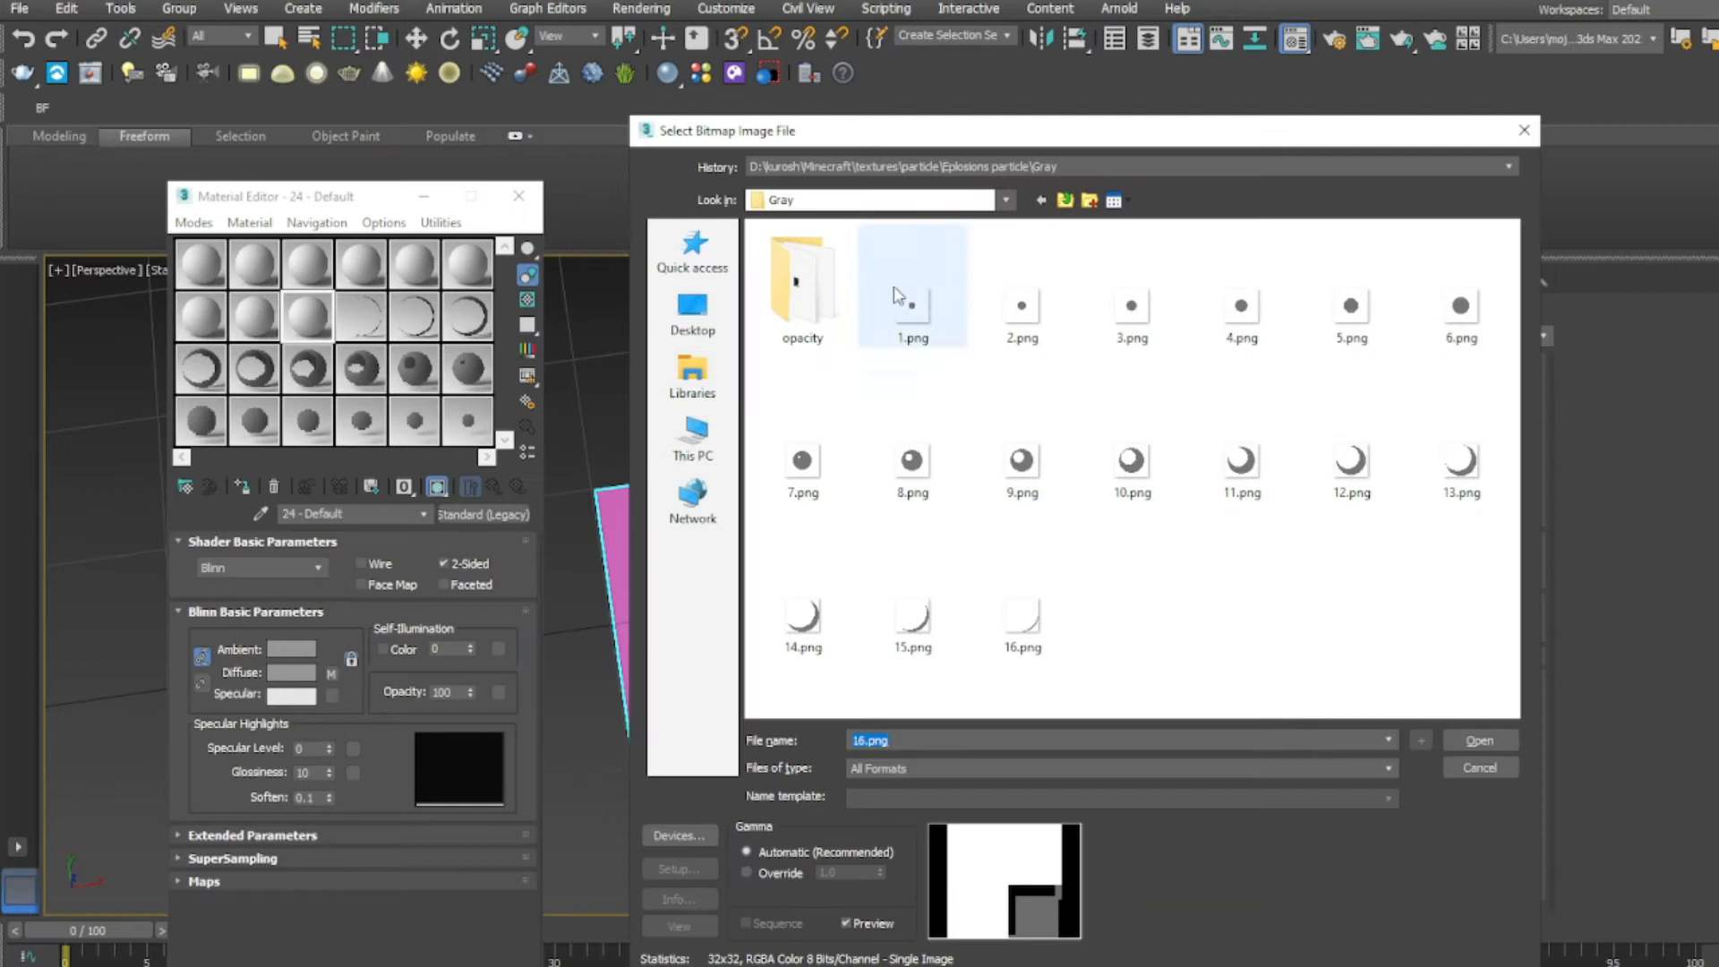
{"action": "double_click", "coordinate": [947, 617]}
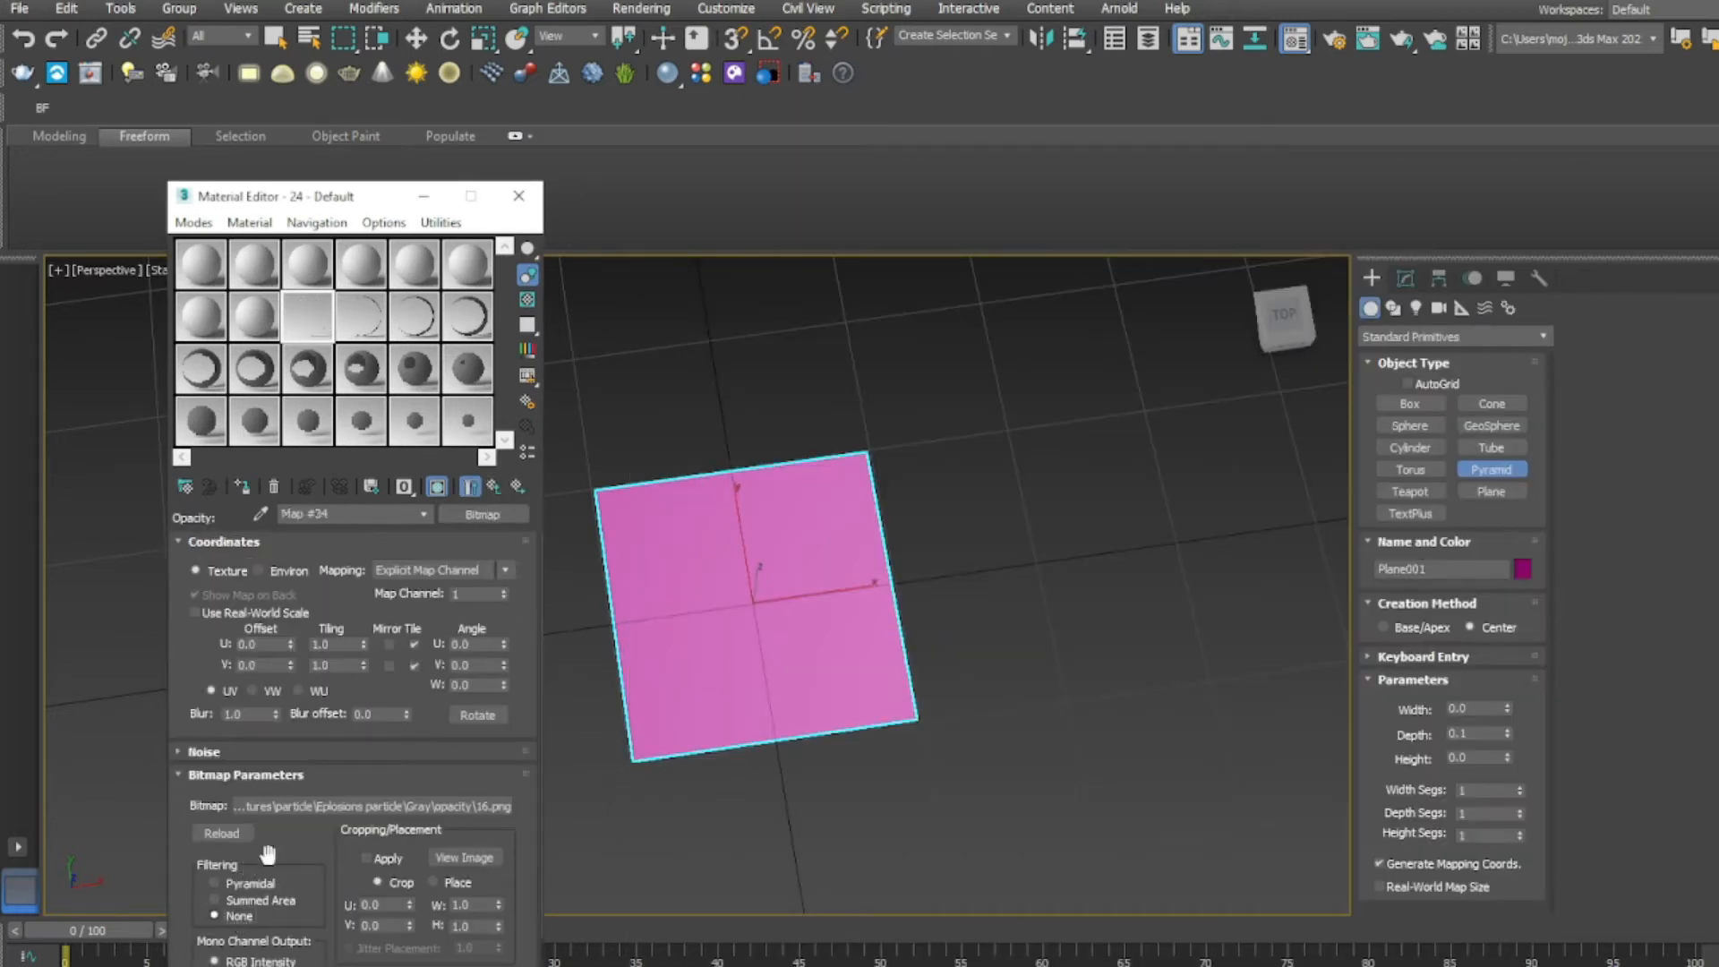
{"action": "left_click", "coordinate": [492, 488]}
- Assign a Combustion map to the Opacity of the second material in the second row
{"action": "left_click", "coordinate": [251, 318]}
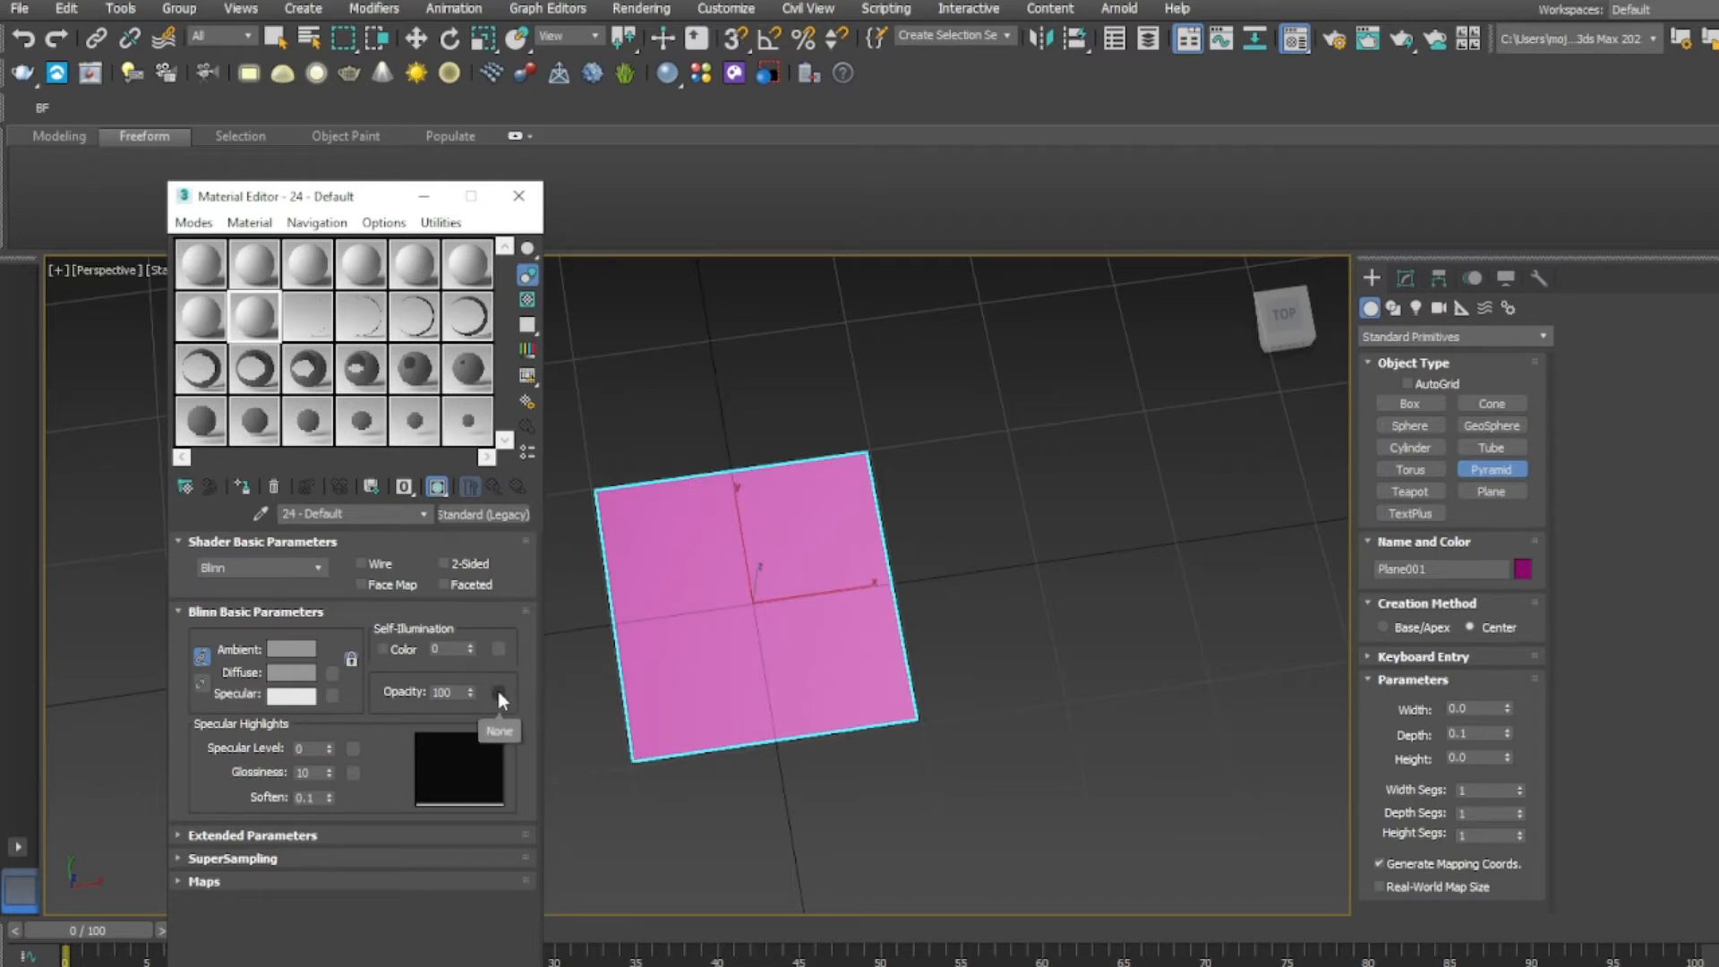
{"action": "middle_click_drag", "start_coordinate": [699, 477], "coordinate": [686, 495]}
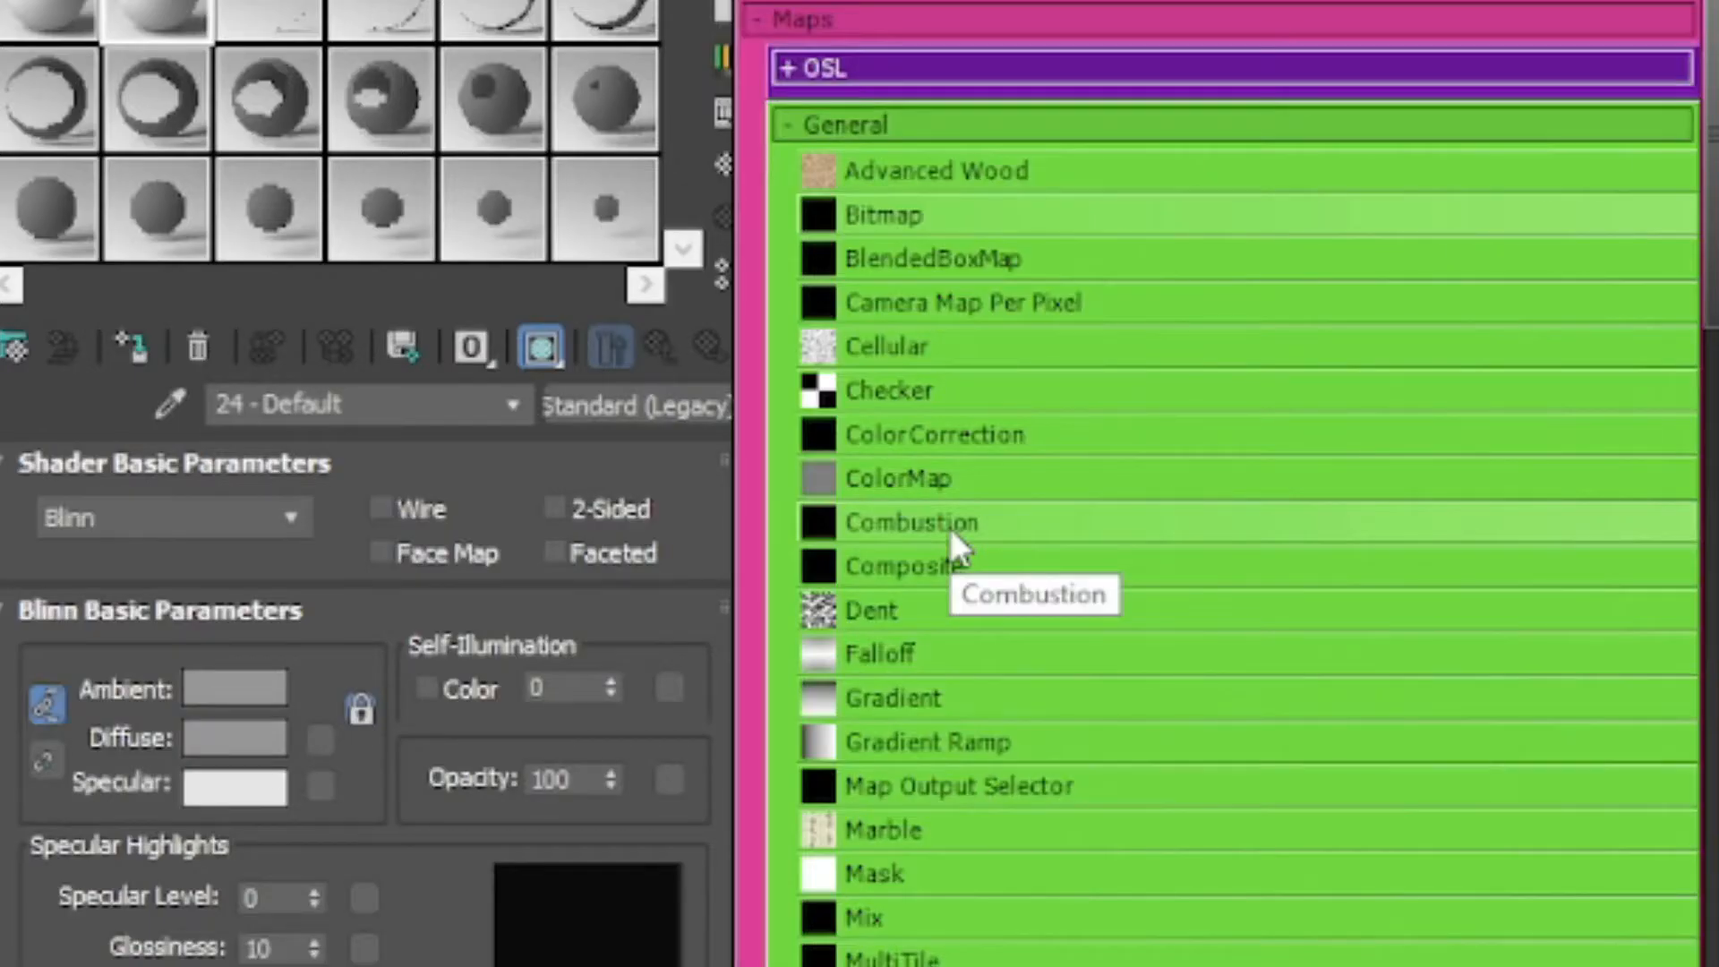
{"action": "double_click", "coordinate": [949, 528]}
{"action": "left_click", "coordinate": [660, 347]}
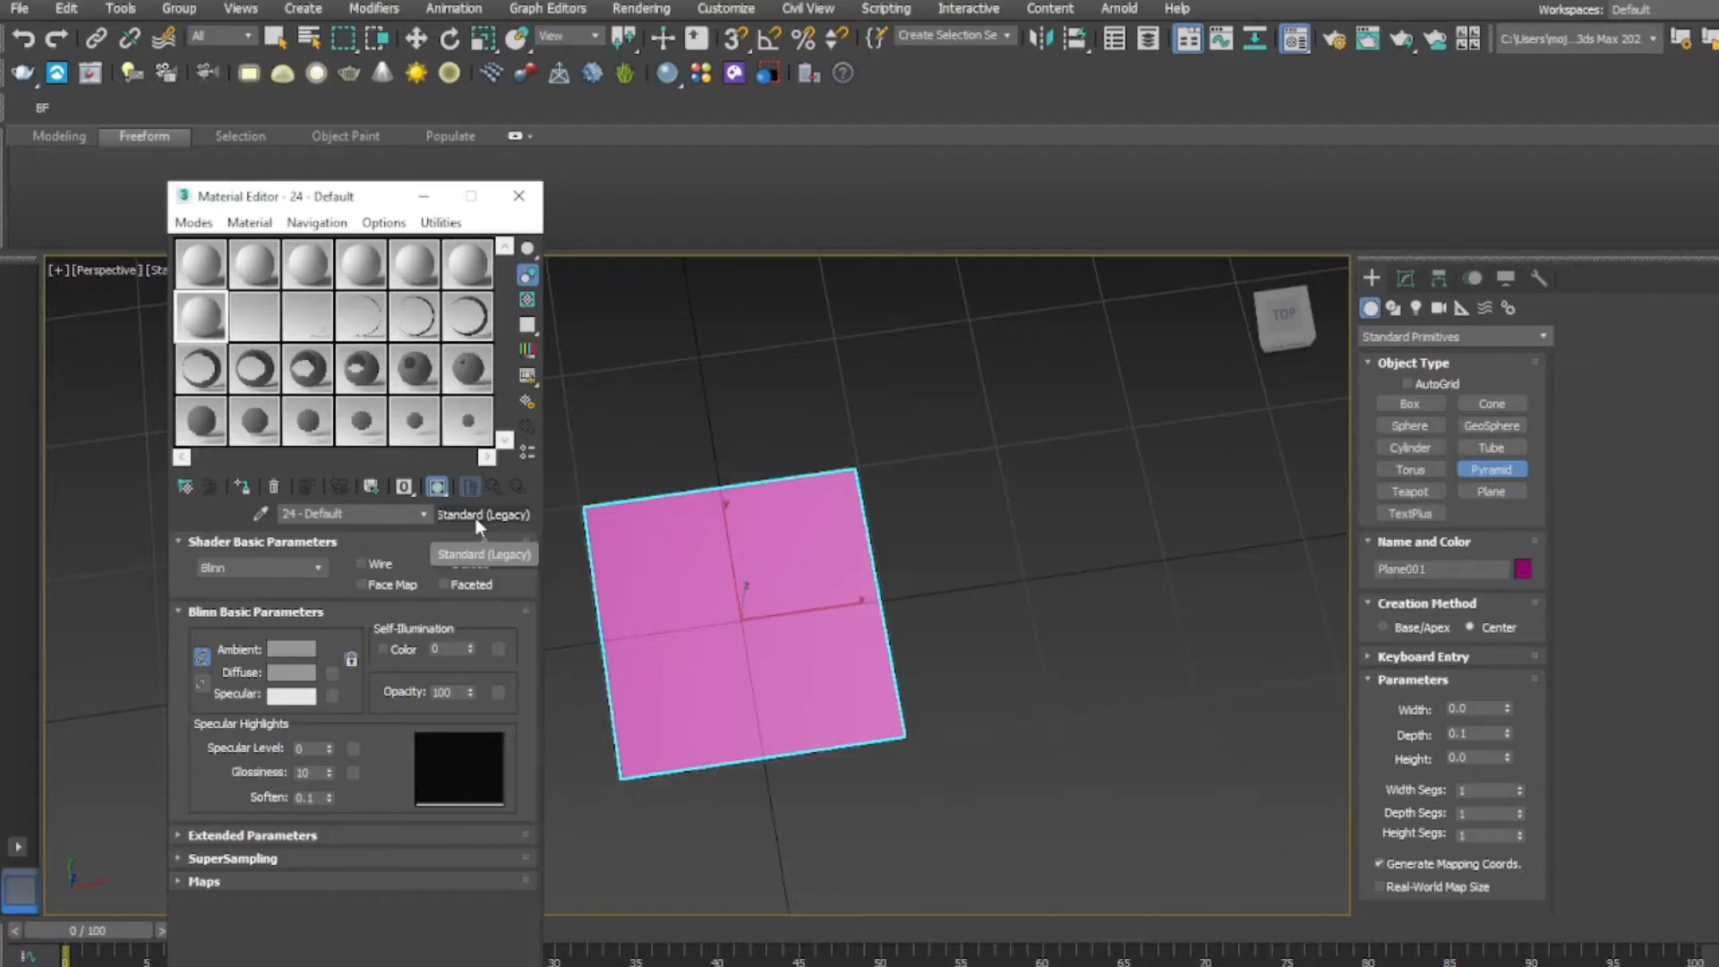
- Convert the first second-row material to Multi/Sub-Object, keeping the old material as sub-material, and set its number of materials to 17
{"action": "left_click", "coordinate": [478, 517]}
{"action": "double_click", "coordinate": [668, 484]}
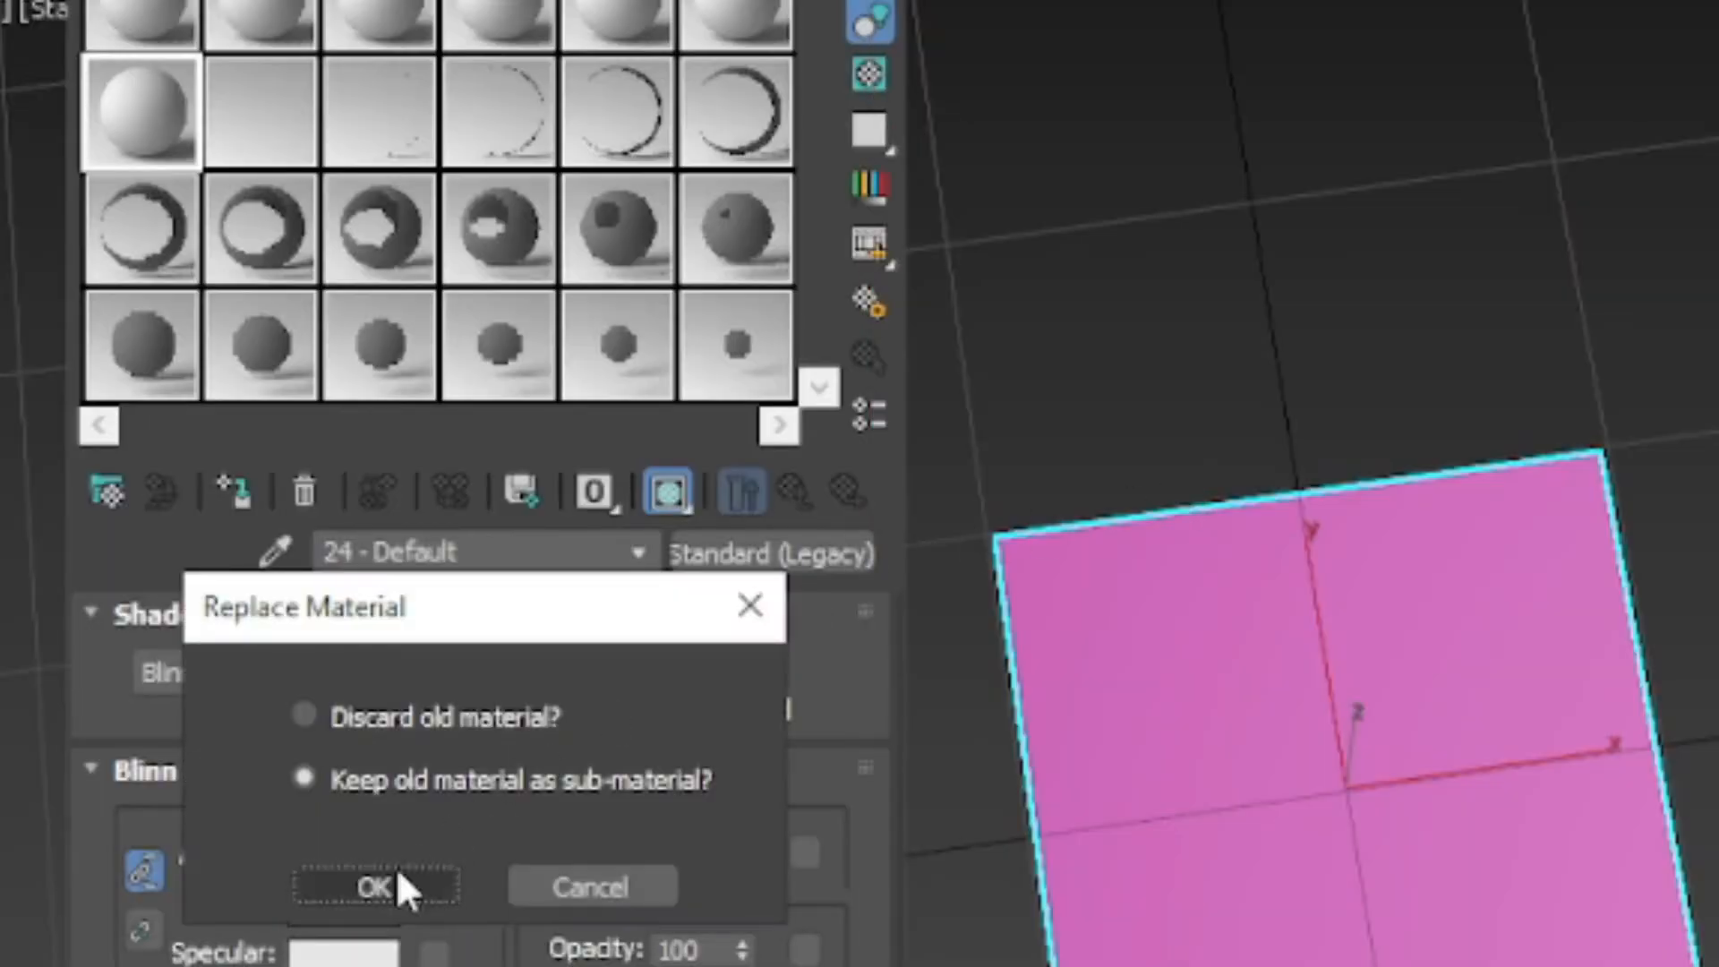
{"action": "left_click", "coordinate": [396, 874]}
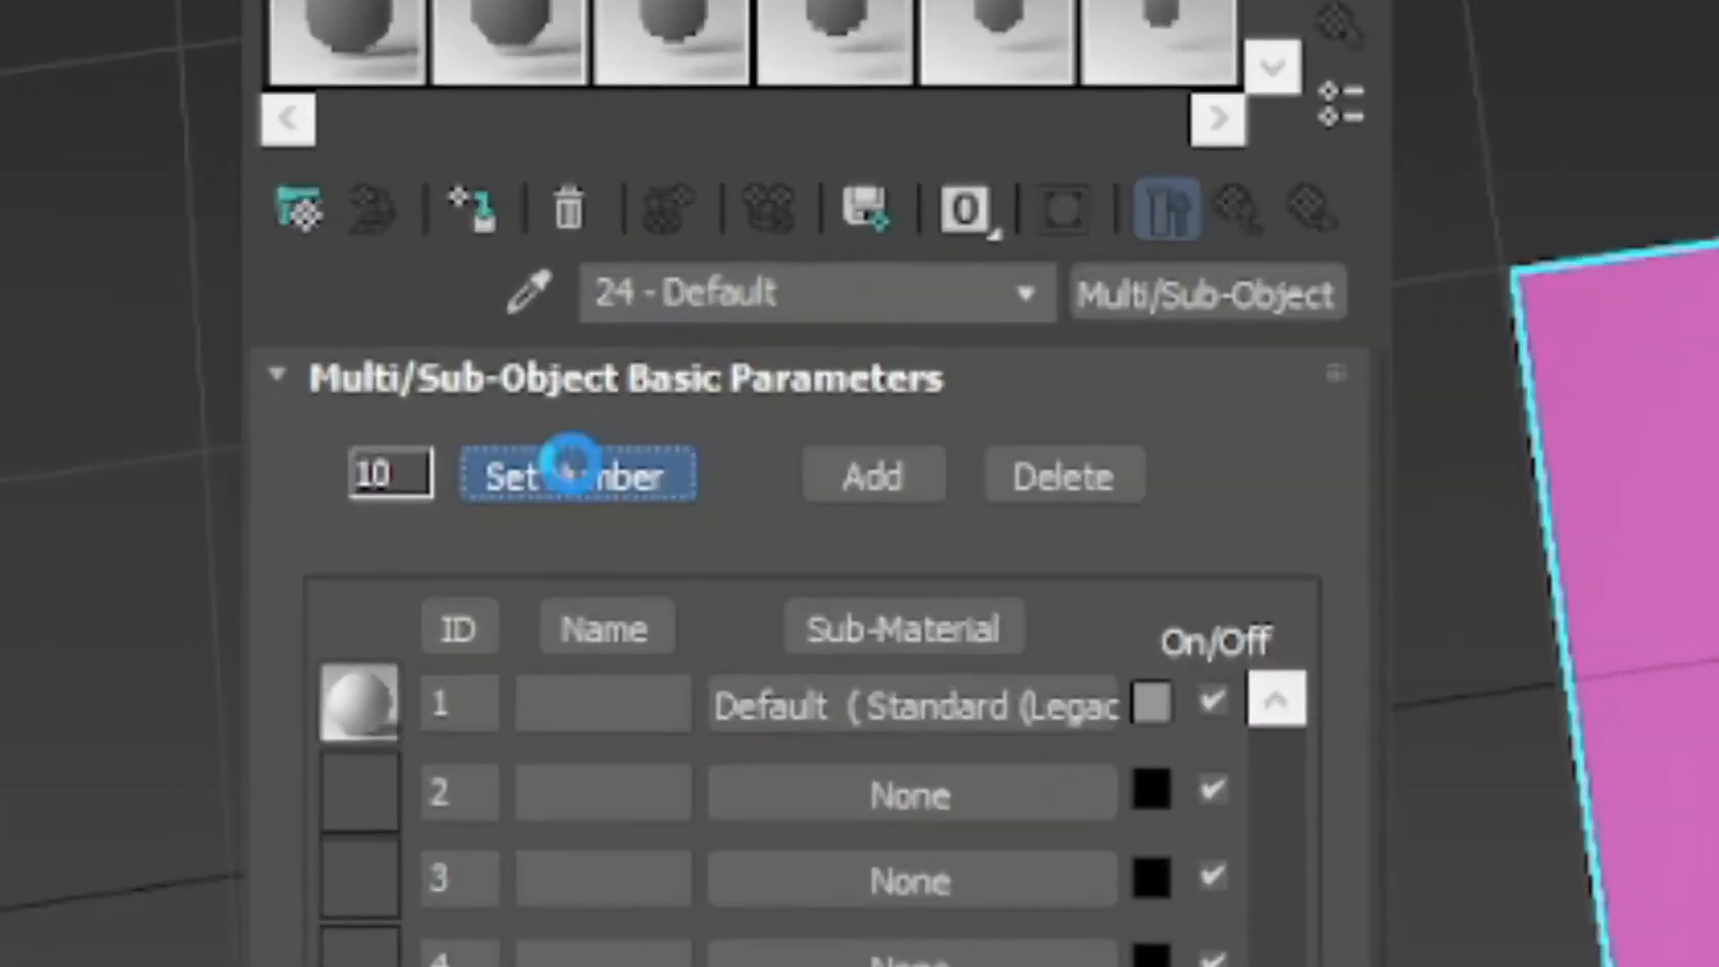
{"action": "left_click", "coordinate": [273, 574]}
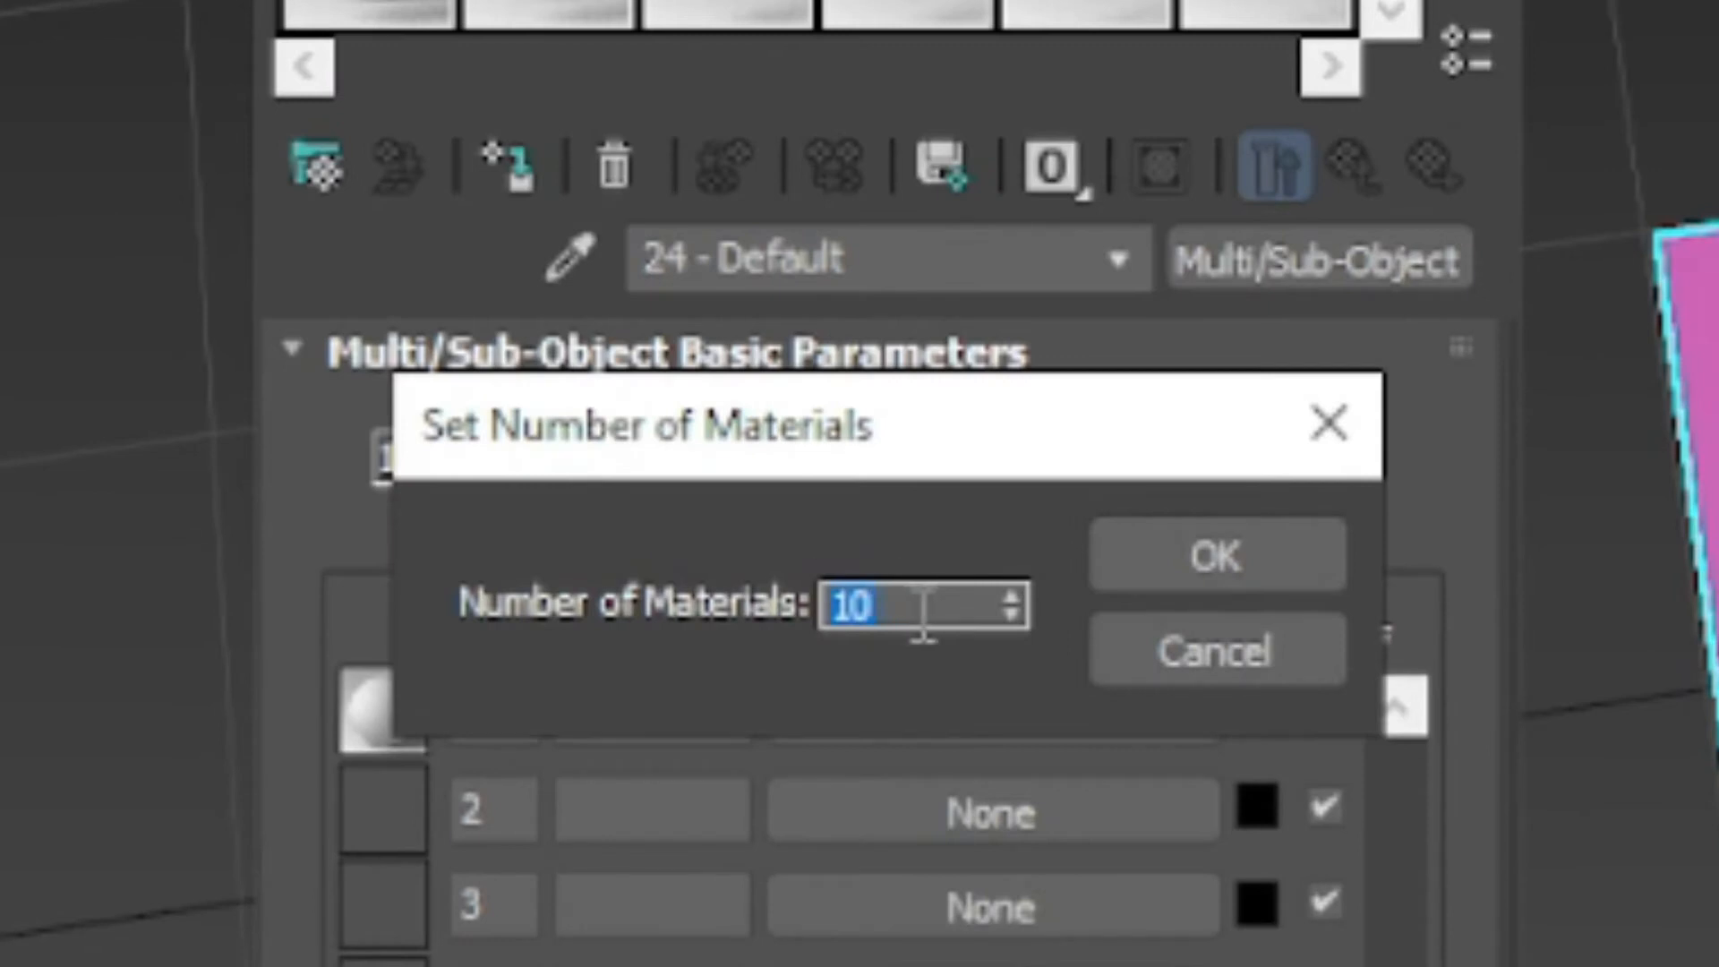
{"action": "type", "text": "17"}
{"action": "left_click", "coordinate": [1200, 568]}
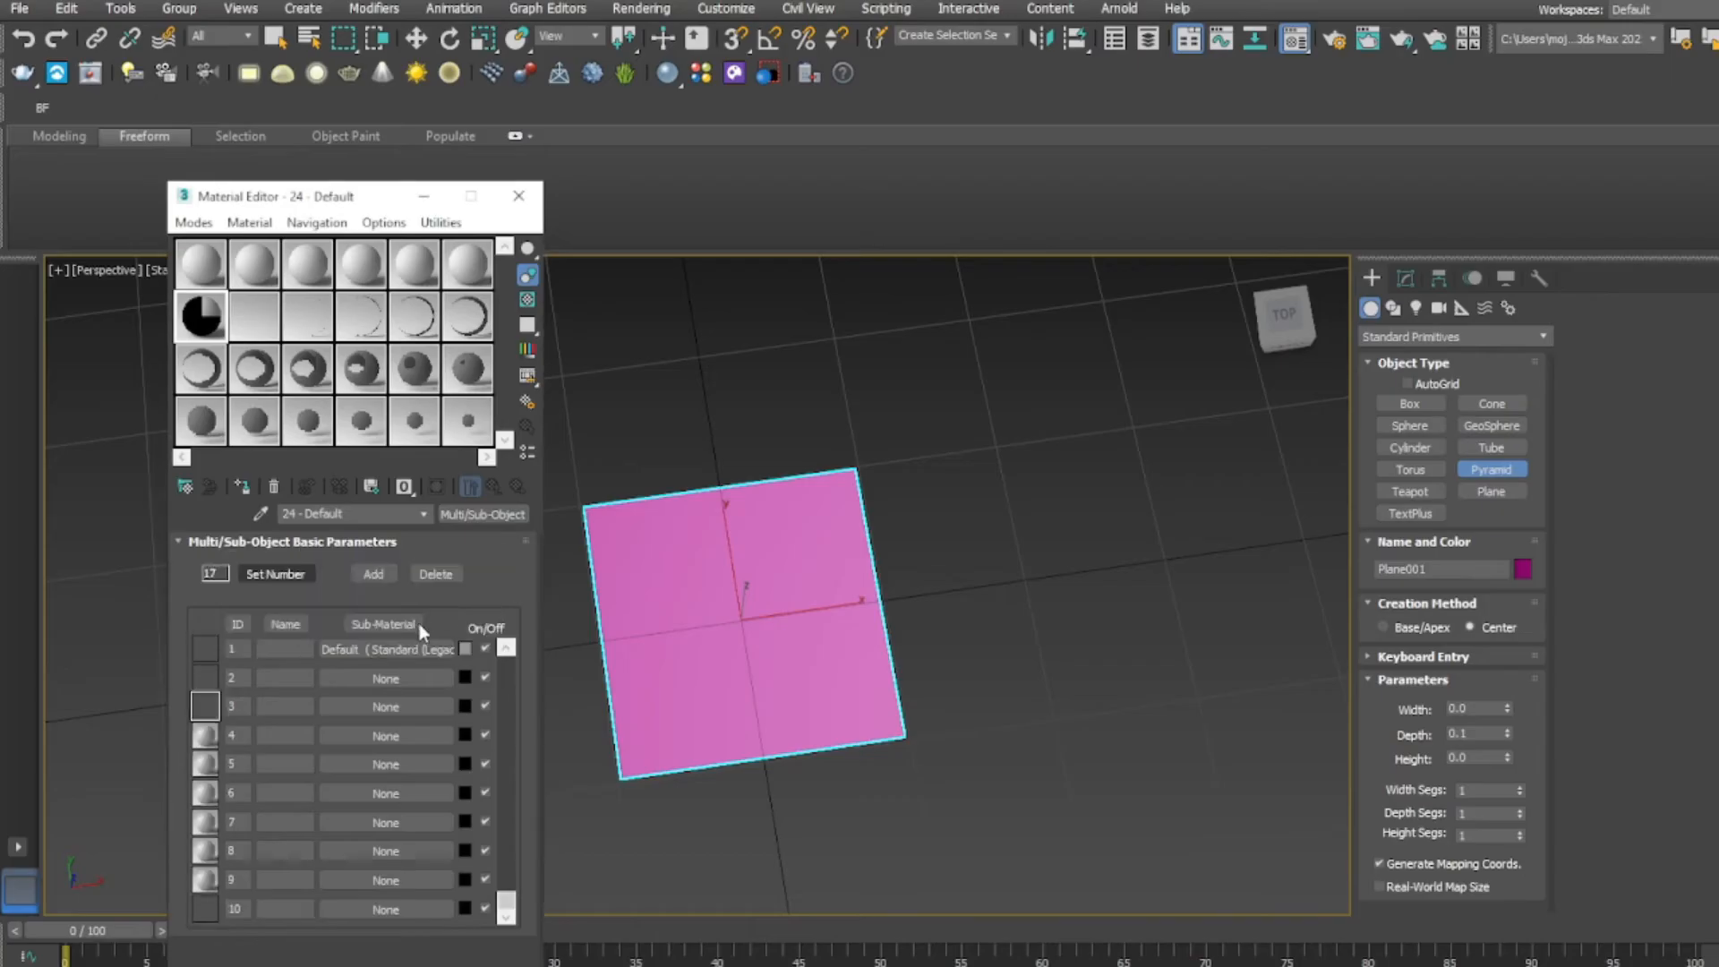
- Place the six bottom-row materials, from 1.png to 6.png, as instances in sub-material IDs 1 to 6
{"action": "left_click_drag", "start_coordinate": [507, 902], "coordinate": [515, 669]}
{"action": "left_click_drag", "start_coordinate": [468, 419], "coordinate": [467, 424]}
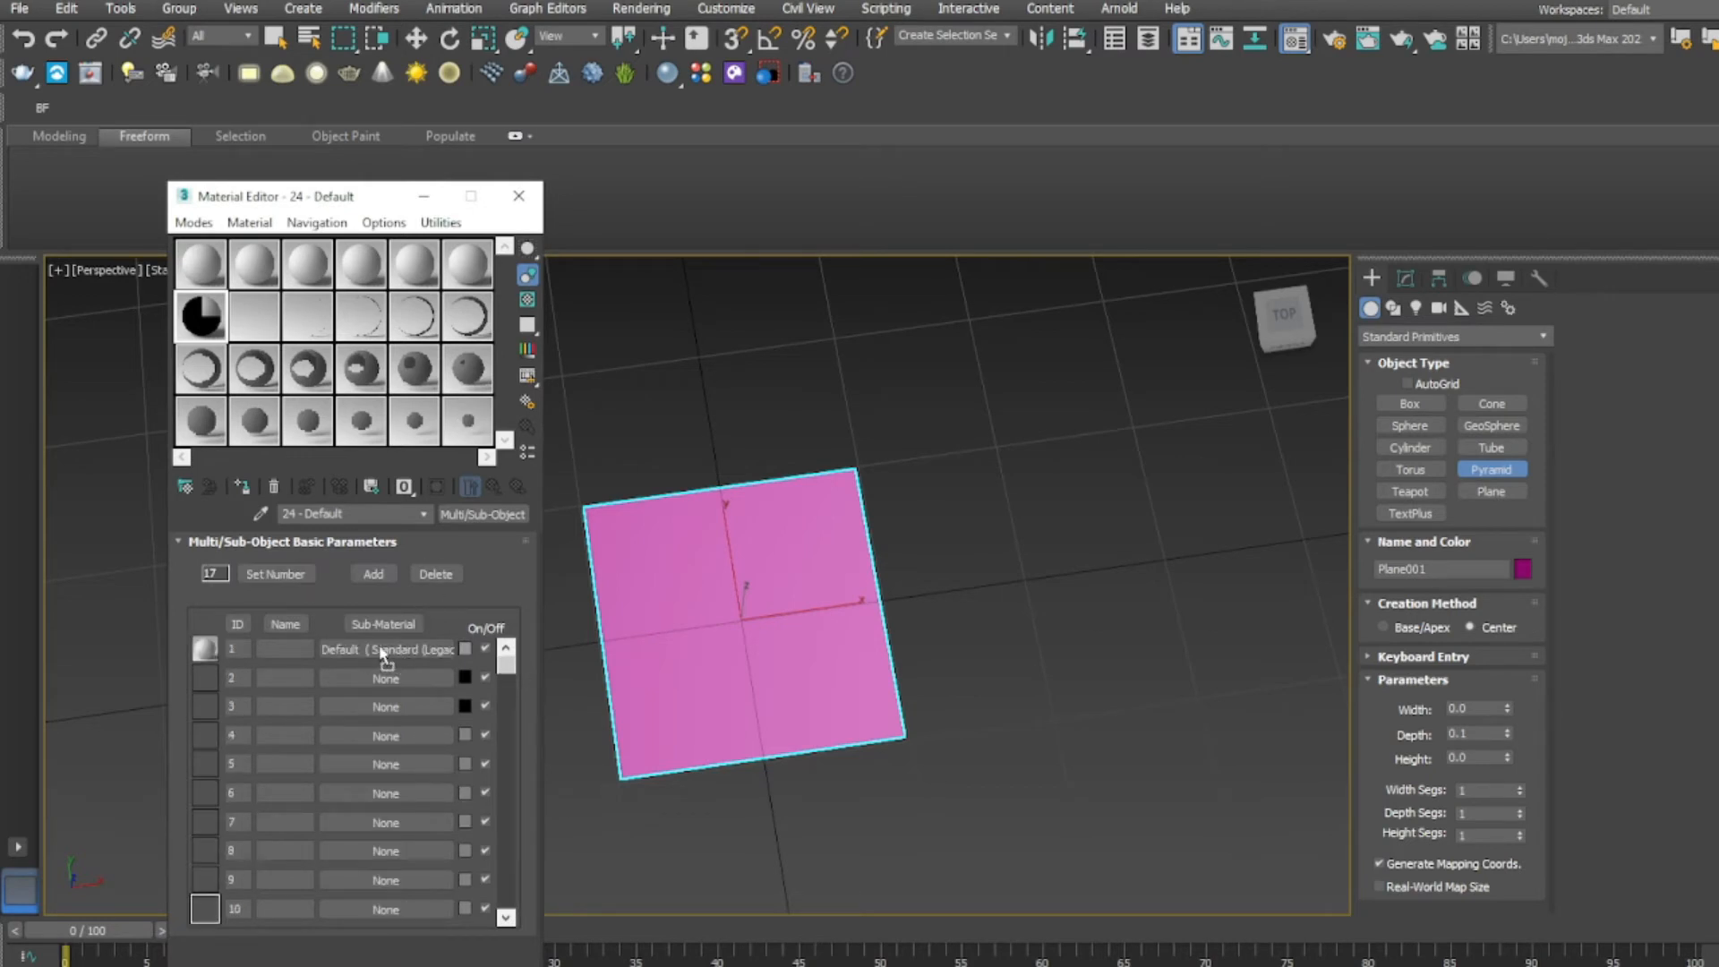
{"action": "left_click_drag", "start_coordinate": [373, 656], "coordinate": [373, 657]}
{"action": "left_click", "coordinate": [337, 664]}
{"action": "left_click_drag", "start_coordinate": [401, 681], "coordinate": [400, 681]}
{"action": "left_click", "coordinate": [329, 675]}
{"action": "left_click_drag", "start_coordinate": [362, 439], "coordinate": [405, 705]}
{"action": "left_click", "coordinate": [319, 673]}
{"action": "left_click_drag", "start_coordinate": [349, 419], "coordinate": [392, 607]}
{"action": "left_click", "coordinate": [330, 675]}
{"action": "left_click_drag", "start_coordinate": [271, 424], "coordinate": [376, 767]}
{"action": "left_click", "coordinate": [309, 675]}
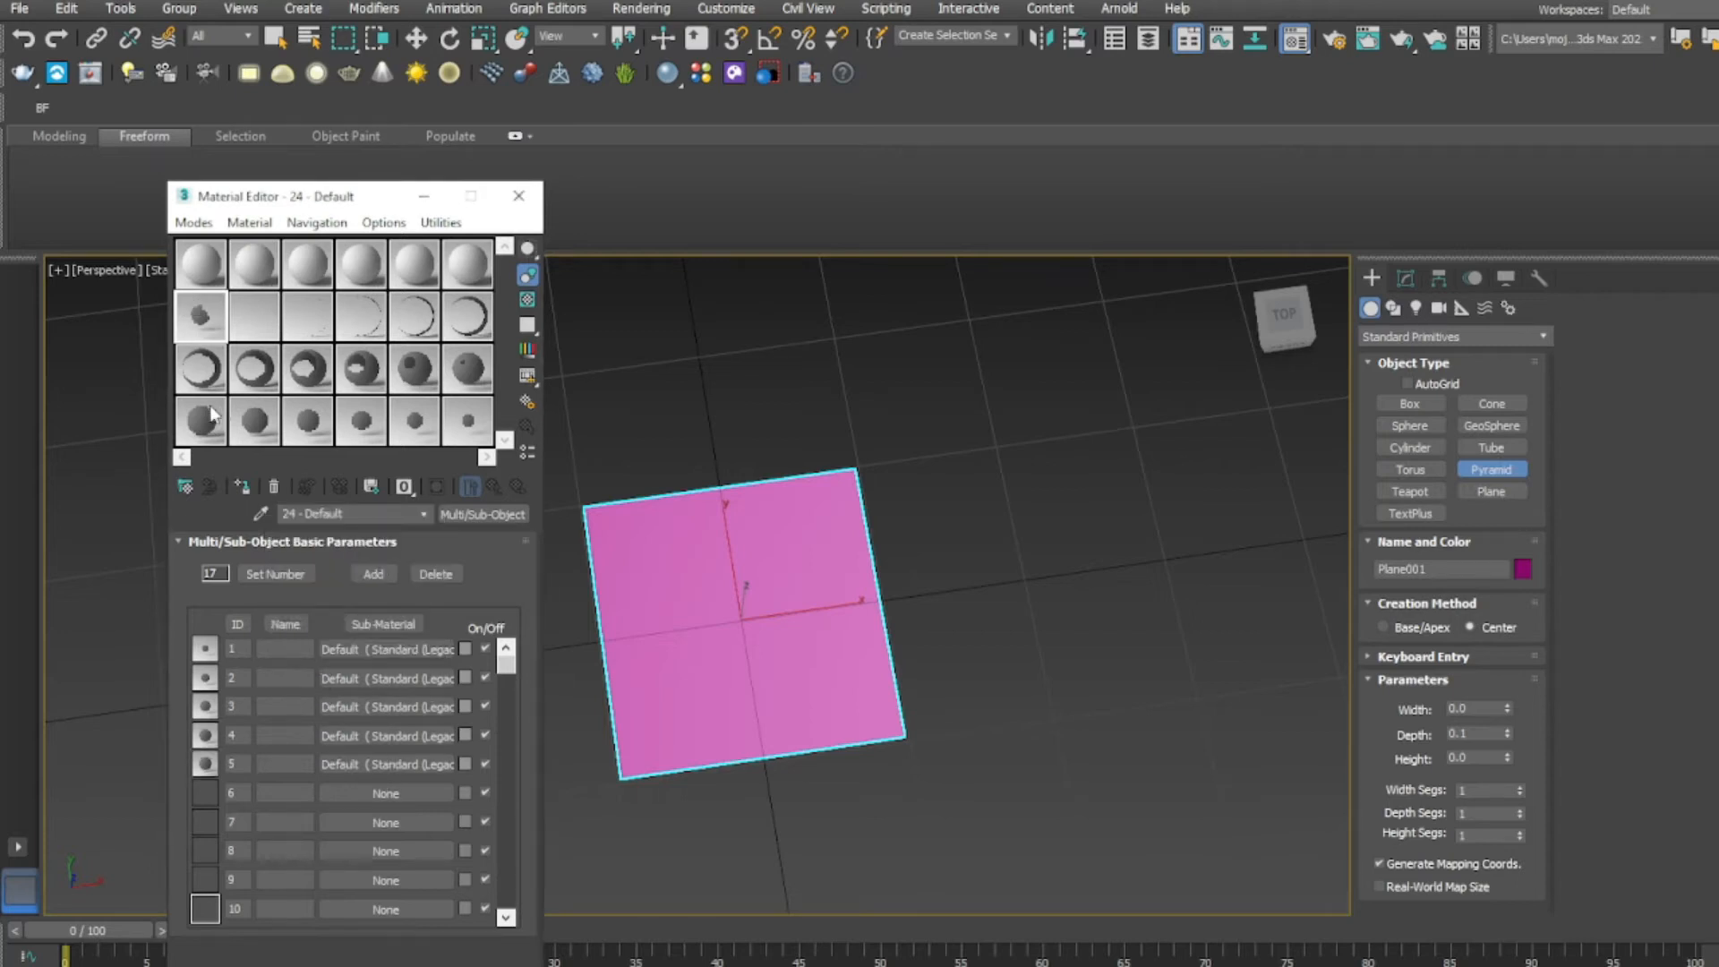
{"action": "left_click_drag", "start_coordinate": [343, 700], "coordinate": [376, 791]}
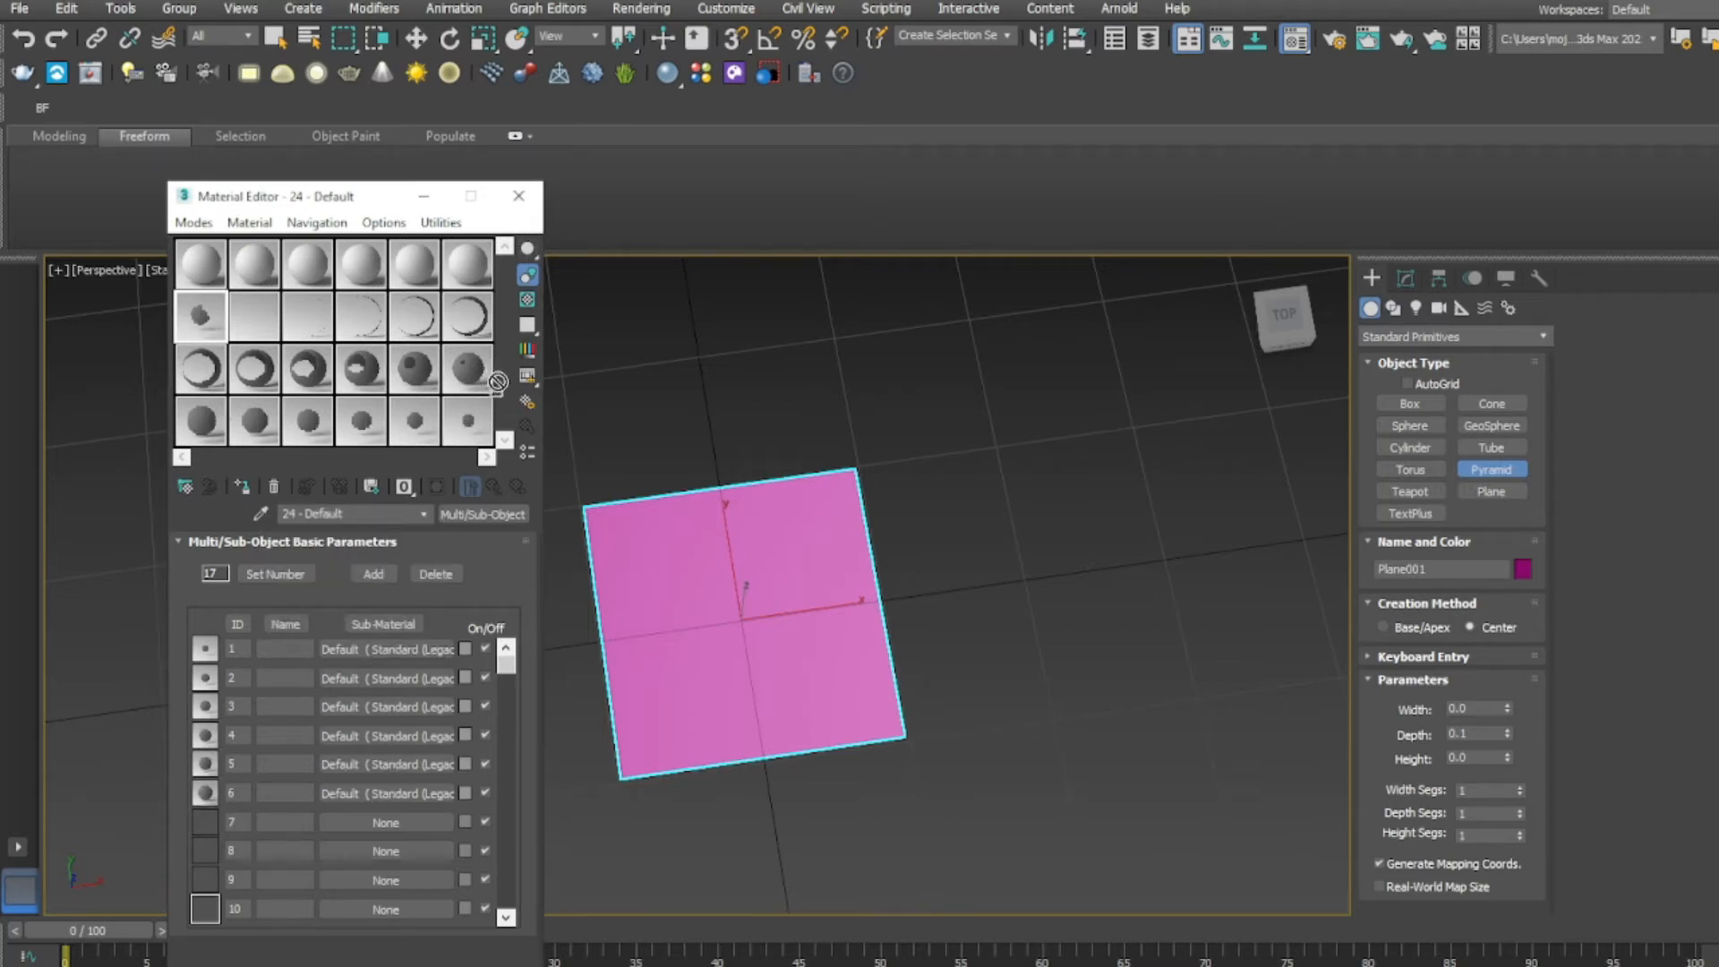
- Place the six third-row materials, from 7.png to 12.png, as instances in sub-material IDs 7 to 12
{"action": "left_click_drag", "start_coordinate": [471, 669], "coordinate": [379, 820]}
{"action": "left_click", "coordinate": [310, 675]}
{"action": "left_click_drag", "start_coordinate": [407, 376], "coordinate": [379, 878]}
{"action": "left_click", "coordinate": [311, 675]}
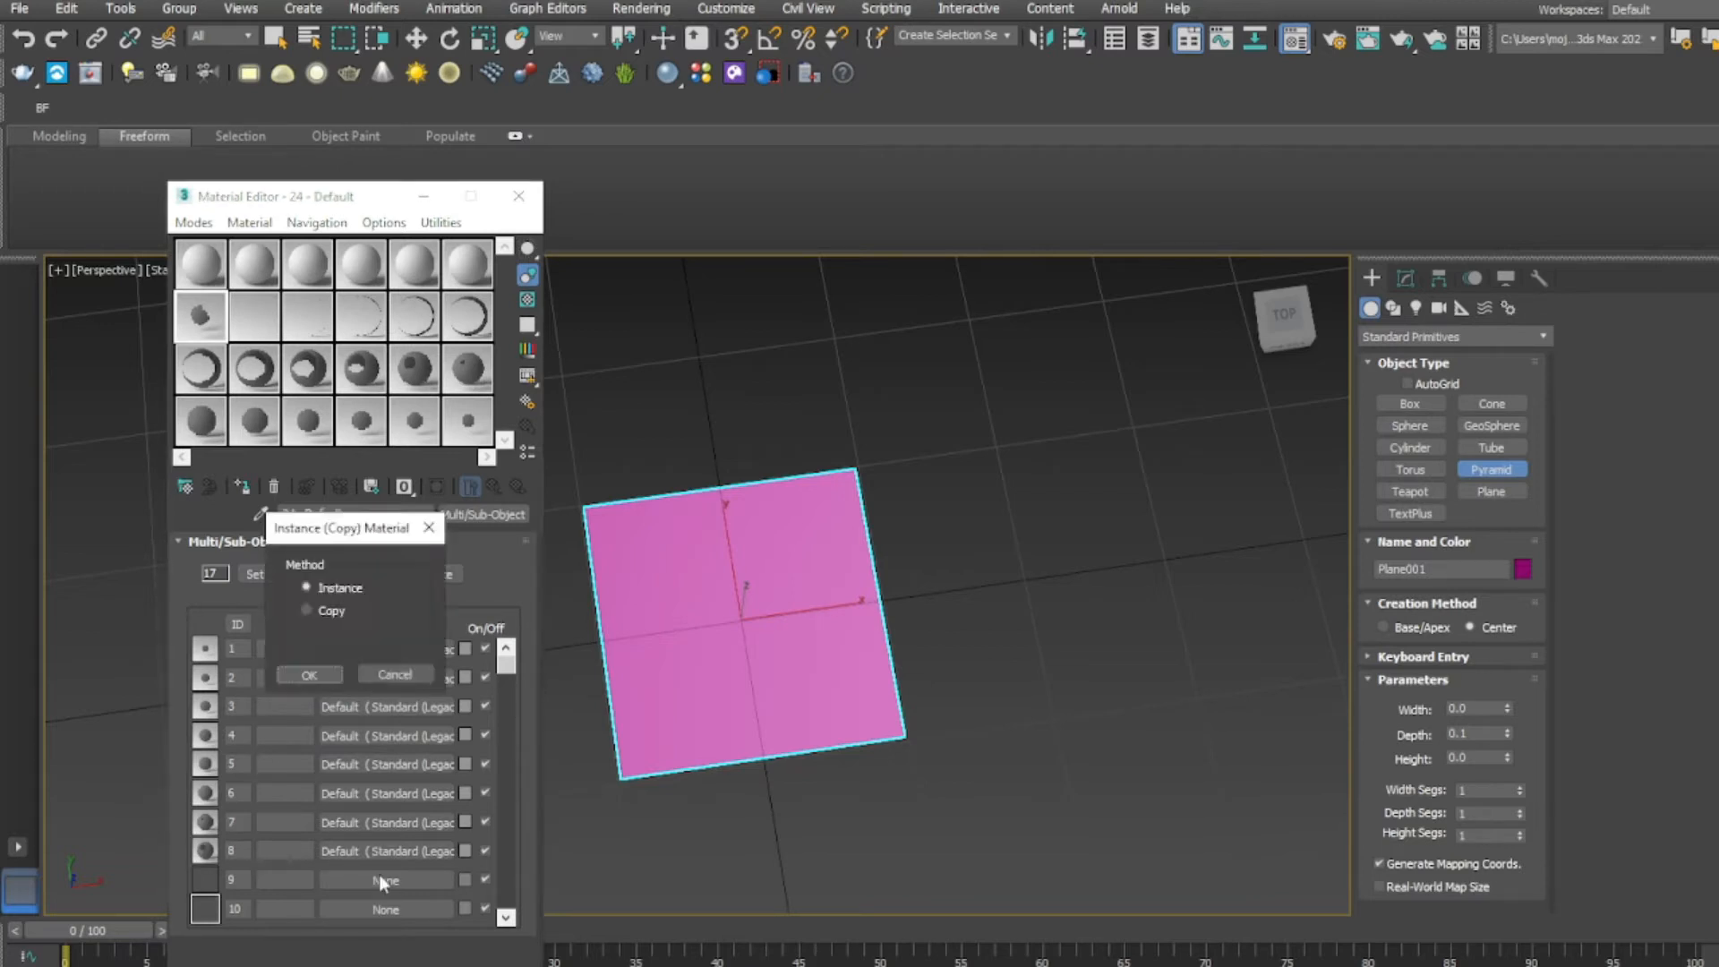
{"action": "left_click", "coordinate": [310, 675]}
{"action": "left_click_drag", "start_coordinate": [367, 380], "coordinate": [383, 909]}
{"action": "left_click", "coordinate": [311, 675]}
{"action": "left_click_drag", "start_coordinate": [507, 660], "coordinate": [507, 899]}
{"action": "left_click", "coordinate": [311, 675]}
{"action": "left_click_drag", "start_coordinate": [331, 797], "coordinate": [376, 766]}
{"action": "left_click", "coordinate": [311, 675]}
- Place the second-row materials, from 13.png to 16.png plus the Combustion one, as instances in sub-material IDs 13 to 17
{"action": "left_click_drag", "start_coordinate": [468, 318], "coordinate": [387, 792]}
{"action": "left_click", "coordinate": [313, 675]}
{"action": "left_click_drag", "start_coordinate": [416, 320], "coordinate": [379, 822]}
{"action": "left_click", "coordinate": [311, 675]}
{"action": "left_click_drag", "start_coordinate": [362, 320], "coordinate": [367, 881]}
{"action": "left_click", "coordinate": [311, 675]}
{"action": "left_click", "coordinate": [310, 675]}
{"action": "left_click_drag", "start_coordinate": [255, 319], "coordinate": [379, 908]}
{"action": "left_click", "coordinate": [308, 675]}
{"action": "left_click_drag", "start_coordinate": [506, 900], "coordinate": [498, 659]}
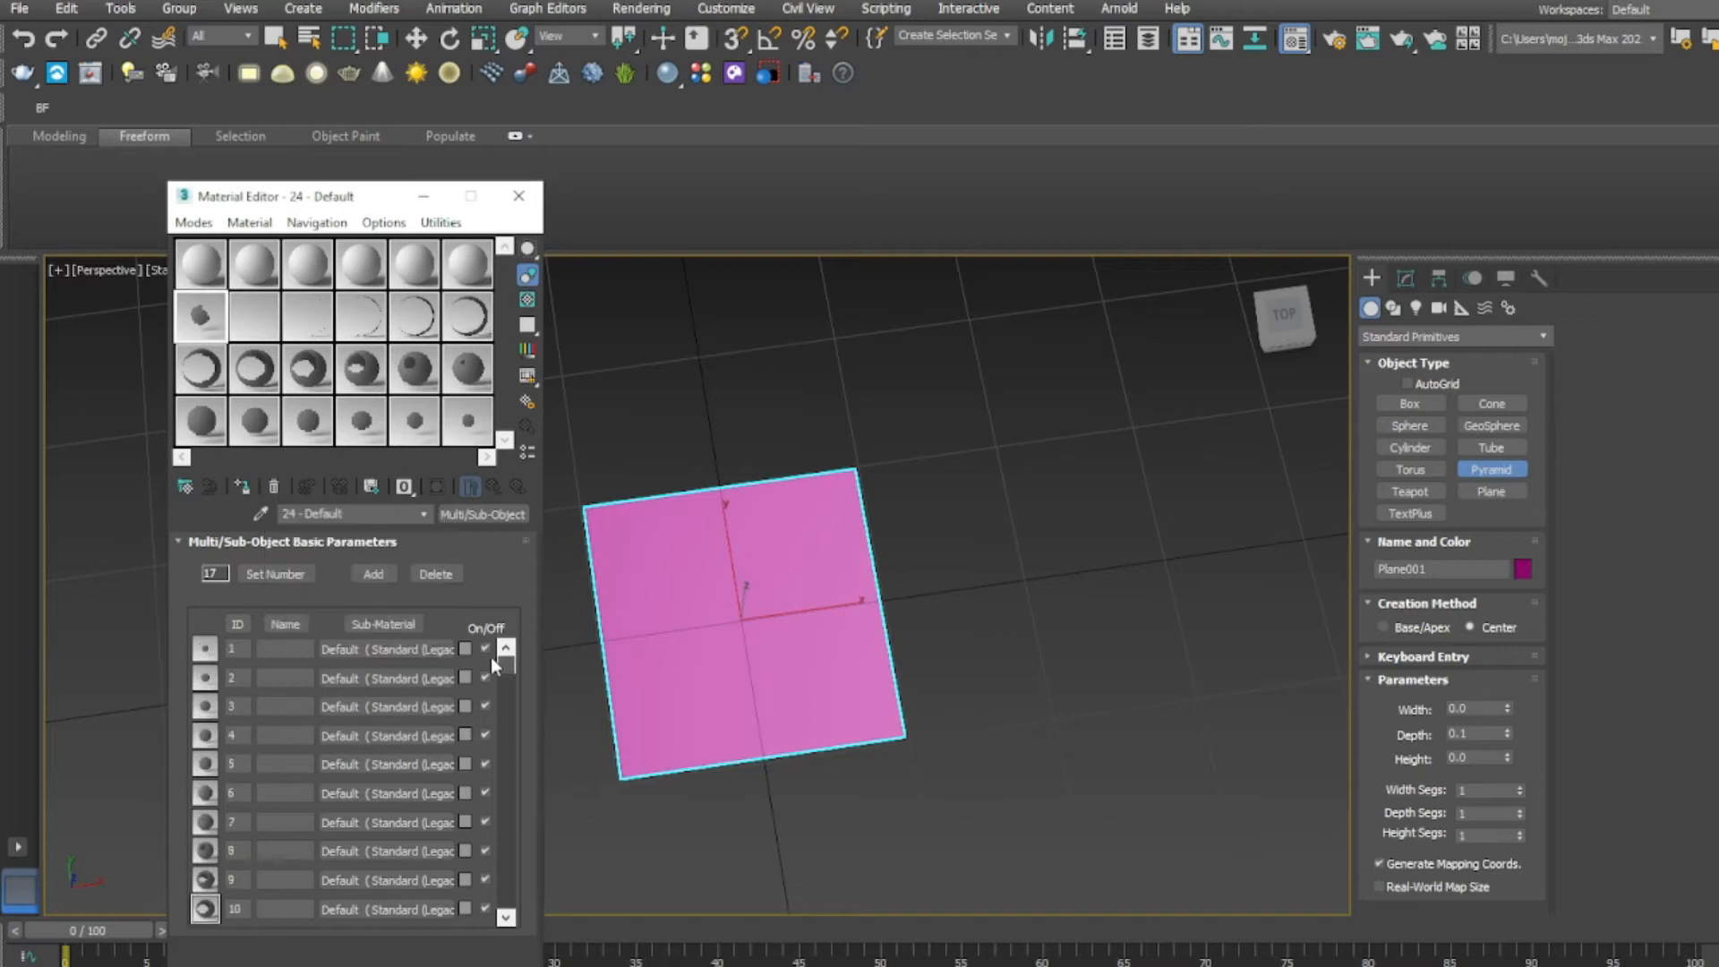
- Assign the Multi/Sub-Object material to the selected plane and add a Material modifier to the plane
{"action": "left_click", "coordinate": [248, 491]}
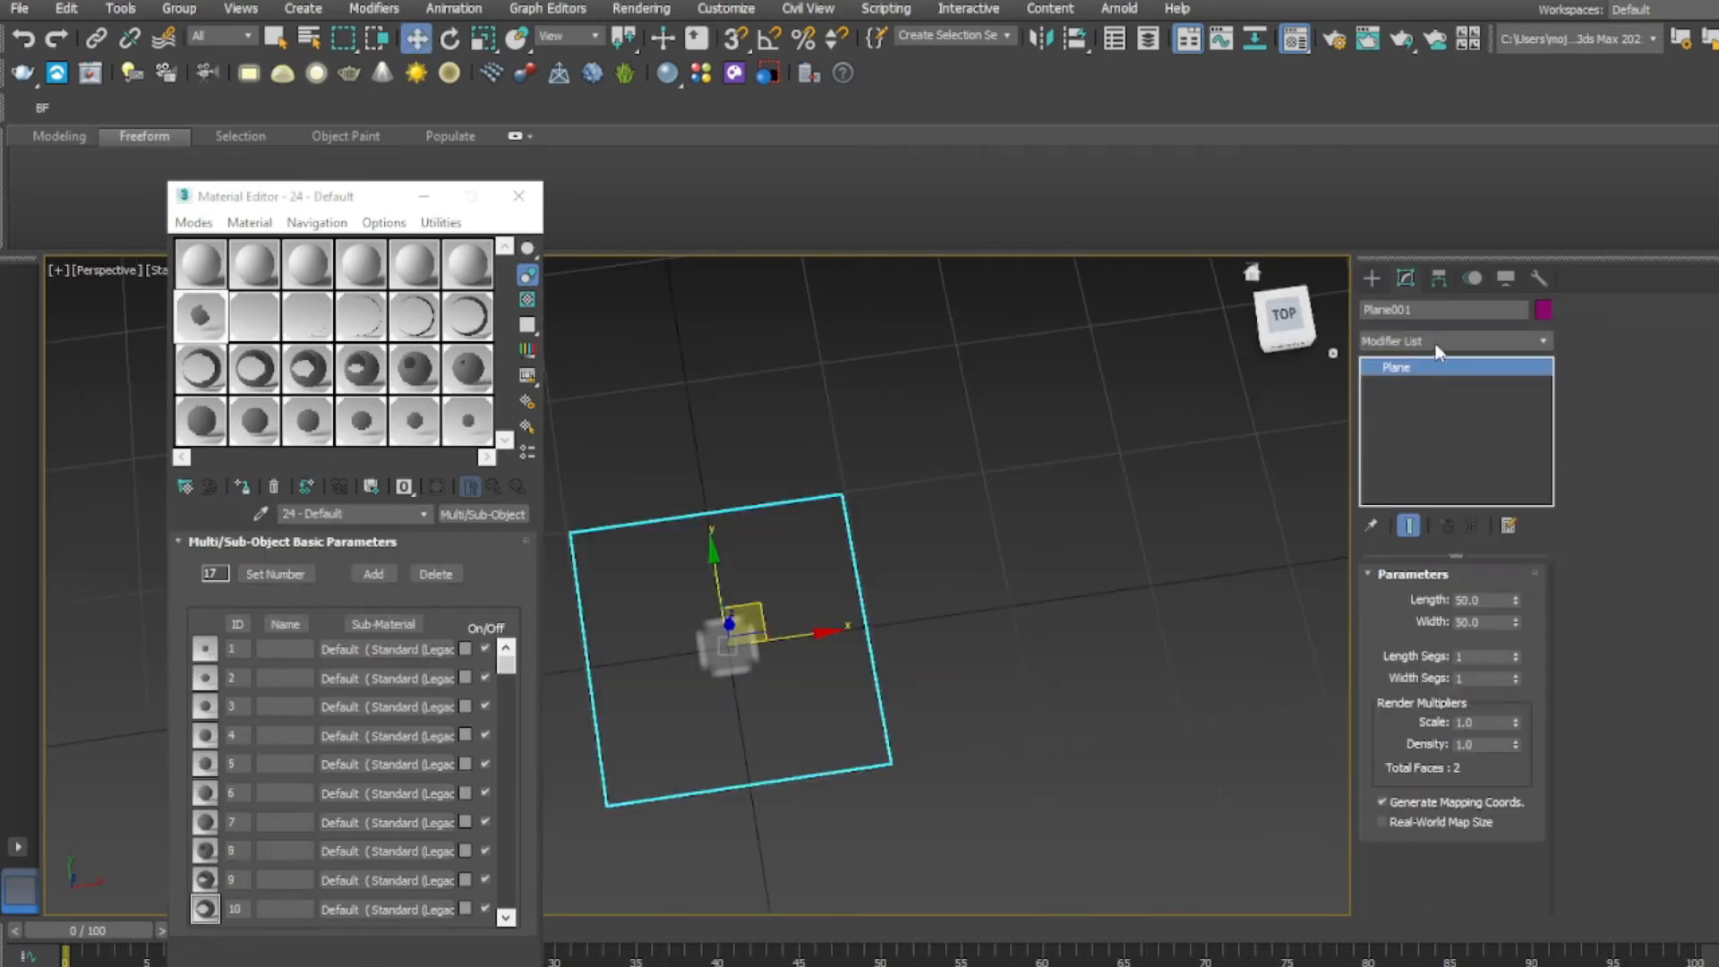
{"action": "left_click", "coordinate": [1432, 346]}
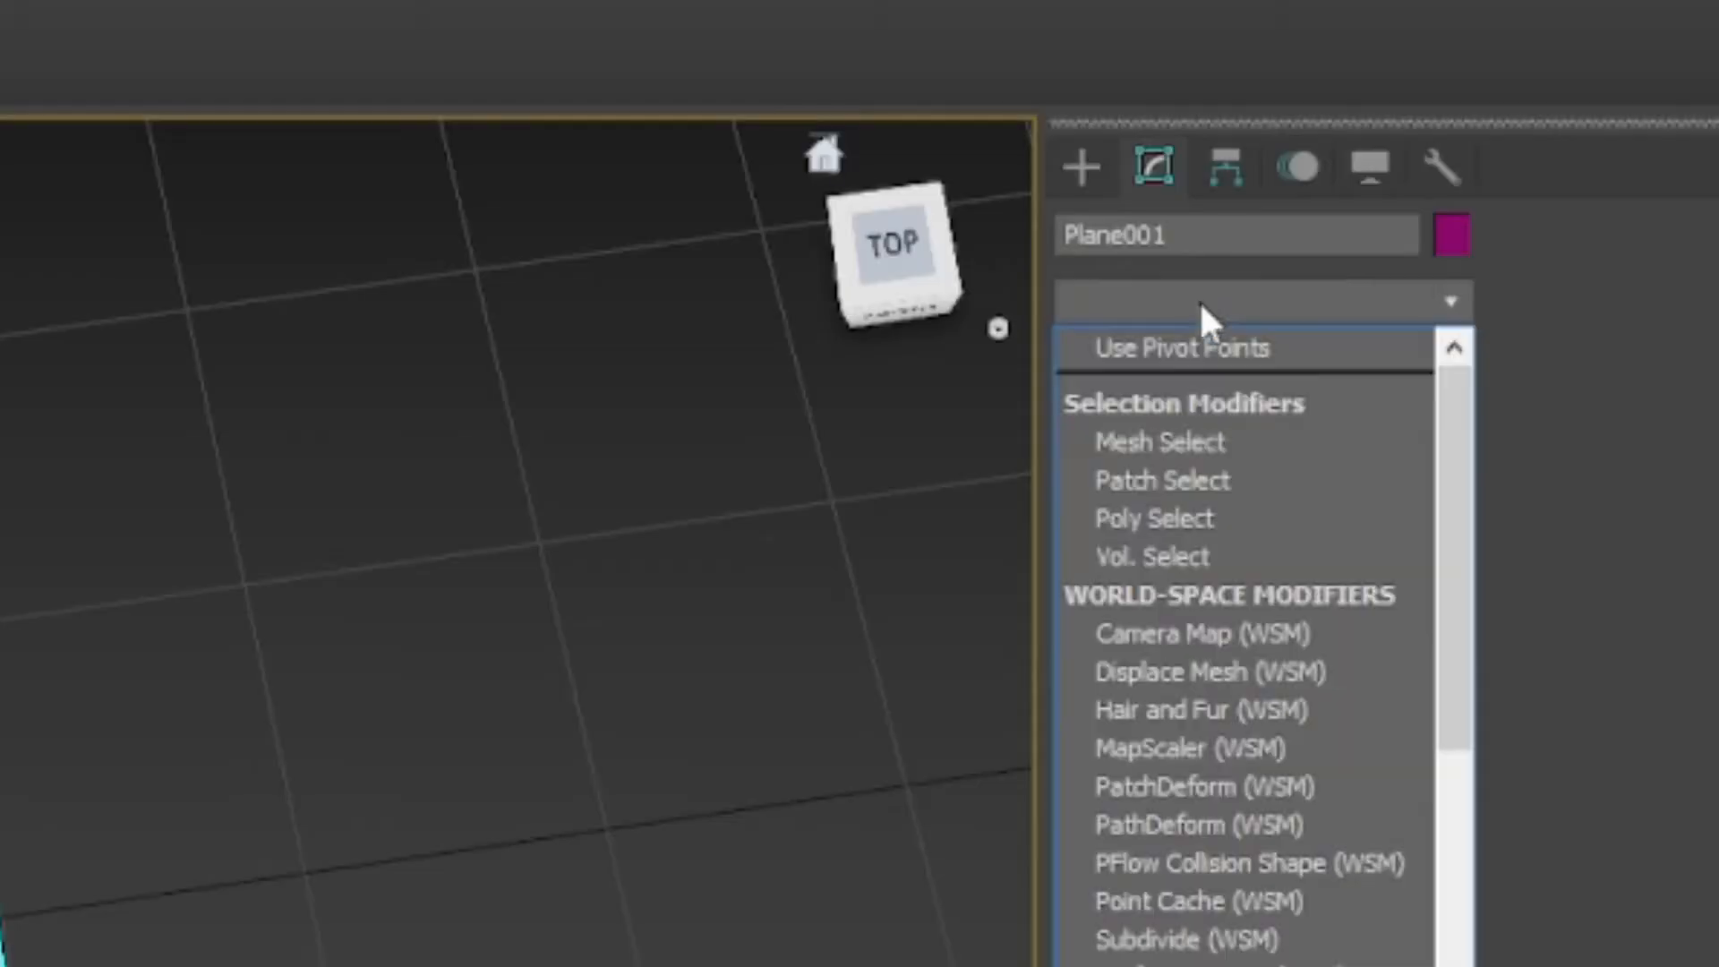
{"action": "type", "text": "ma"}
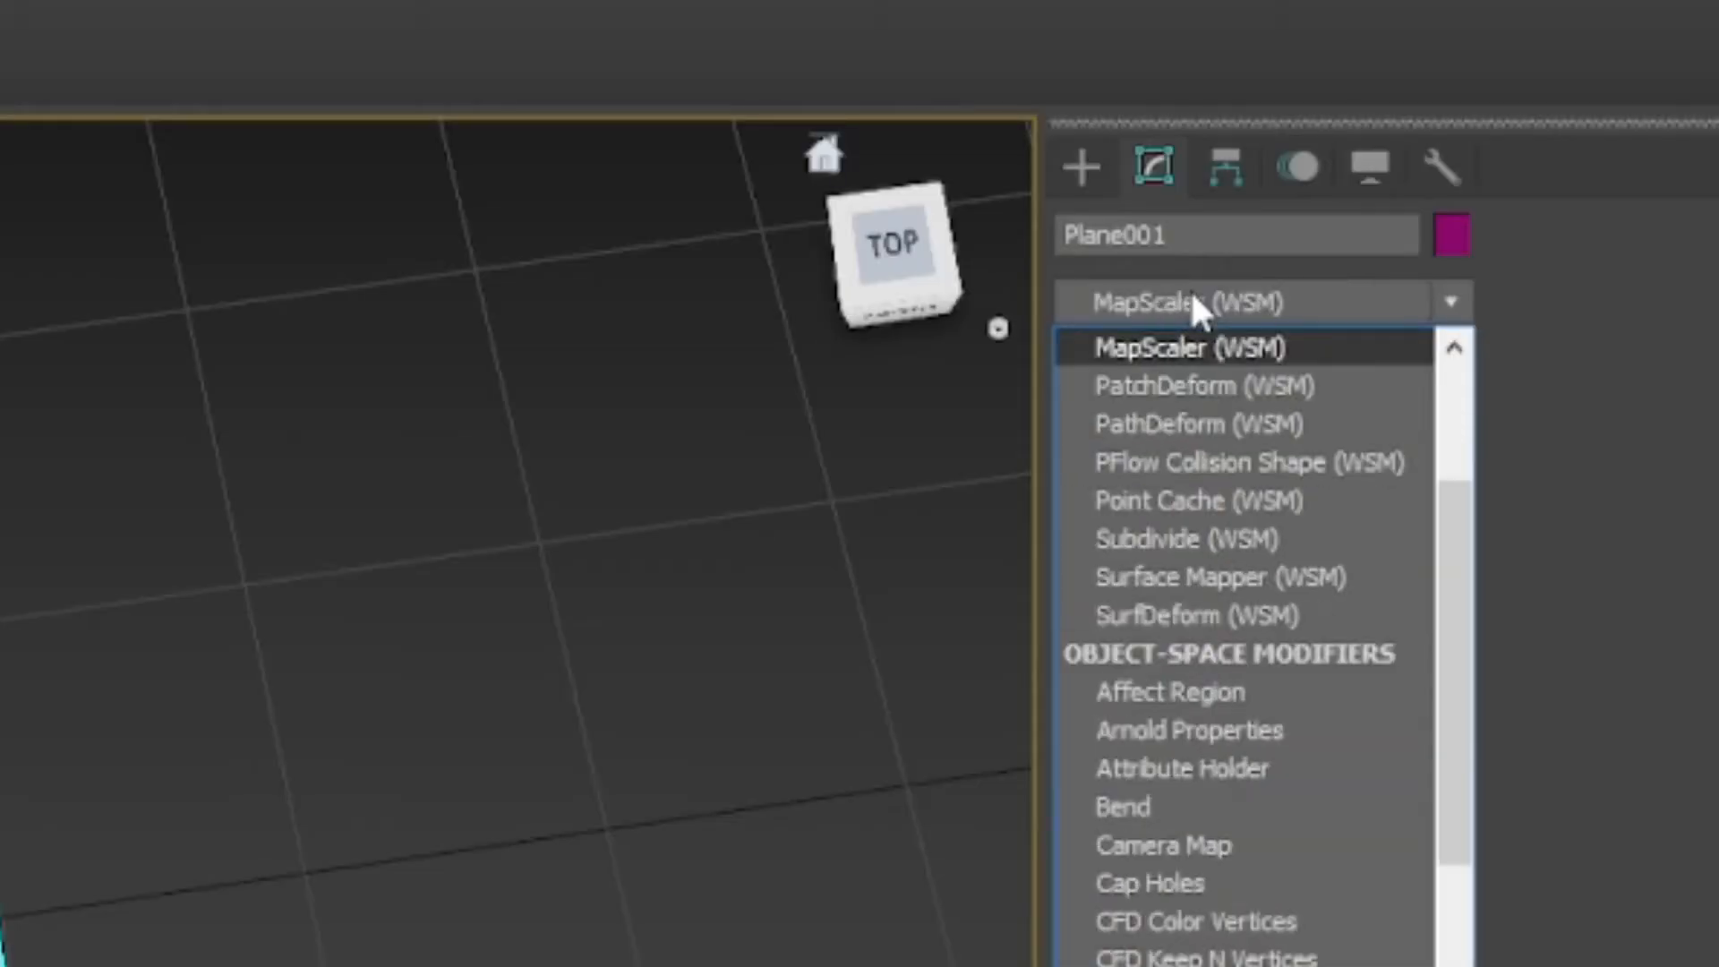
{"action": "type", "text": "terial"}
{"action": "key", "text": "Return"}
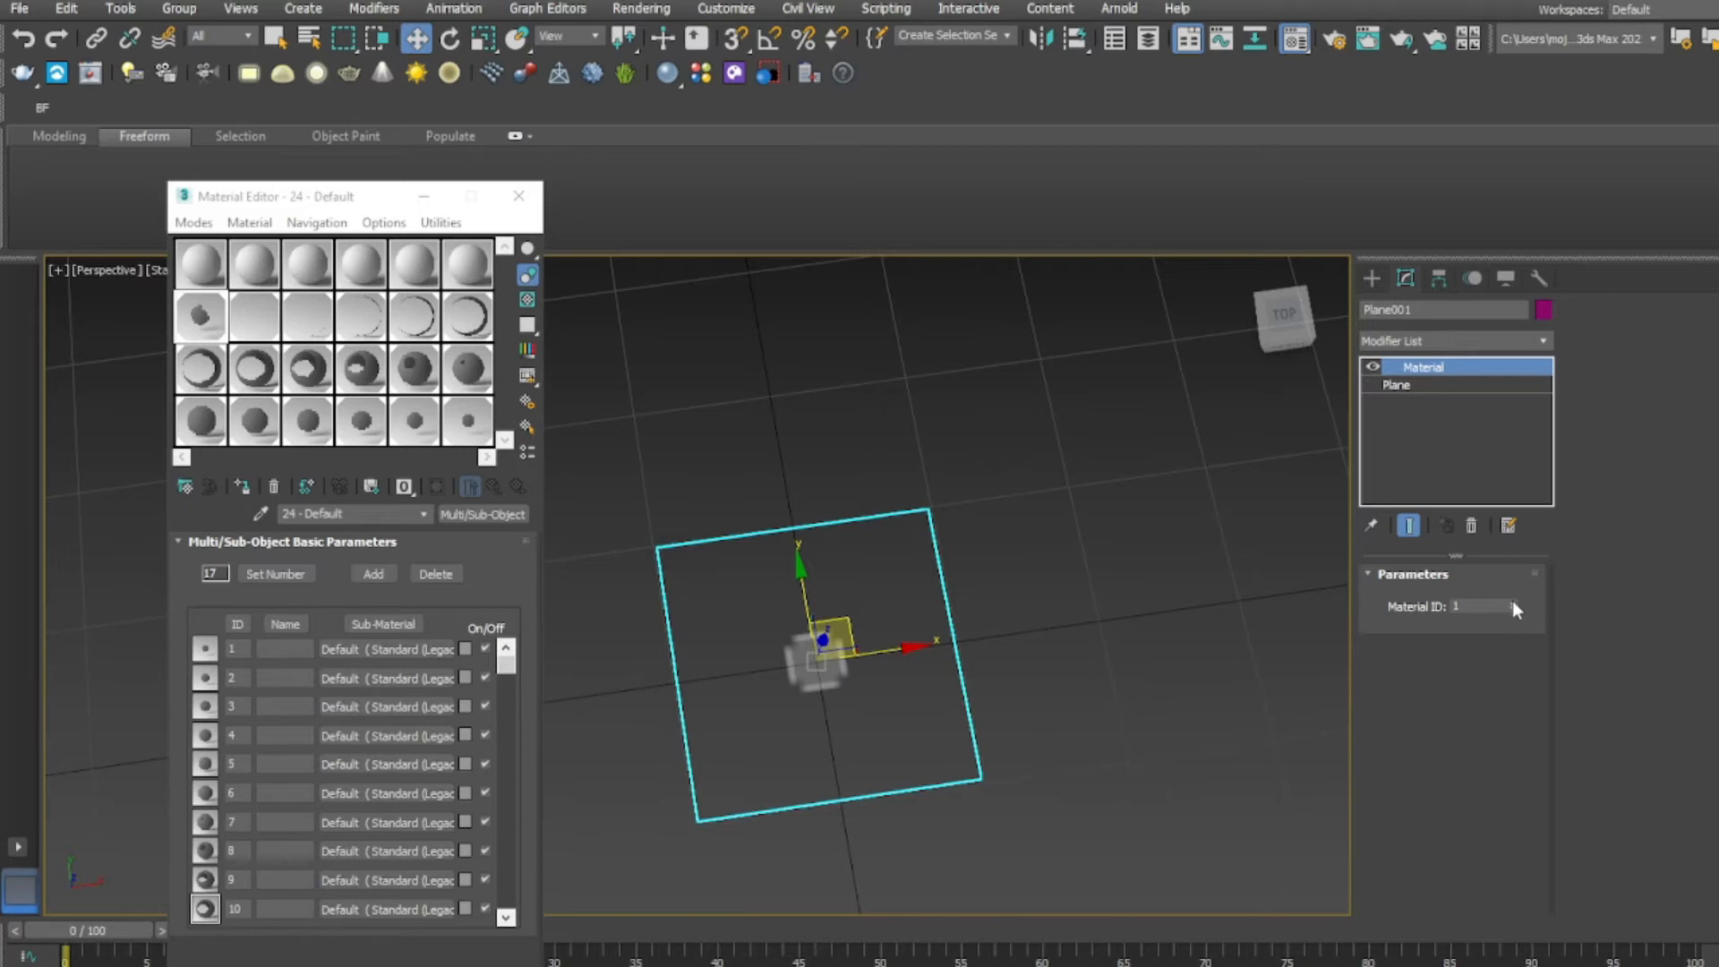
- Step the plane's Material ID to preview the gray explosion-particle materials and inspect the deselected plane up close
{"action": "left_click_drag", "start_coordinate": [1513, 607], "coordinate": [1515, 603]}
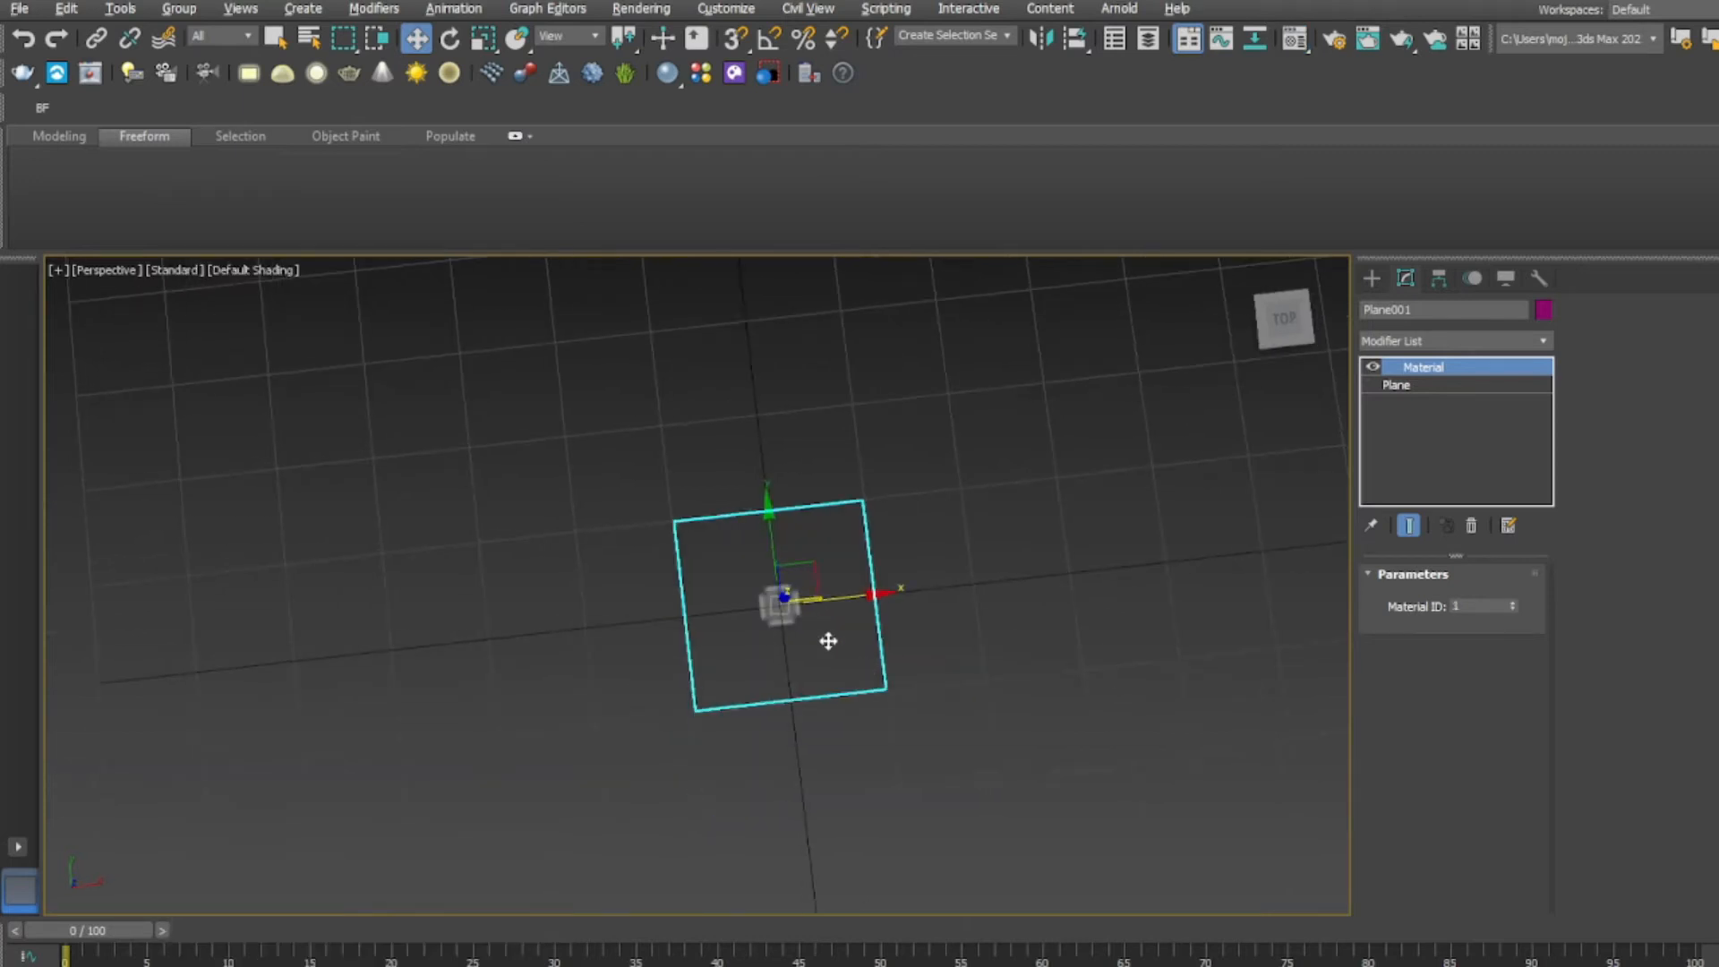
{"action": "scroll", "coordinate": [825, 639], "scroll_direction": "up", "scroll_amount": 4}
{"action": "middle_click_drag", "start_coordinate": [841, 626], "coordinate": [902, 844], "text": "alt"}
{"action": "scroll", "coordinate": [849, 518], "scroll_direction": "down", "scroll_amount": 6}
{"action": "left_click", "coordinate": [920, 597]}
{"action": "scroll", "coordinate": [733, 595], "scroll_direction": "up", "scroll_amount": 5}
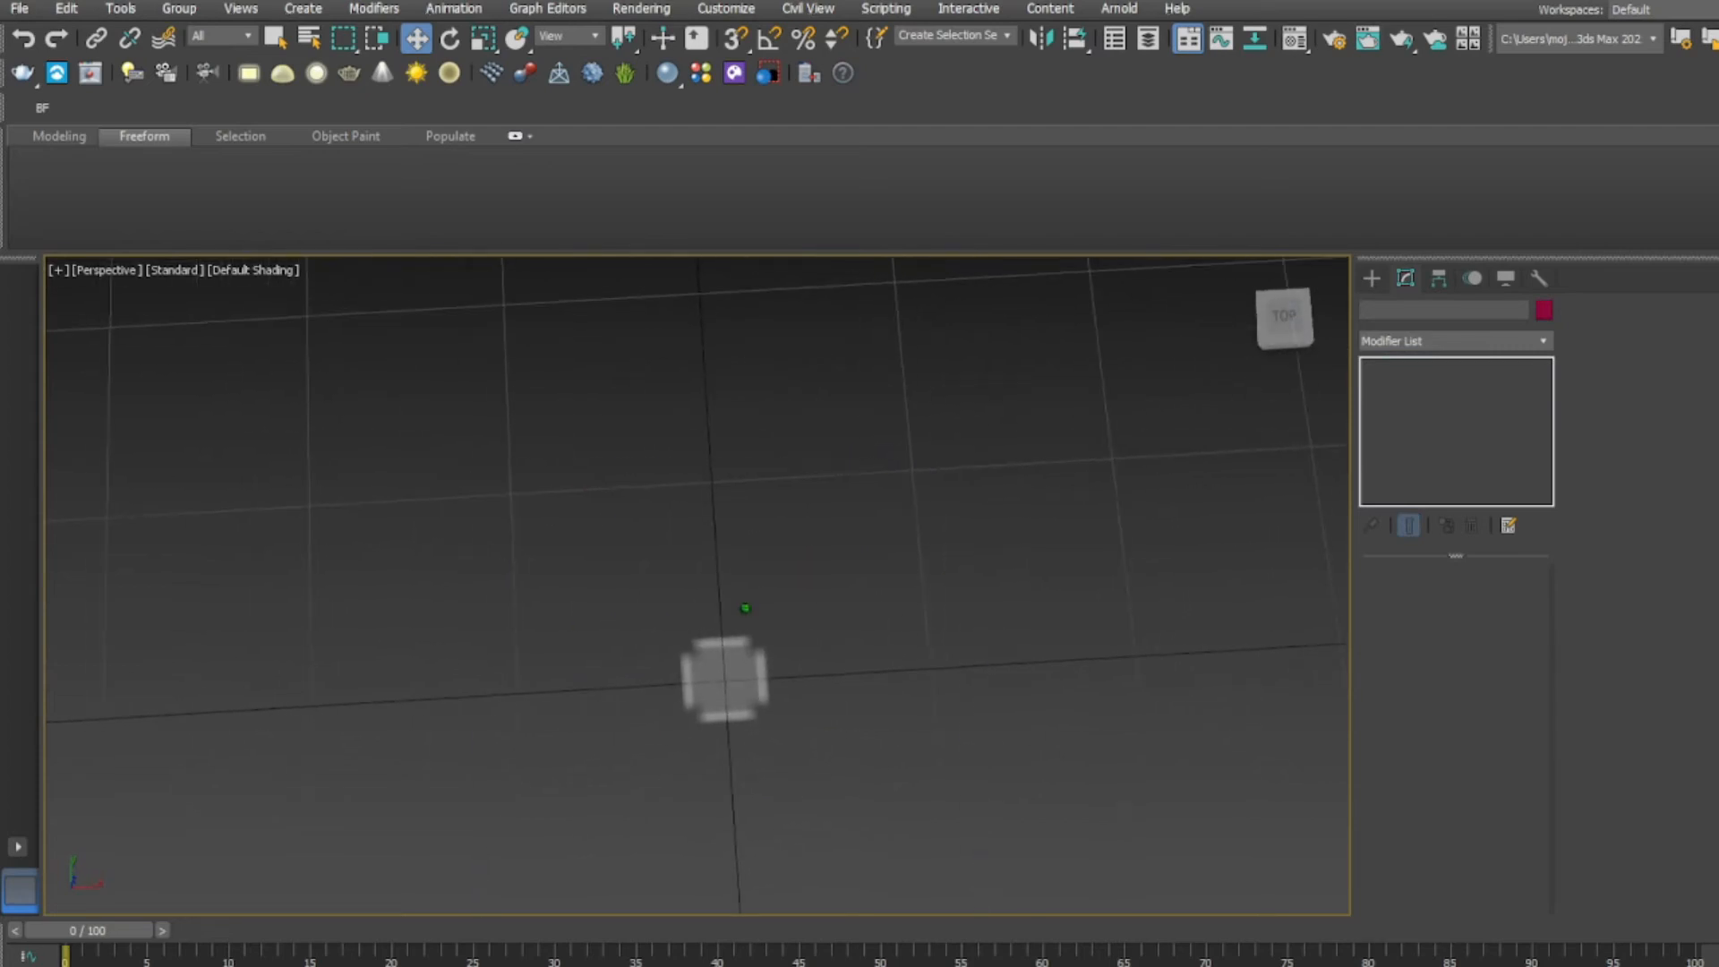
{"action": "middle_click_drag", "start_coordinate": [705, 697], "coordinate": [708, 613]}
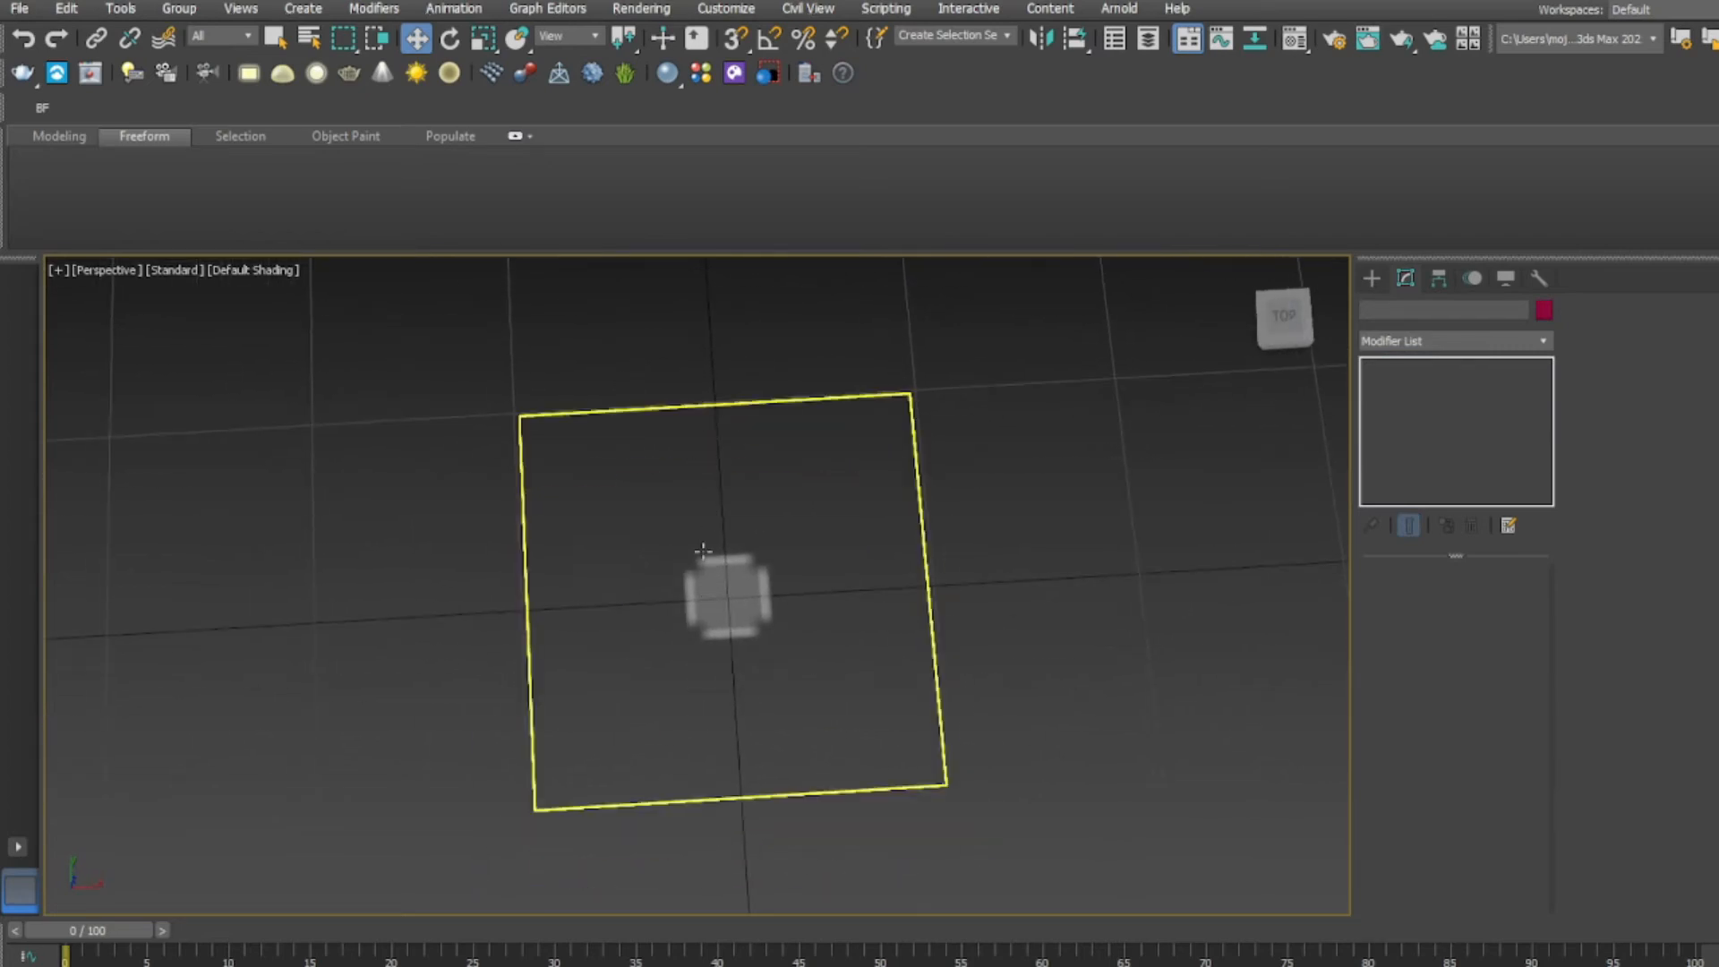
{"action": "scroll", "coordinate": [788, 501], "scroll_direction": "down", "scroll_amount": 2}
{"action": "middle_click_drag", "start_coordinate": [762, 510], "coordinate": [717, 537]}
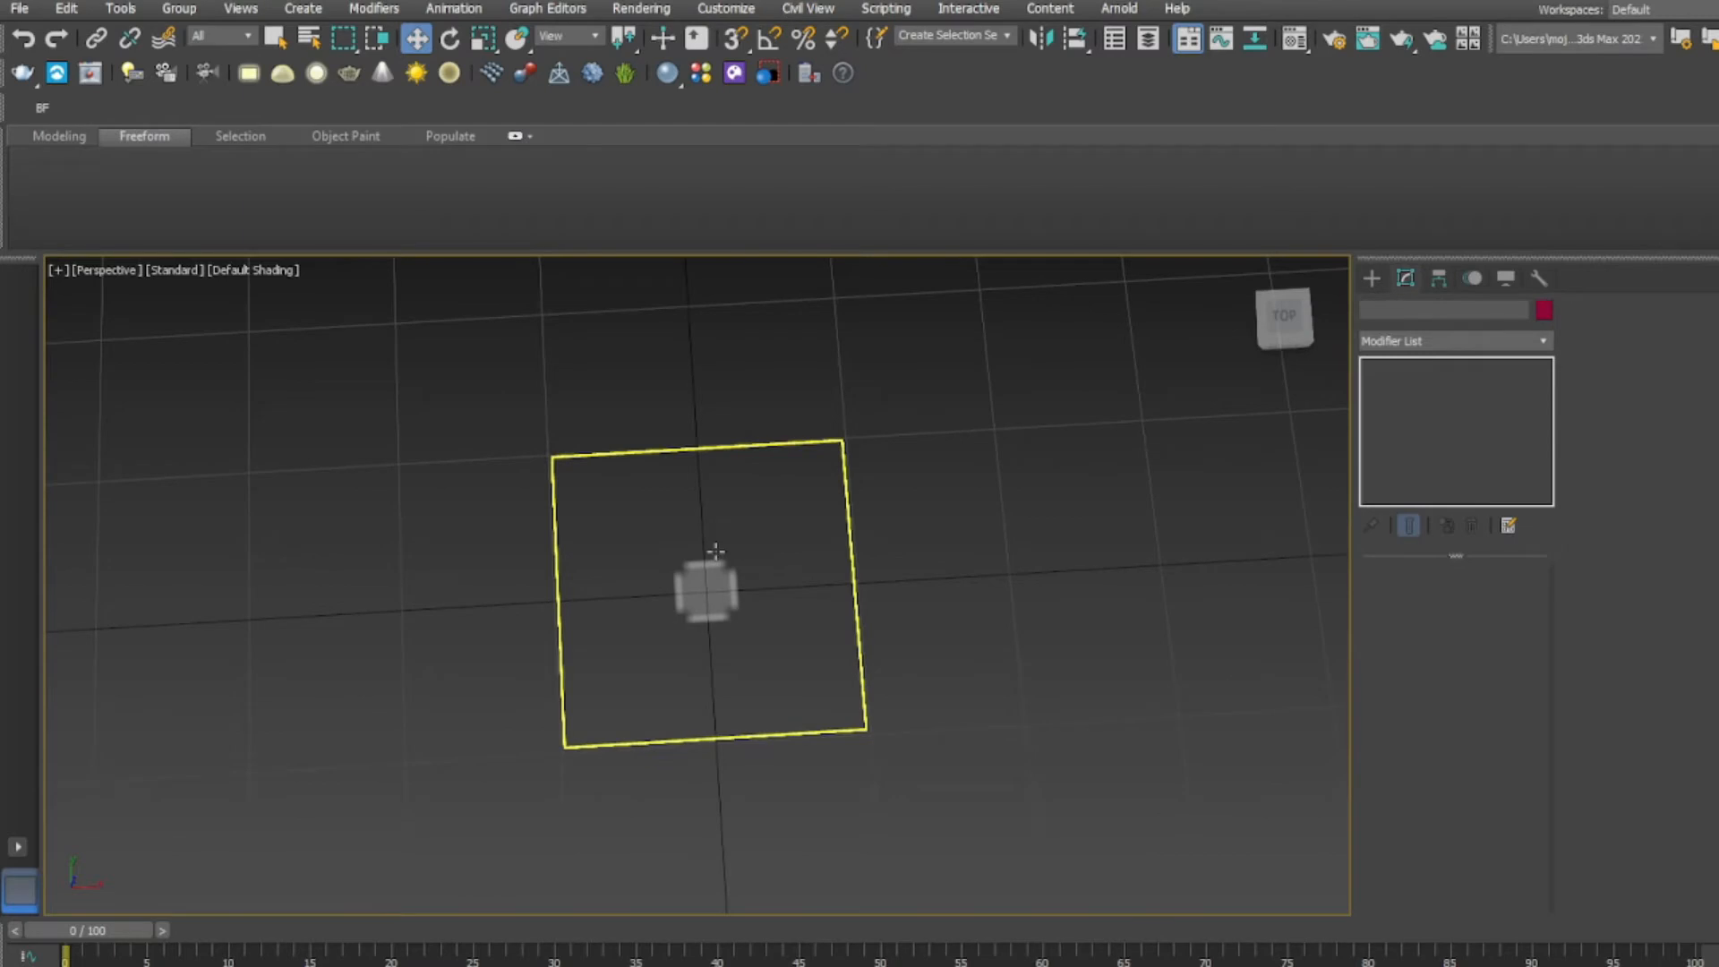
{"action": "left_click", "coordinate": [673, 634]}
{"action": "key", "text": "Delete"}
{"action": "key", "text": "alt+f"}
{"action": "left_click", "coordinate": [790, 520]}
{"action": "left_click", "coordinate": [20, 9]}
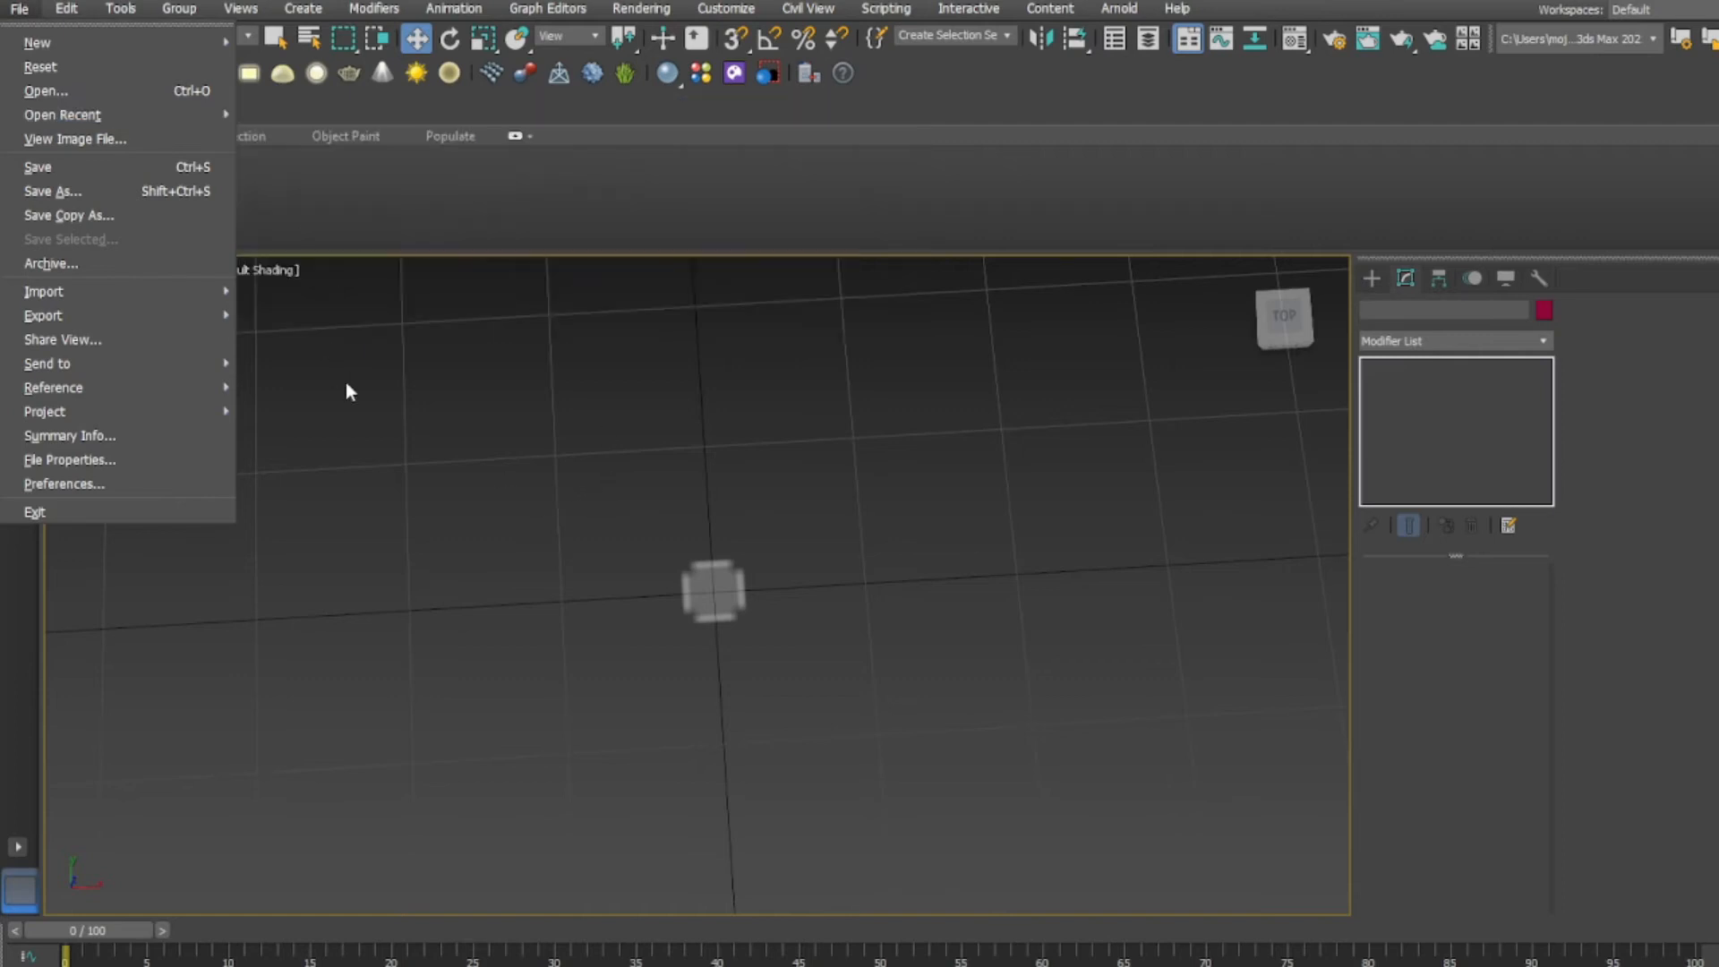
{"action": "left_click", "coordinate": [498, 503]}
{"action": "middle_click_drag", "start_coordinate": [498, 503], "coordinate": [489, 537]}
{"action": "scroll", "coordinate": [533, 468], "scroll_direction": "down", "scroll_amount": 1}
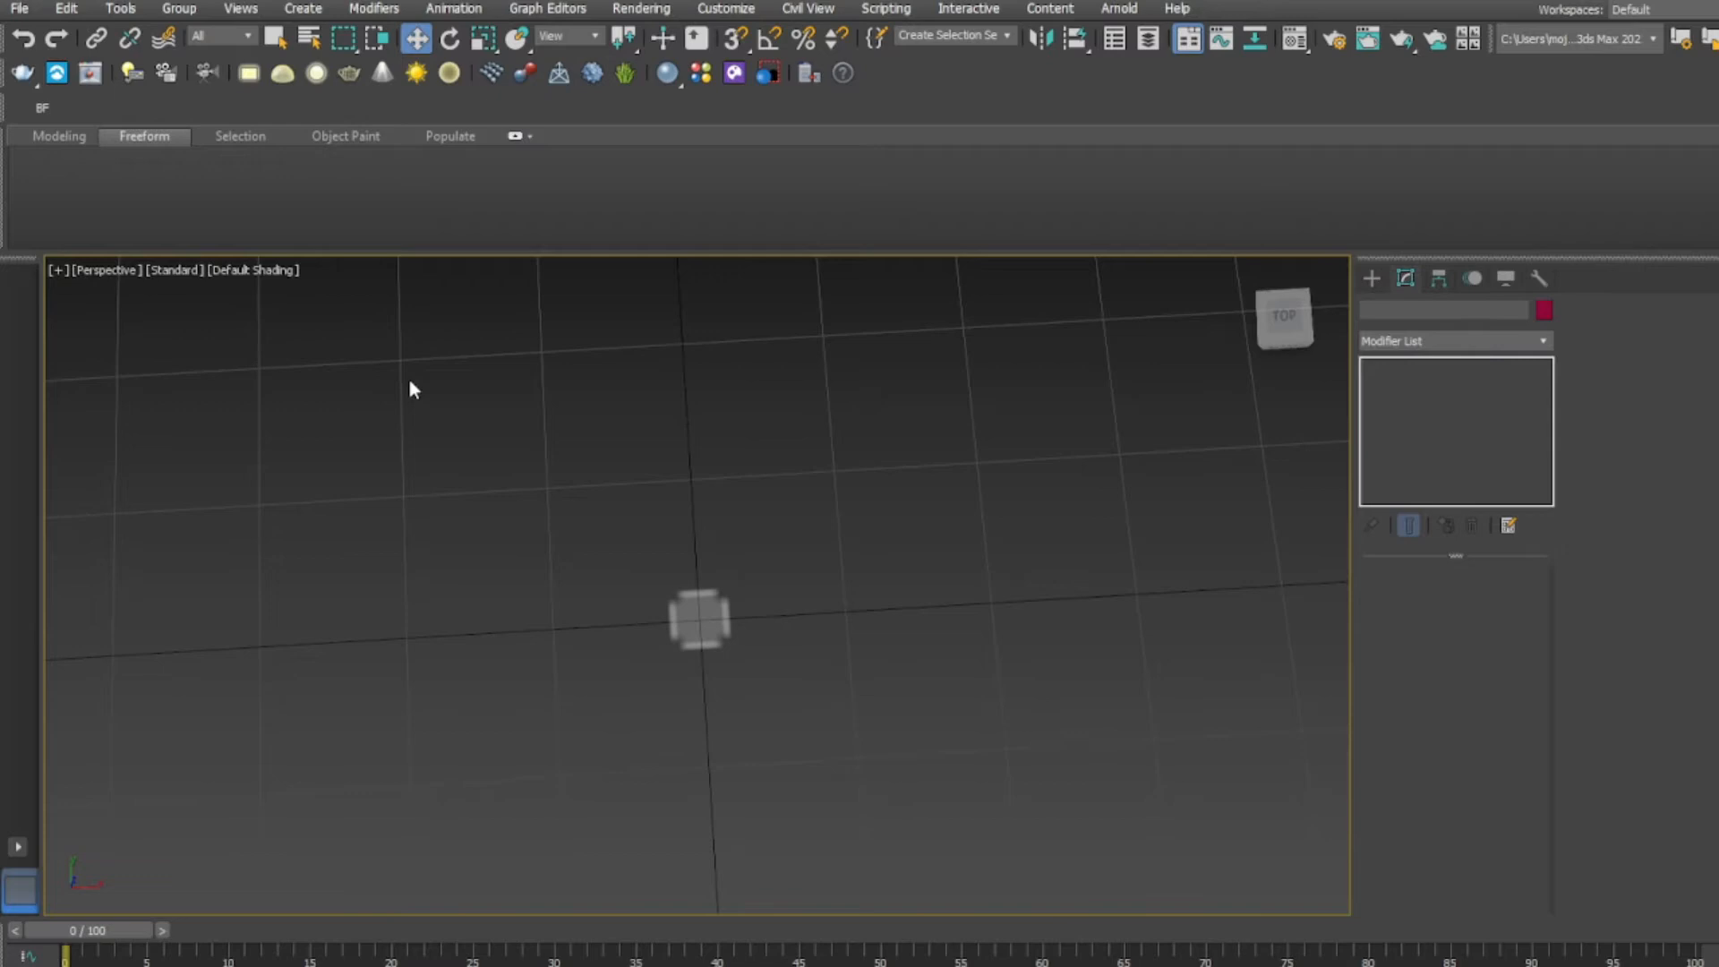
{"action": "scroll", "coordinate": [410, 382], "scroll_direction": "down", "scroll_amount": 1}
{"action": "left_click", "coordinate": [694, 556]}
{"action": "key", "text": "Delete"}
{"action": "left_click", "coordinate": [550, 481]}
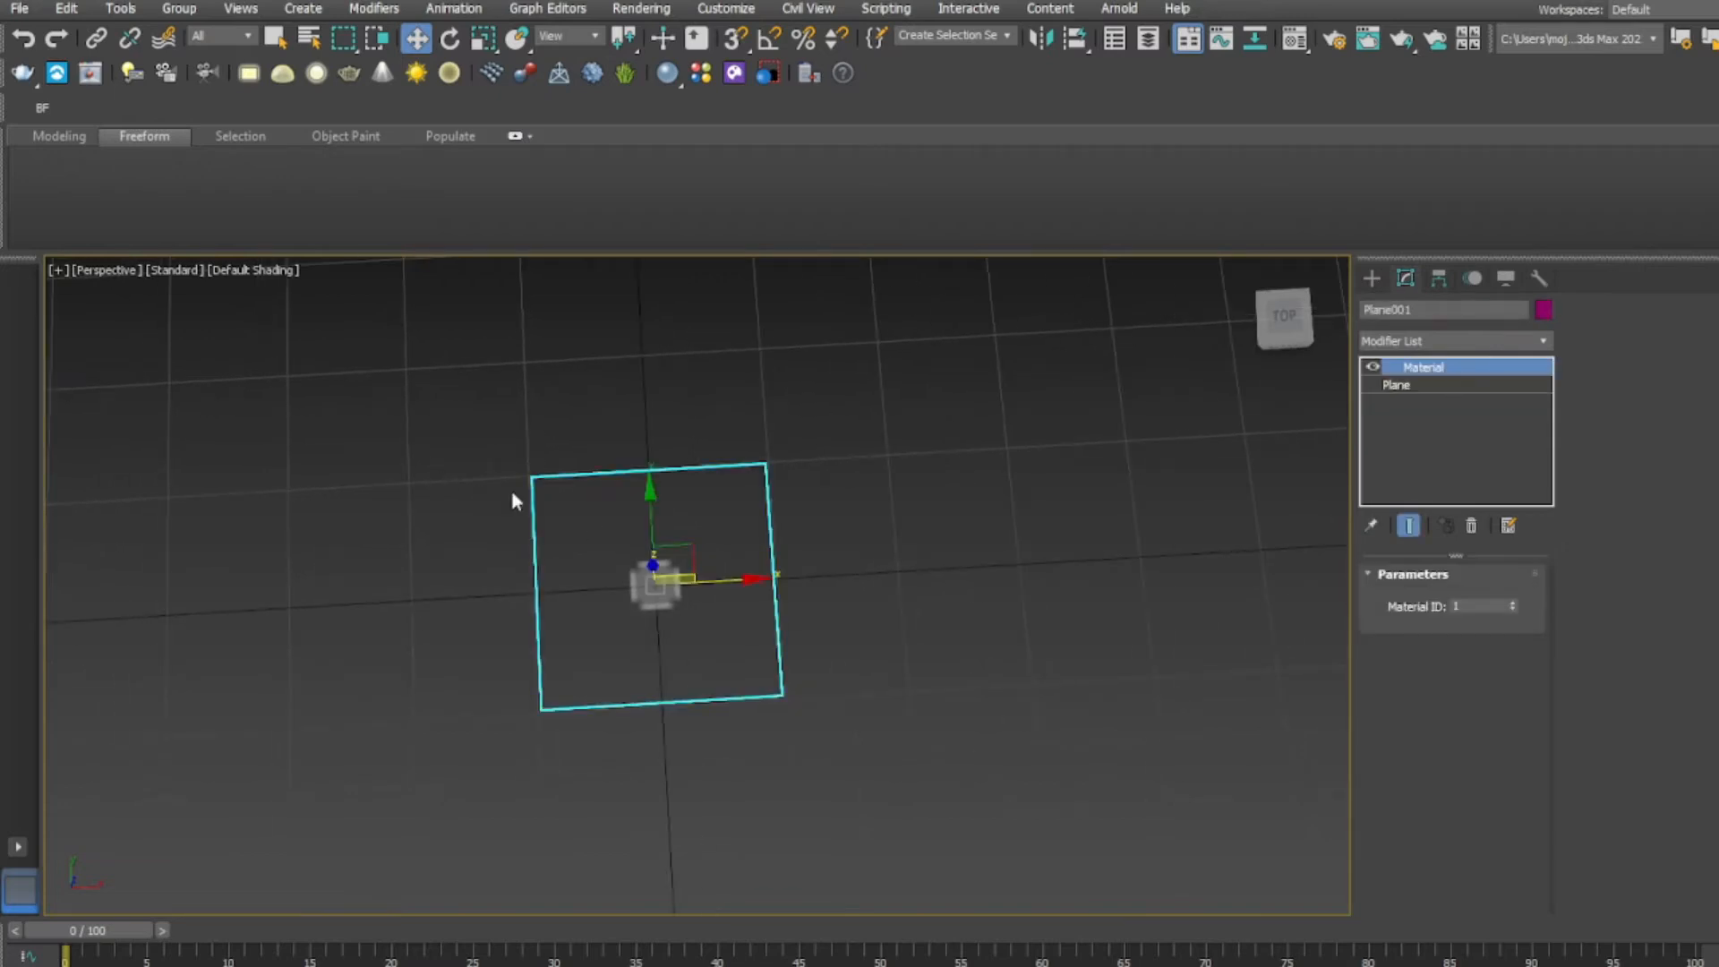
{"action": "middle_click_drag", "start_coordinate": [512, 490], "coordinate": [470, 571], "text": "alt"}
{"action": "left_click", "coordinate": [470, 572]}
{"action": "left_click", "coordinate": [20, 9]}
{"action": "mouse_move", "coordinate": [133, 121]}
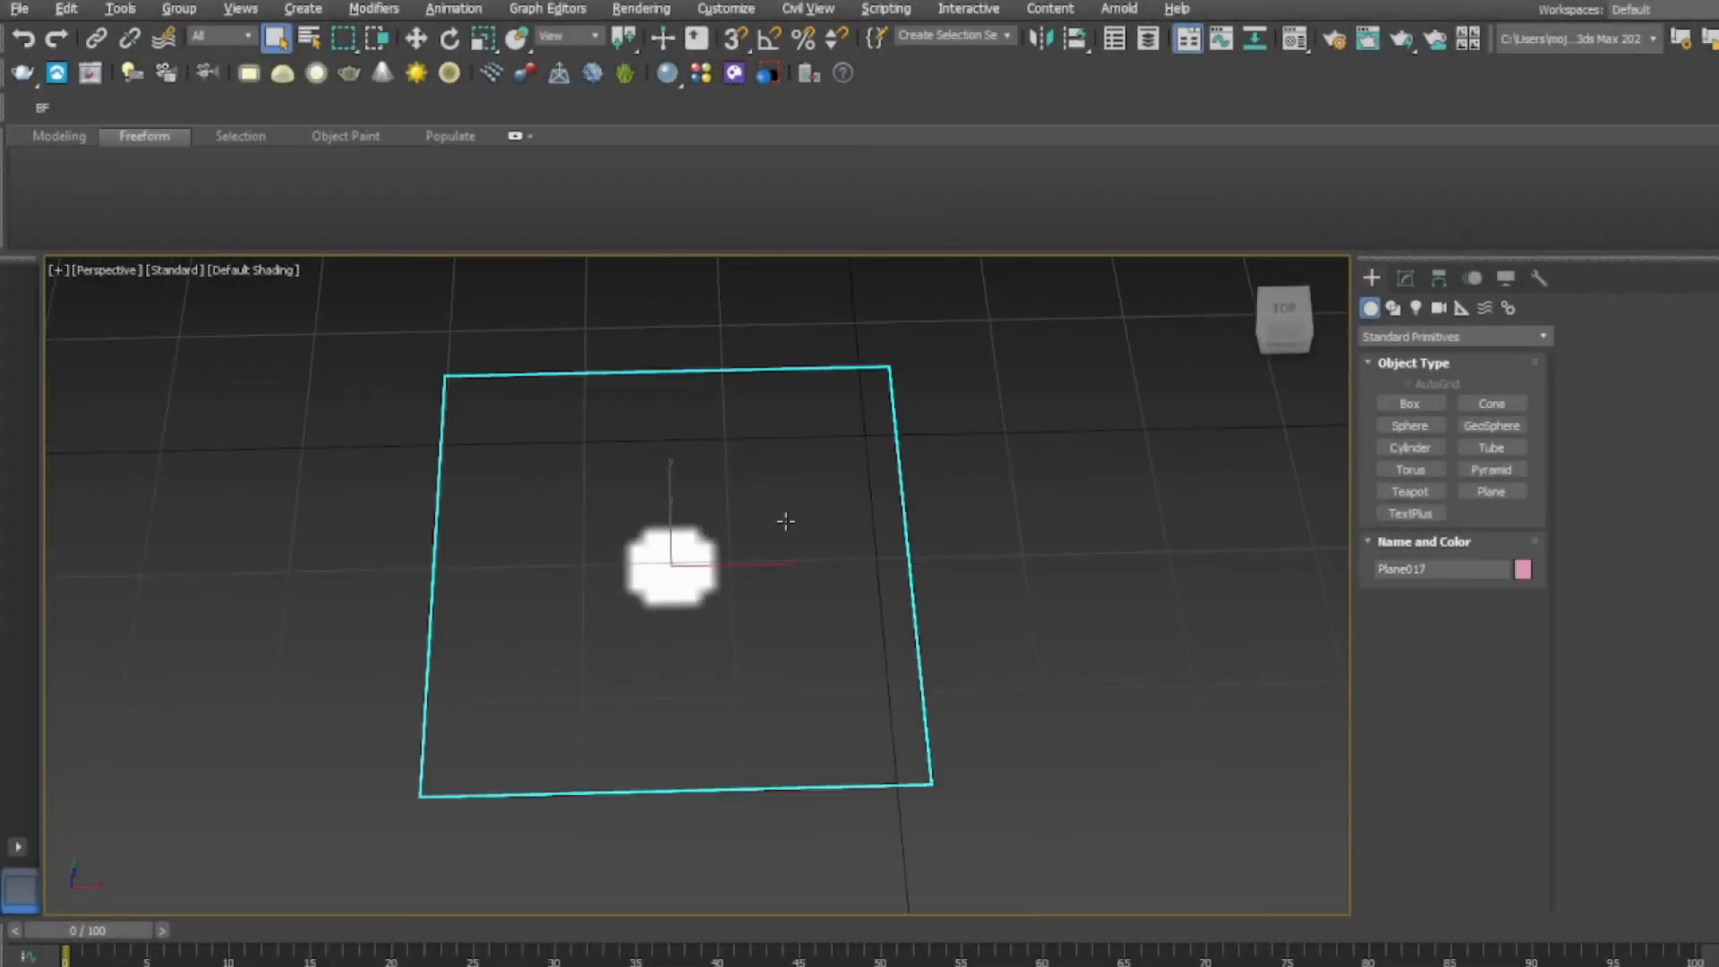
- Step through the white-particle plane's Material ID to preview its explosion-particle materials
{"action": "left_click", "coordinate": [1404, 278]}
{"action": "left_click", "coordinate": [1512, 604]}
{"action": "left_click", "coordinate": [1512, 604]}
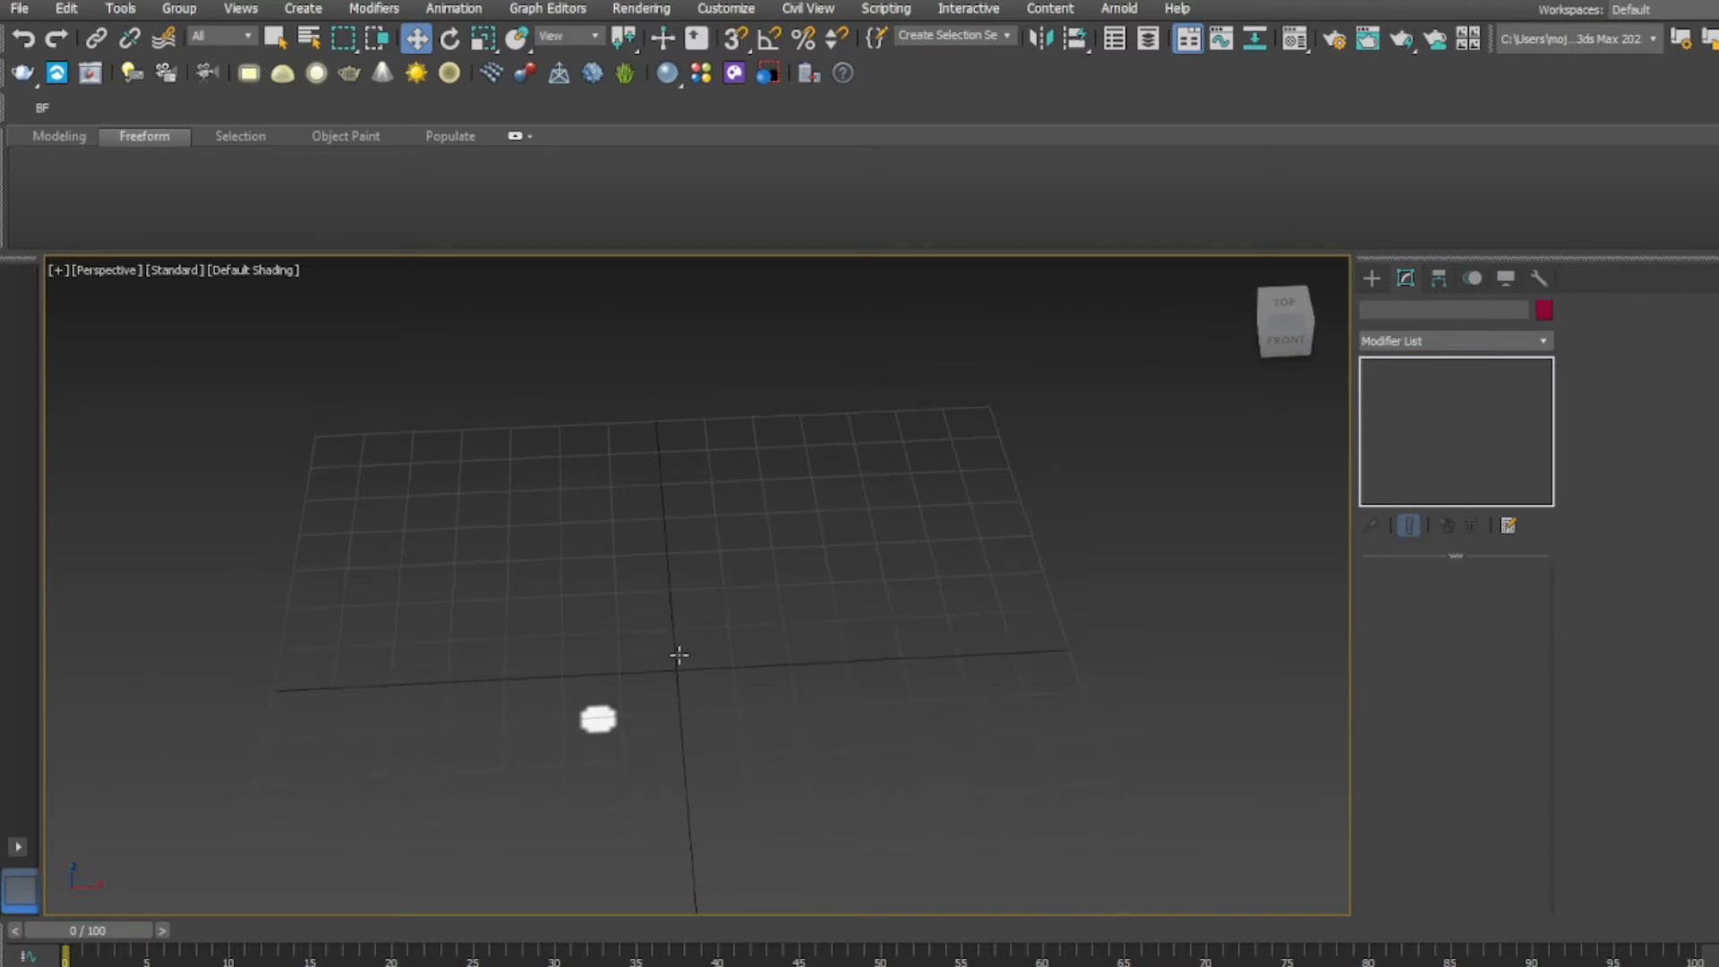
{"action": "scroll", "coordinate": [651, 651], "scroll_direction": "up", "scroll_amount": 3}
{"action": "scroll", "coordinate": [636, 637], "scroll_direction": "down", "scroll_amount": 3}
{"action": "middle_click_drag", "start_coordinate": [604, 601], "coordinate": [583, 544]}
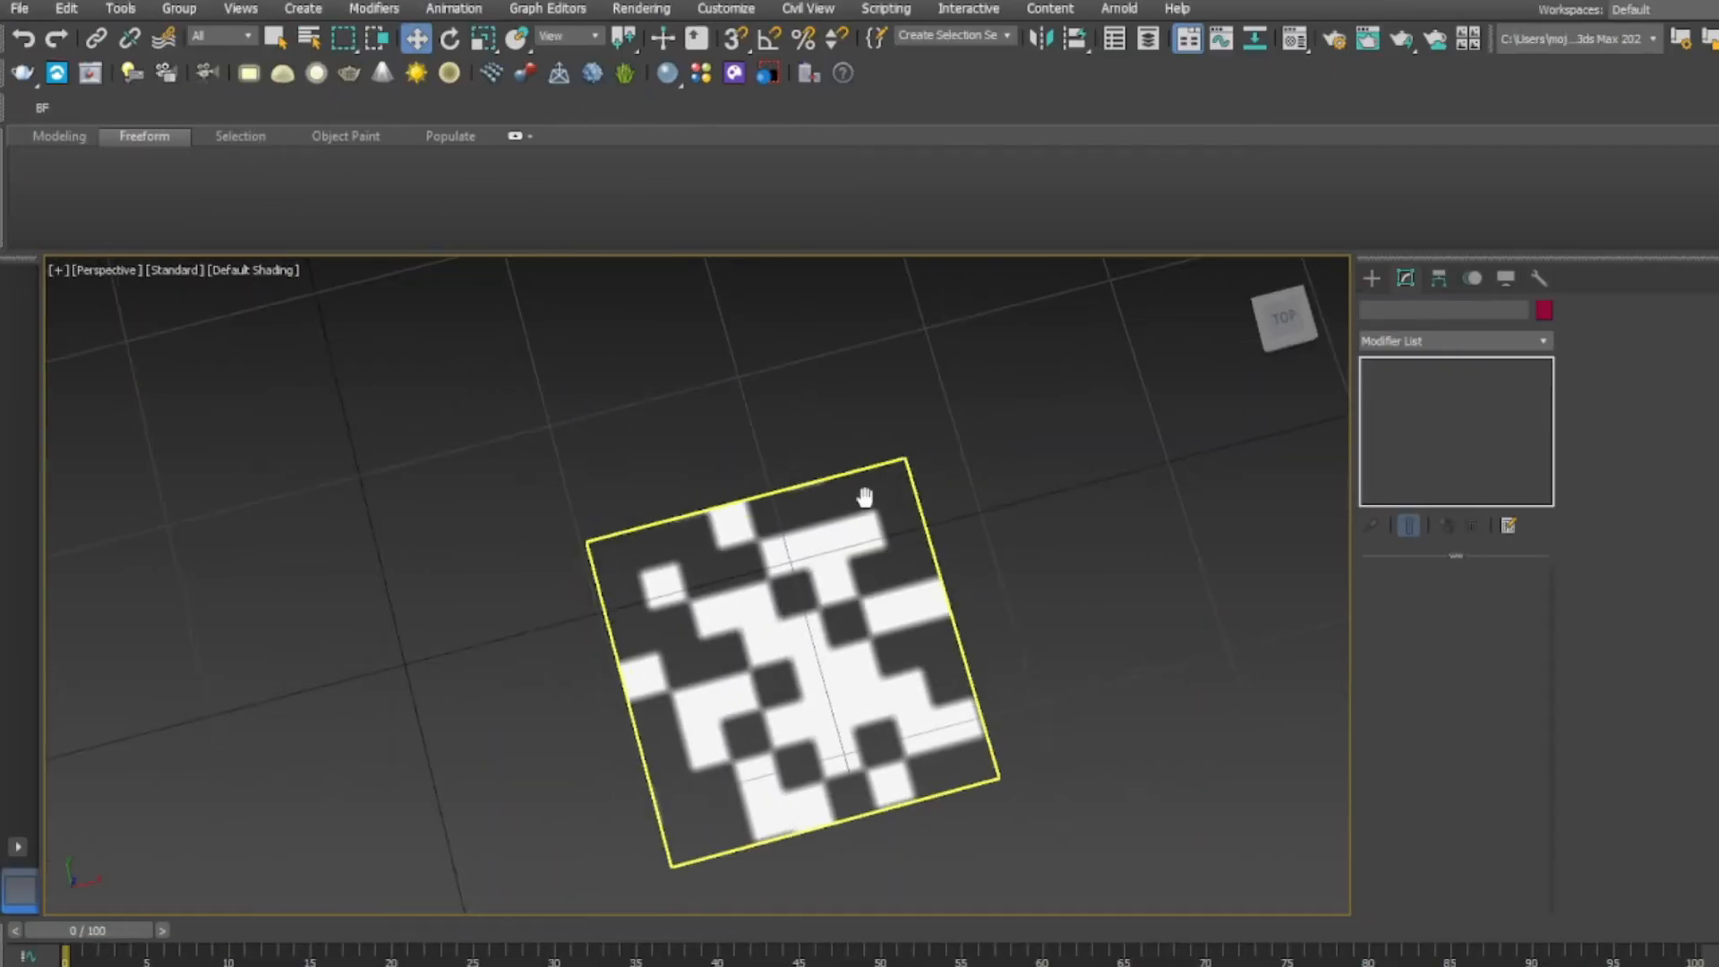
- Select the generic-particle plane and examine the Generics Multi/Sub-Object material in the material editor
{"action": "scroll", "coordinate": [712, 591], "scroll_direction": "down", "scroll_amount": 2}
{"action": "middle_click_drag", "start_coordinate": [863, 496], "coordinate": [810, 627]}
{"action": "left_click", "coordinate": [777, 587]}
{"action": "key", "text": "m"}
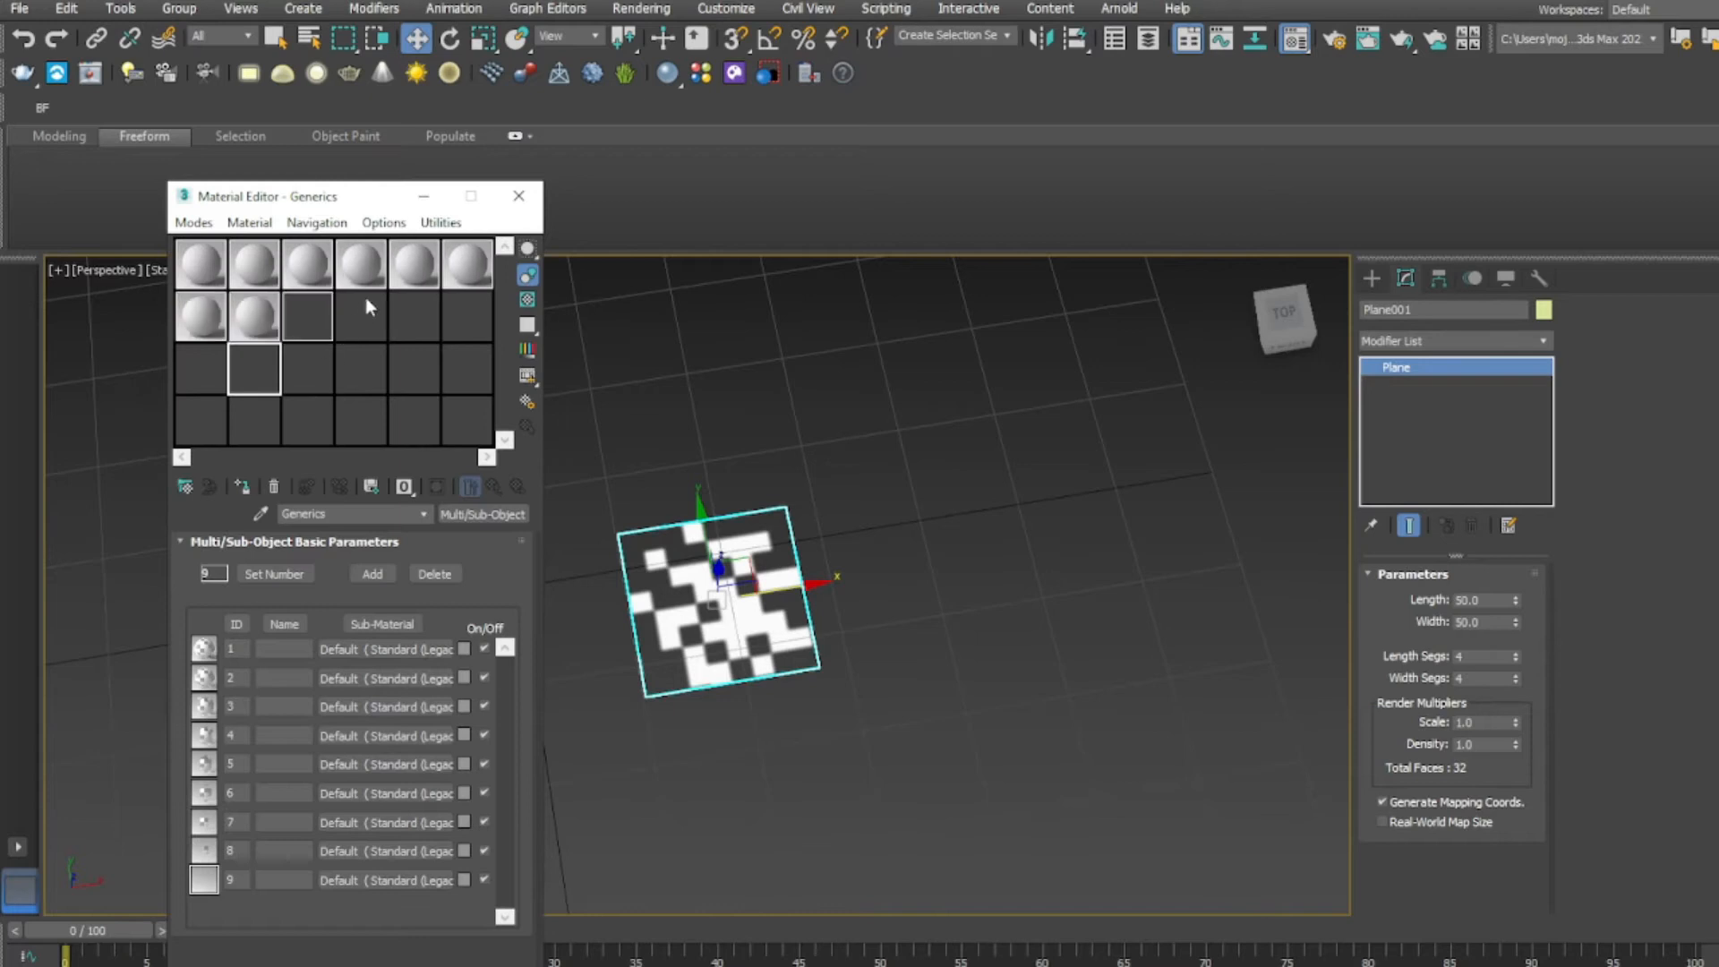
{"action": "left_click", "coordinate": [443, 322]}
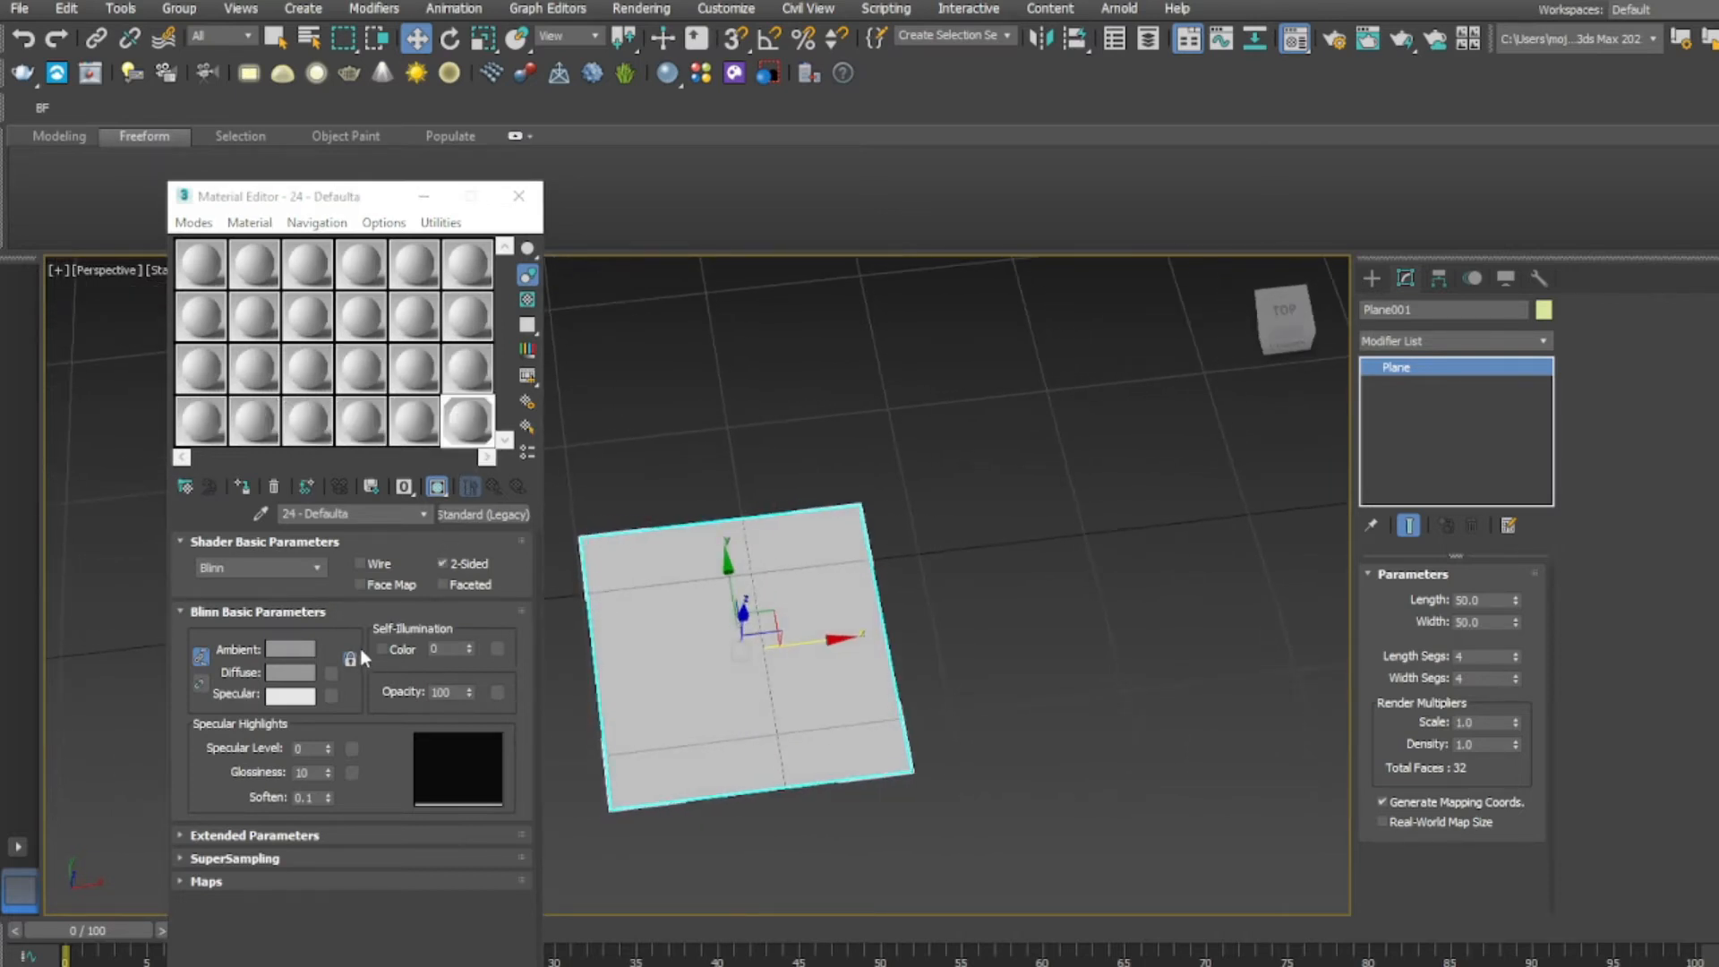
- Load 1.png from the Generic particle folder as the last sample material's diffuse bitmap, with filtering set to None
{"action": "left_click", "coordinate": [331, 671]}
{"action": "double_click", "coordinate": [625, 428]}
{"action": "left_click", "coordinate": [1067, 202]}
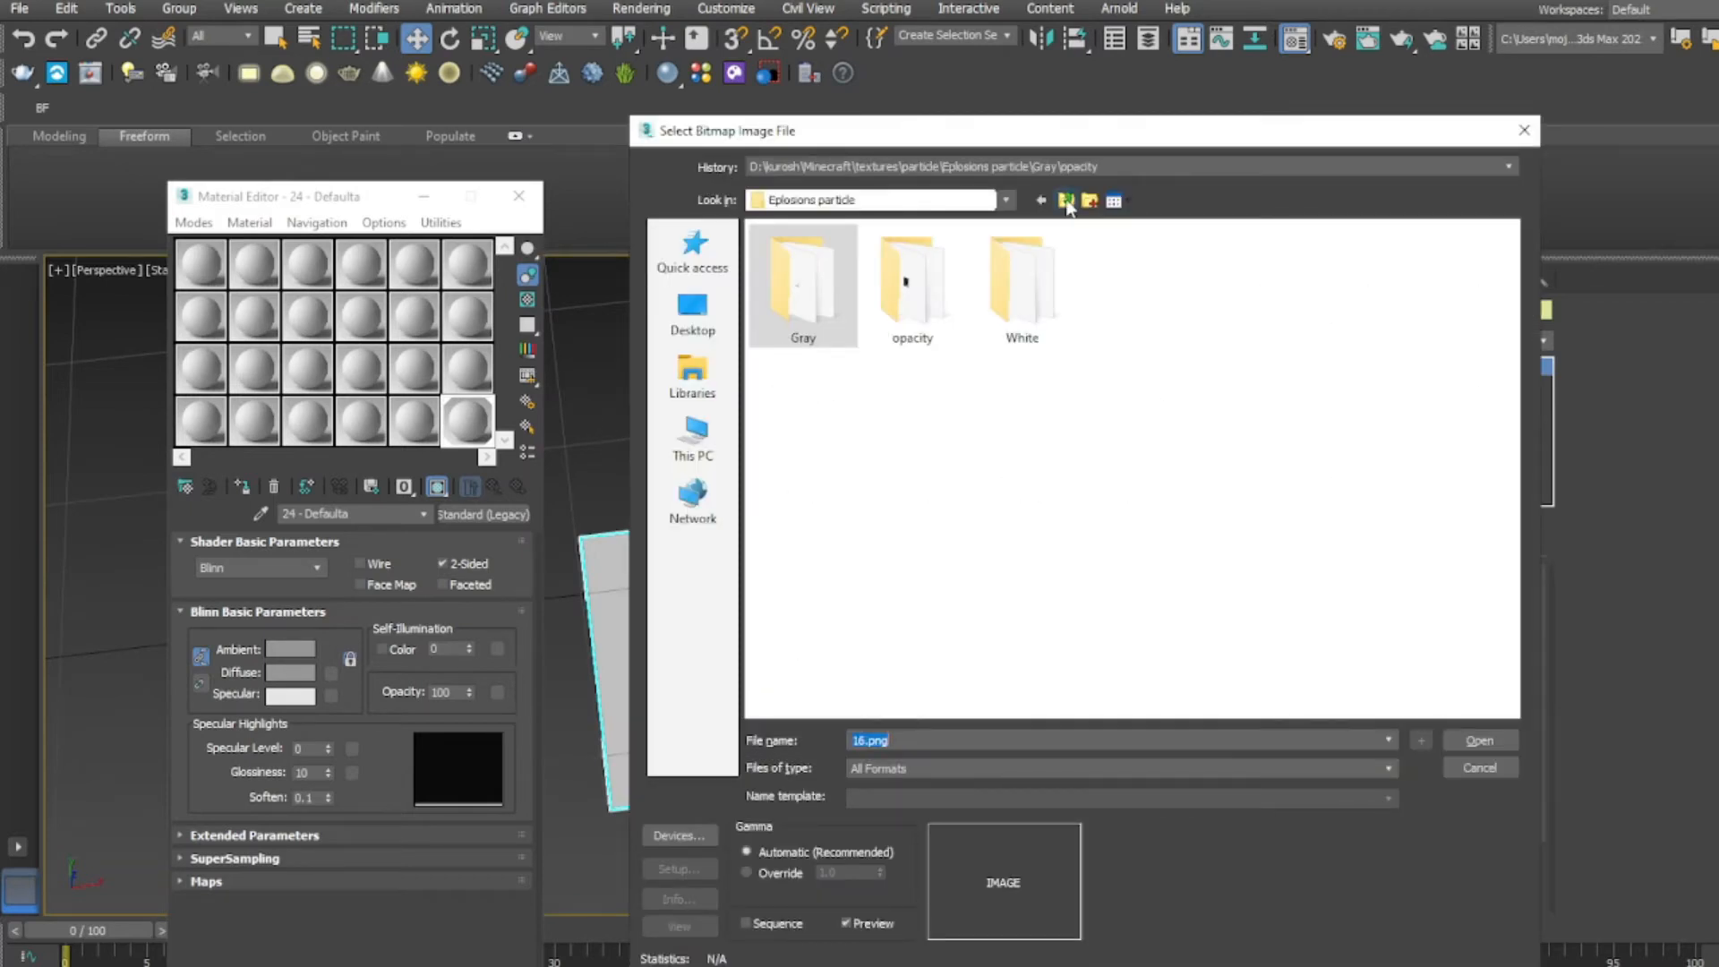
{"action": "left_click", "coordinate": [1067, 202]}
{"action": "double_click", "coordinate": [913, 280]}
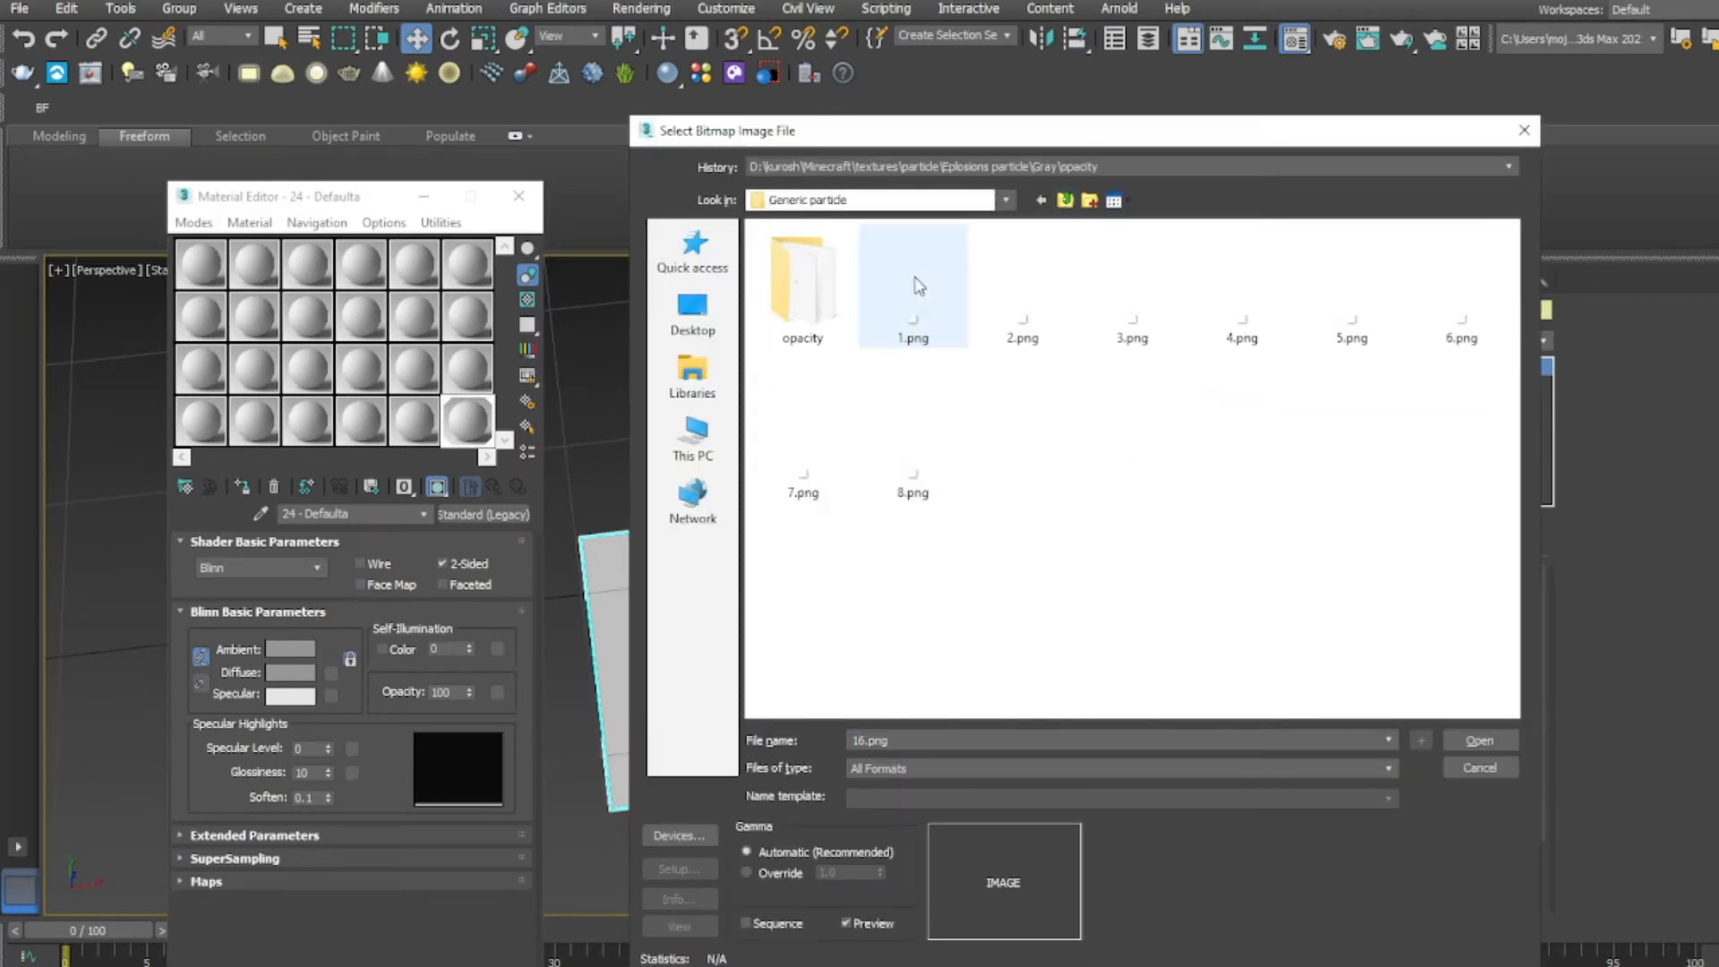
{"action": "left_click", "coordinate": [917, 286]}
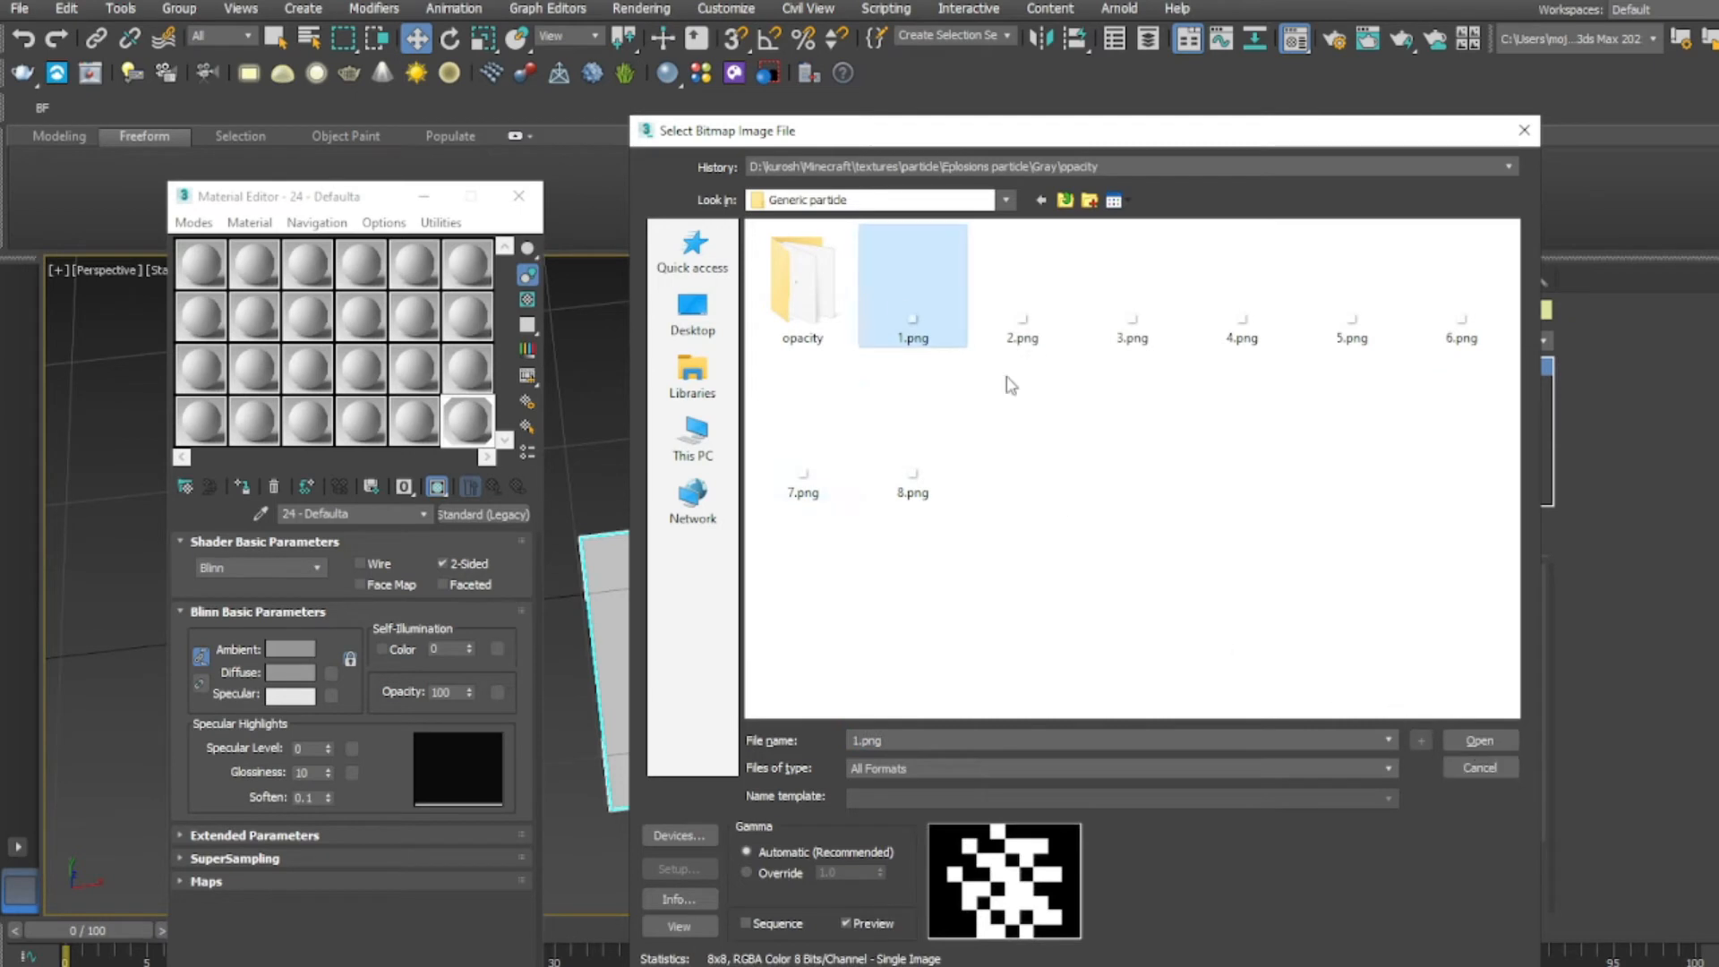
{"action": "left_click", "coordinate": [1479, 739]}
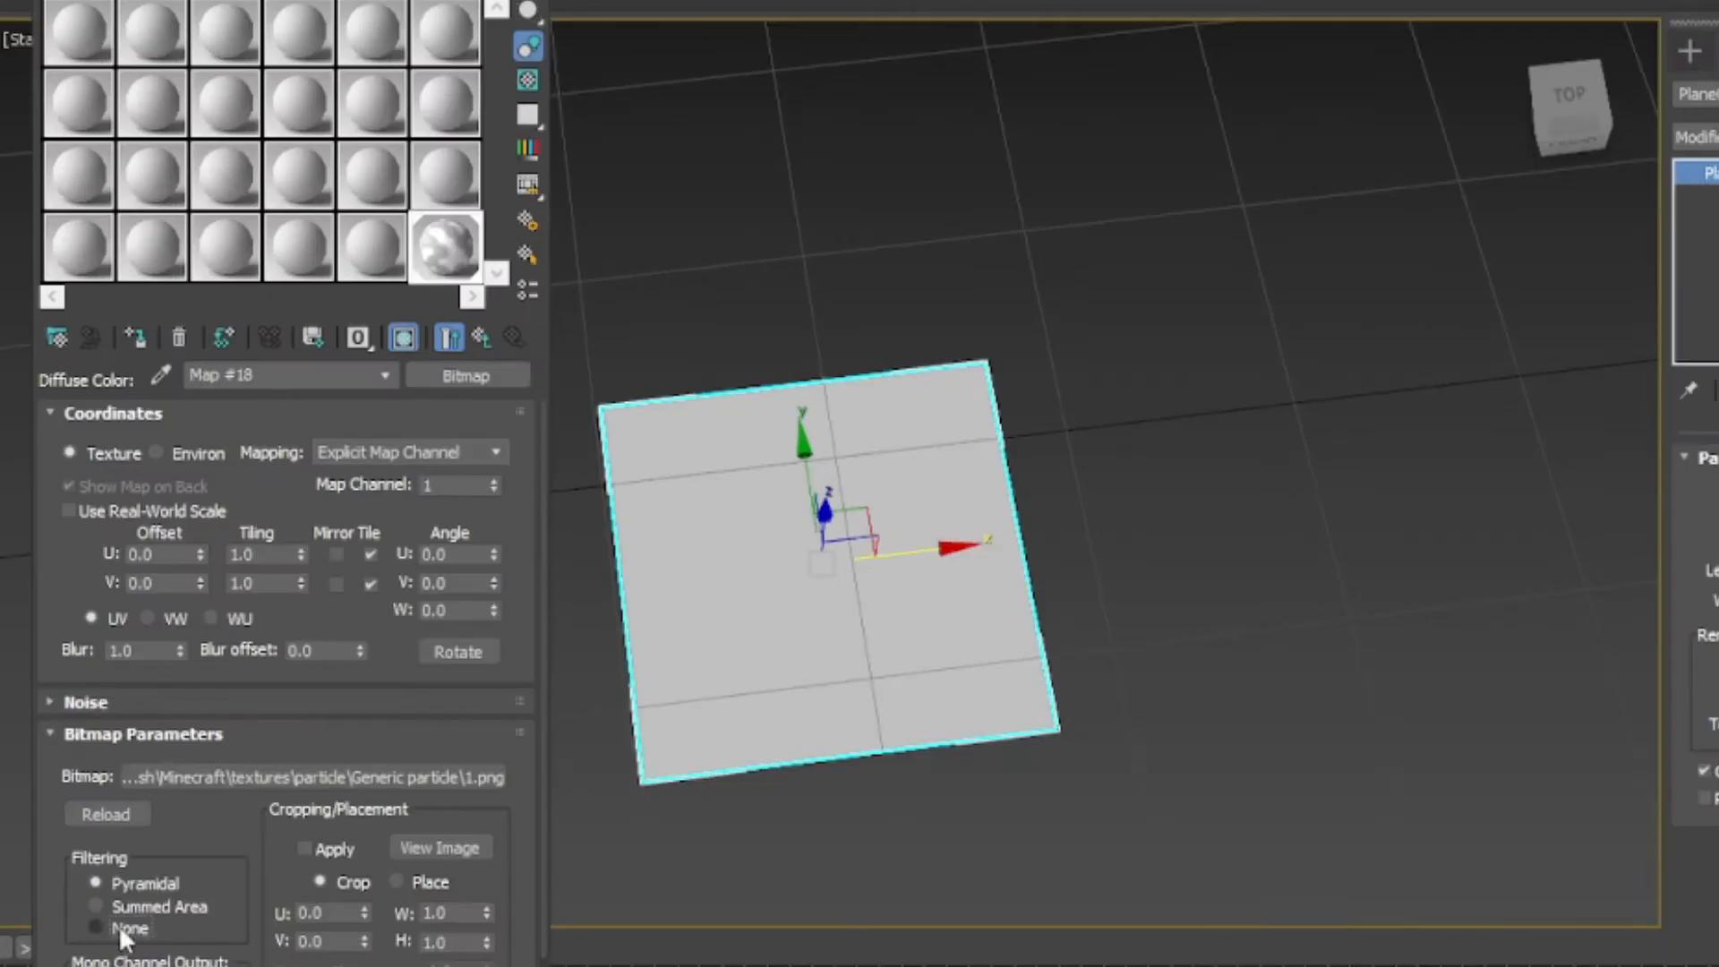
{"action": "left_click", "coordinate": [123, 929]}
{"action": "left_click", "coordinate": [449, 336]}
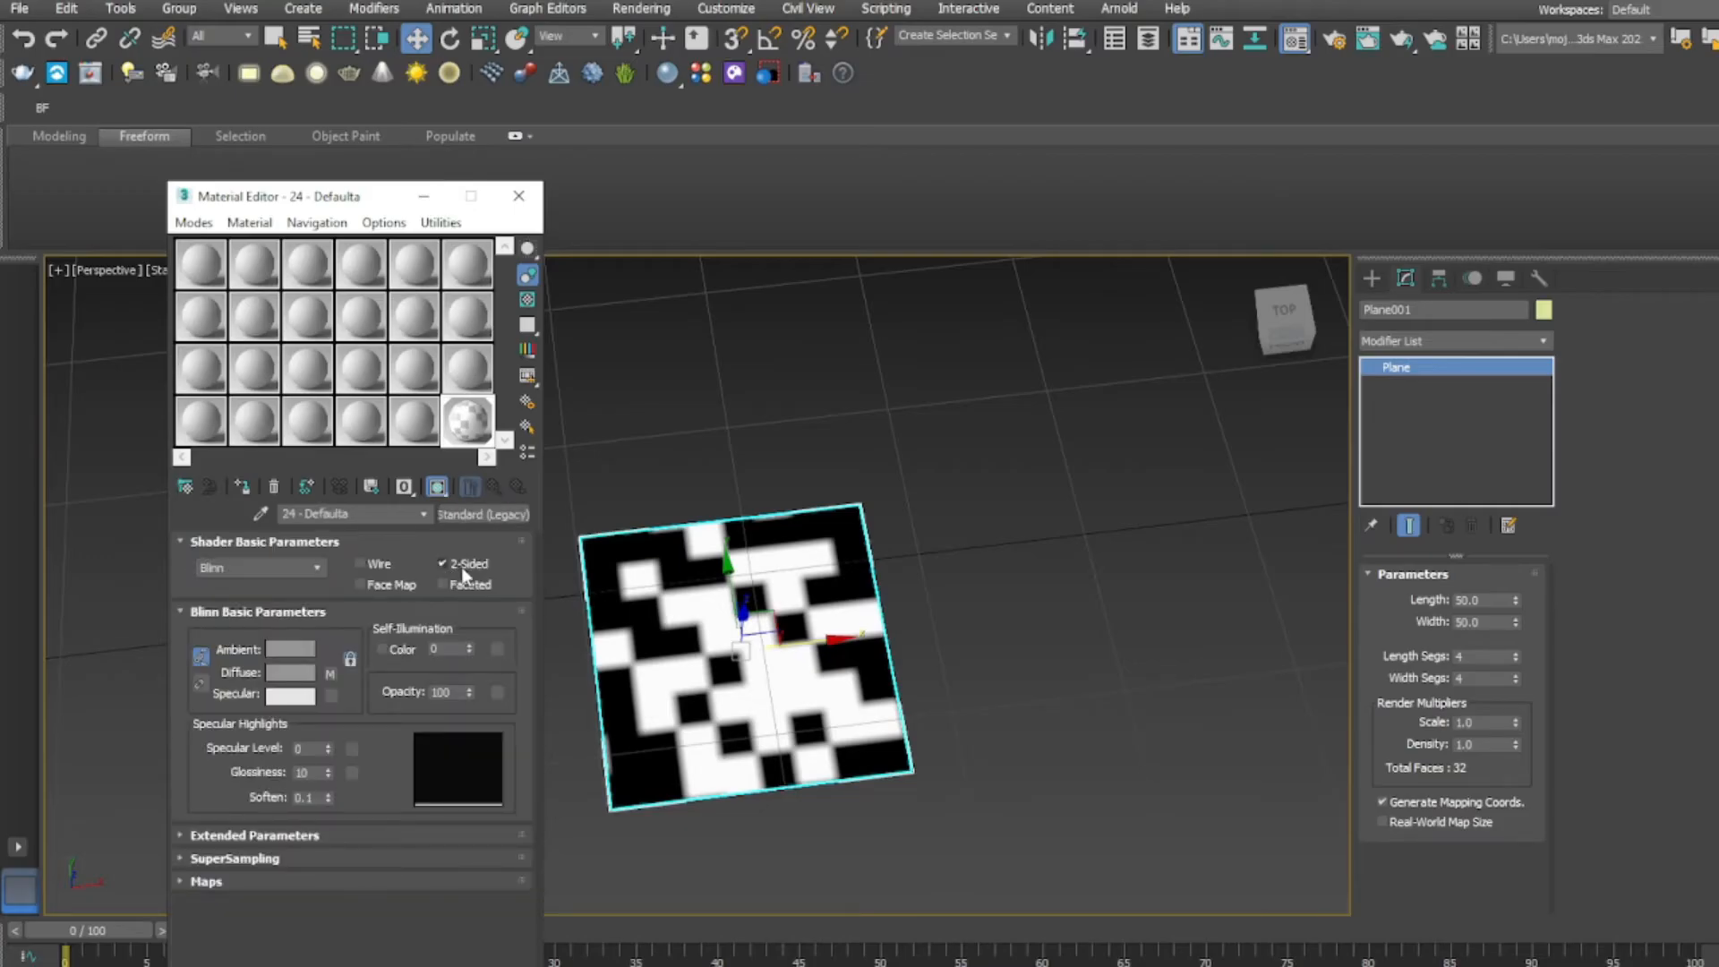
- Add bitmap opacity maps to the generic-particle materials, including the 8.png material, and open the next material's opacity map
{"action": "left_click", "coordinate": [497, 693]}
{"action": "double_click", "coordinate": [623, 424]}
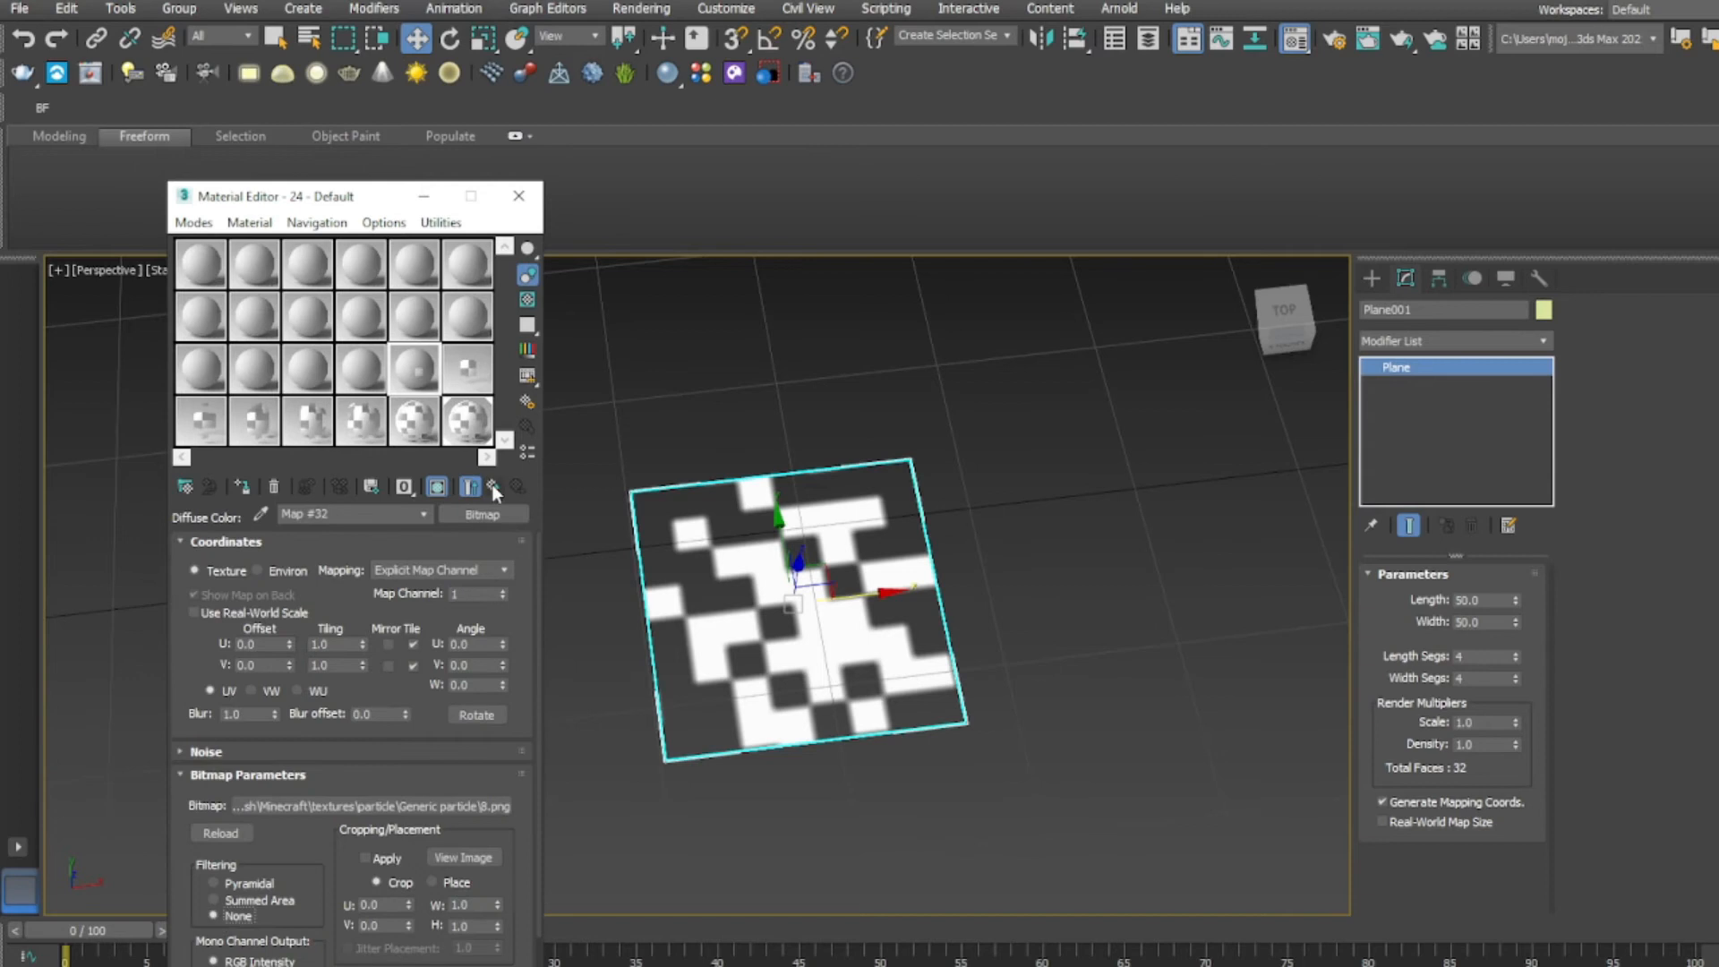
{"action": "left_click", "coordinate": [493, 486]}
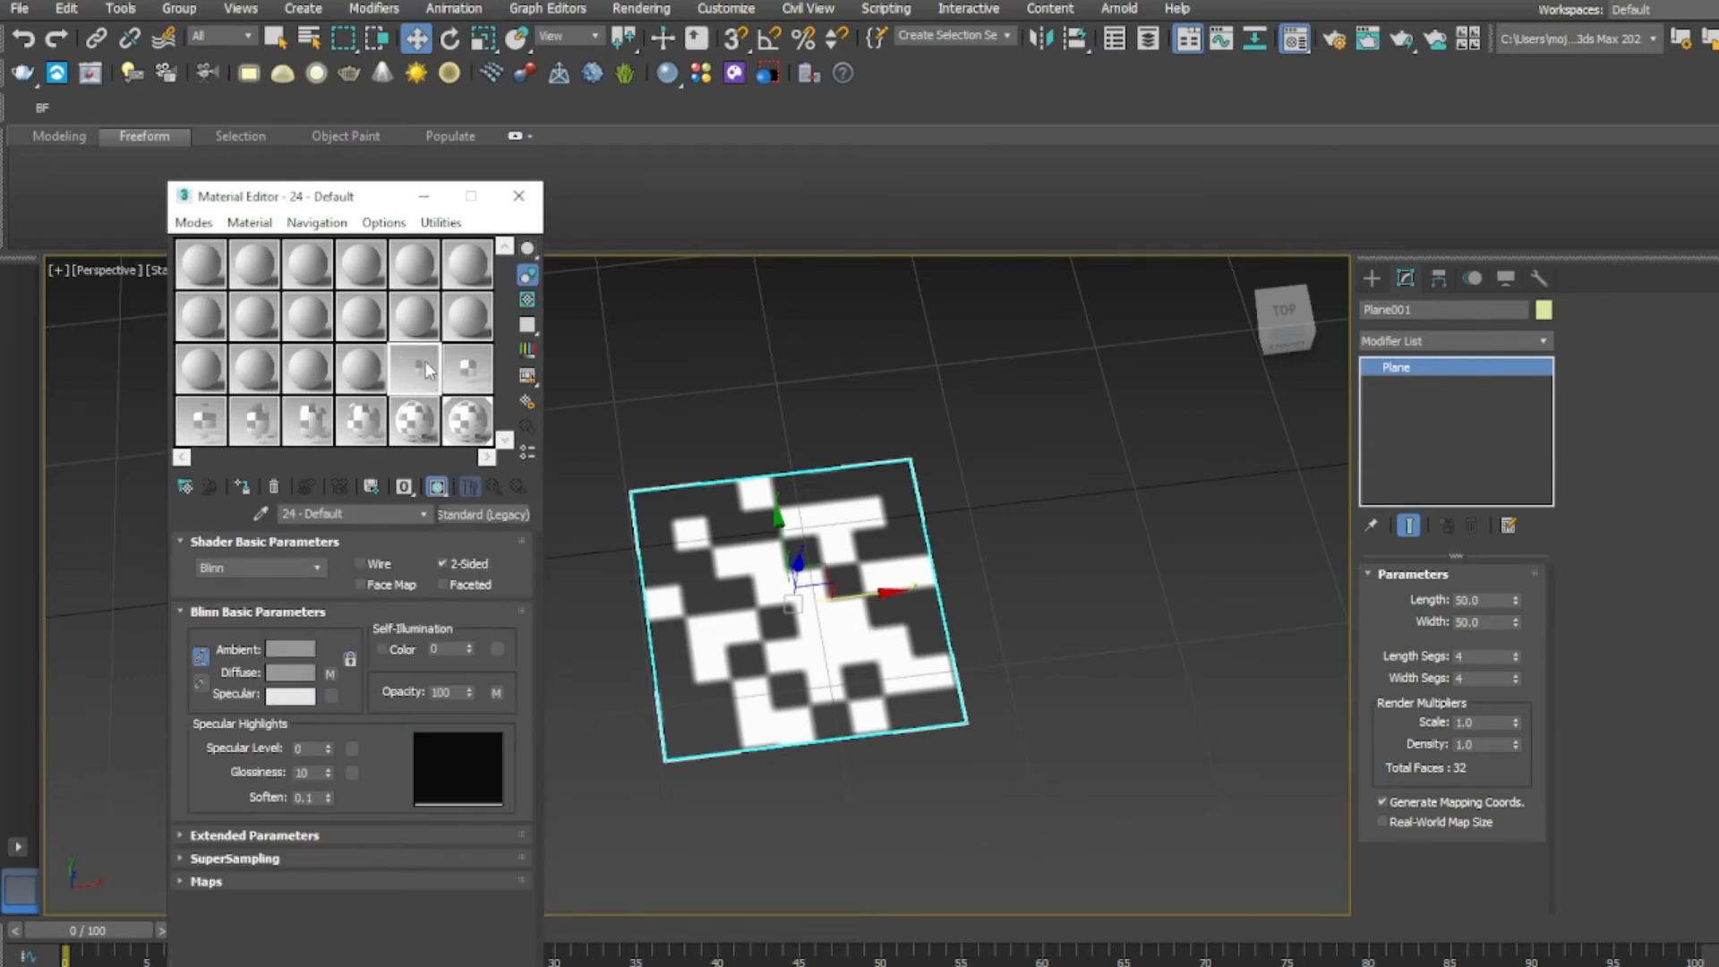
{"action": "left_click", "coordinate": [361, 367]}
{"action": "left_click", "coordinate": [497, 692]}
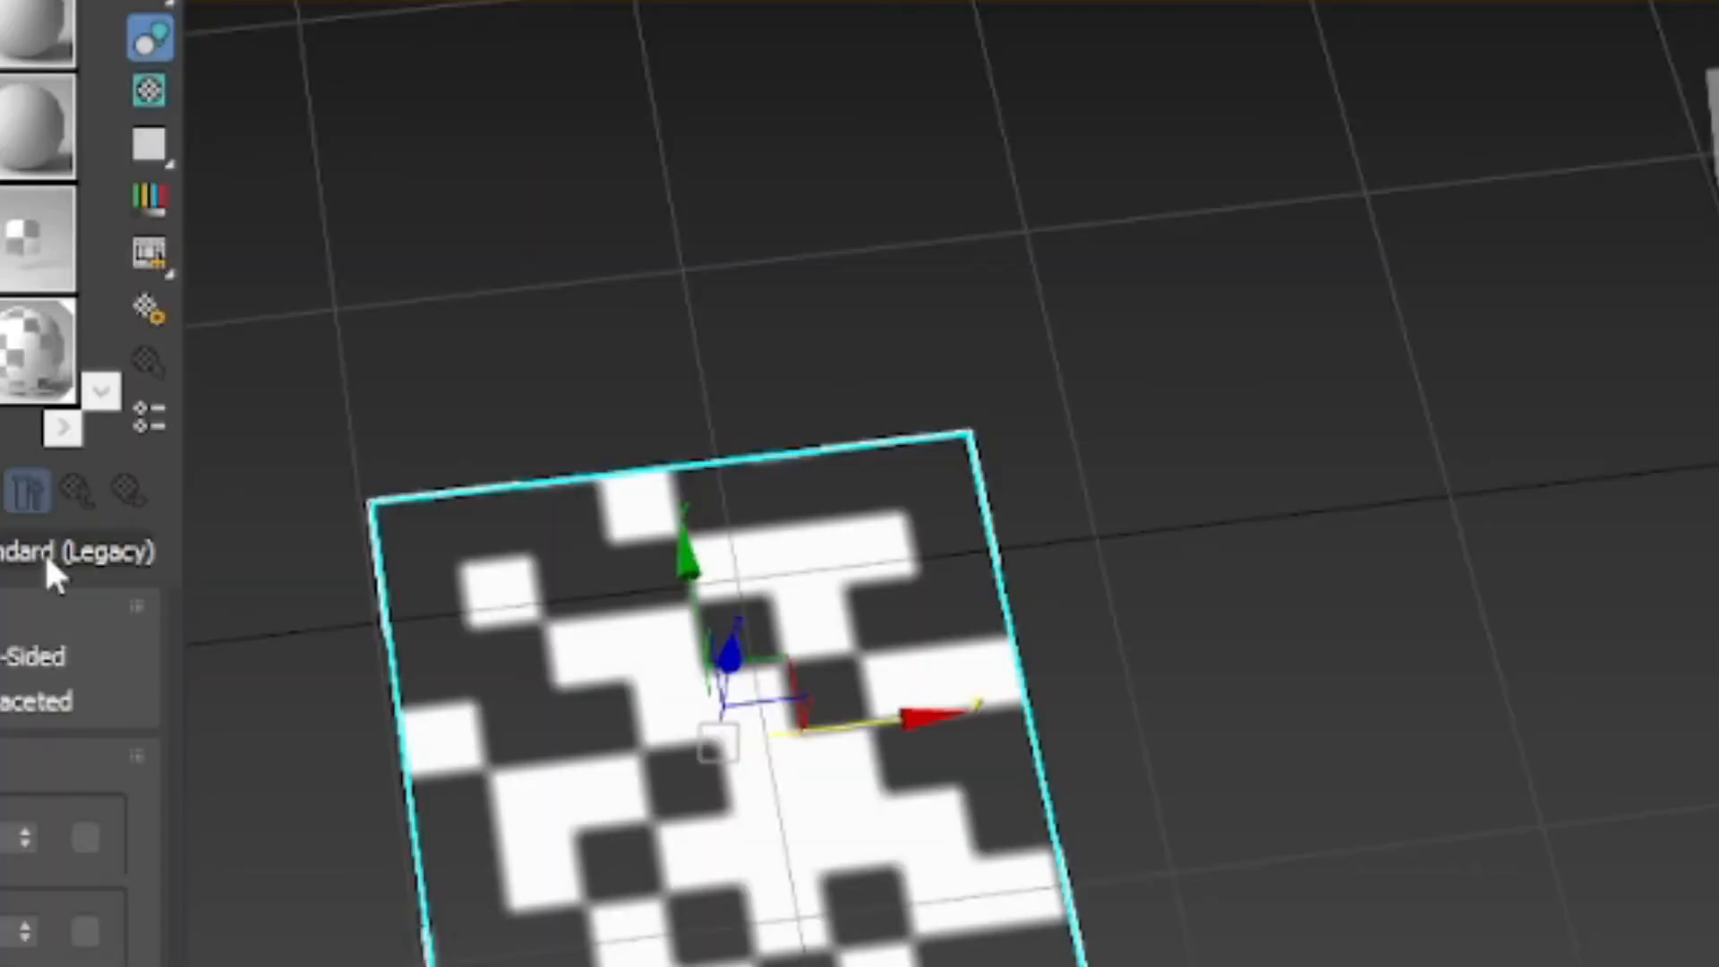
- Change the next unused third-row material to Multi/Sub-Object and set its number of materials to 9
{"action": "left_click", "coordinate": [53, 553]}
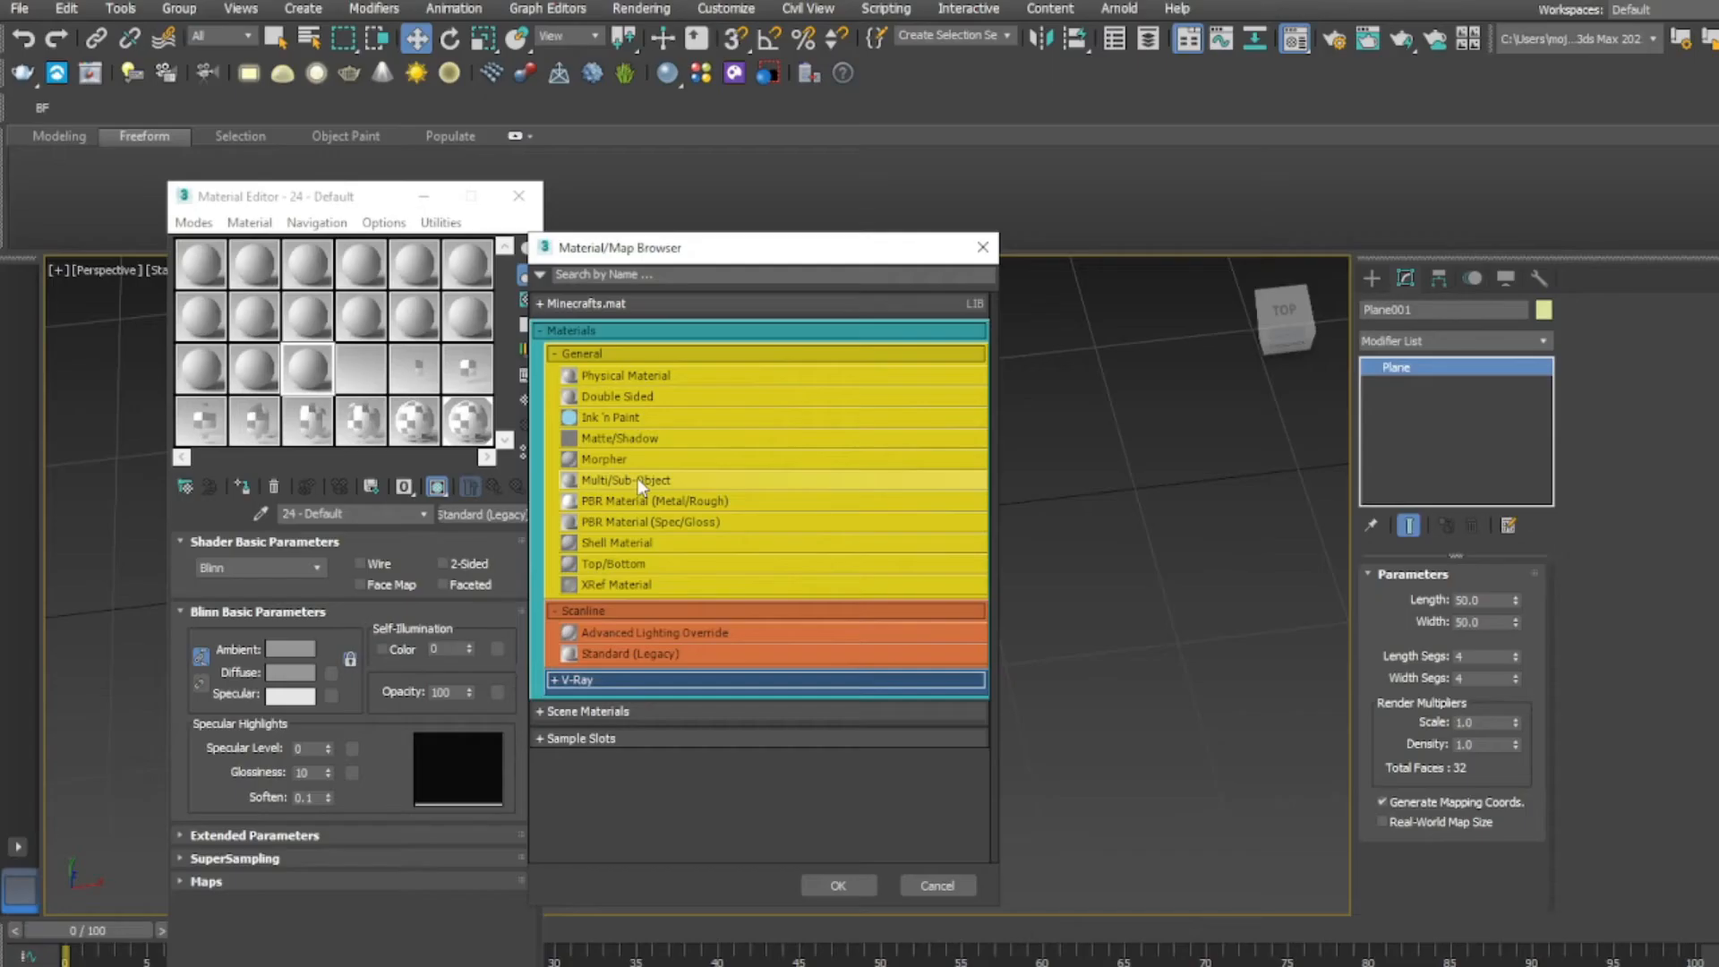
{"action": "double_click", "coordinate": [385, 478]}
{"action": "left_click", "coordinate": [323, 655]}
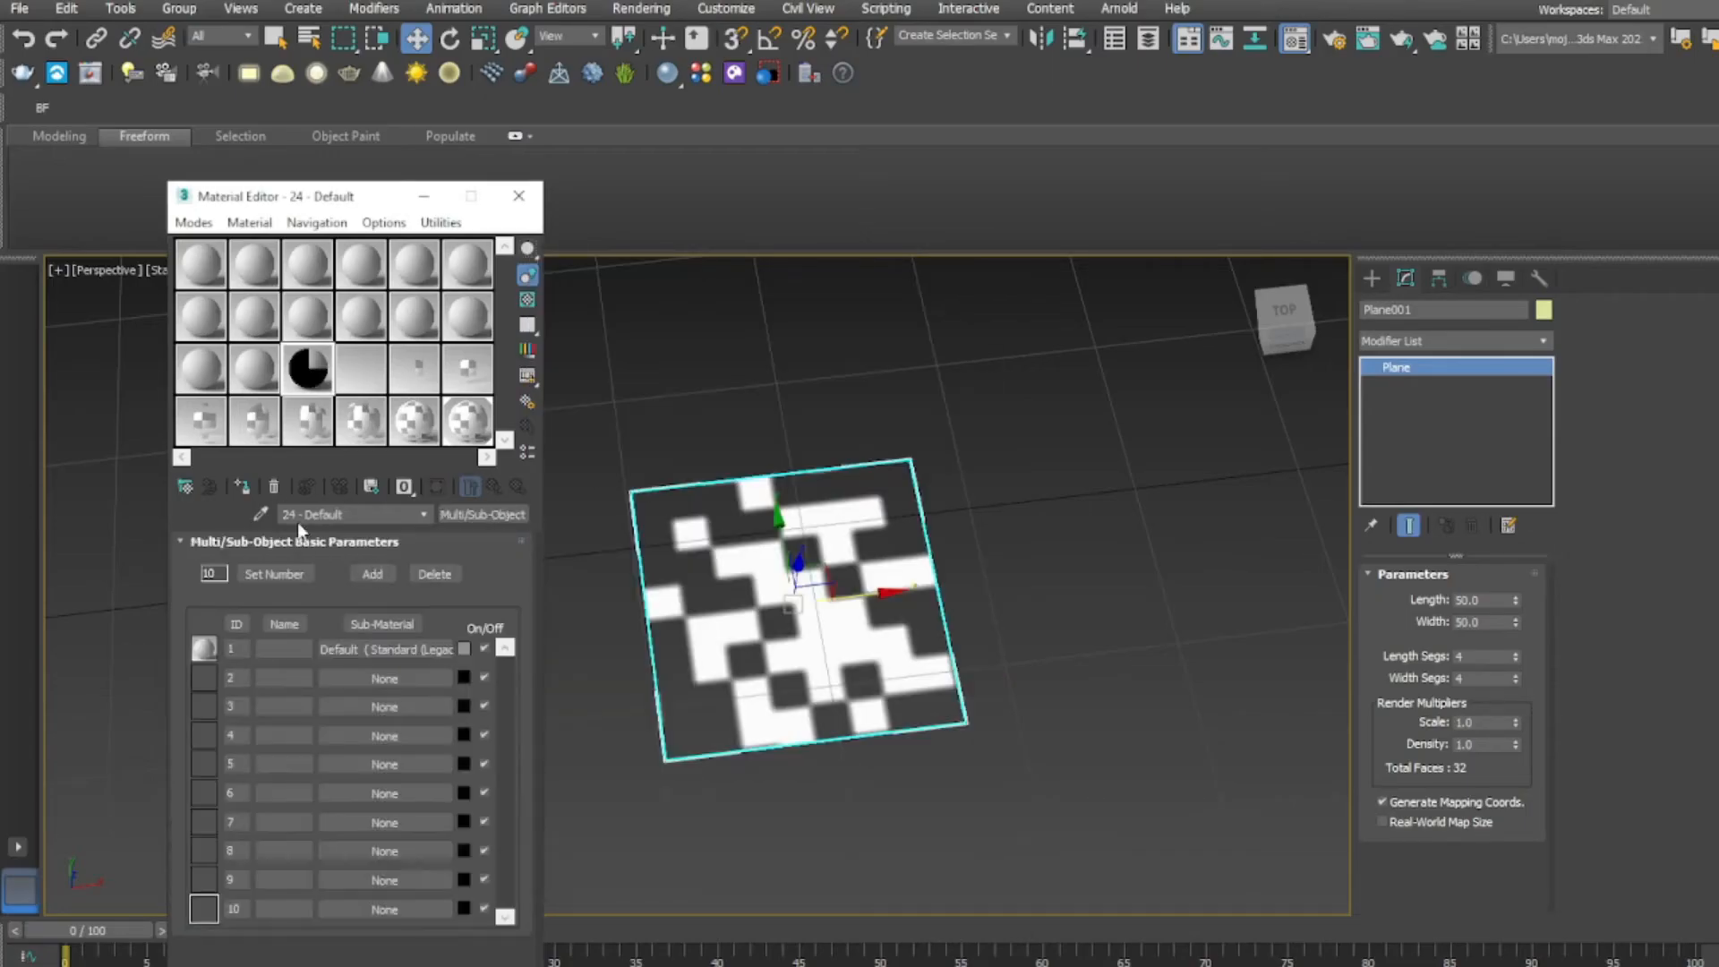
{"action": "left_click", "coordinate": [296, 580]}
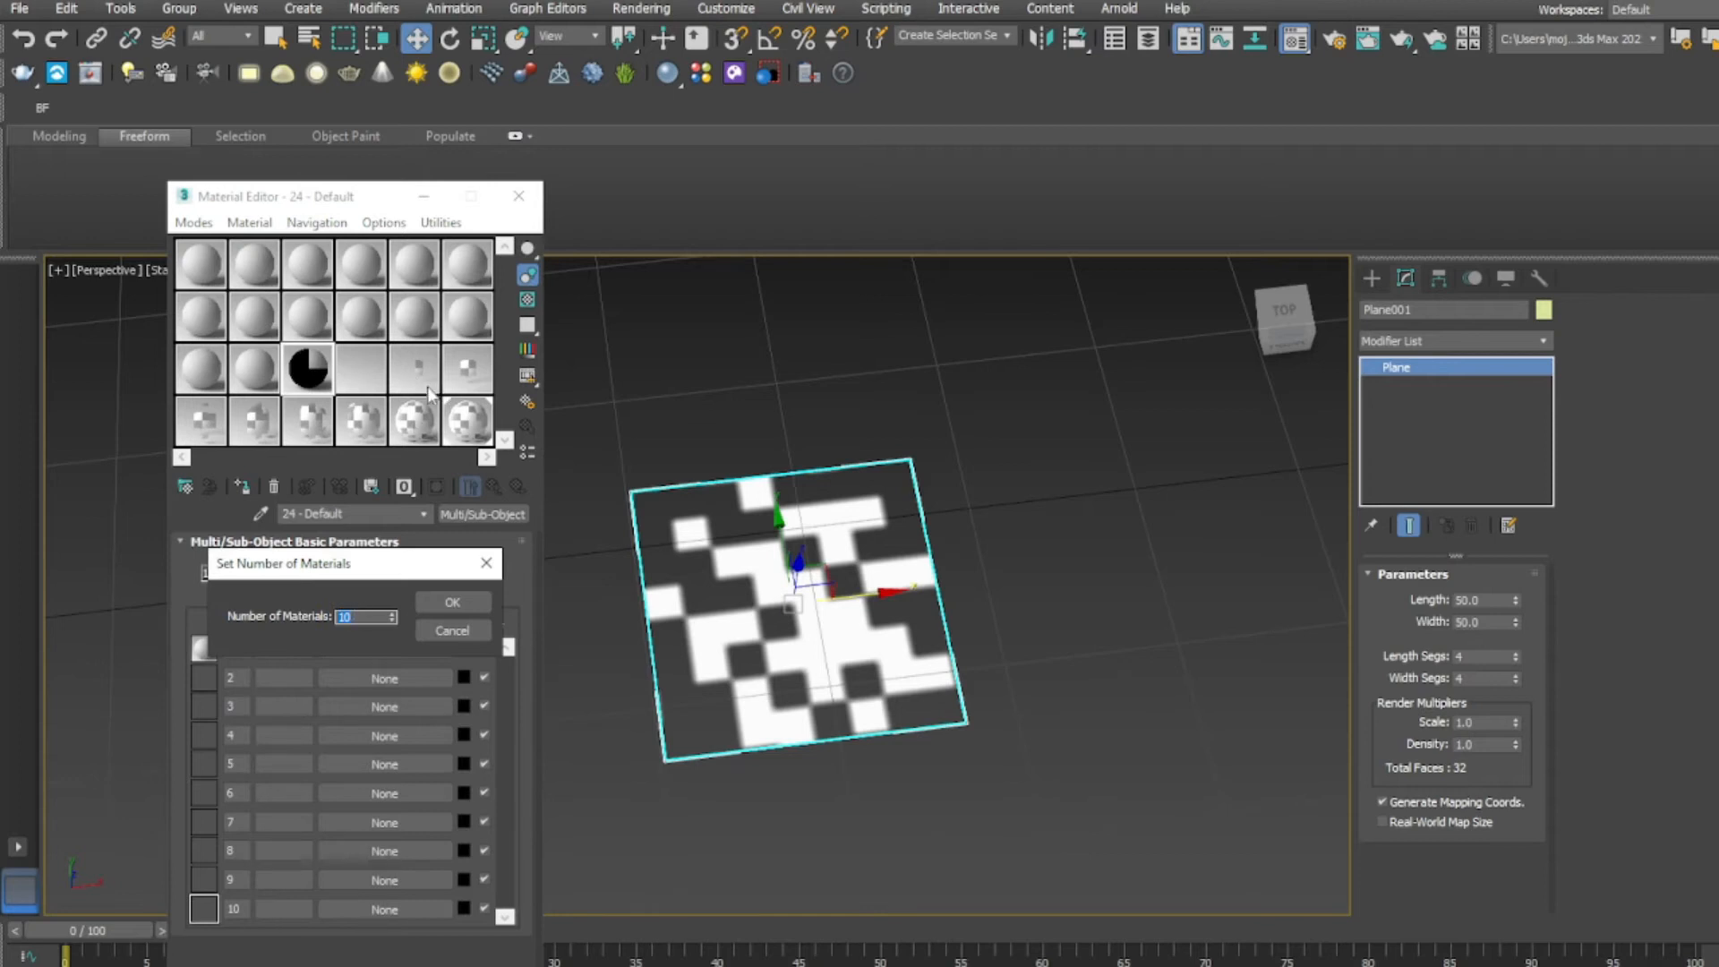
{"action": "left_click_drag", "start_coordinate": [382, 573], "coordinate": [503, 496]}
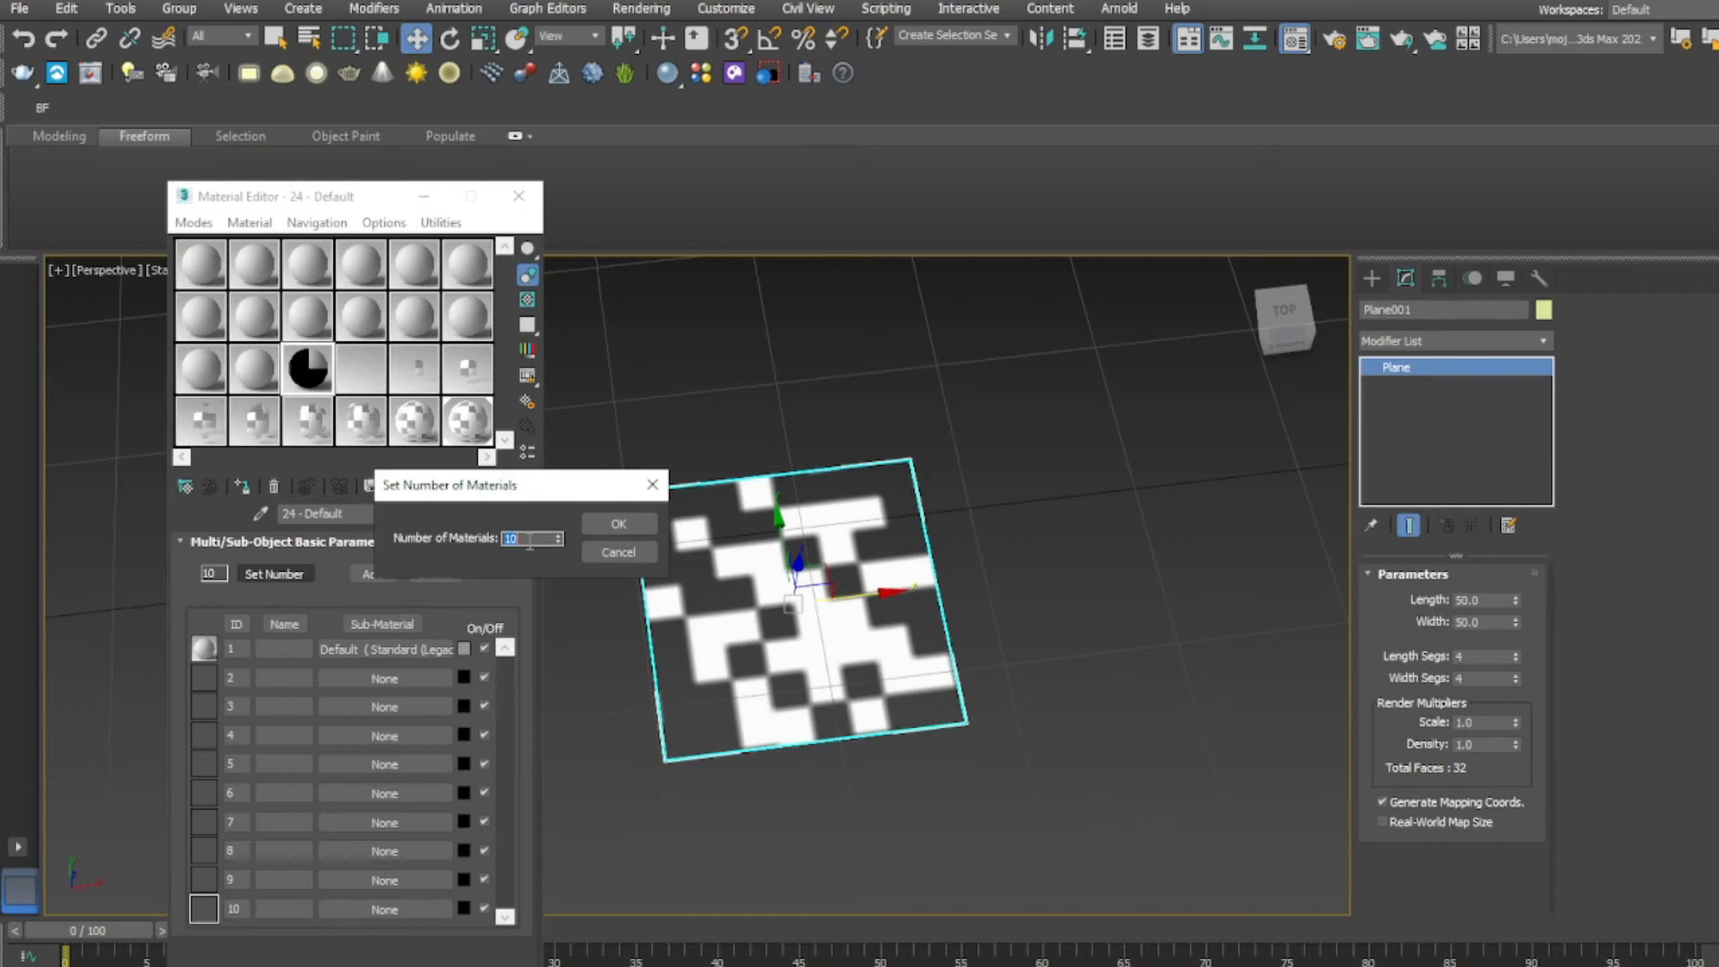
{"action": "type", "text": "9"}
{"action": "left_click", "coordinate": [618, 523]}
- Place the nine generic-particle materials, starting with the 1.png one, as instances in sub-material IDs 1 to 9
{"action": "left_click_drag", "start_coordinate": [468, 421], "coordinate": [394, 649]}
{"action": "left_click", "coordinate": [309, 675]}
{"action": "left_click_drag", "start_coordinate": [415, 421], "coordinate": [381, 678]}
{"action": "left_click", "coordinate": [309, 675]}
{"action": "left_click_drag", "start_coordinate": [362, 422], "coordinate": [374, 710]}
{"action": "left_click", "coordinate": [309, 675]}
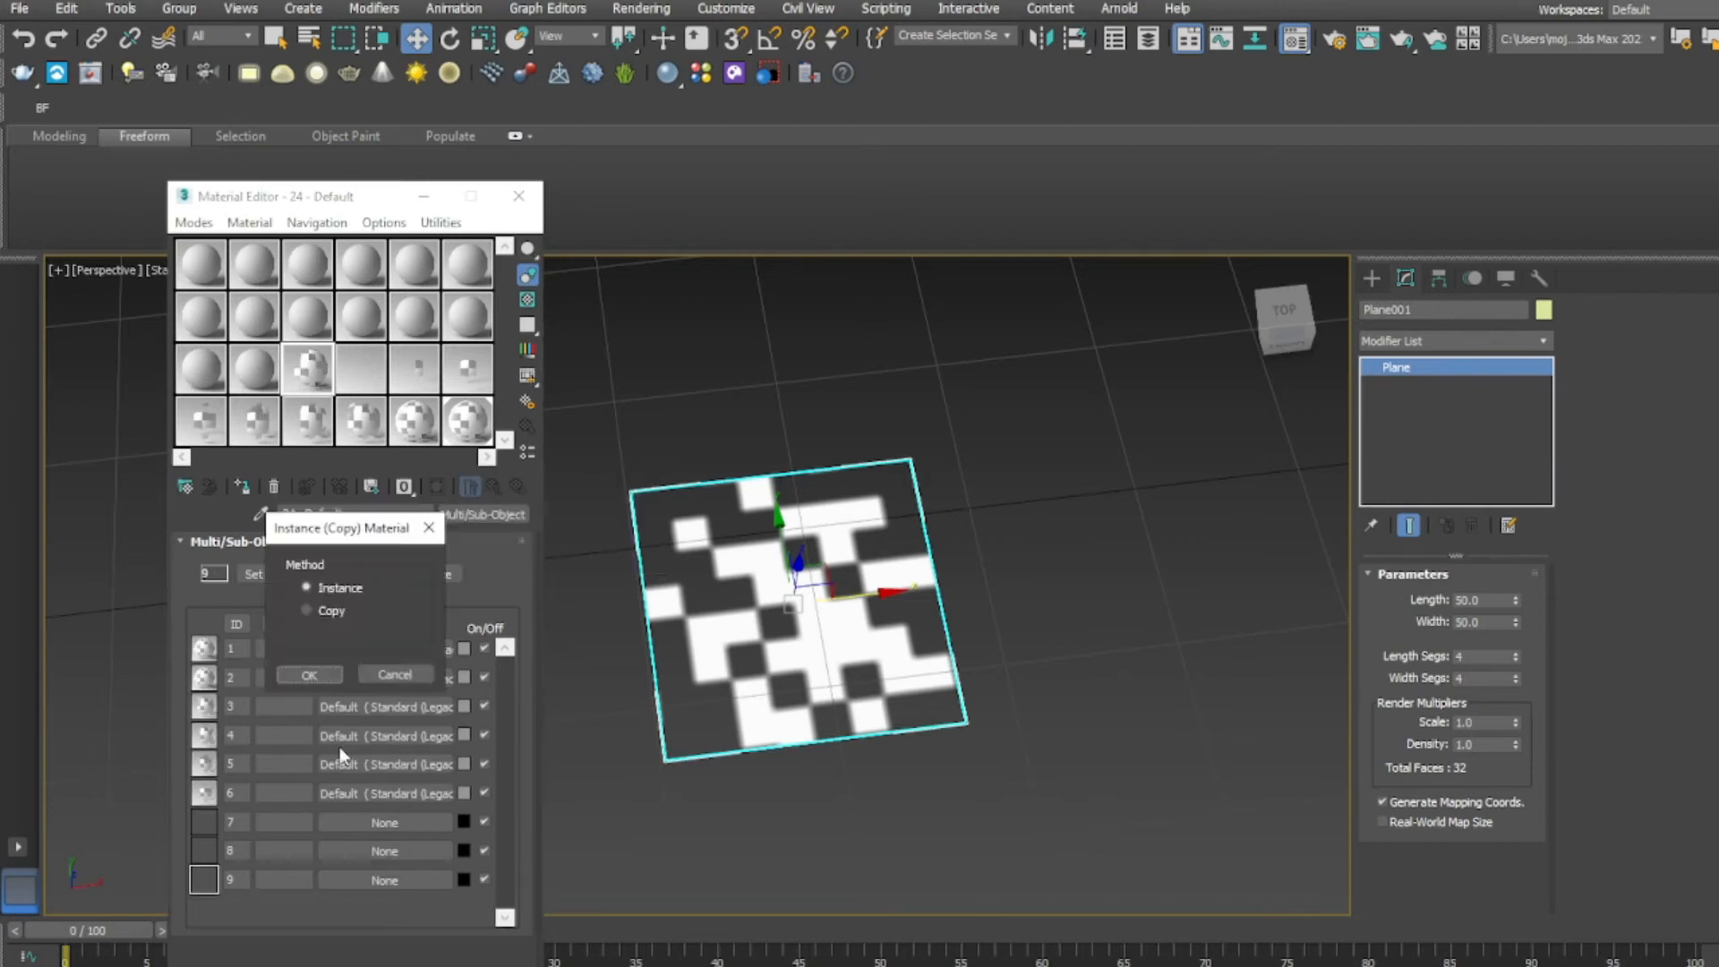
{"action": "left_click", "coordinate": [309, 674]}
{"action": "left_click_drag", "start_coordinate": [414, 368], "coordinate": [371, 850]}
{"action": "left_click", "coordinate": [309, 675]}
{"action": "left_click_drag", "start_coordinate": [361, 368], "coordinate": [362, 880]}
{"action": "left_click", "coordinate": [309, 675]}
- Add a Material modifier to the generic-particle plane
{"action": "left_click", "coordinate": [1497, 335]}
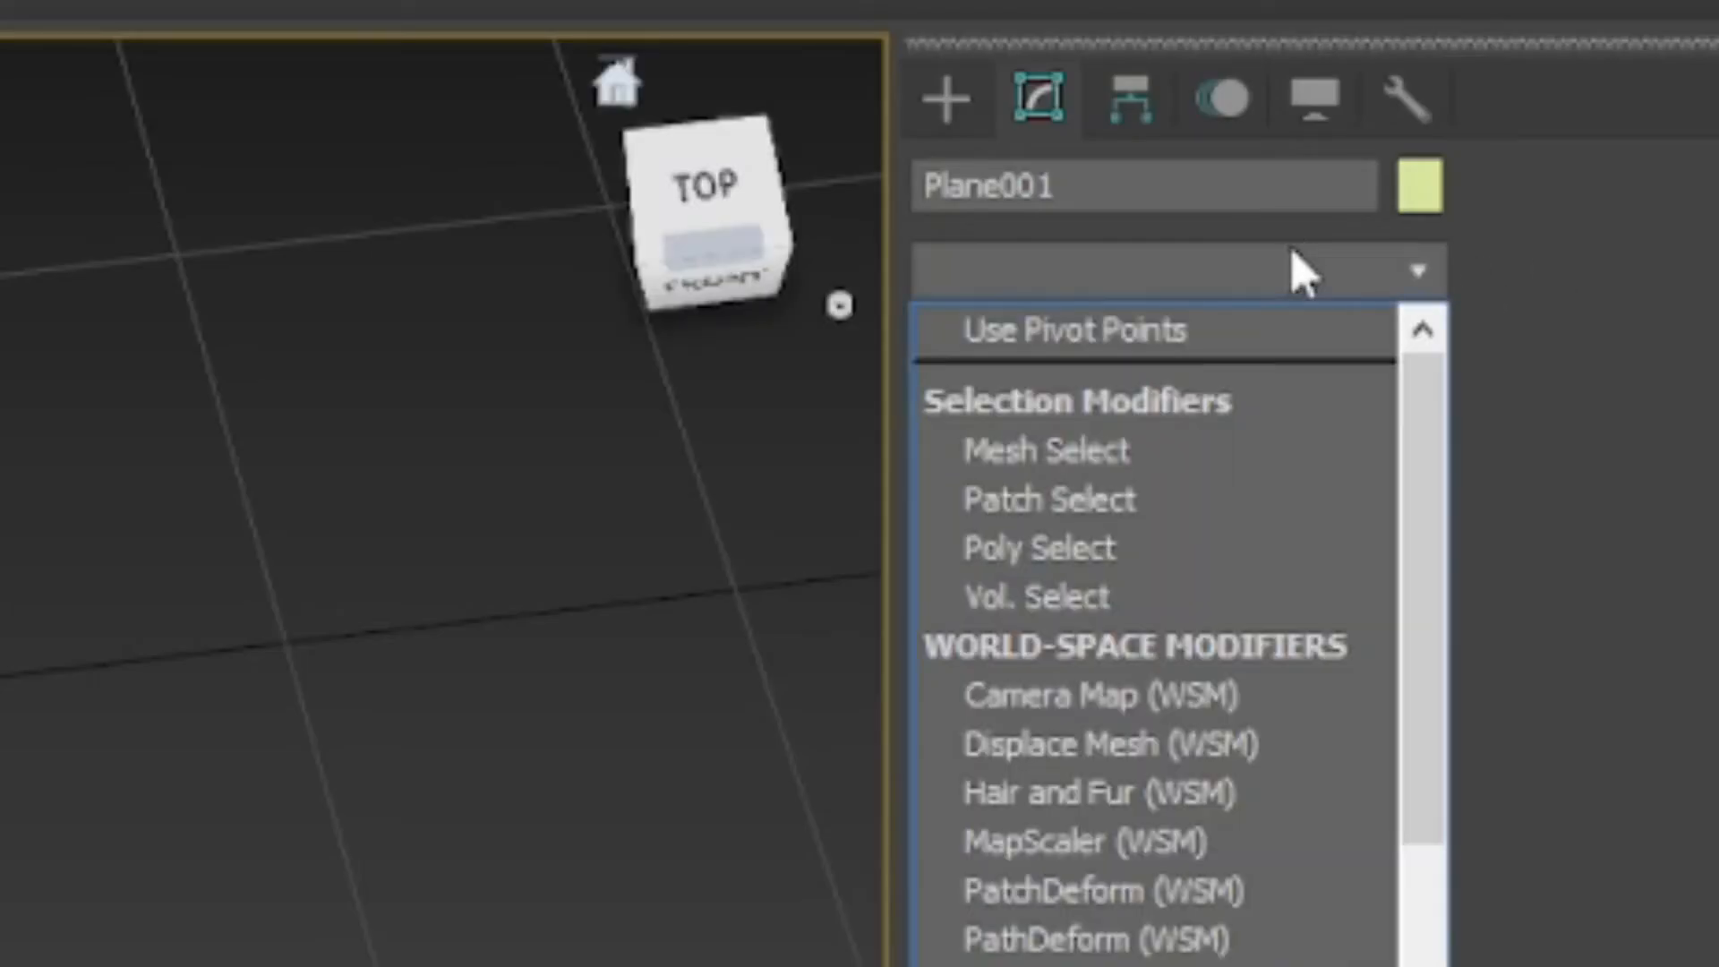
{"action": "type", "text": "mat"}
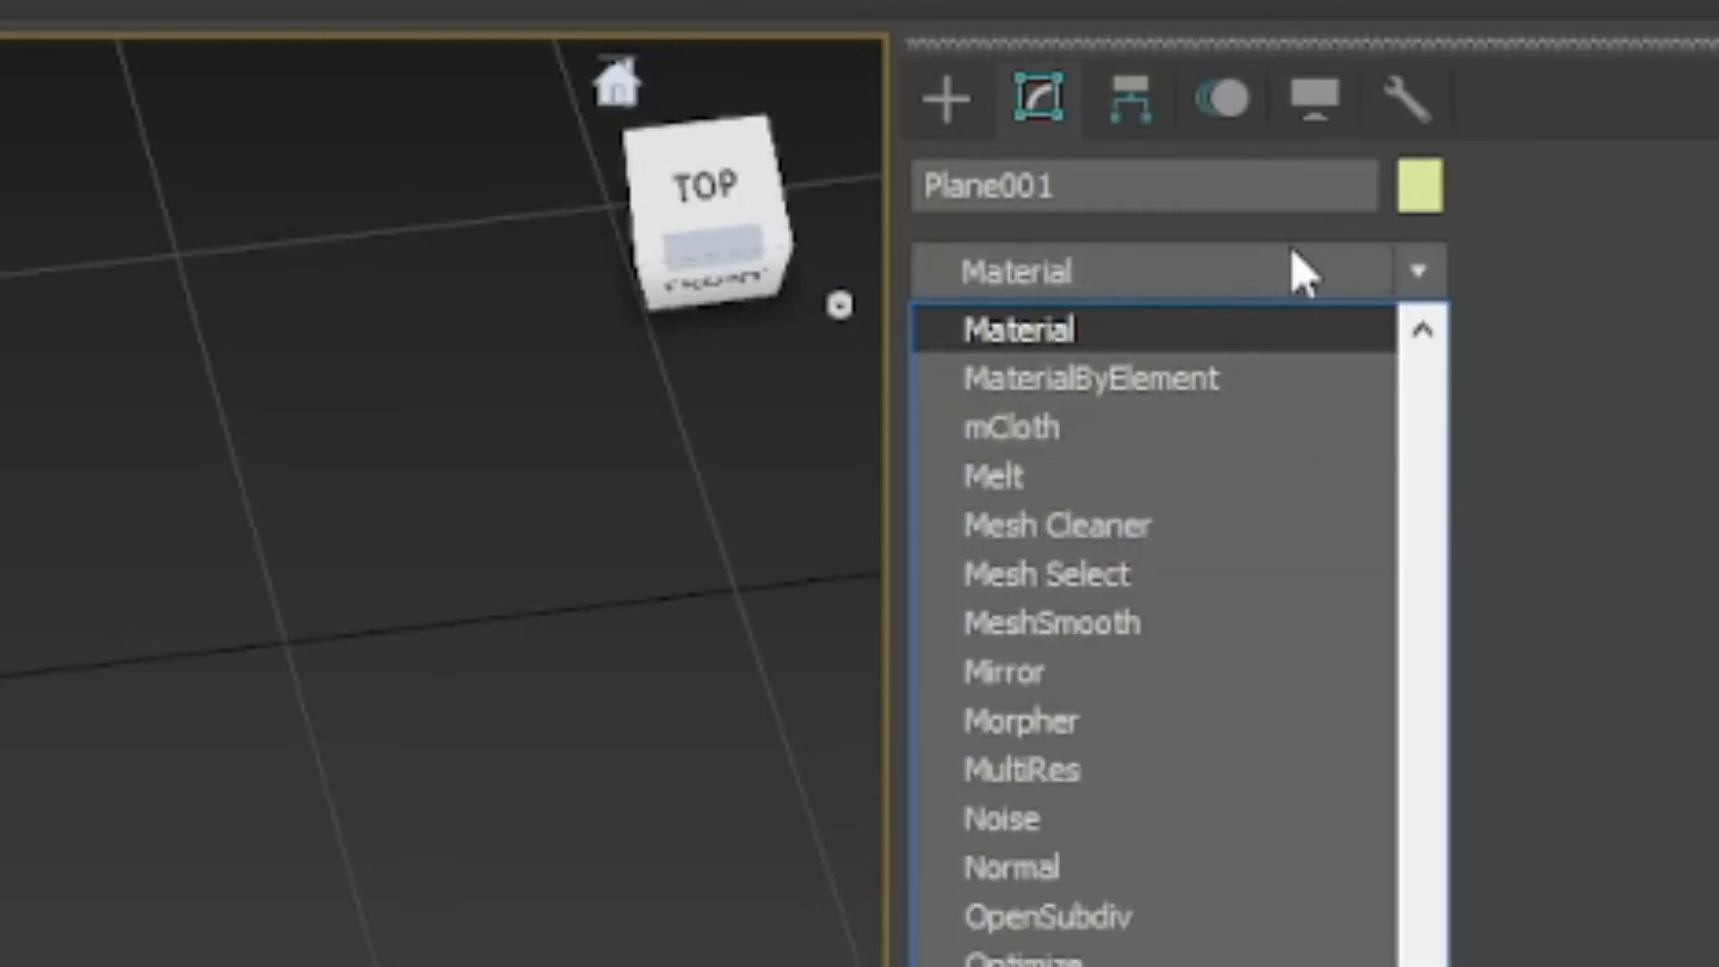
{"action": "key", "text": "Return"}
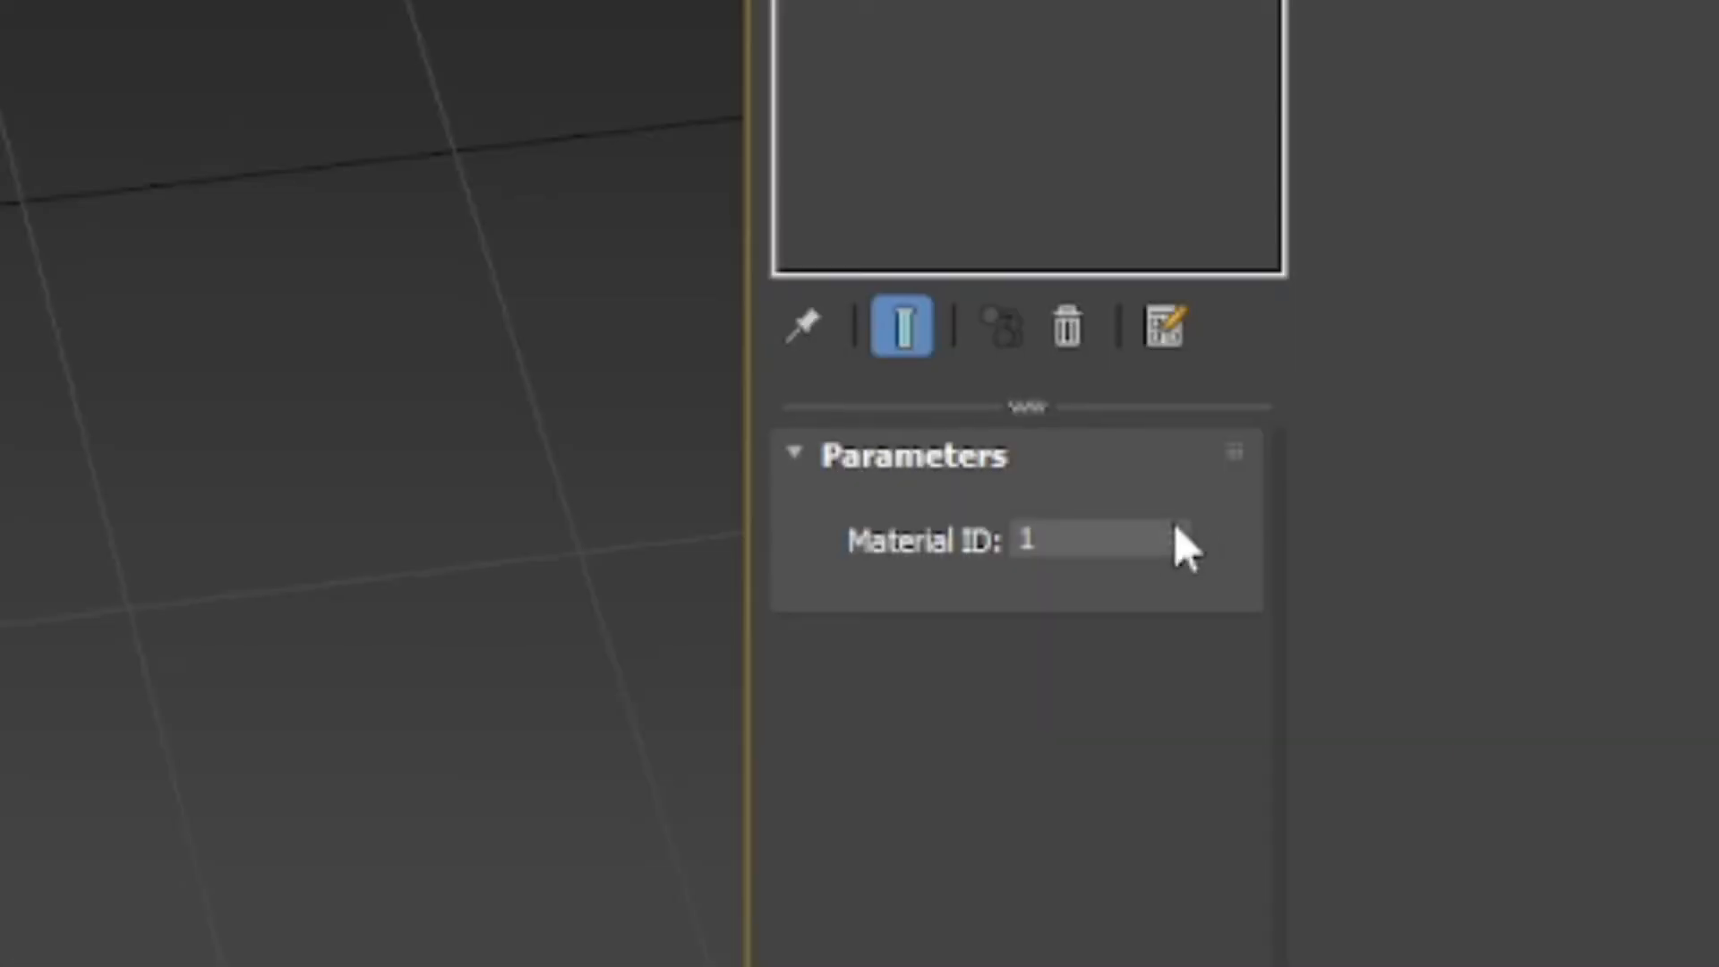
- Cycle the plane's Material ID up from 1 to preview each generic-particle material on it
{"action": "left_click", "coordinate": [1172, 528]}
{"action": "left_click", "coordinate": [1172, 528]}
{"action": "left_click", "coordinate": [1172, 528]}
{"action": "left_click", "coordinate": [1172, 528]}
{"action": "left_click", "coordinate": [1172, 527]}
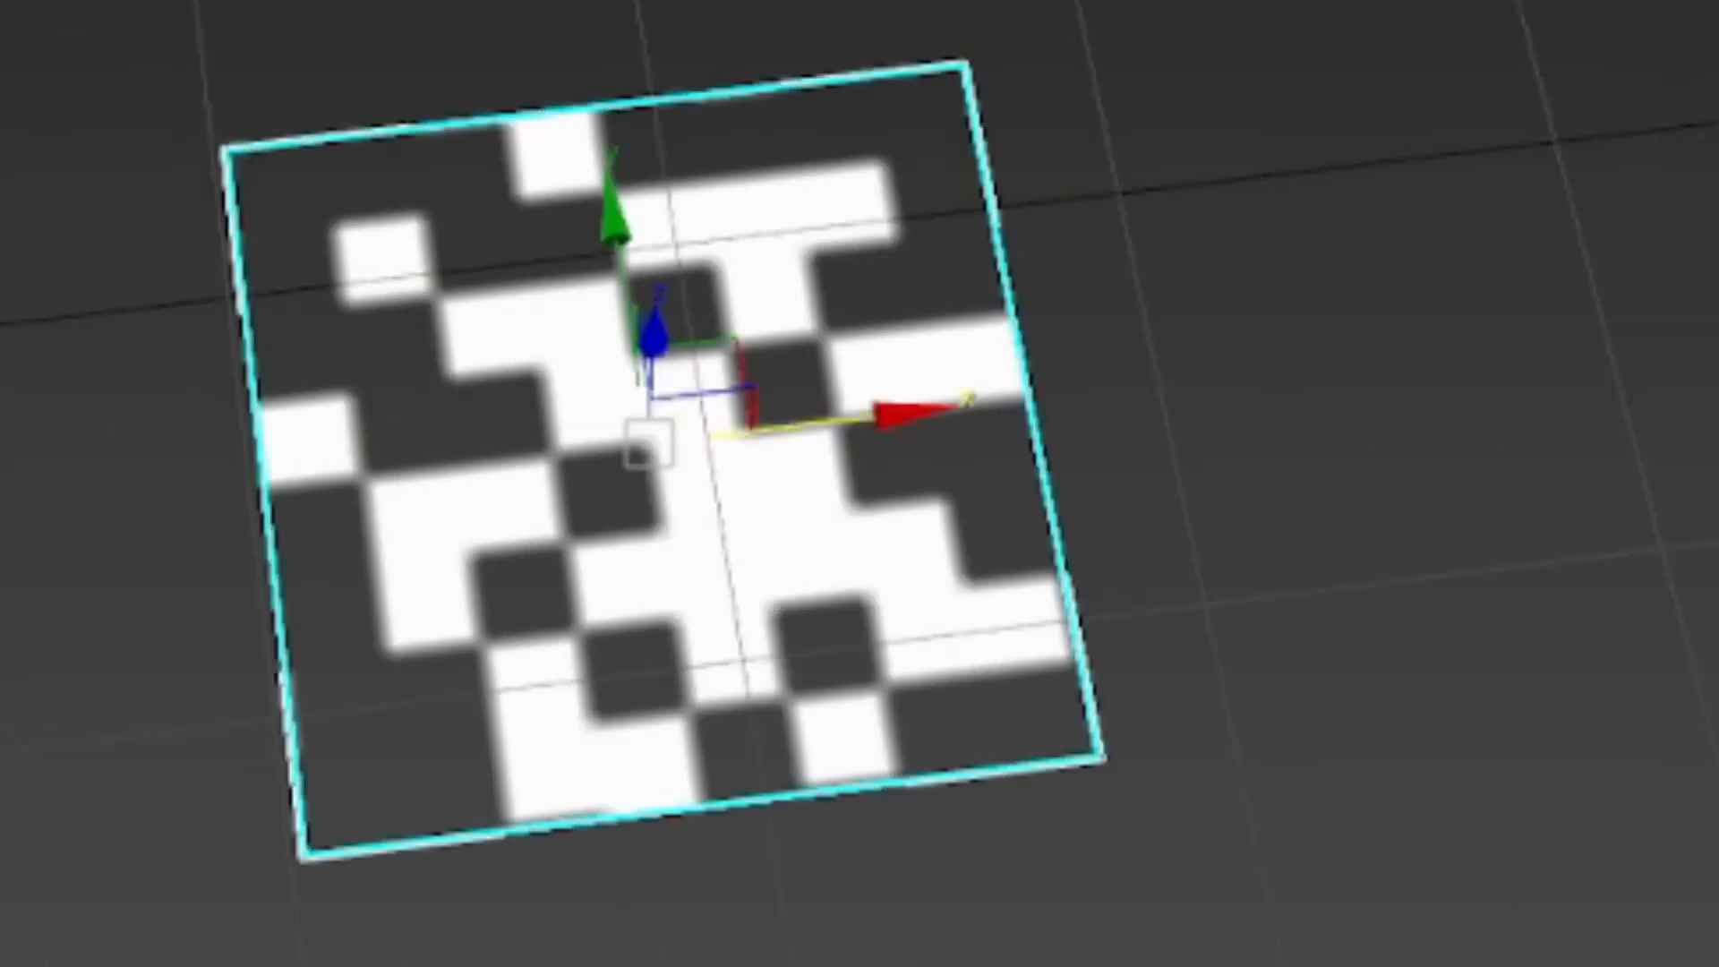
{"action": "left_click", "coordinate": [1513, 601]}
{"action": "left_click", "coordinate": [1513, 602]}
{"action": "left_click", "coordinate": [1512, 601]}
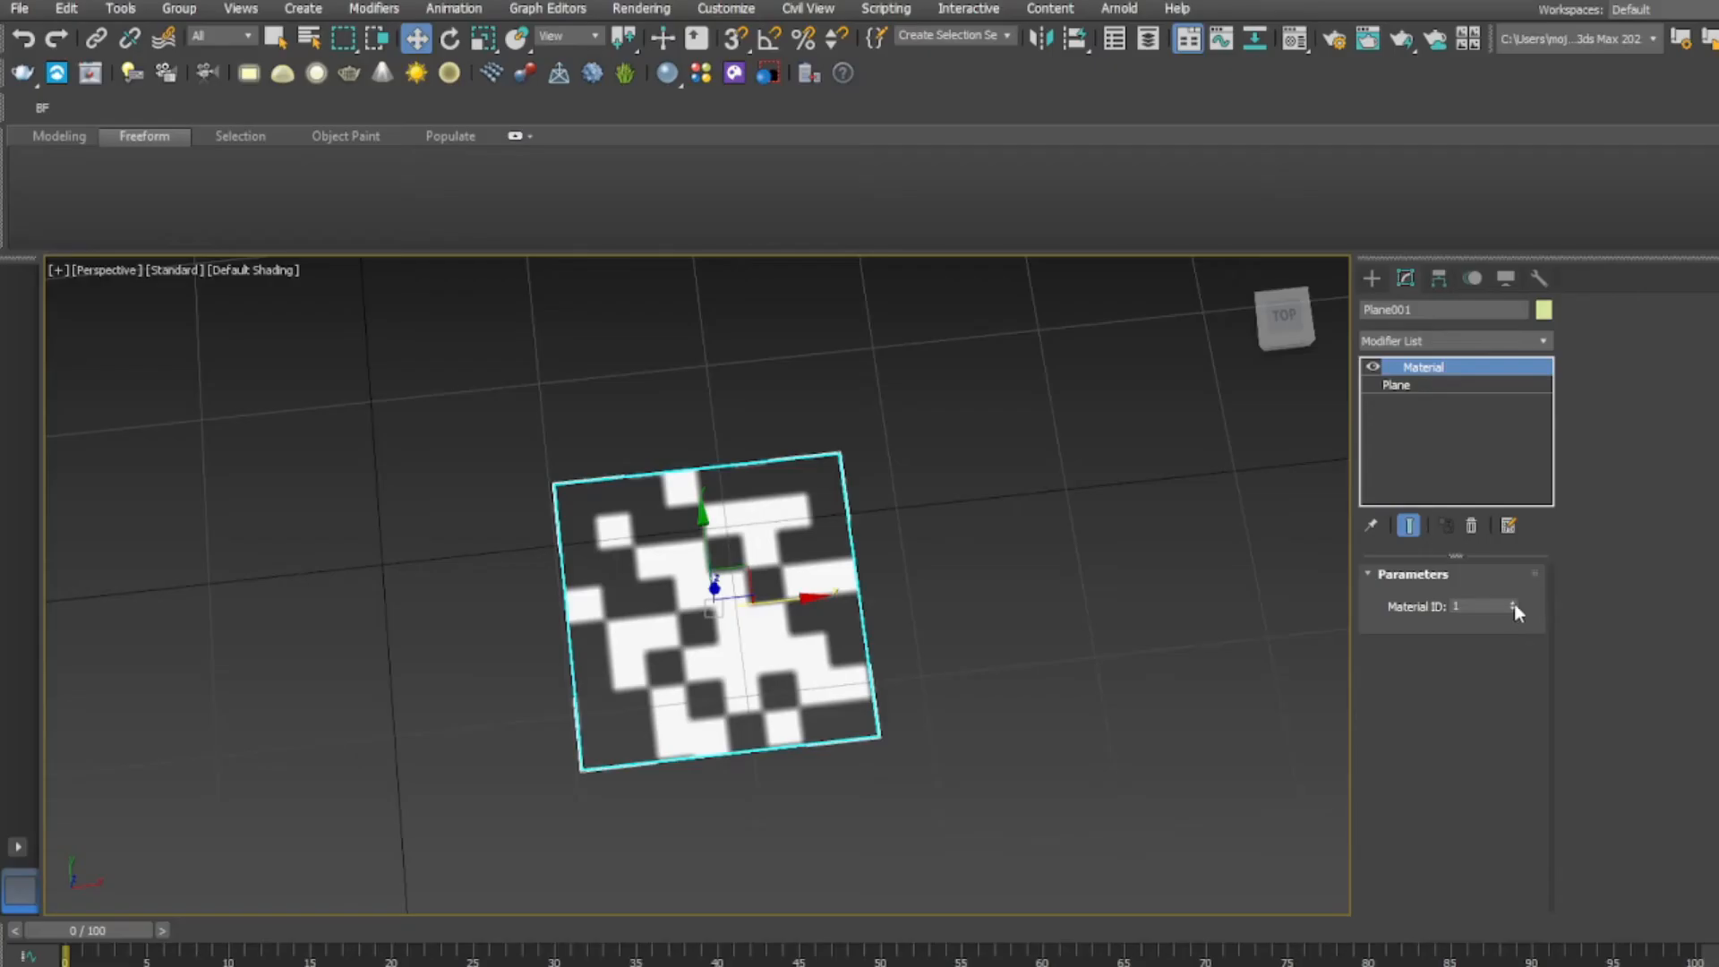
{"action": "left_click", "coordinate": [1513, 602]}
{"action": "left_click", "coordinate": [1513, 601]}
{"action": "left_click", "coordinate": [1513, 604]}
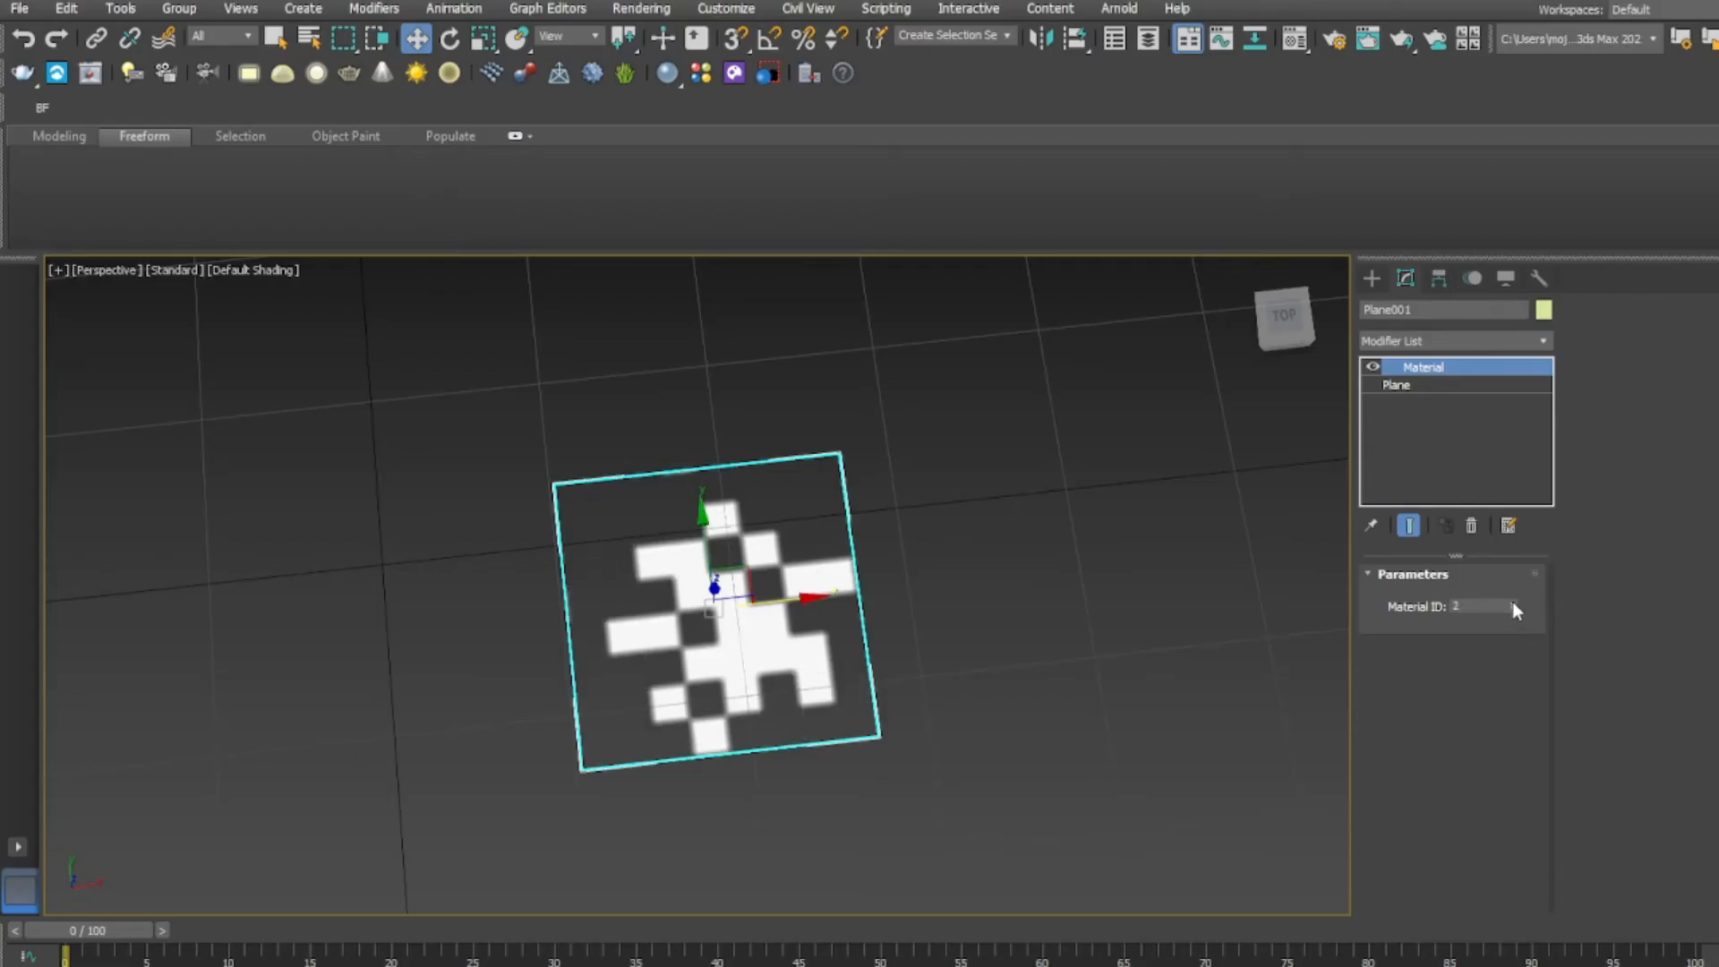
{"action": "left_click", "coordinate": [1513, 603]}
{"action": "left_click", "coordinate": [1513, 604]}
{"action": "left_click", "coordinate": [1513, 603]}
{"action": "left_click", "coordinate": [1512, 603]}
{"action": "left_click_drag", "start_coordinate": [1512, 603], "coordinate": [1506, 645]}
{"action": "left_click", "coordinate": [1512, 601]}
{"action": "left_click", "coordinate": [1513, 601]}
{"action": "left_click", "coordinate": [1513, 601]}
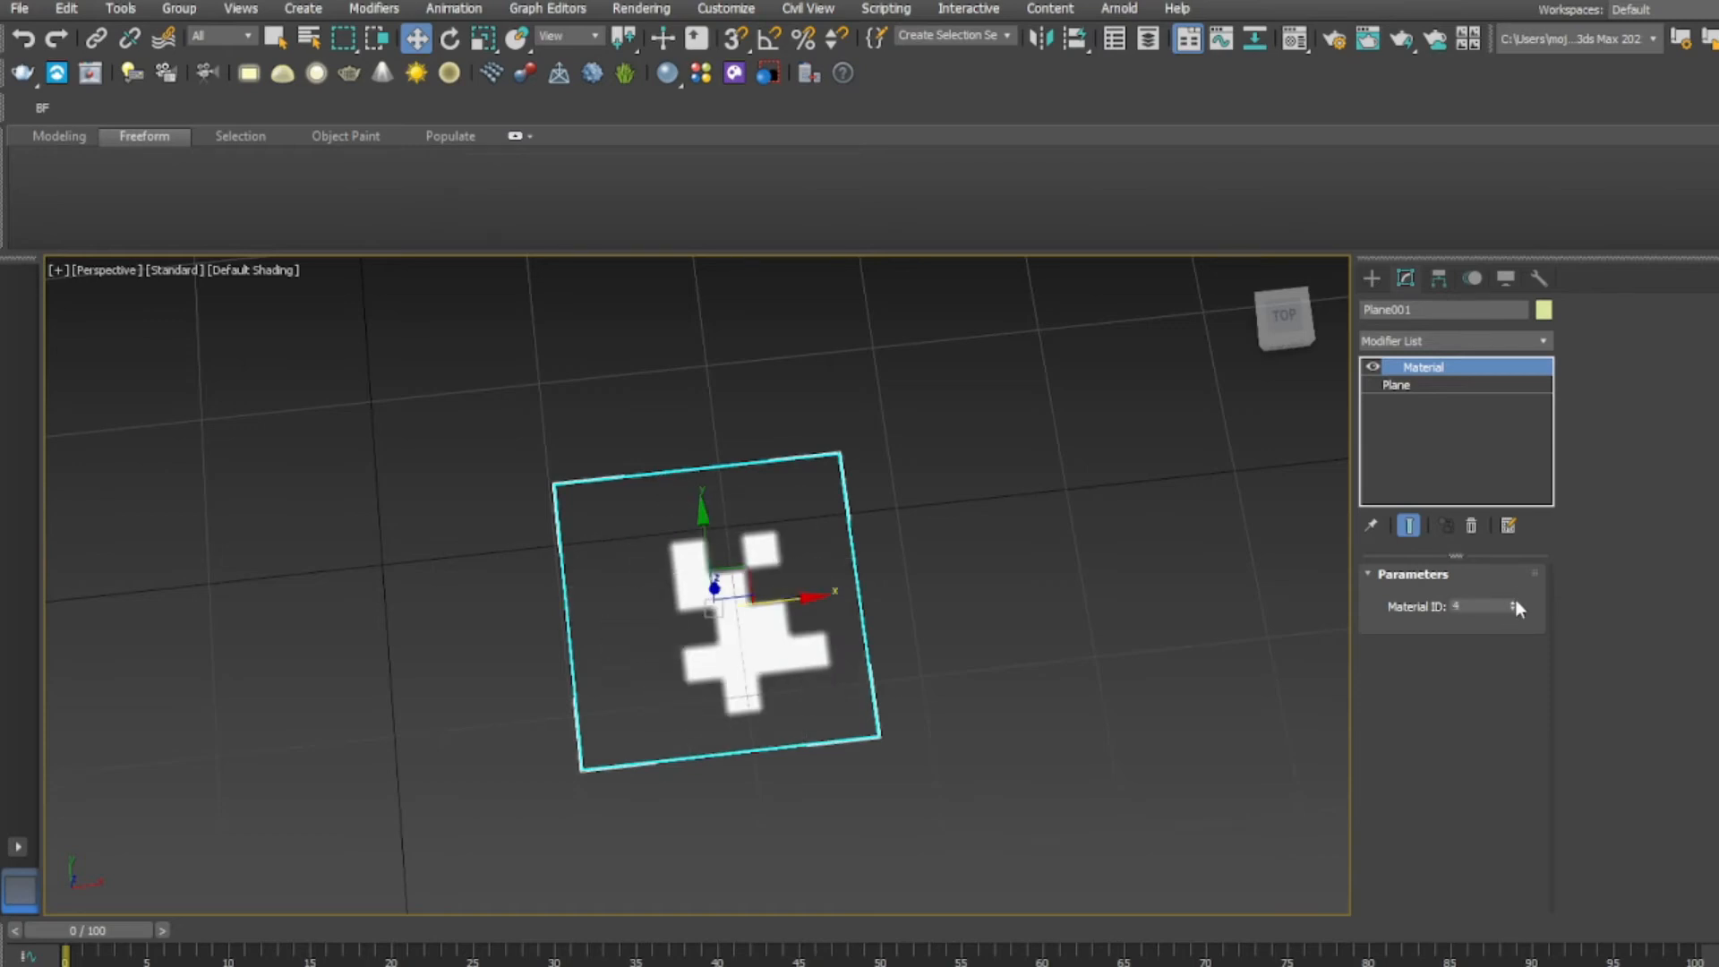
{"action": "left_click", "coordinate": [1513, 603]}
{"action": "left_click", "coordinate": [1513, 602]}
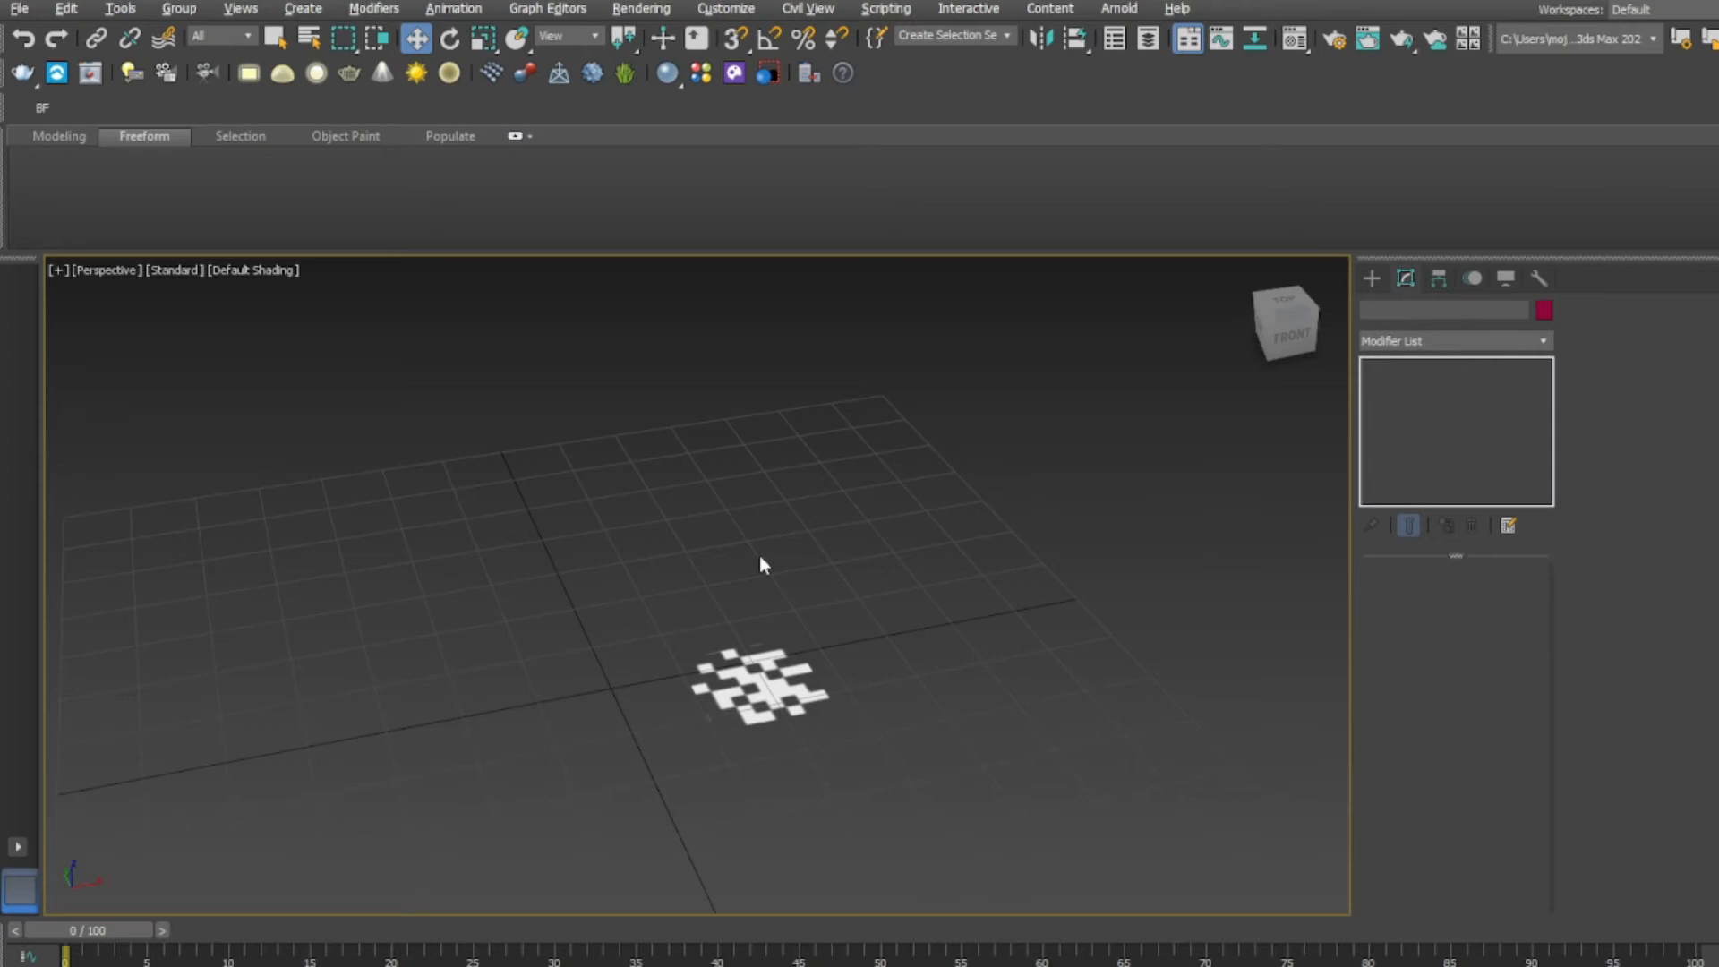
{"action": "middle_click_drag", "start_coordinate": [825, 643], "coordinate": [742, 506]}
{"action": "scroll", "coordinate": [766, 550], "scroll_direction": "up", "scroll_amount": 3}
{"action": "scroll", "coordinate": [742, 506], "scroll_direction": "down", "scroll_amount": 2}
{"action": "scroll", "coordinate": [771, 725], "scroll_direction": "down", "scroll_amount": 4}
{"action": "middle_click_drag", "start_coordinate": [771, 734], "coordinate": [741, 497], "text": "alt"}
{"action": "scroll", "coordinate": [754, 617], "scroll_direction": "up", "scroll_amount": 2}
{"action": "scroll", "coordinate": [691, 575], "scroll_direction": "down", "scroll_amount": 1}
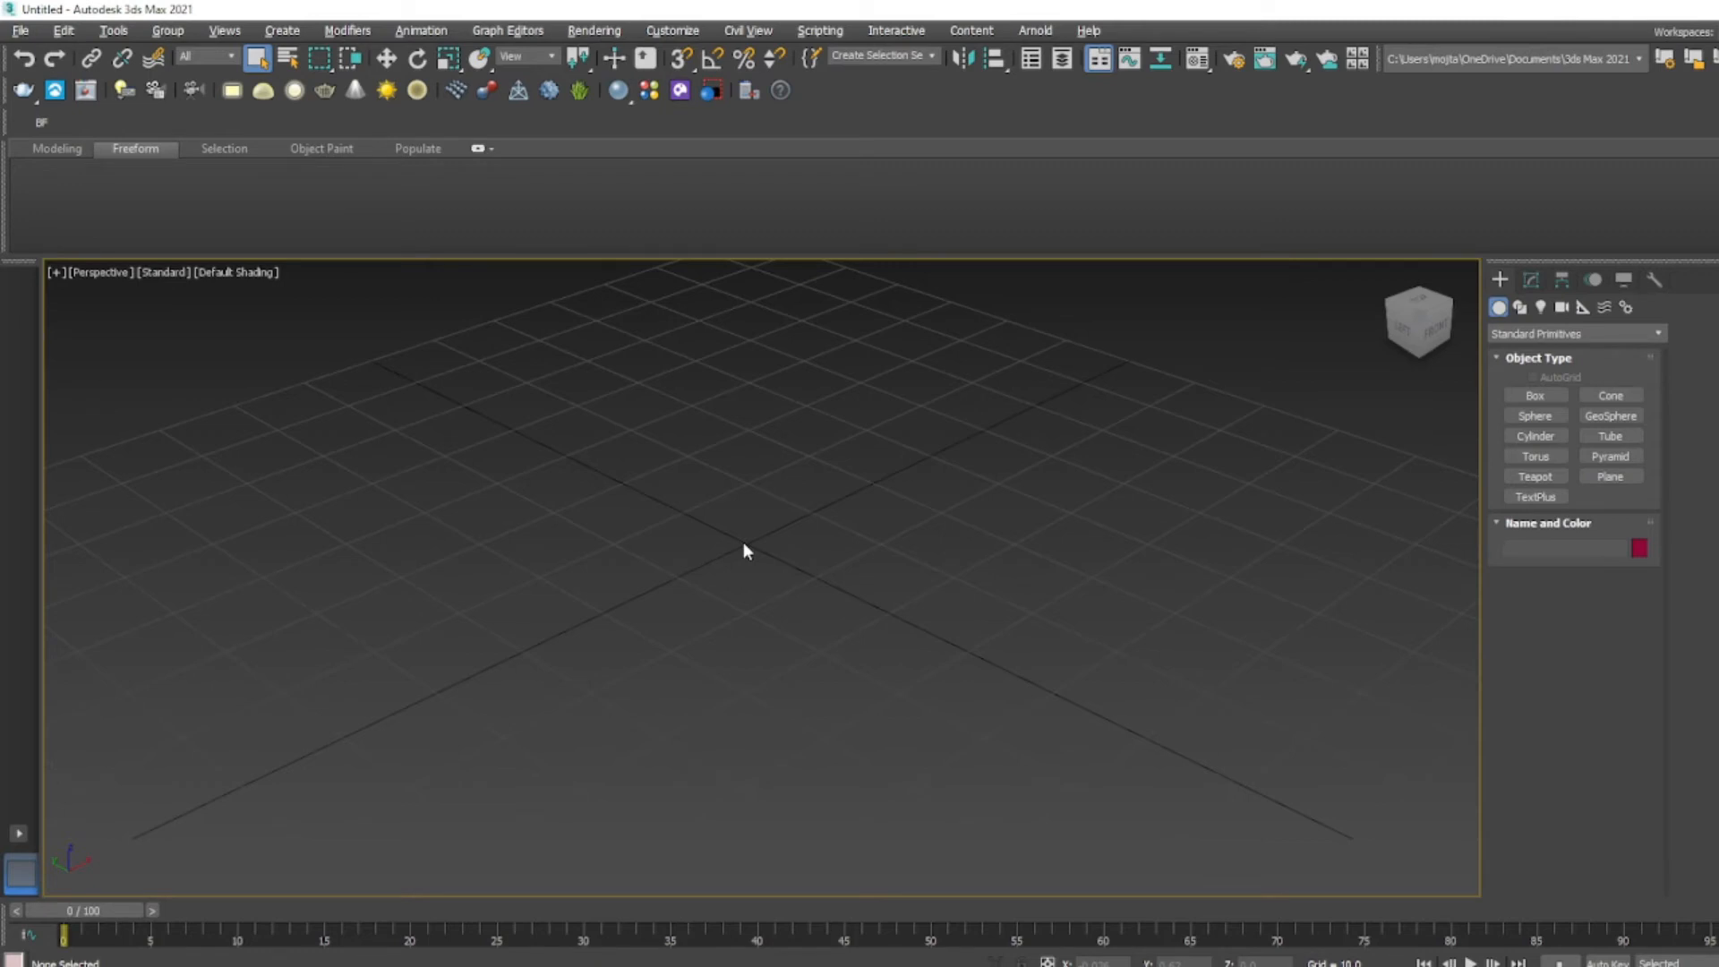
{"action": "scroll", "coordinate": [744, 506], "scroll_direction": "up", "scroll_amount": 4}
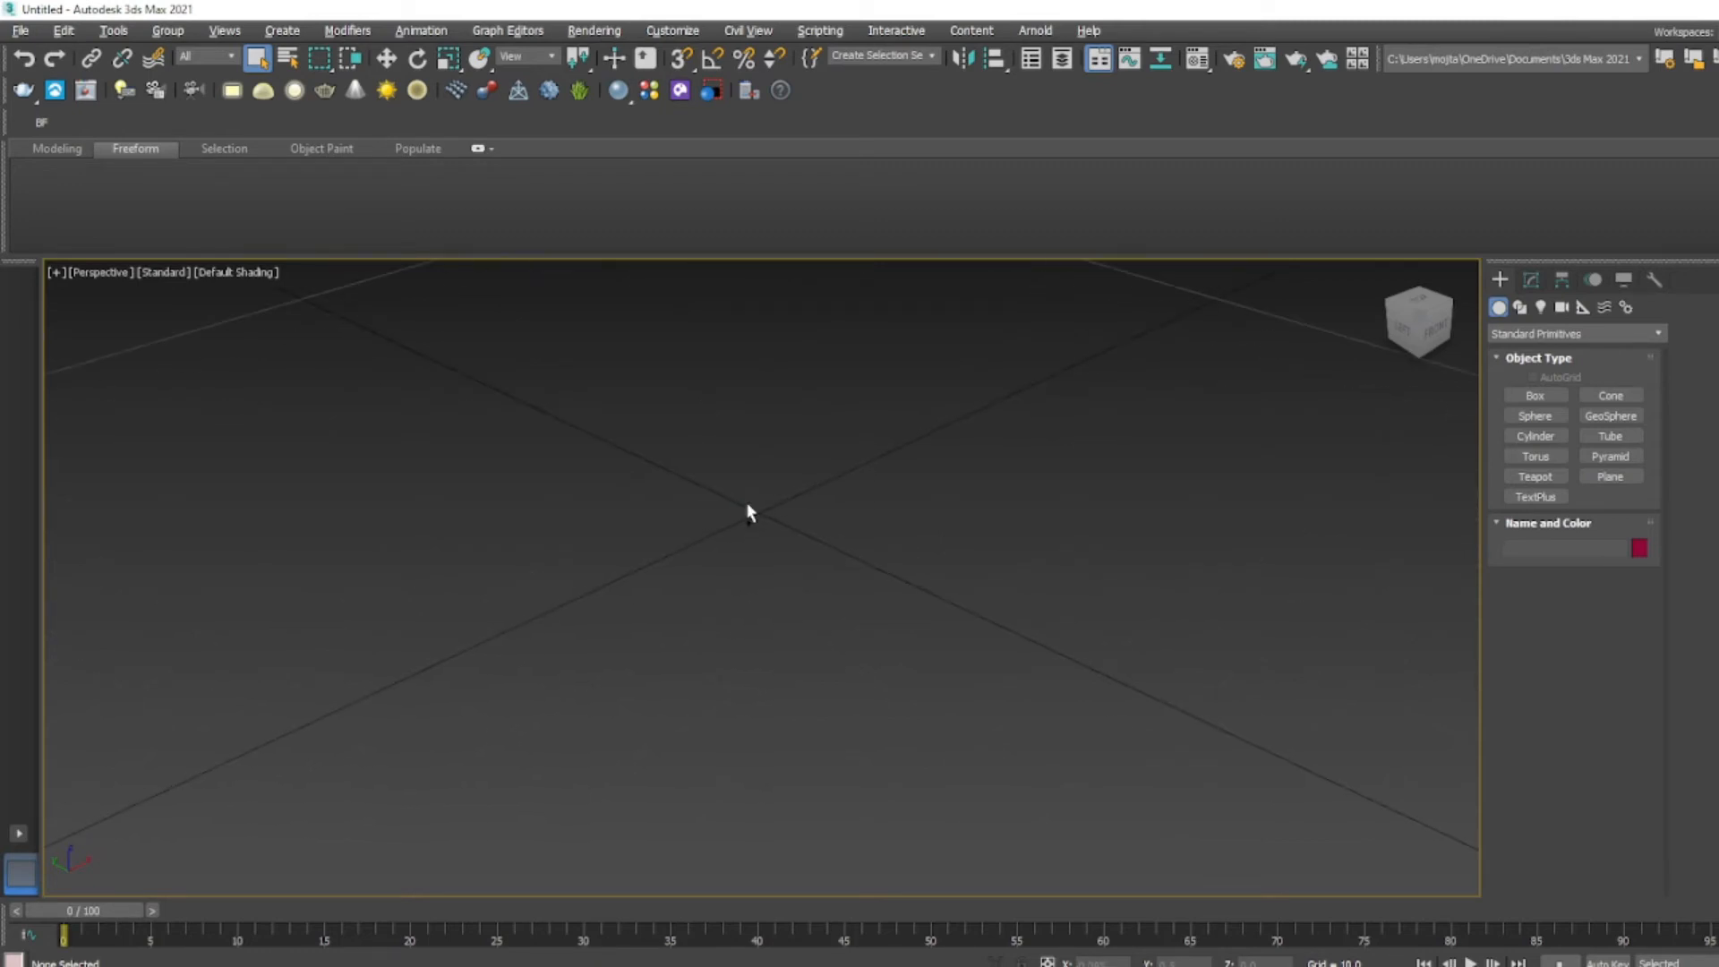
- Merge the saved particle planes into the Explosion.max scene, using the merged material for the duplicate material name
{"action": "left_click", "coordinate": [20, 30]}
{"action": "scroll", "coordinate": [627, 484], "scroll_direction": "down", "scroll_amount": 3}
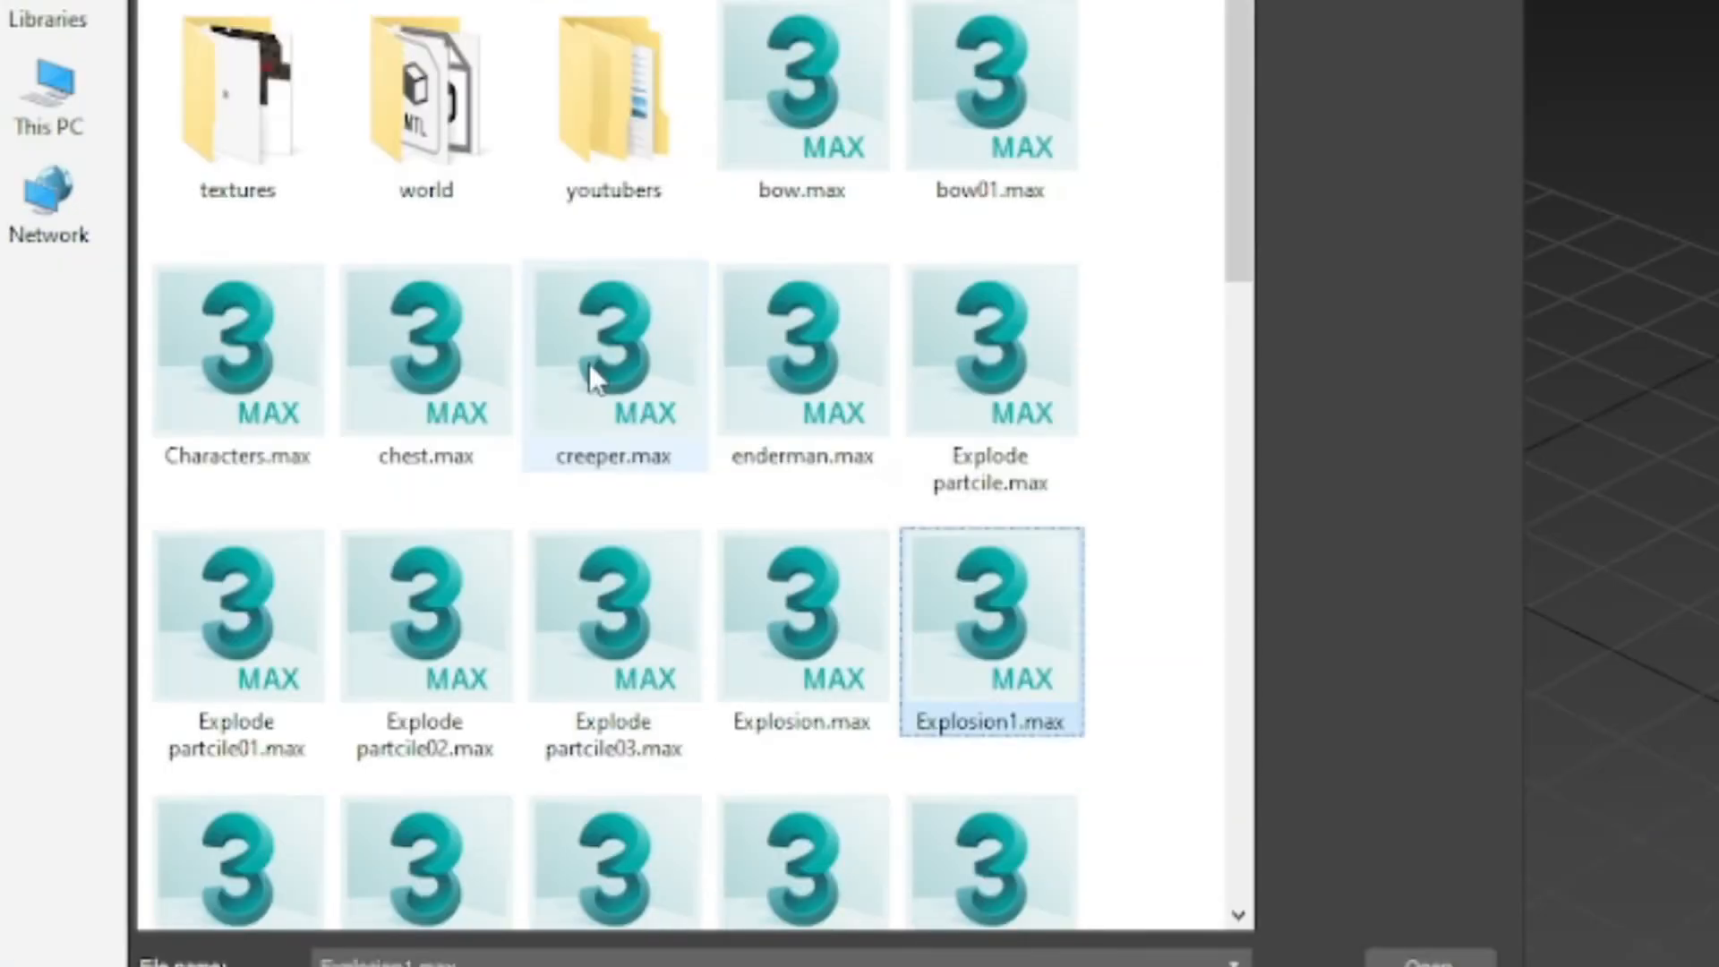
{"action": "scroll", "coordinate": [589, 363], "scroll_direction": "down", "scroll_amount": 1}
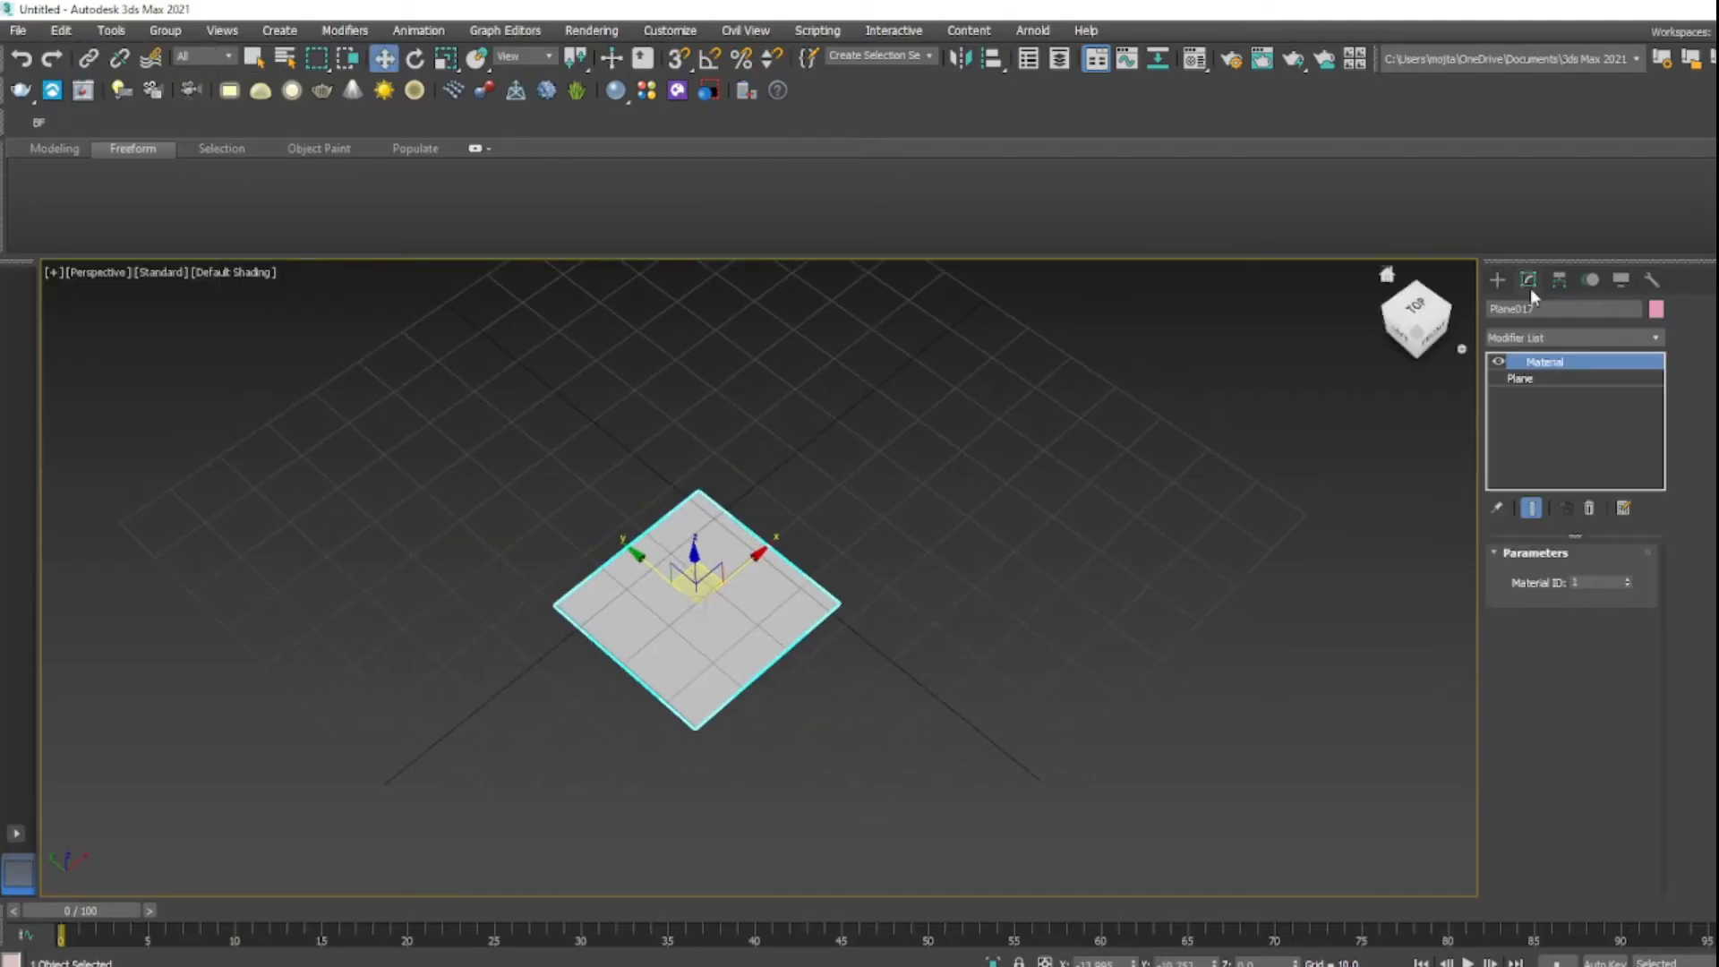
{"action": "key", "text": "shift+q"}
{"action": "left_click", "coordinate": [340, 217]}
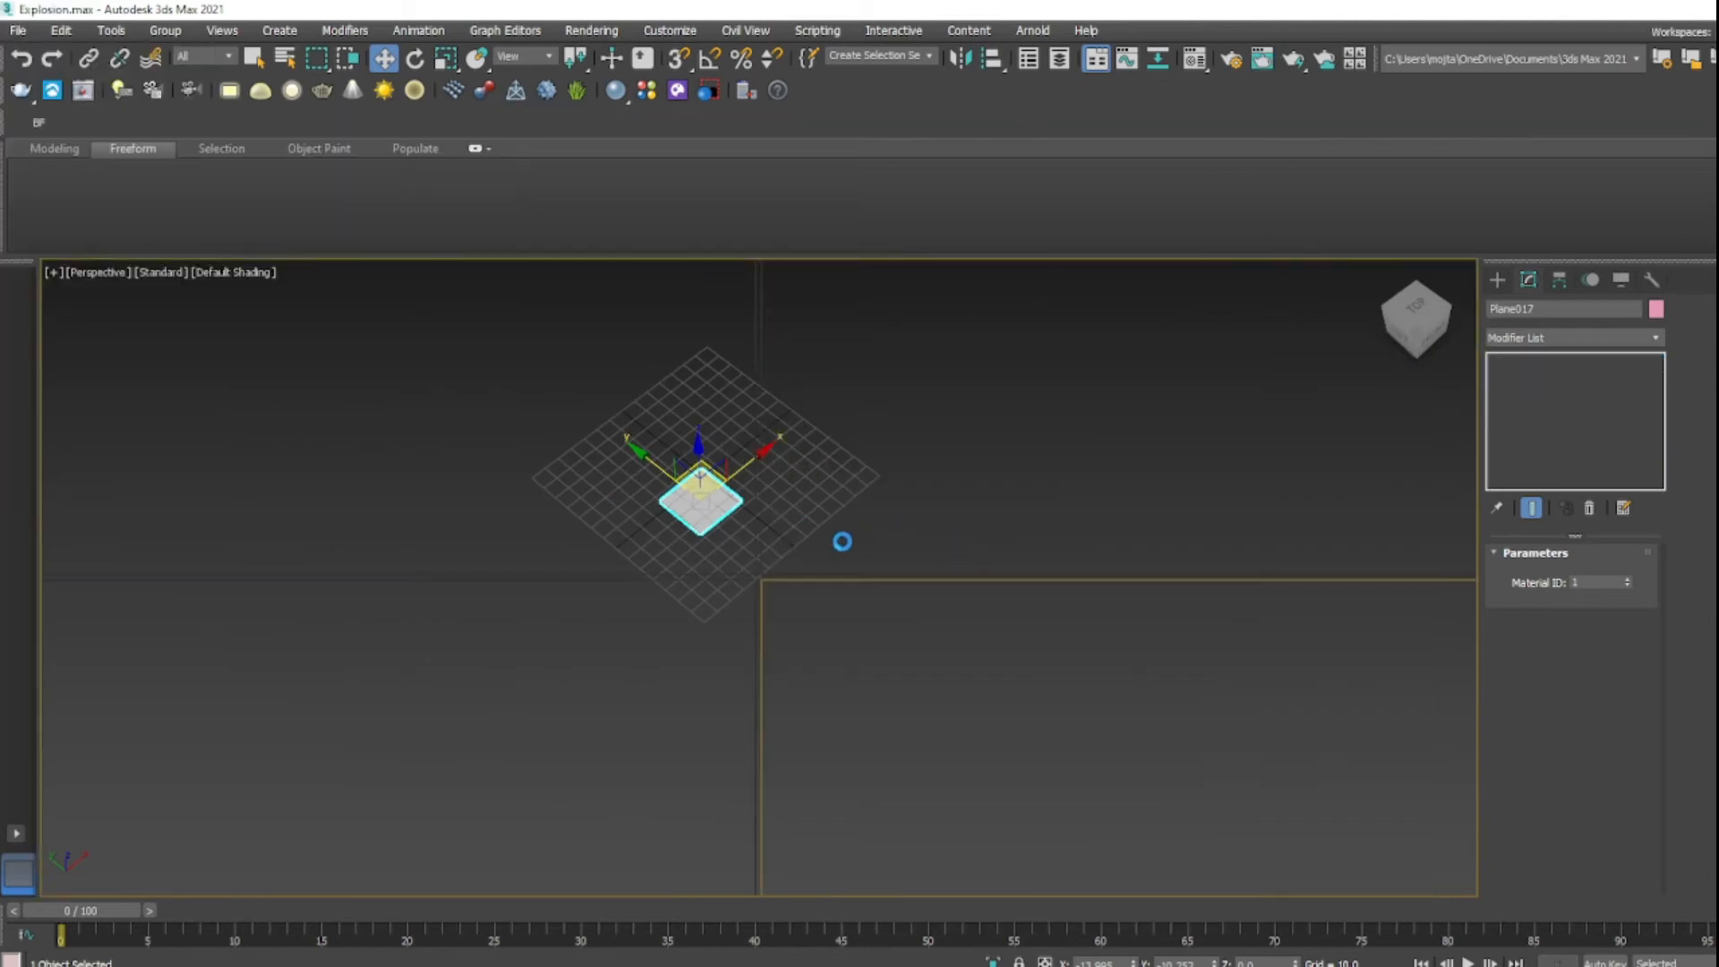
{"action": "left_click", "coordinate": [17, 31]}
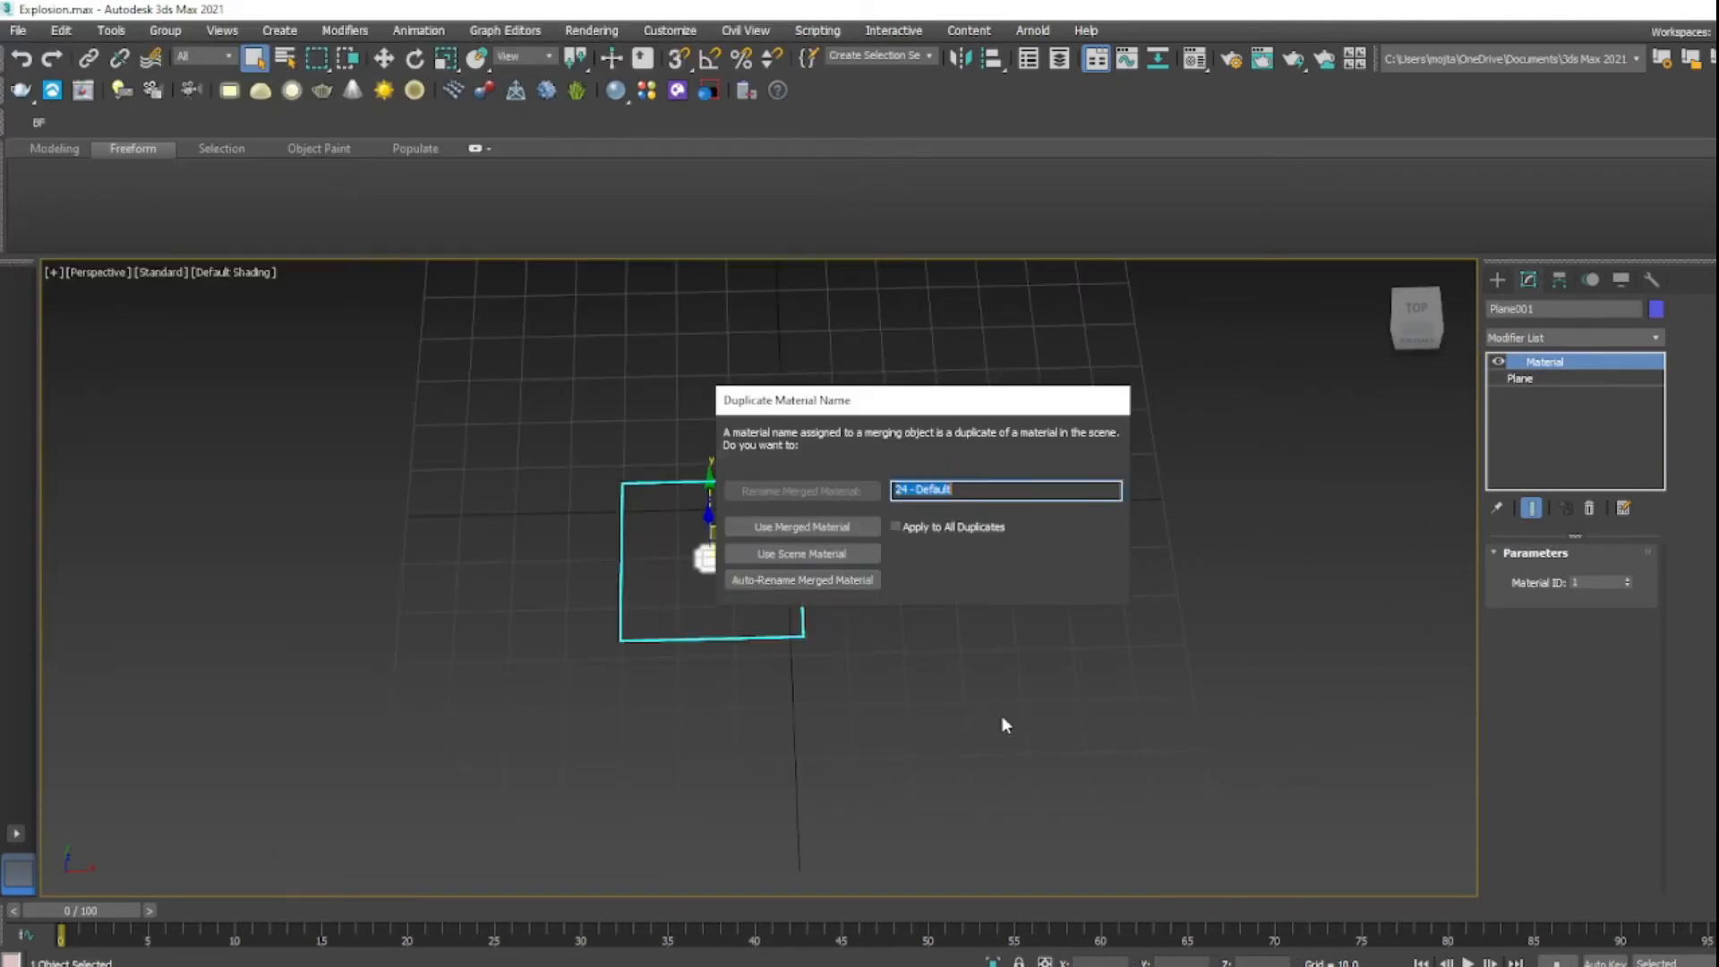
{"action": "left_click", "coordinate": [806, 526]}
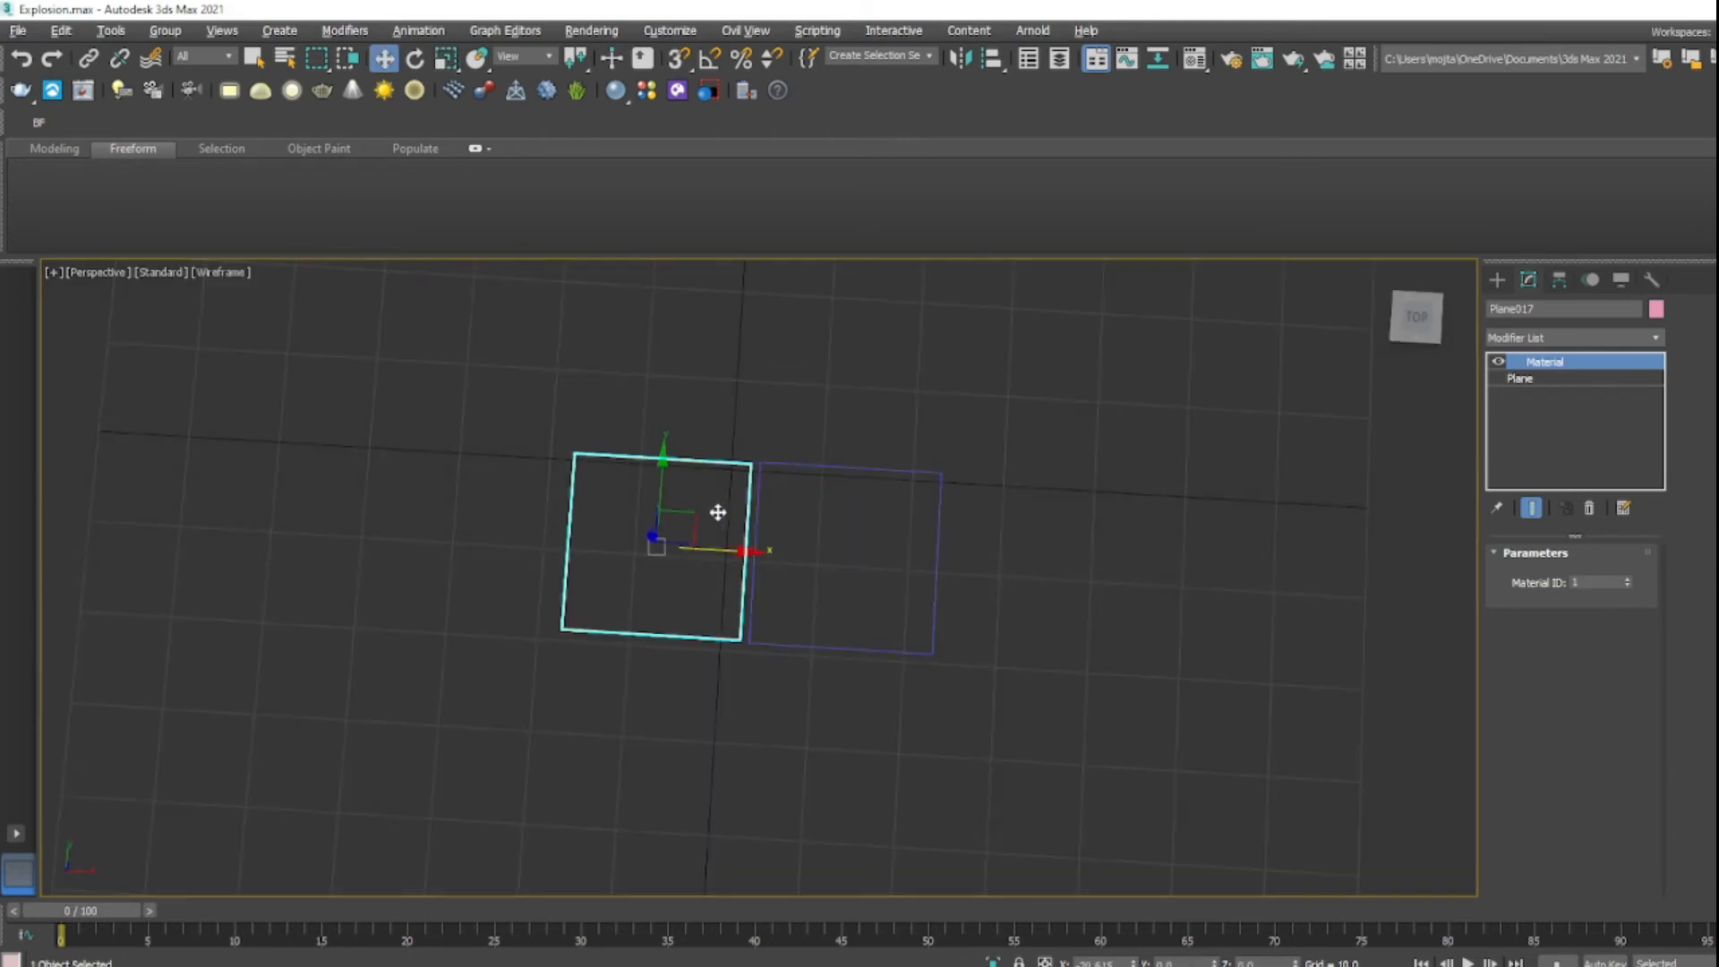
- Merge the white checkered particle plane from Explosion1.max and place it at the far left of the other two planes
{"action": "left_click", "coordinate": [17, 30]}
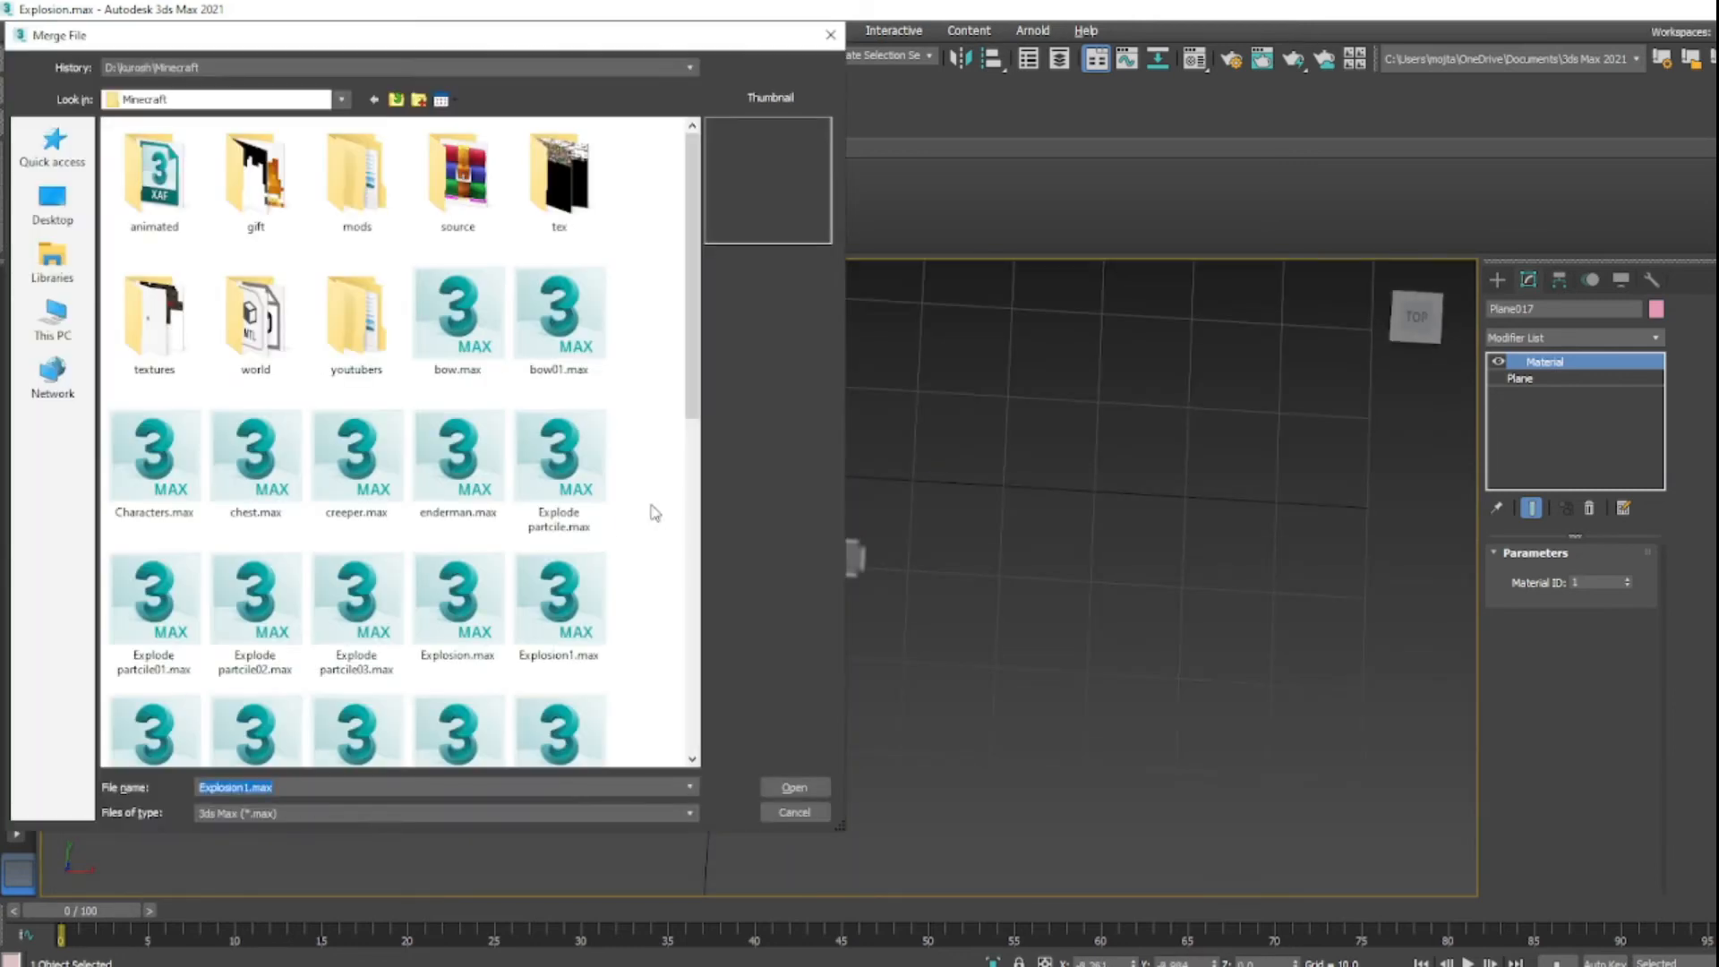
{"action": "key", "text": "Return"}
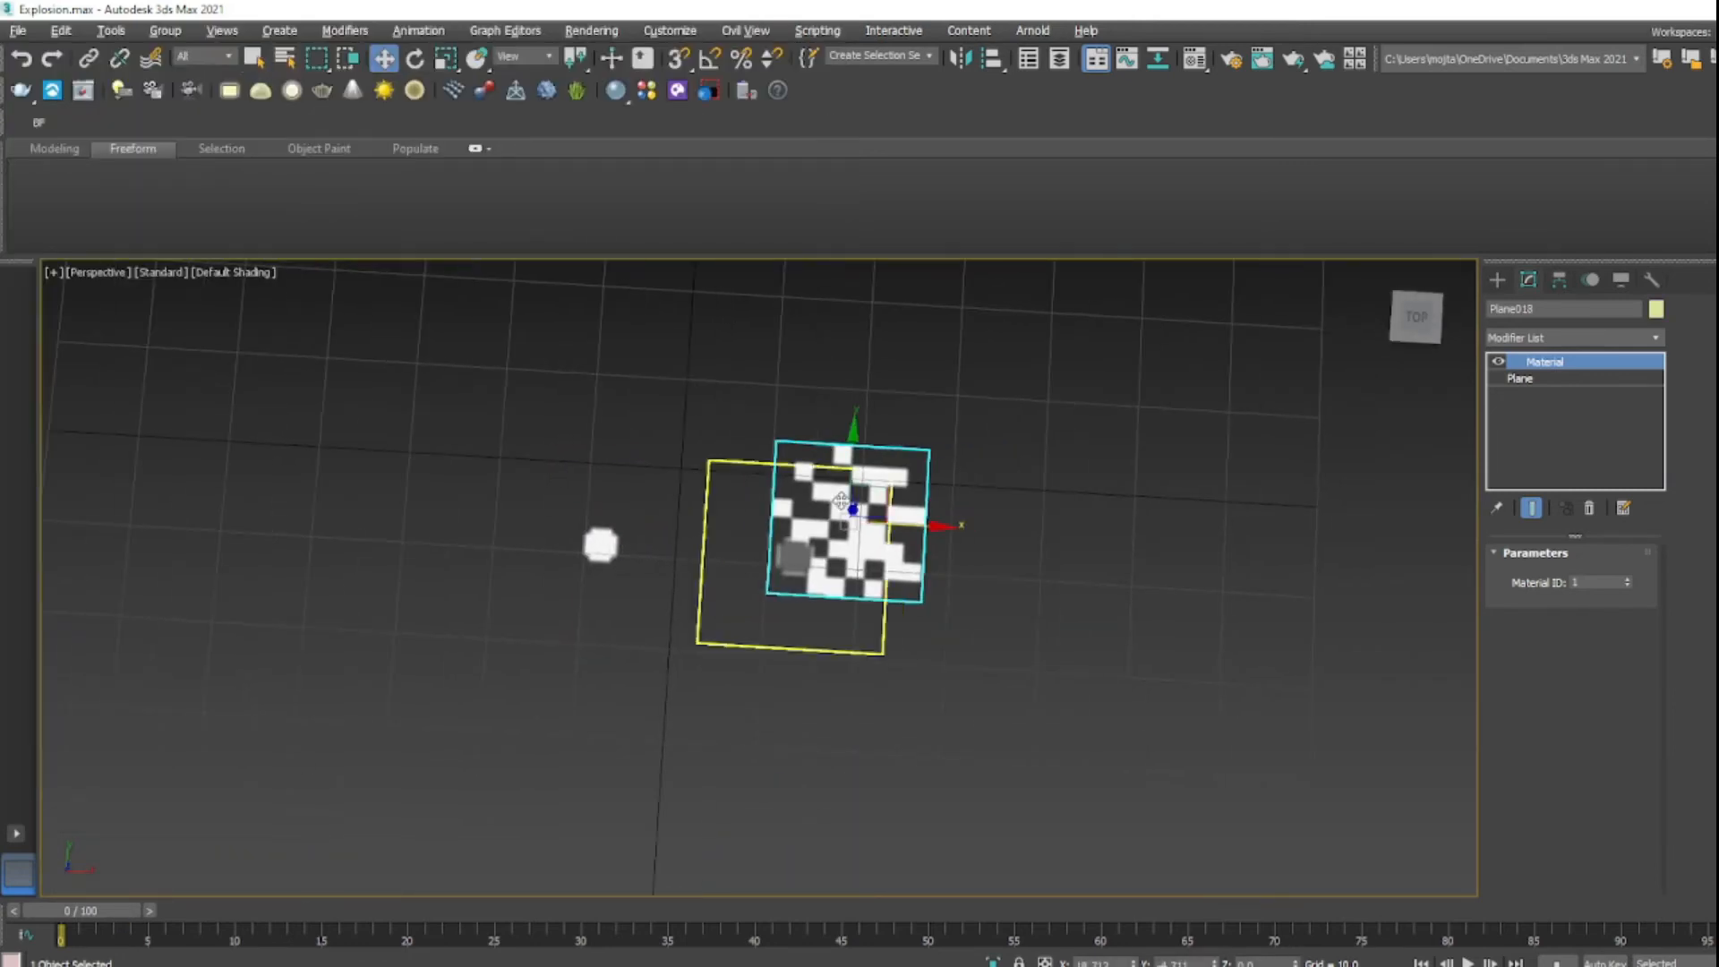
{"action": "left_click_drag", "start_coordinate": [841, 502], "coordinate": [380, 528]}
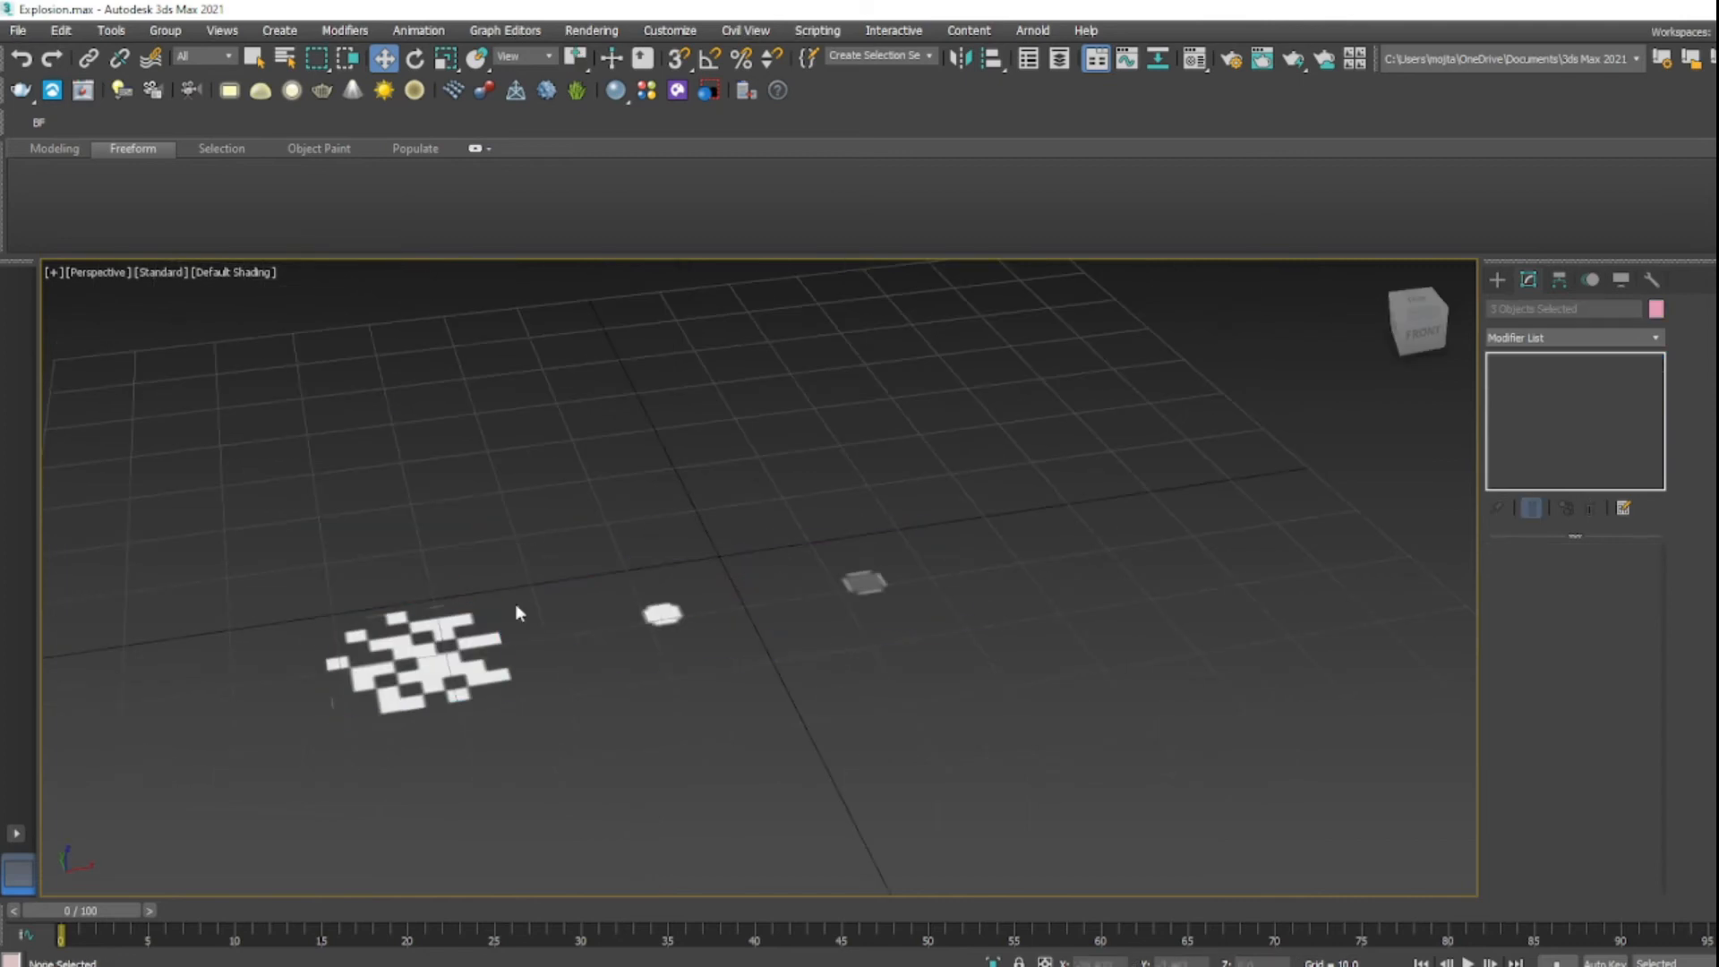
{"action": "left_click", "coordinate": [510, 623]}
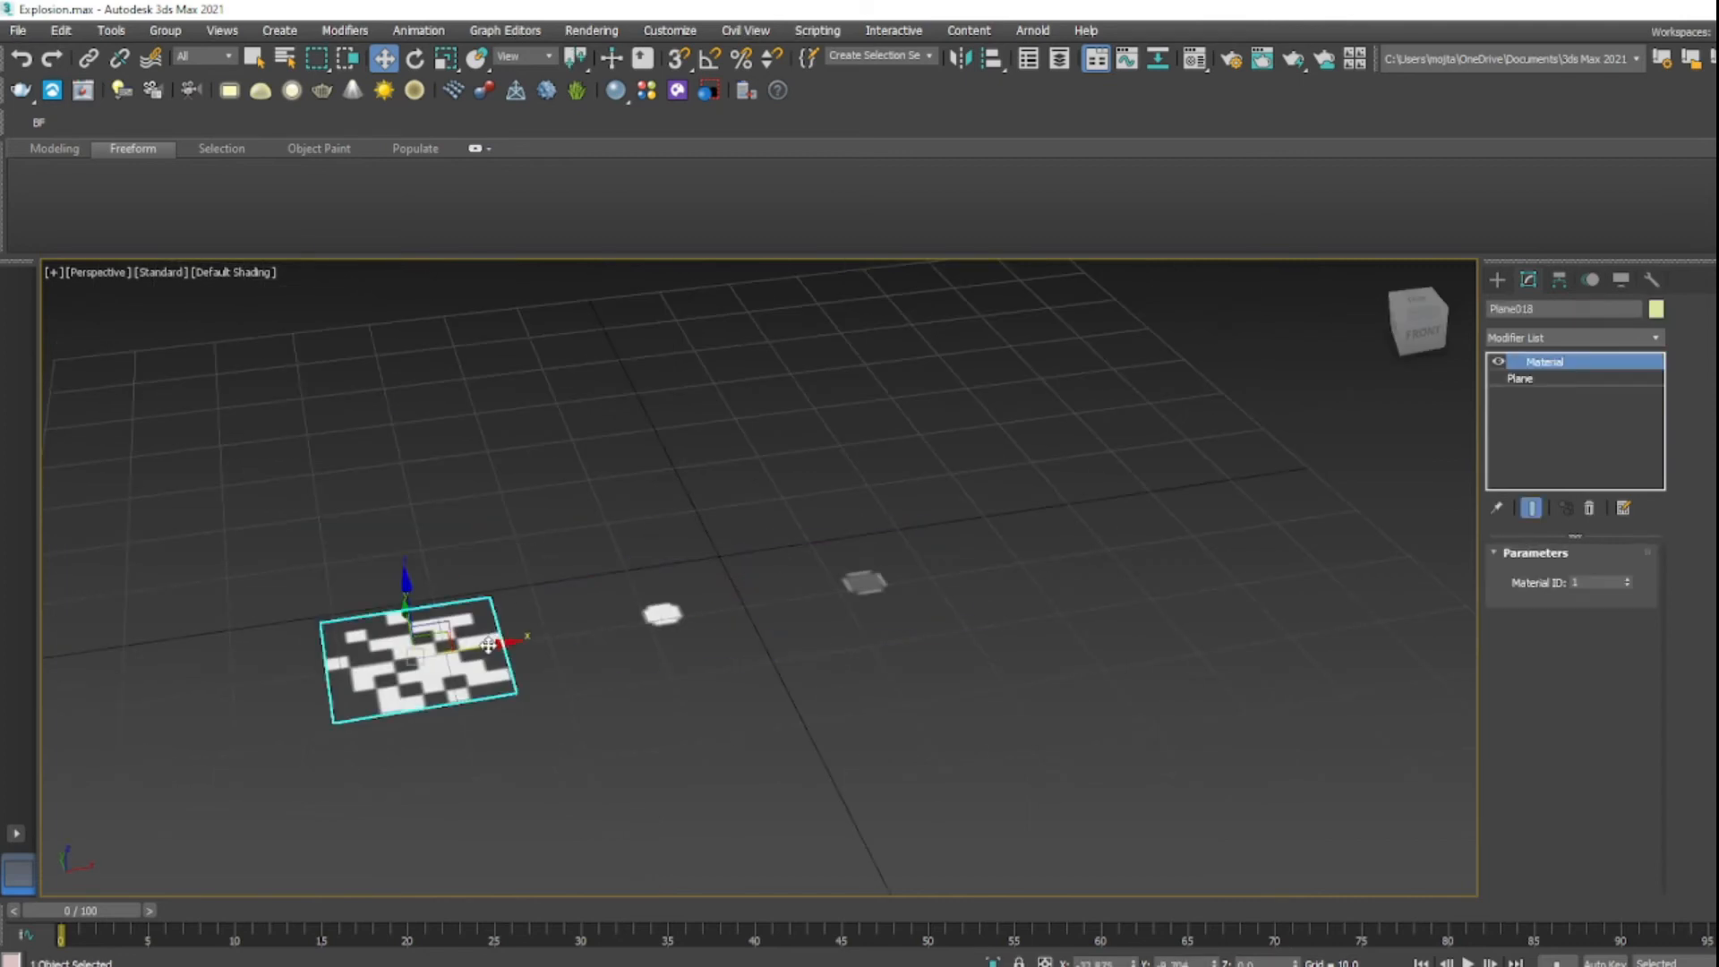
{"action": "left_click", "coordinate": [583, 691]}
{"action": "left_click", "coordinate": [607, 645]}
{"action": "left_click", "coordinate": [613, 695]}
{"action": "left_click", "coordinate": [528, 646]}
{"action": "left_click", "coordinate": [788, 670]}
{"action": "left_click", "coordinate": [501, 653]}
- Animate the checkered plane's Material ID with Auto Key, from 1 at frame 0 to 9 at frame 25
{"action": "middle_click_drag", "start_coordinate": [489, 663], "coordinate": [618, 652]}
{"action": "scroll", "coordinate": [617, 651], "scroll_direction": "up", "scroll_amount": 2}
{"action": "key", "text": "n"}
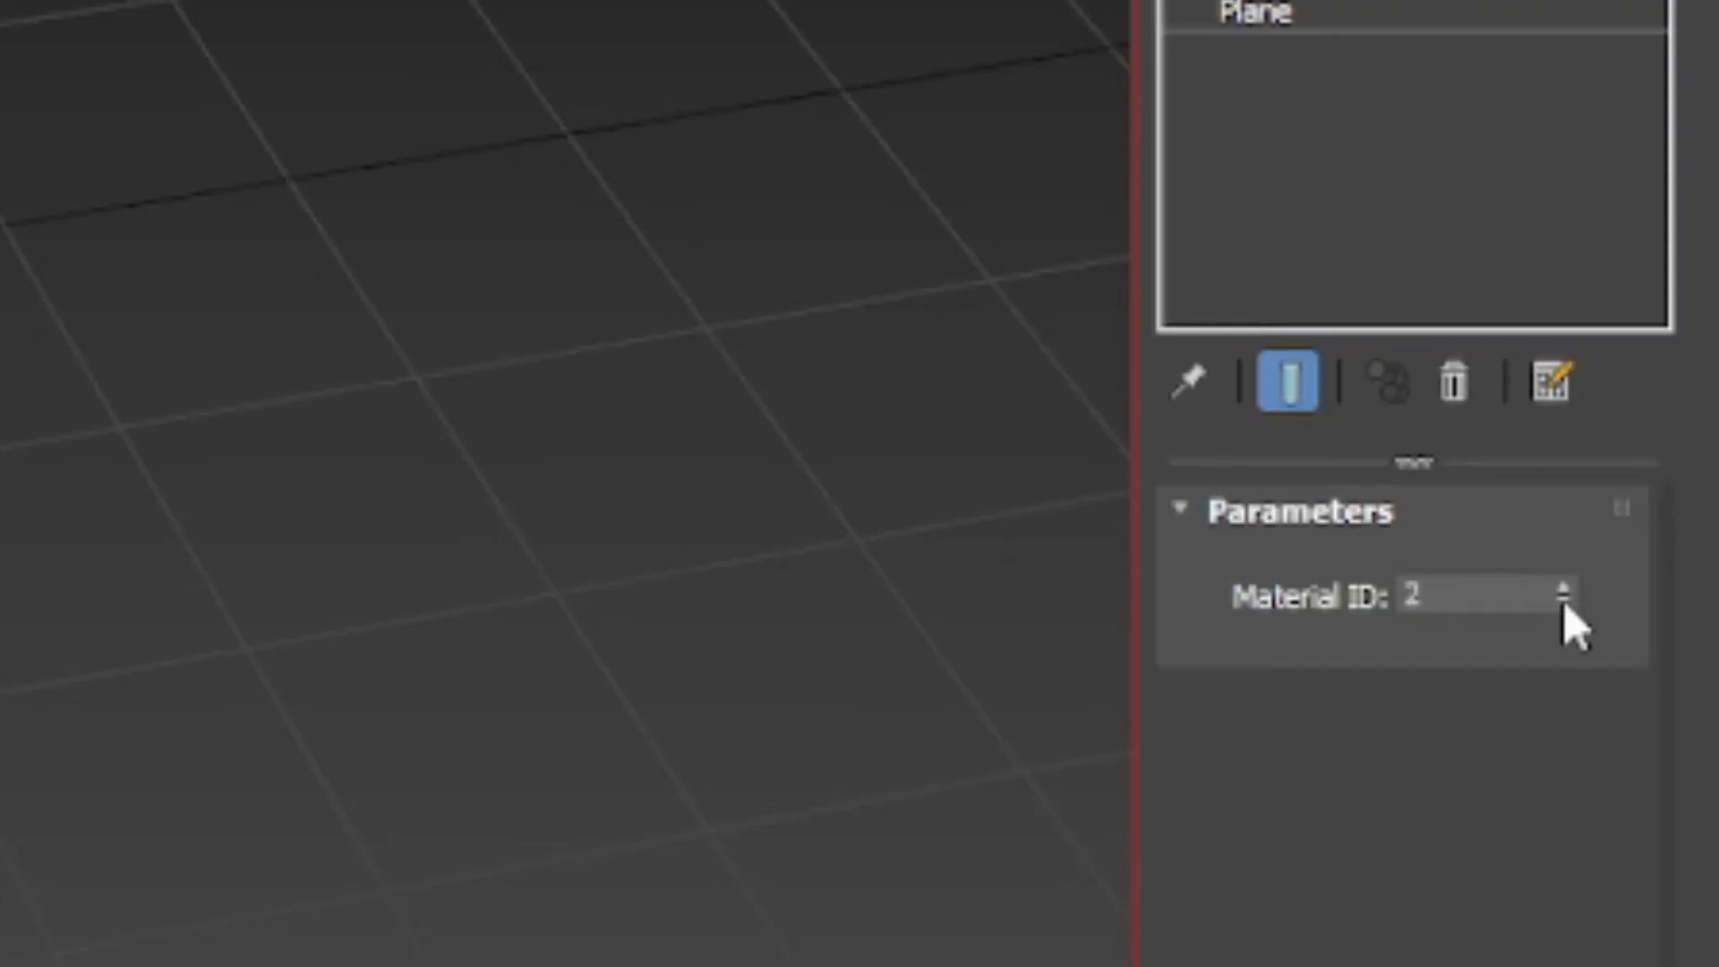
{"action": "left_click", "coordinate": [1563, 603]}
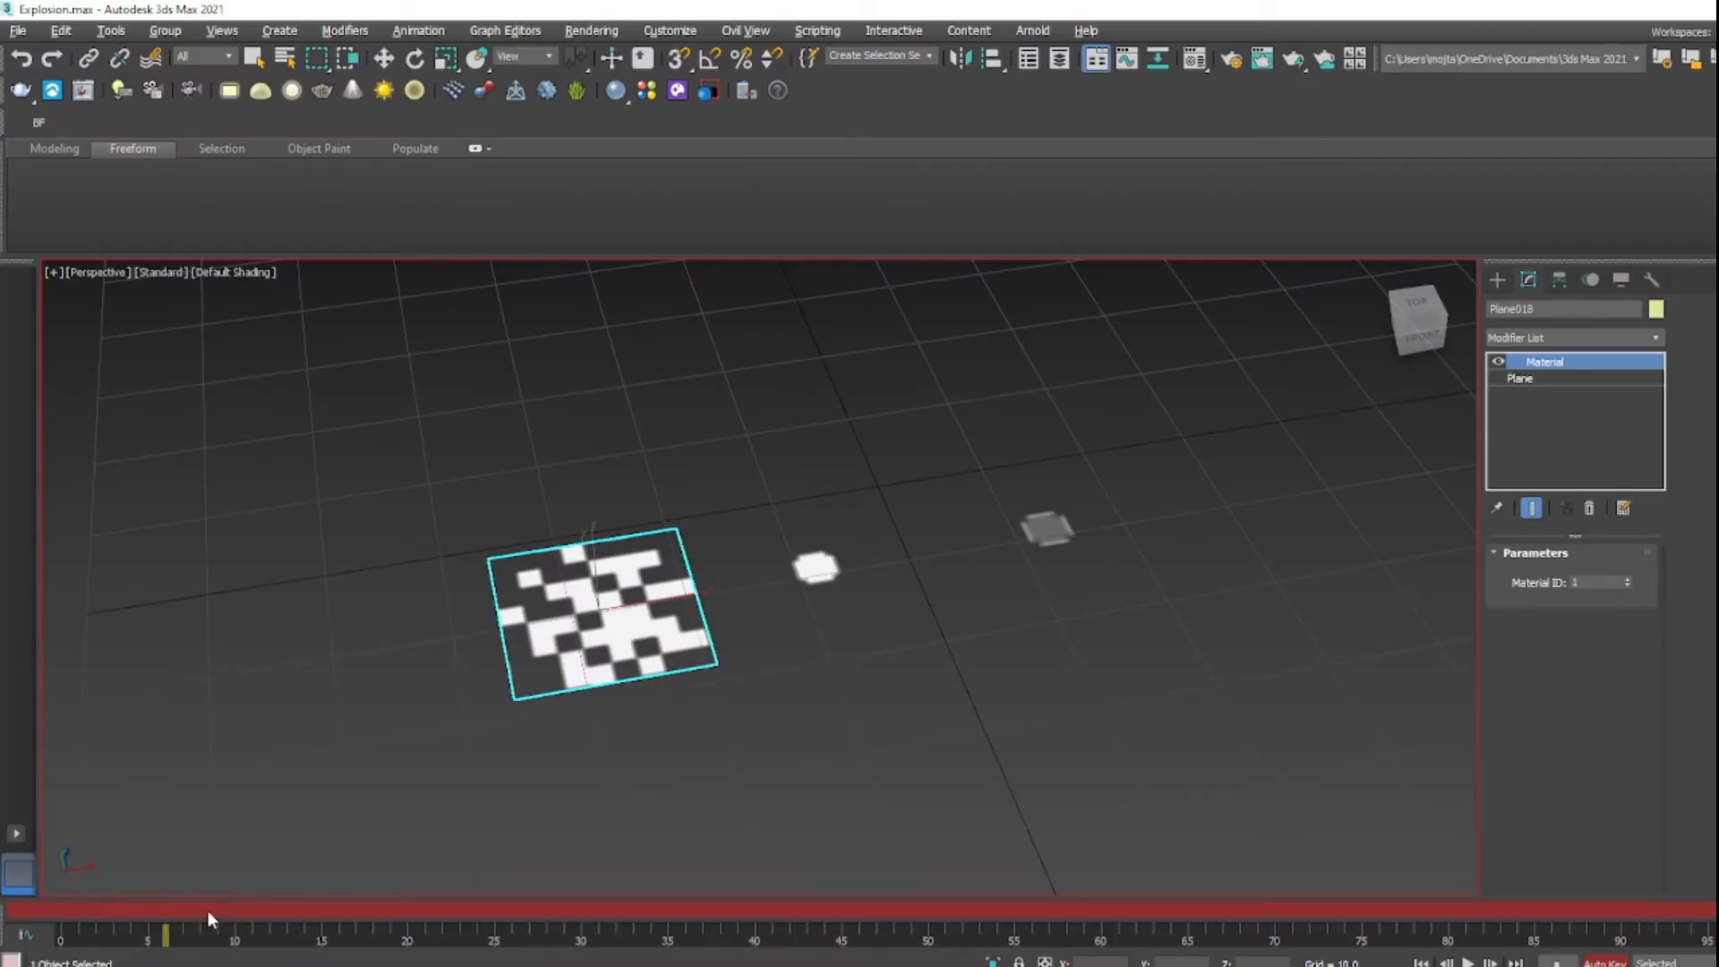
{"action": "key", "text": "w"}
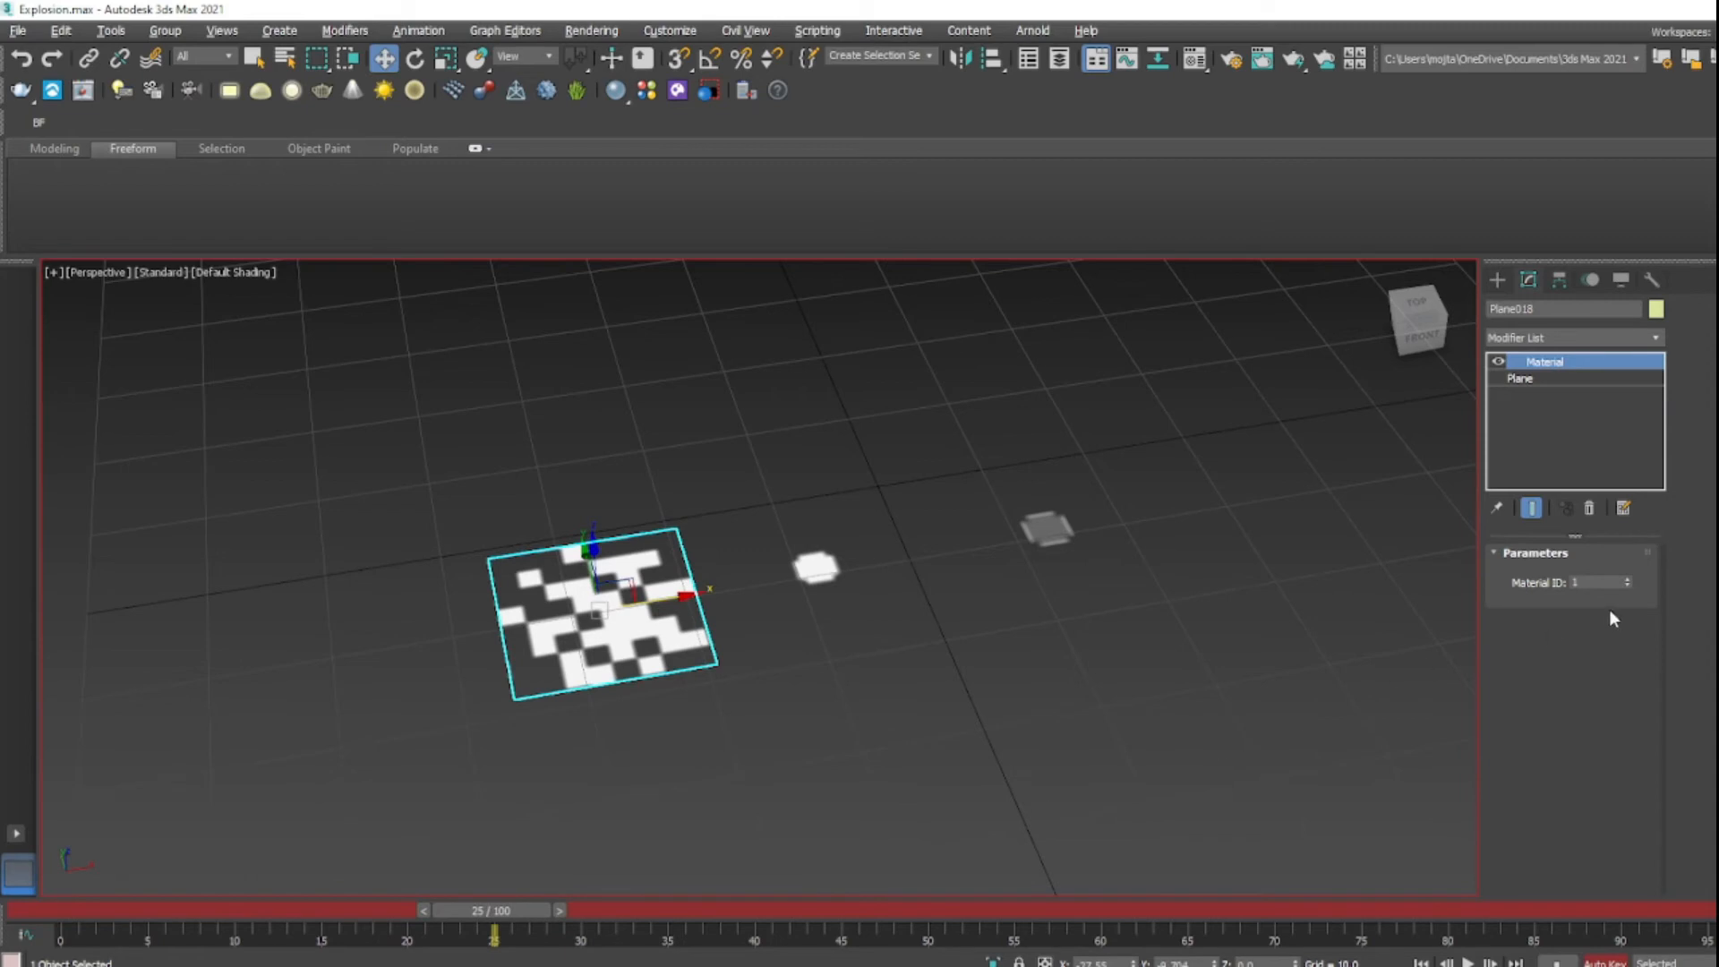
{"action": "left_click_drag", "start_coordinate": [1627, 579], "coordinate": [1628, 580]}
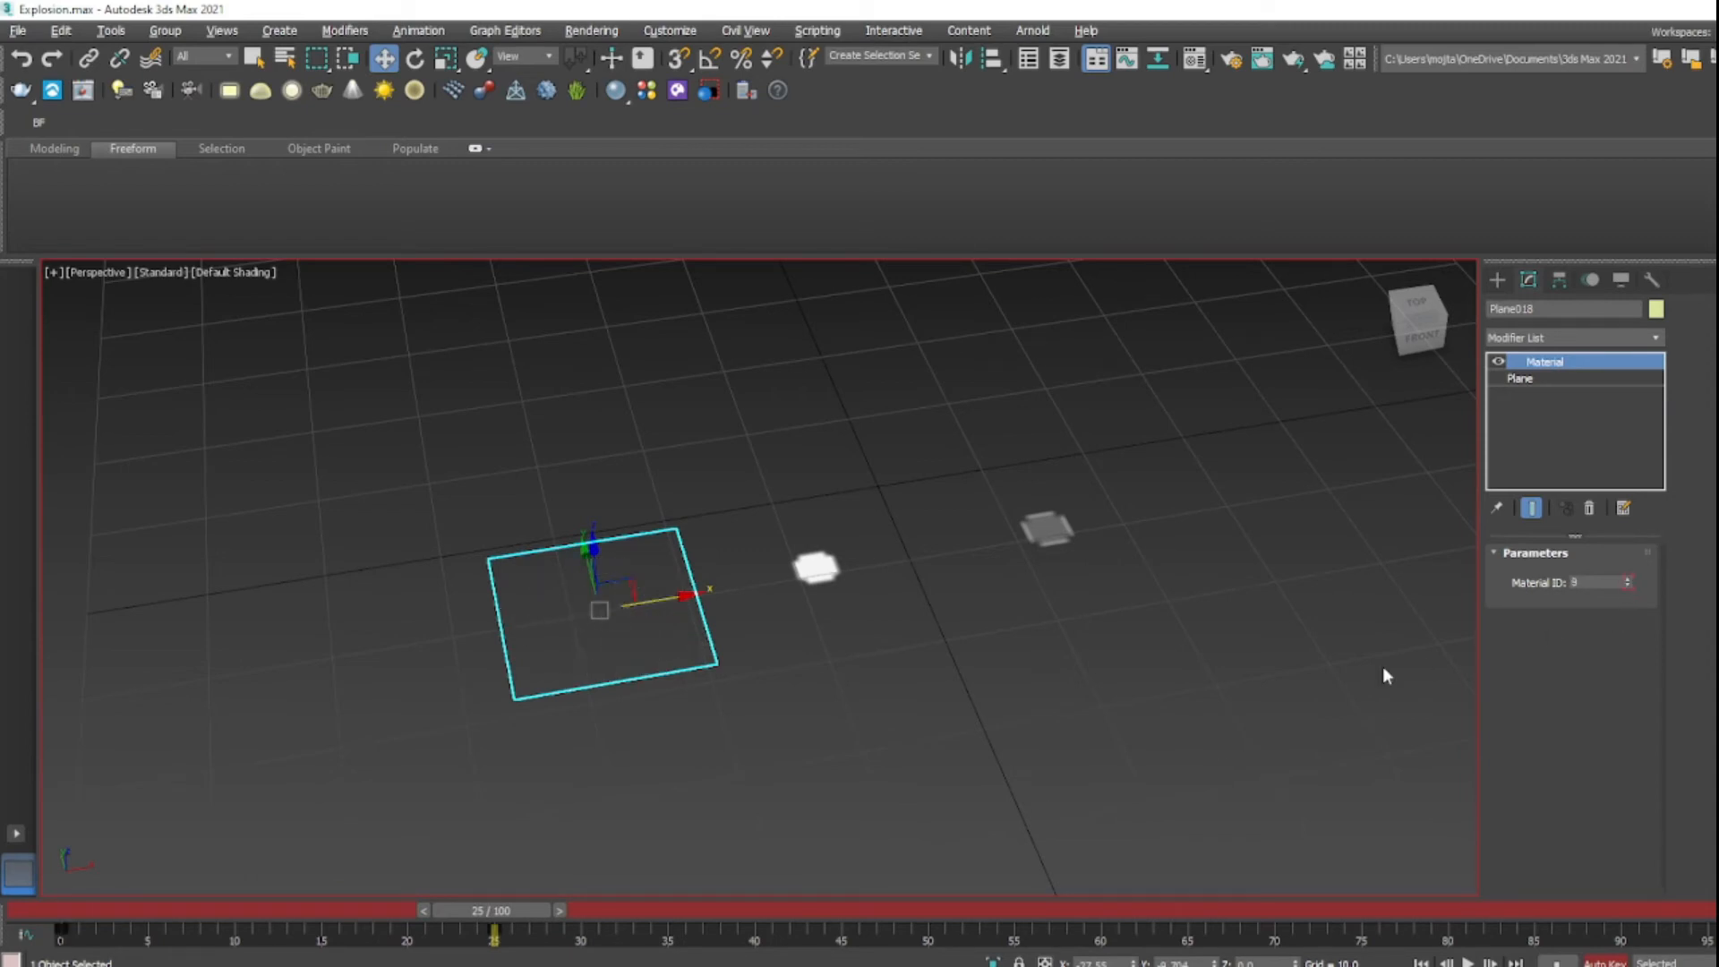
- Preview the checkered plane's animation and move its last Material ID key to about frame 65
{"action": "left_click_drag", "start_coordinate": [515, 913], "coordinate": [124, 904]}
{"action": "left_click", "coordinate": [1468, 963]}
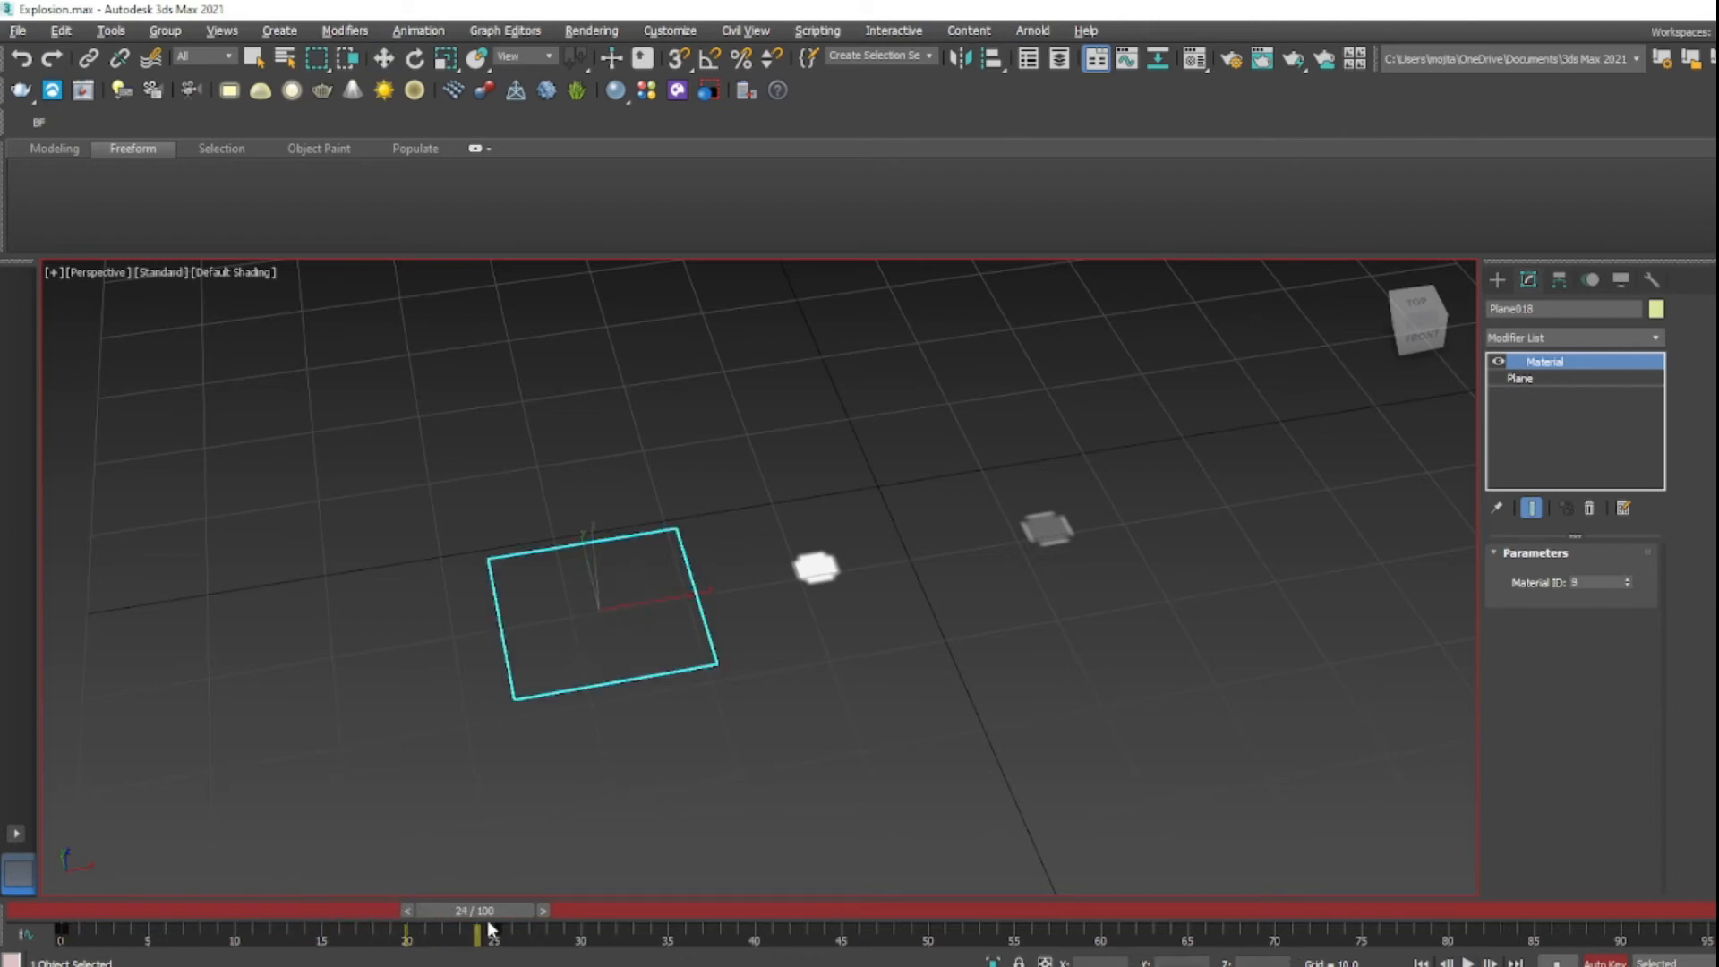
{"action": "key", "text": "w"}
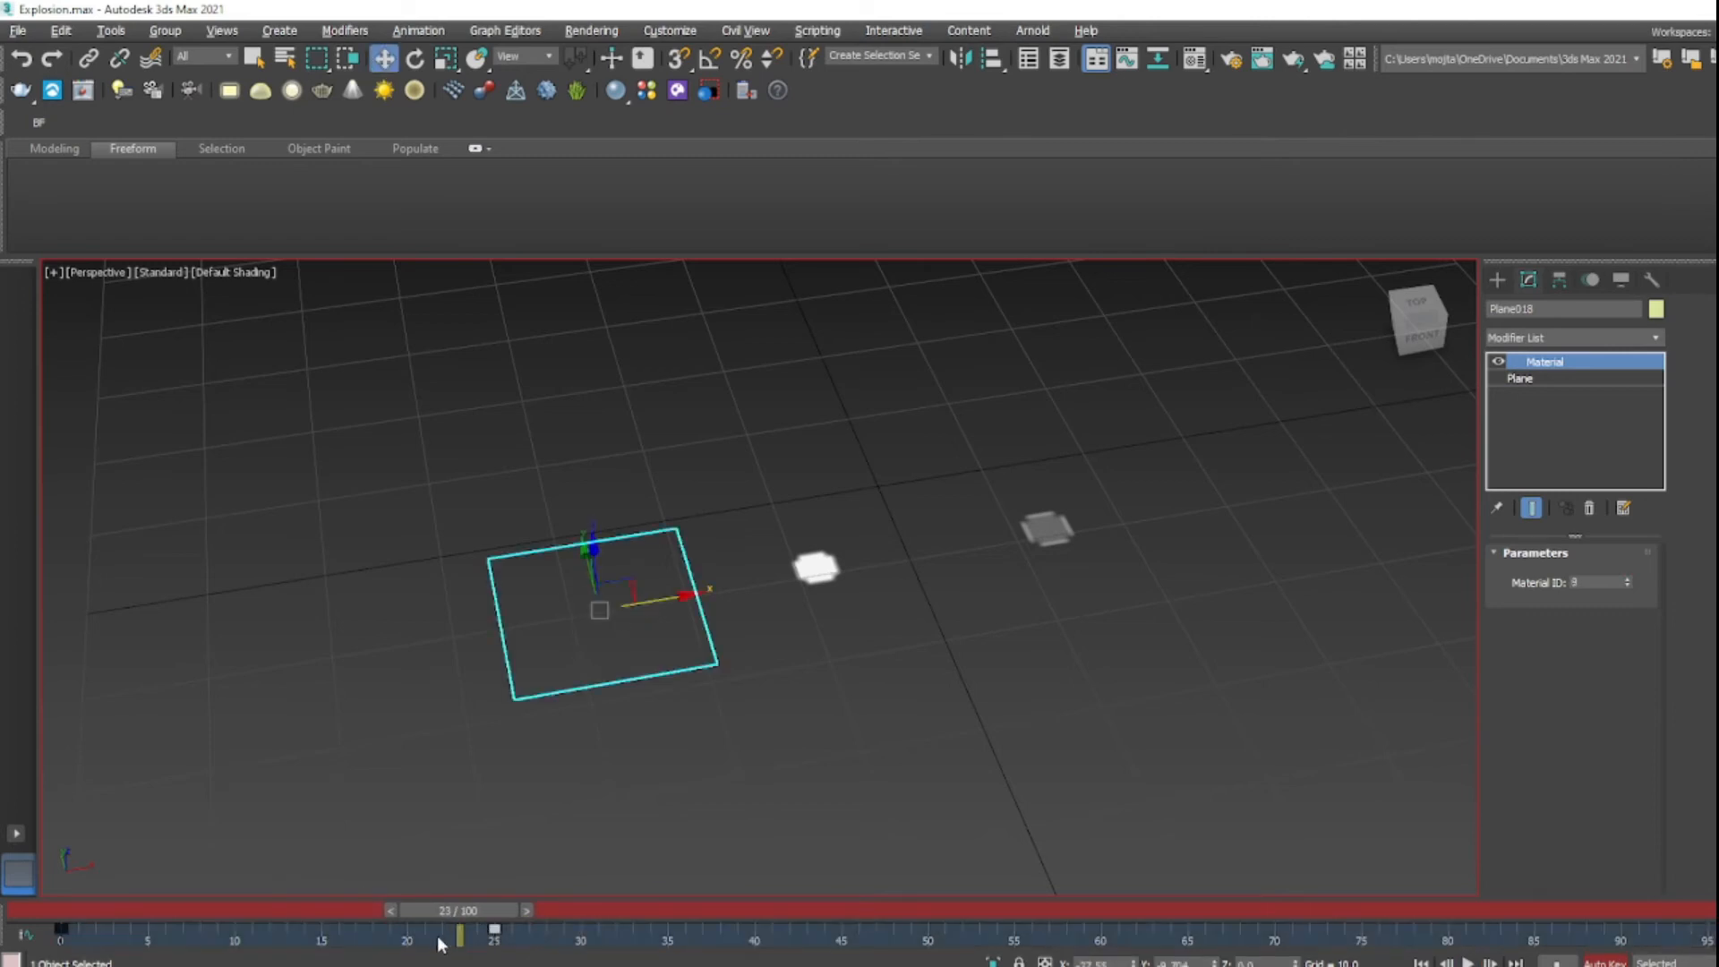
{"action": "left_click", "coordinate": [548, 938]}
{"action": "left_click_drag", "start_coordinate": [474, 915], "coordinate": [752, 934]}
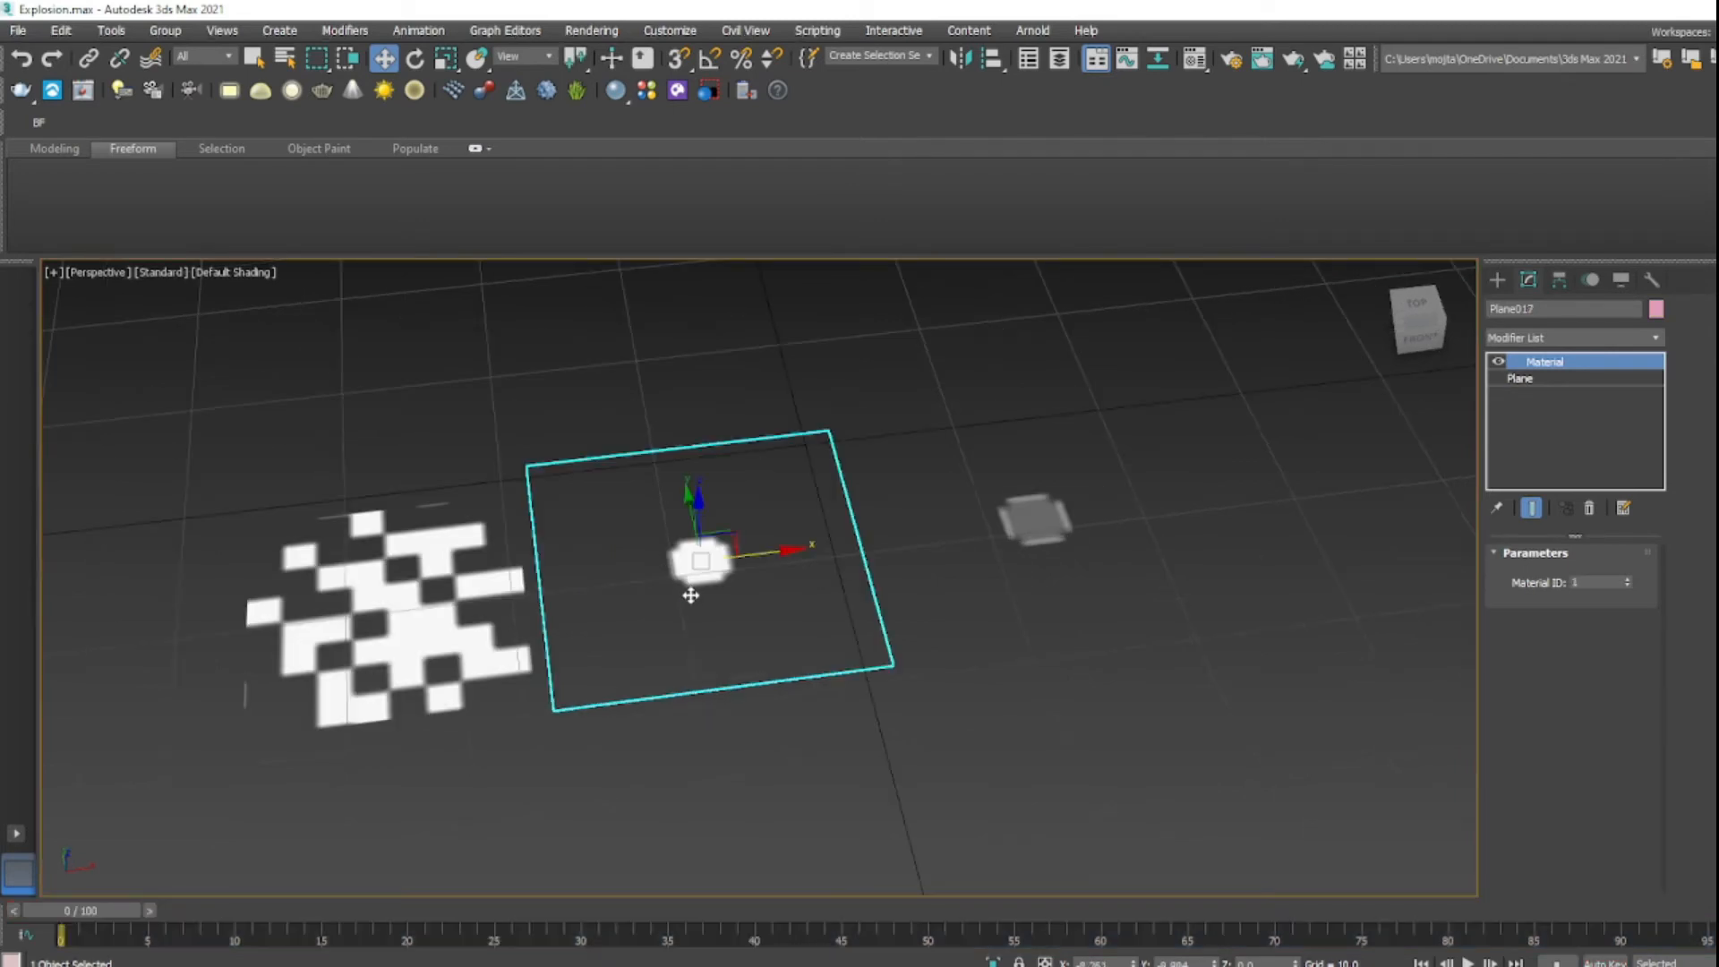
- Animate the middle plane's Material ID with Auto Key, increasing it from 1 at frame 0 to a higher ID at frame 25
{"action": "middle_click_drag", "start_coordinate": [690, 595], "coordinate": [760, 614], "text": "alt"}
{"action": "key", "text": "n"}
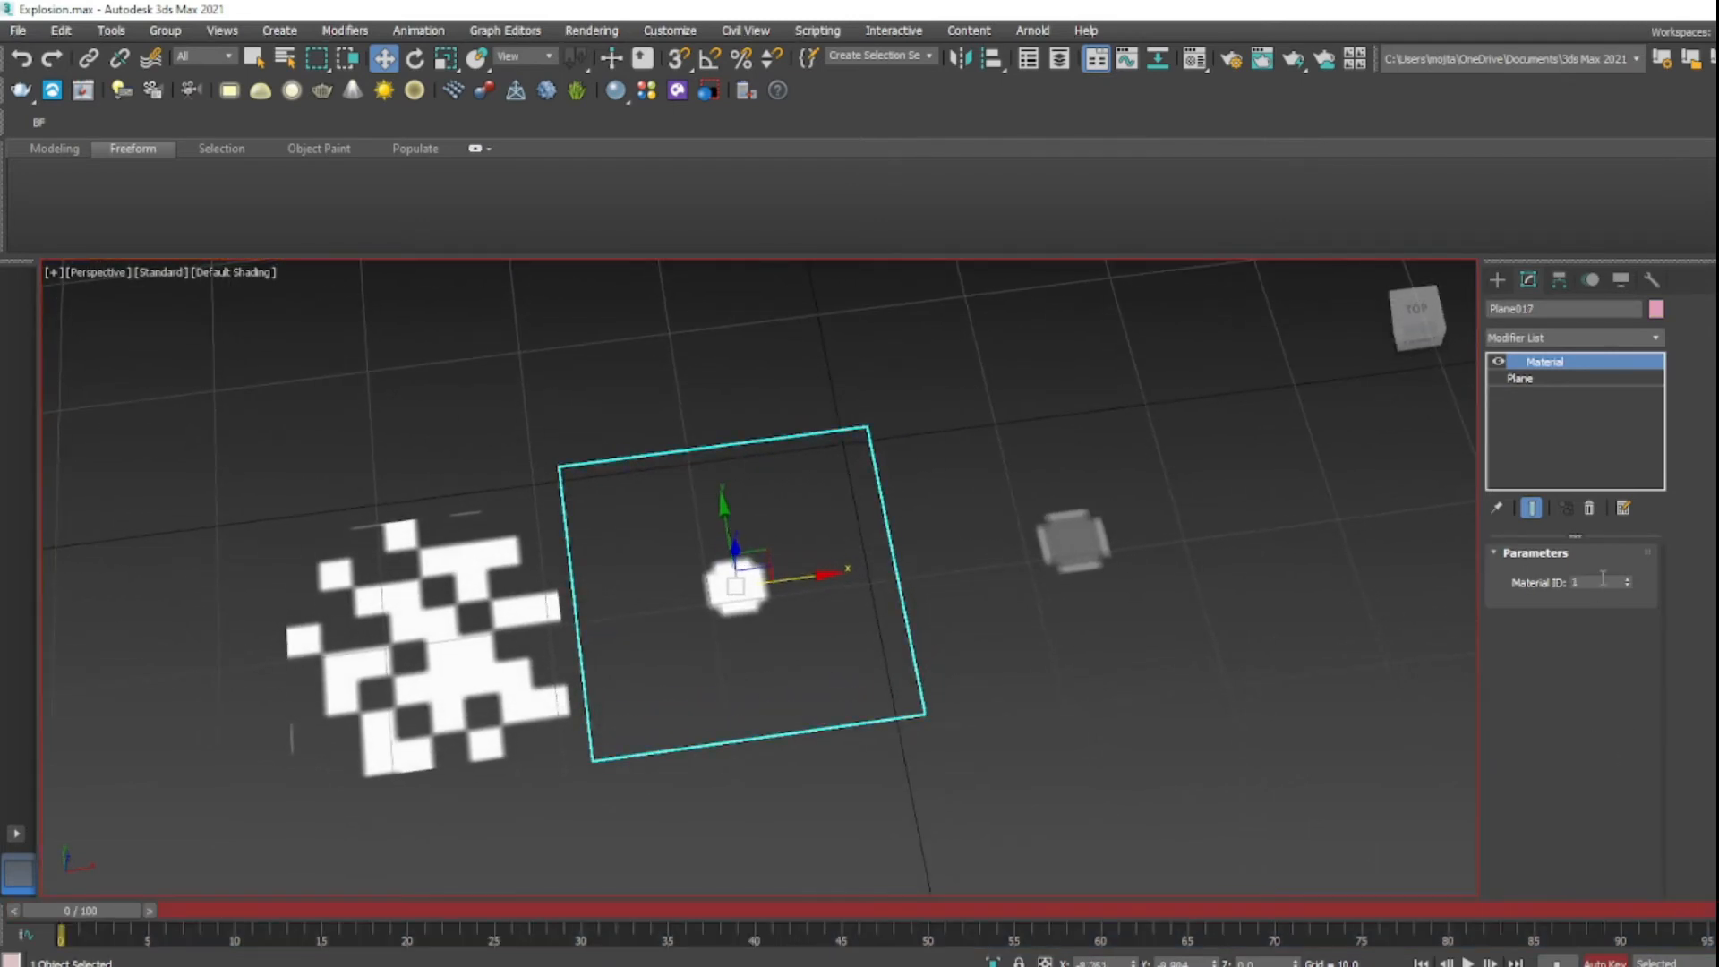
{"action": "left_click_drag", "start_coordinate": [82, 910], "coordinate": [523, 945]}
{"action": "left_click_drag", "start_coordinate": [1628, 580], "coordinate": [1635, 551]}
{"action": "left_click_drag", "start_coordinate": [479, 911], "coordinate": [351, 922]}
- Move the middle plane's last Material ID key to frame 20 and return to frame 0
{"action": "left_click", "coordinate": [430, 644]}
{"action": "left_click", "coordinate": [672, 645]}
{"action": "left_click", "coordinate": [493, 934]}
{"action": "left_click_drag", "start_coordinate": [492, 934], "coordinate": [407, 933]}
{"action": "left_click_drag", "start_coordinate": [372, 912], "coordinate": [81, 910]}
- Animate the grey explosion plane's Material ID from 1 at frame 0 to 17 at frame 20
{"action": "left_click", "coordinate": [1084, 480]}
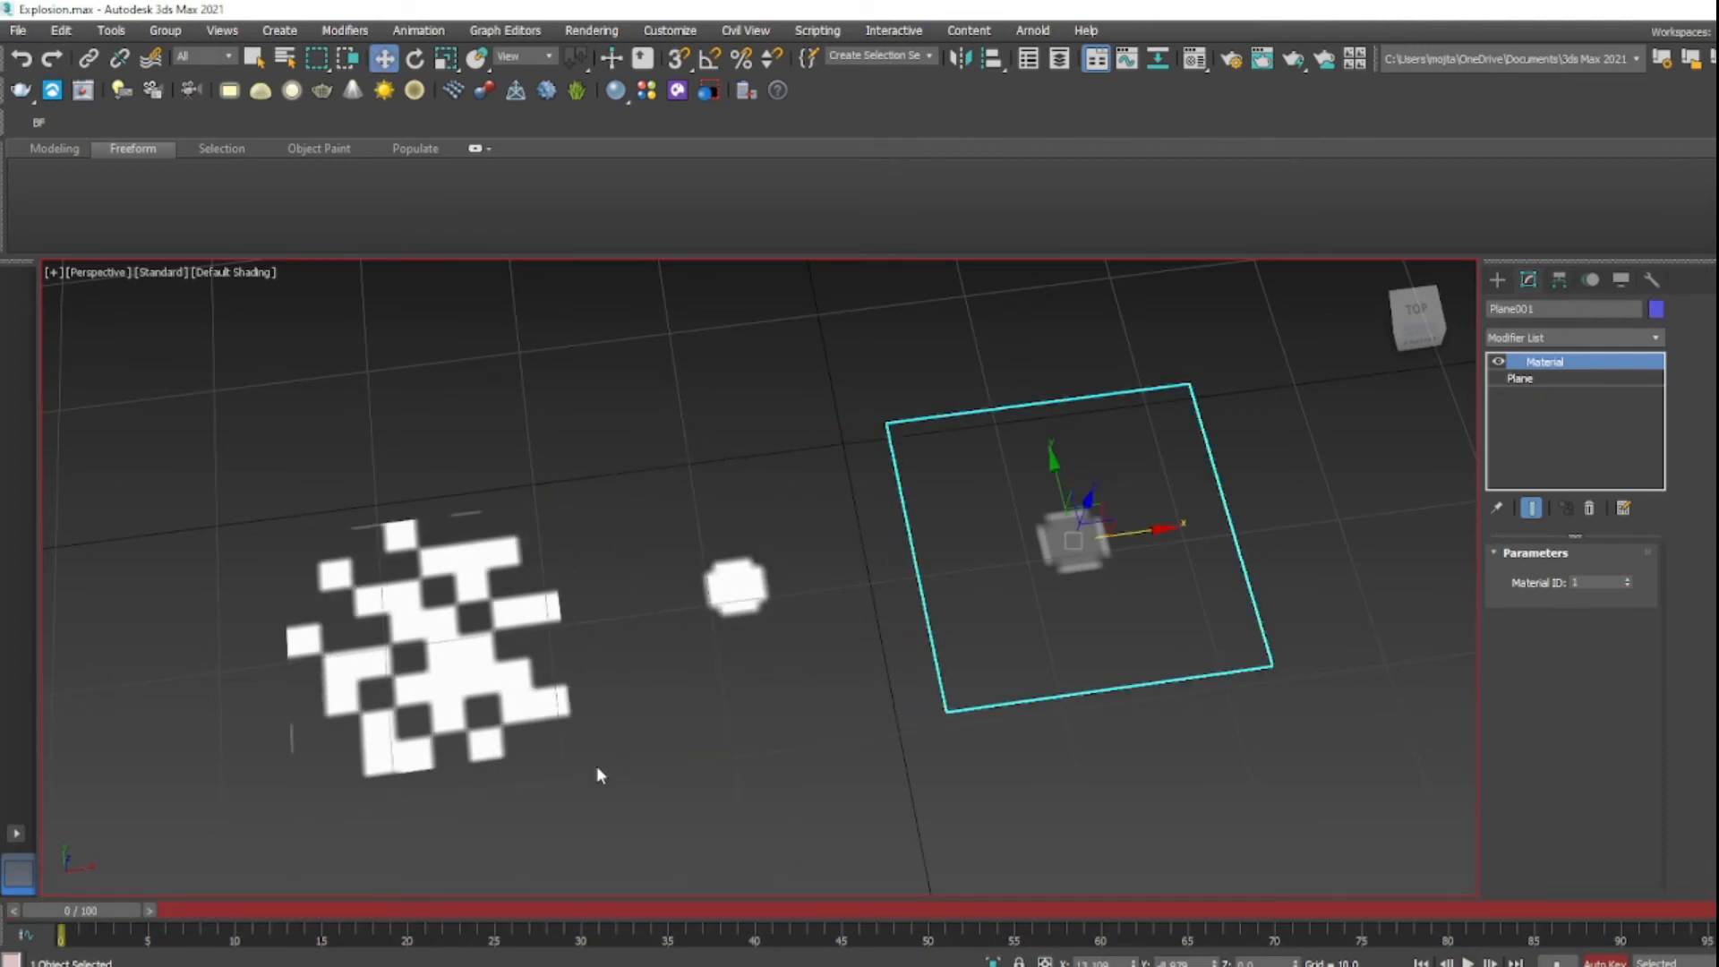
{"action": "left_click", "coordinate": [814, 646]}
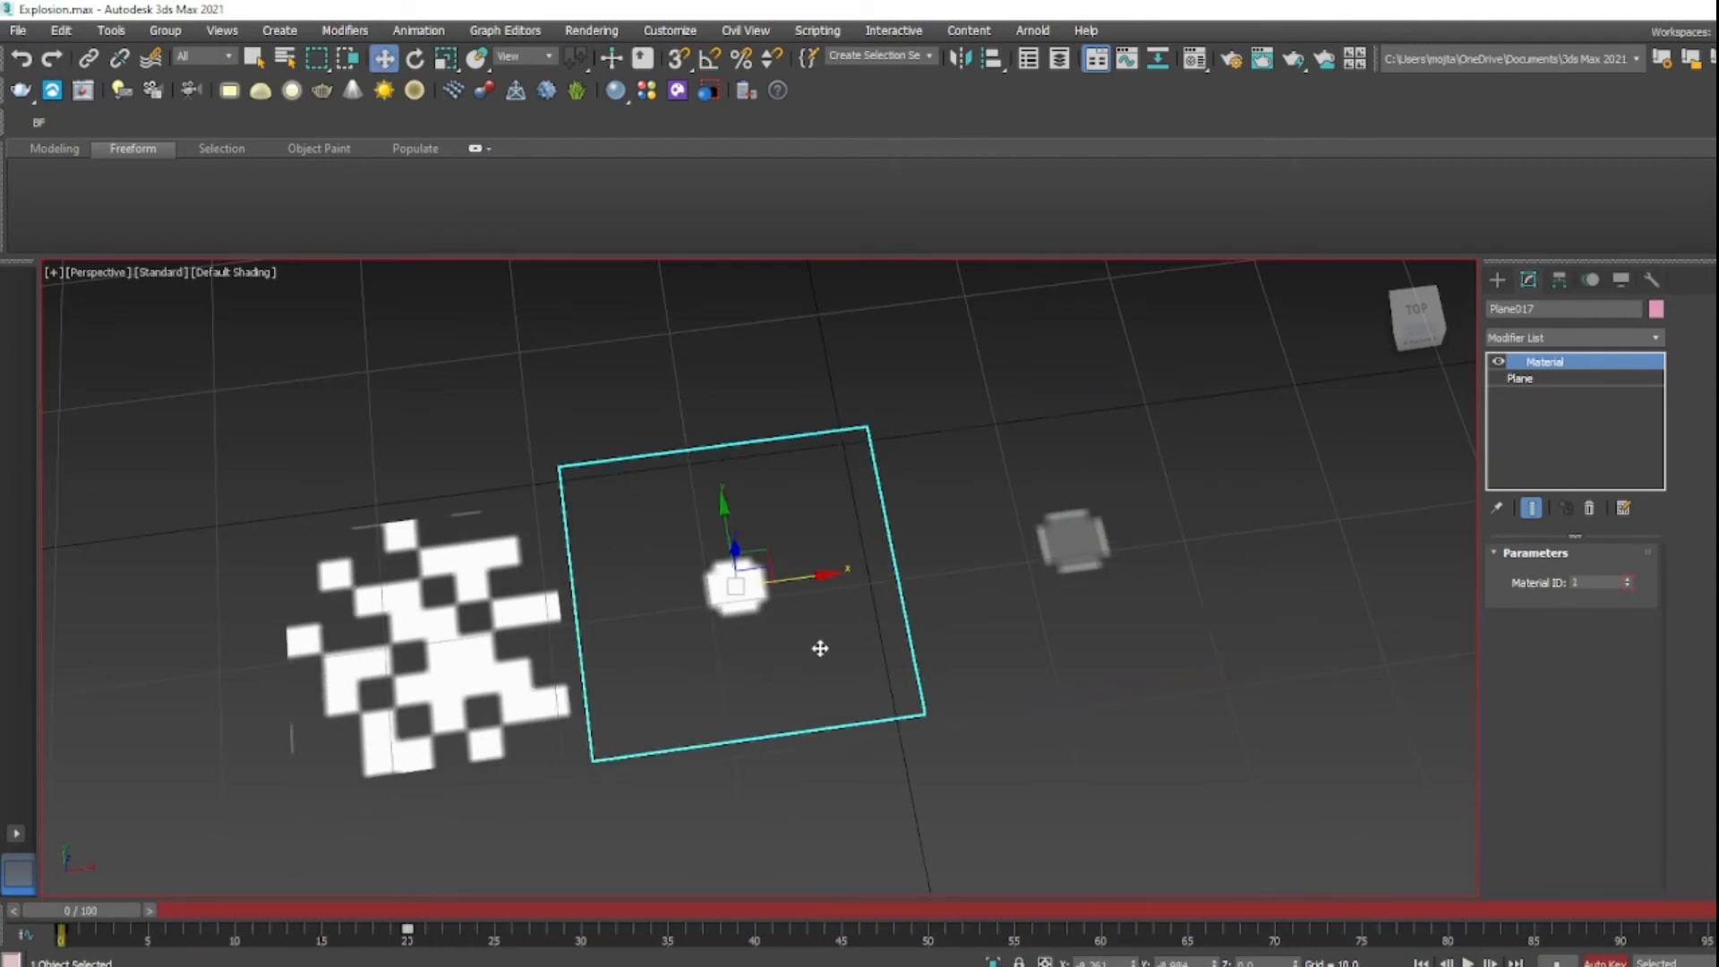
{"action": "left_click", "coordinate": [970, 632]}
{"action": "left_click_drag", "start_coordinate": [140, 909], "coordinate": [487, 901]}
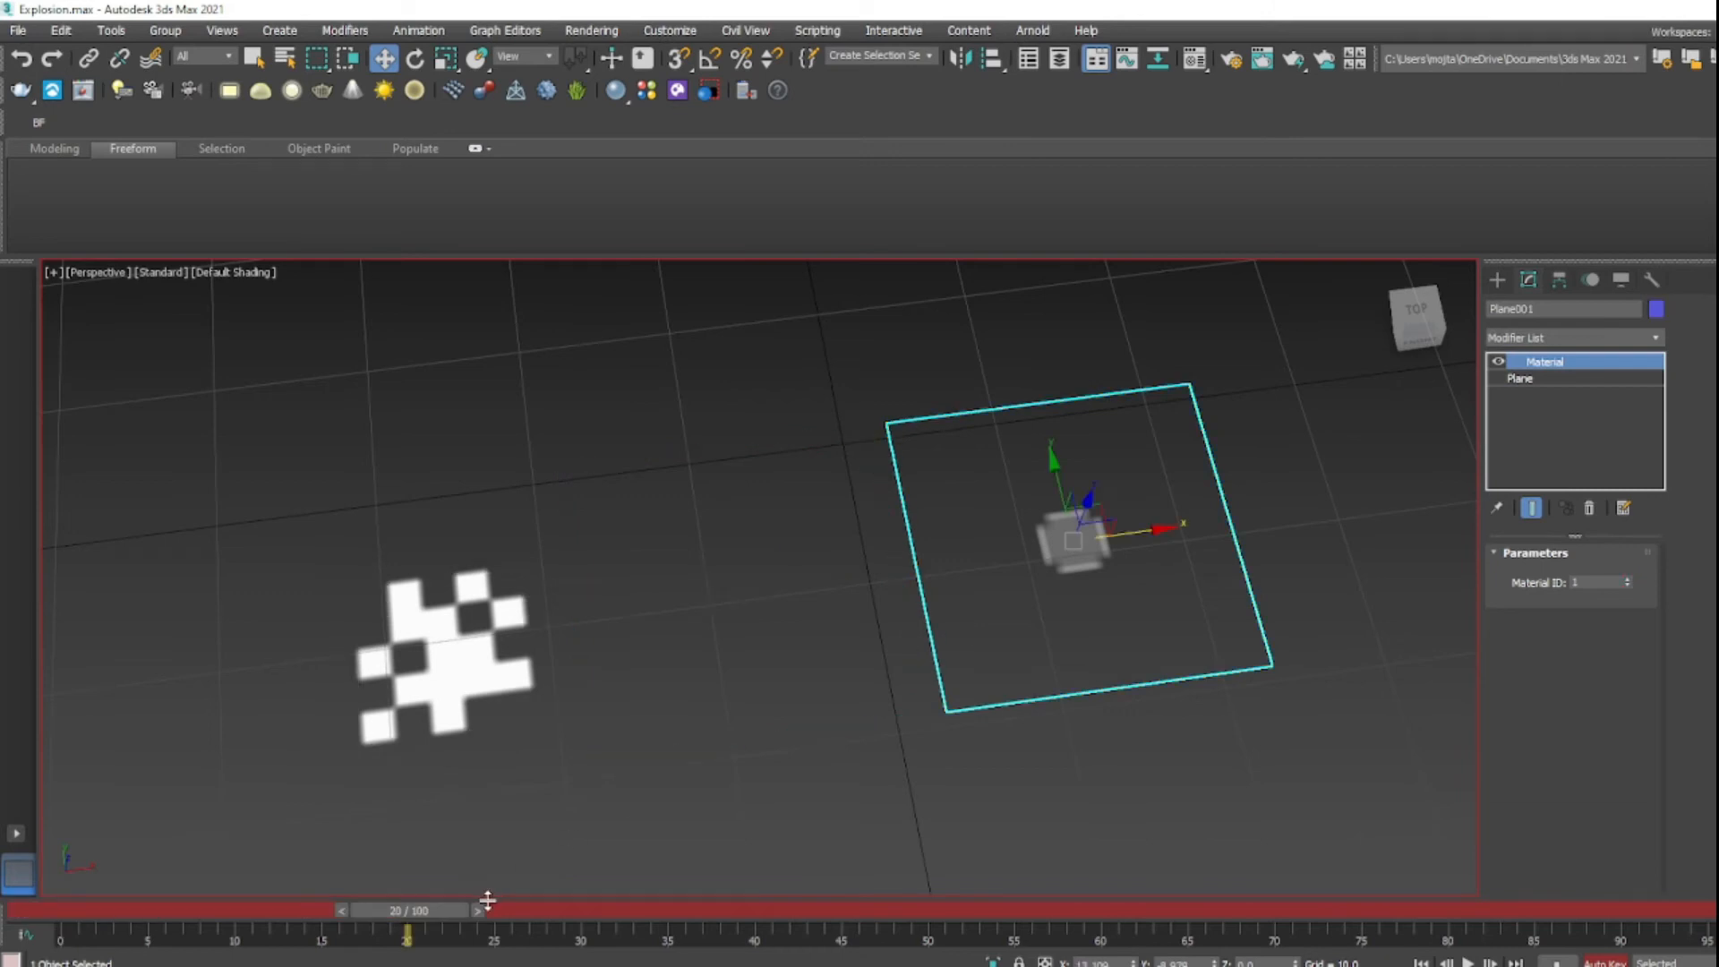
{"action": "left_click", "coordinate": [1626, 576]}
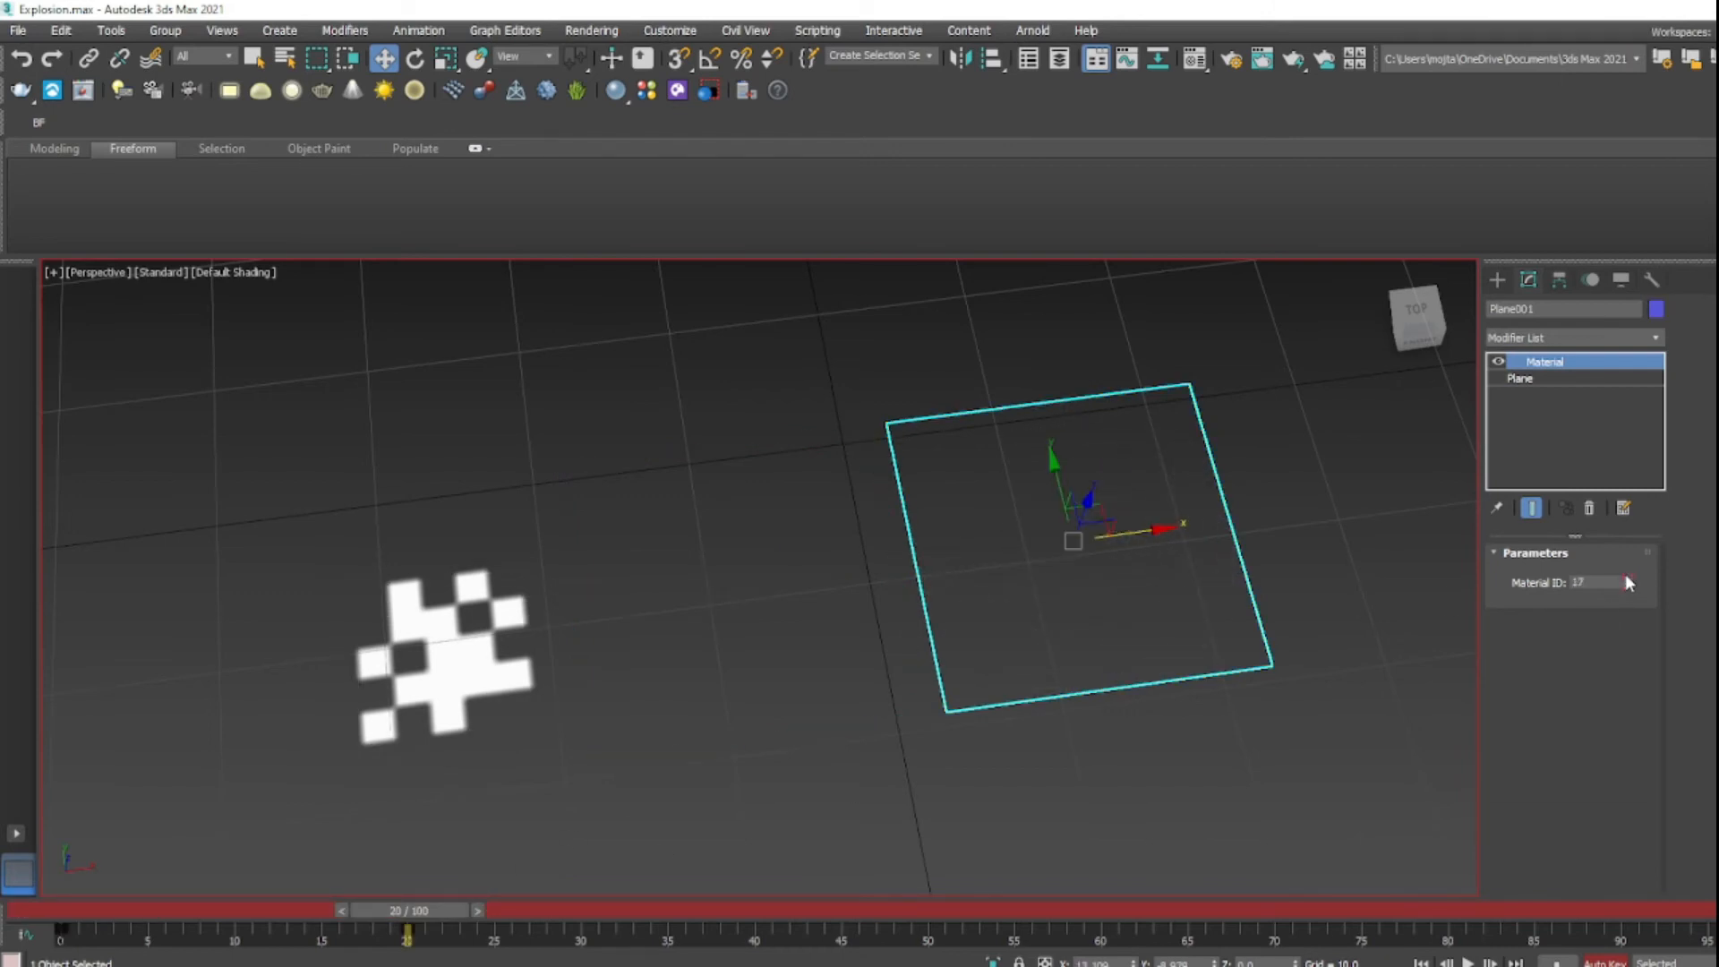
- Shift the grey explosion plane's Material ID keys forward by about 7 frames and turn off Auto Key
{"action": "mouse_move", "coordinate": [408, 911]}
{"action": "left_mouse_down"}
{"action": "mouse_move", "coordinate": [72, 910]}
{"action": "mouse_move", "coordinate": [420, 924]}
{"action": "left_mouse_up"}
{"action": "key", "text": "/"}
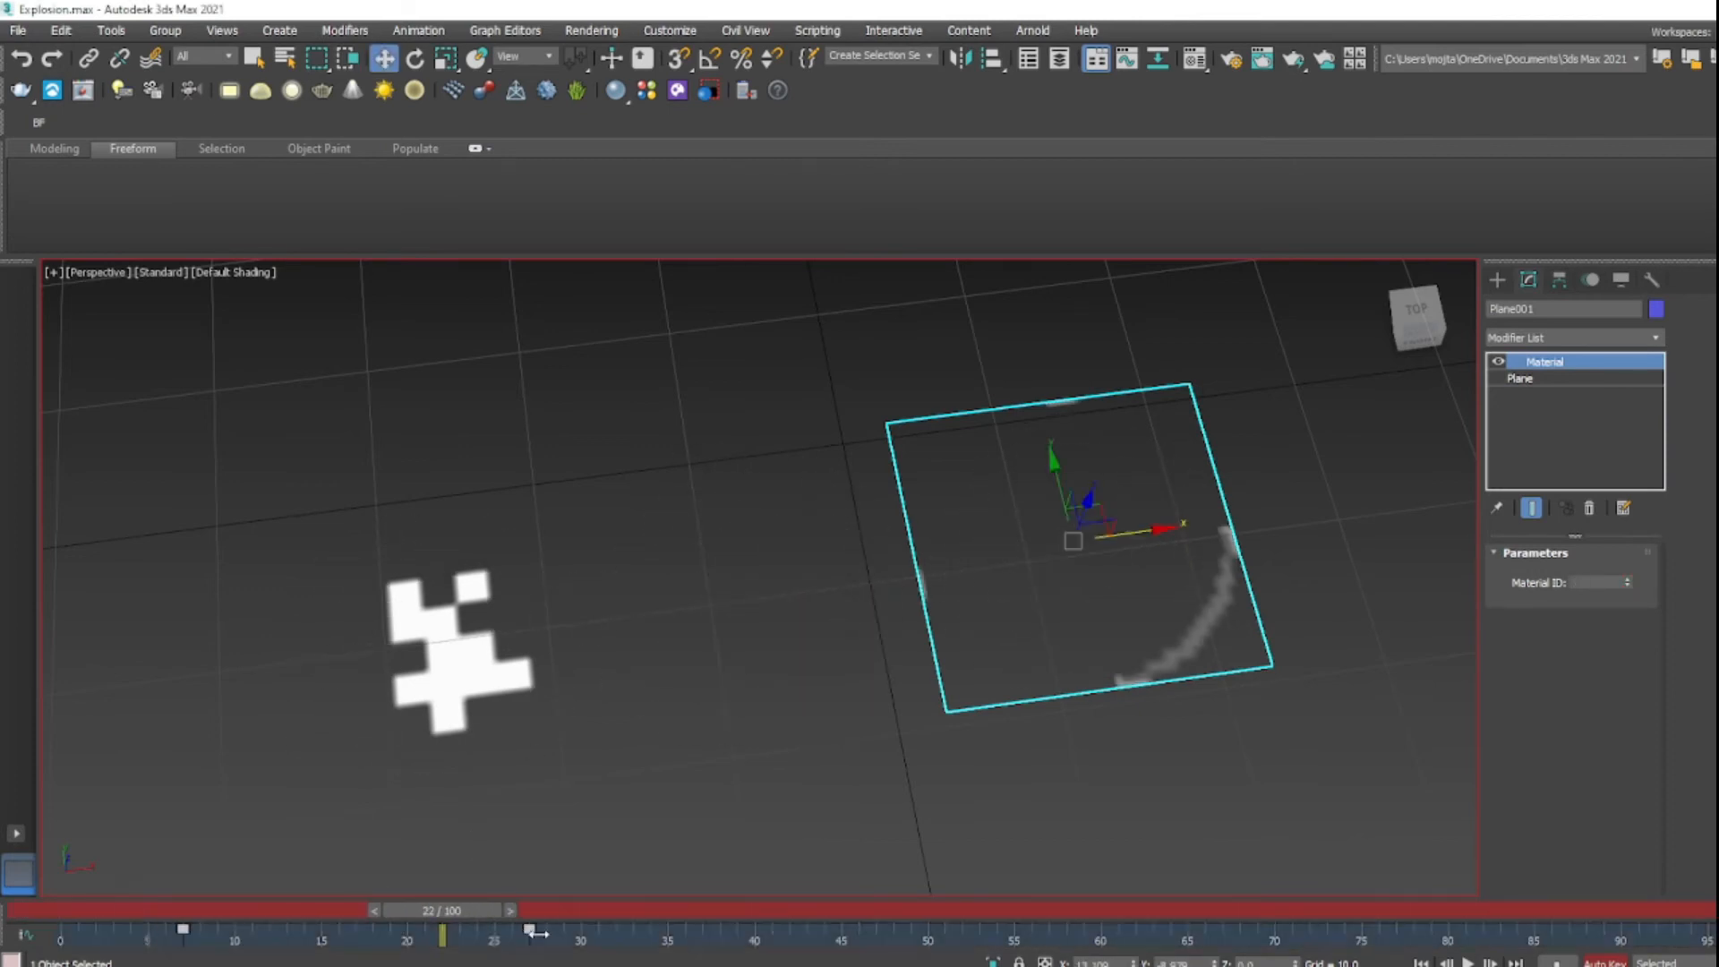
{"action": "left_click_drag", "start_coordinate": [989, 911], "coordinate": [148, 911]}
{"action": "key", "text": "n"}
- Select the animated planes in turn to check their Material ID keys on the timeline
{"action": "middle_click_drag", "start_coordinate": [438, 715], "coordinate": [540, 704]}
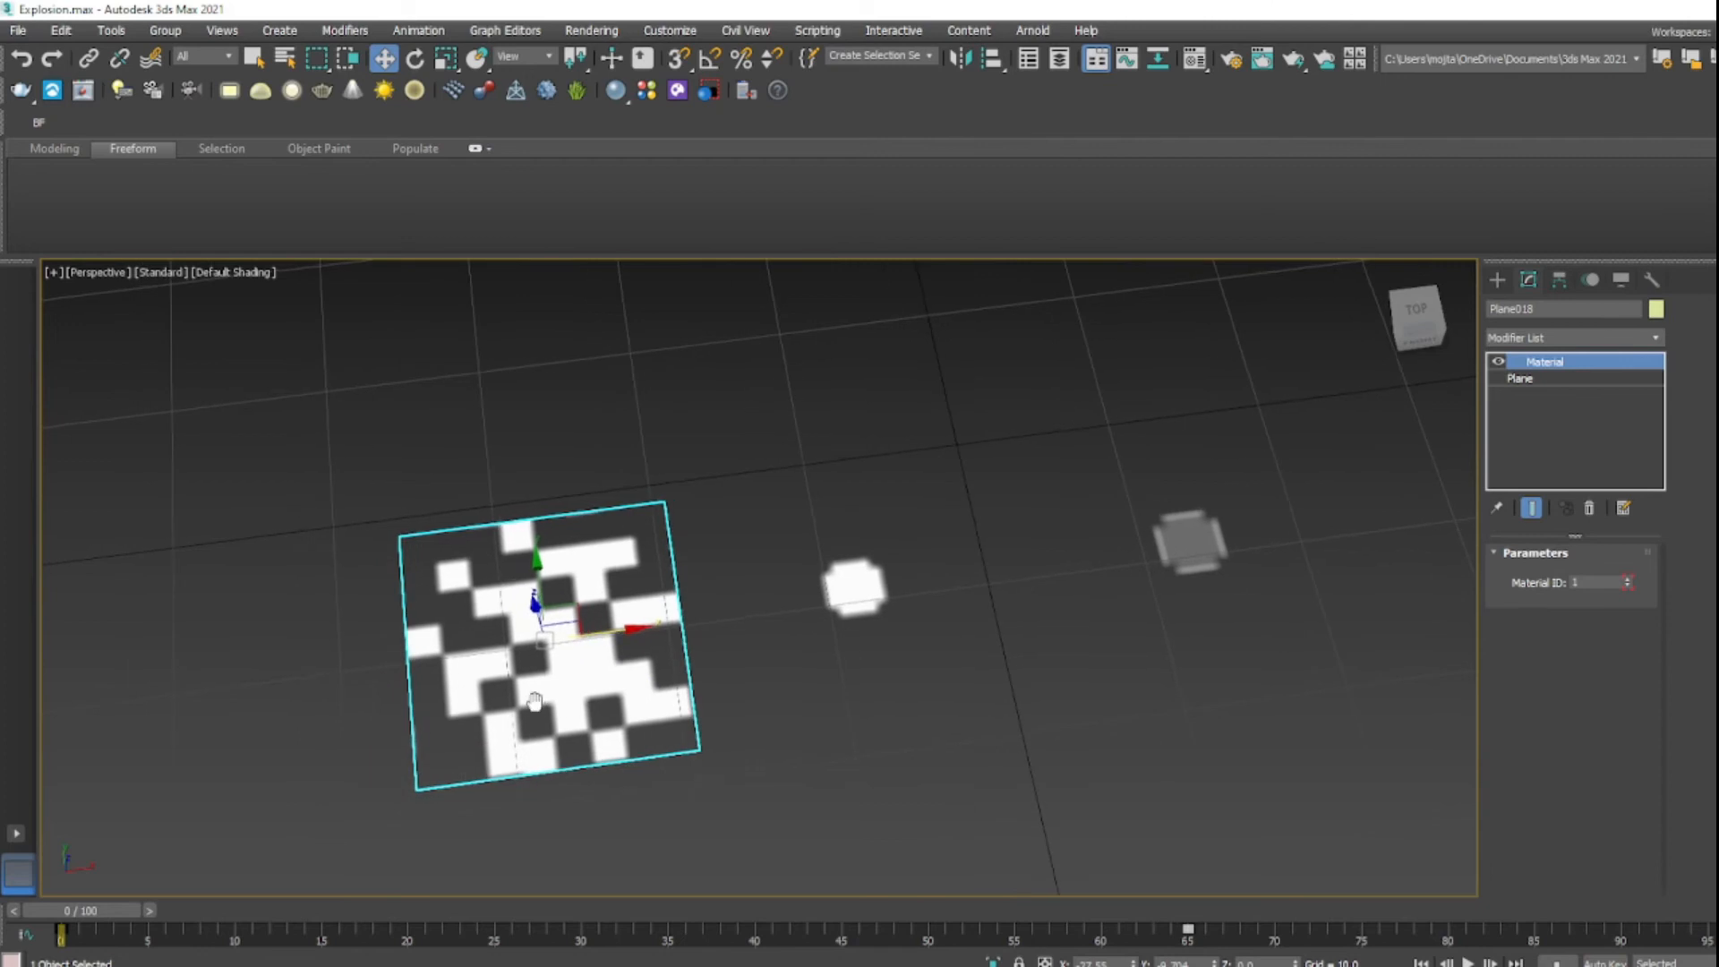
{"action": "scroll", "coordinate": [540, 704], "scroll_direction": "up", "scroll_amount": 1}
{"action": "left_click", "coordinate": [722, 719]}
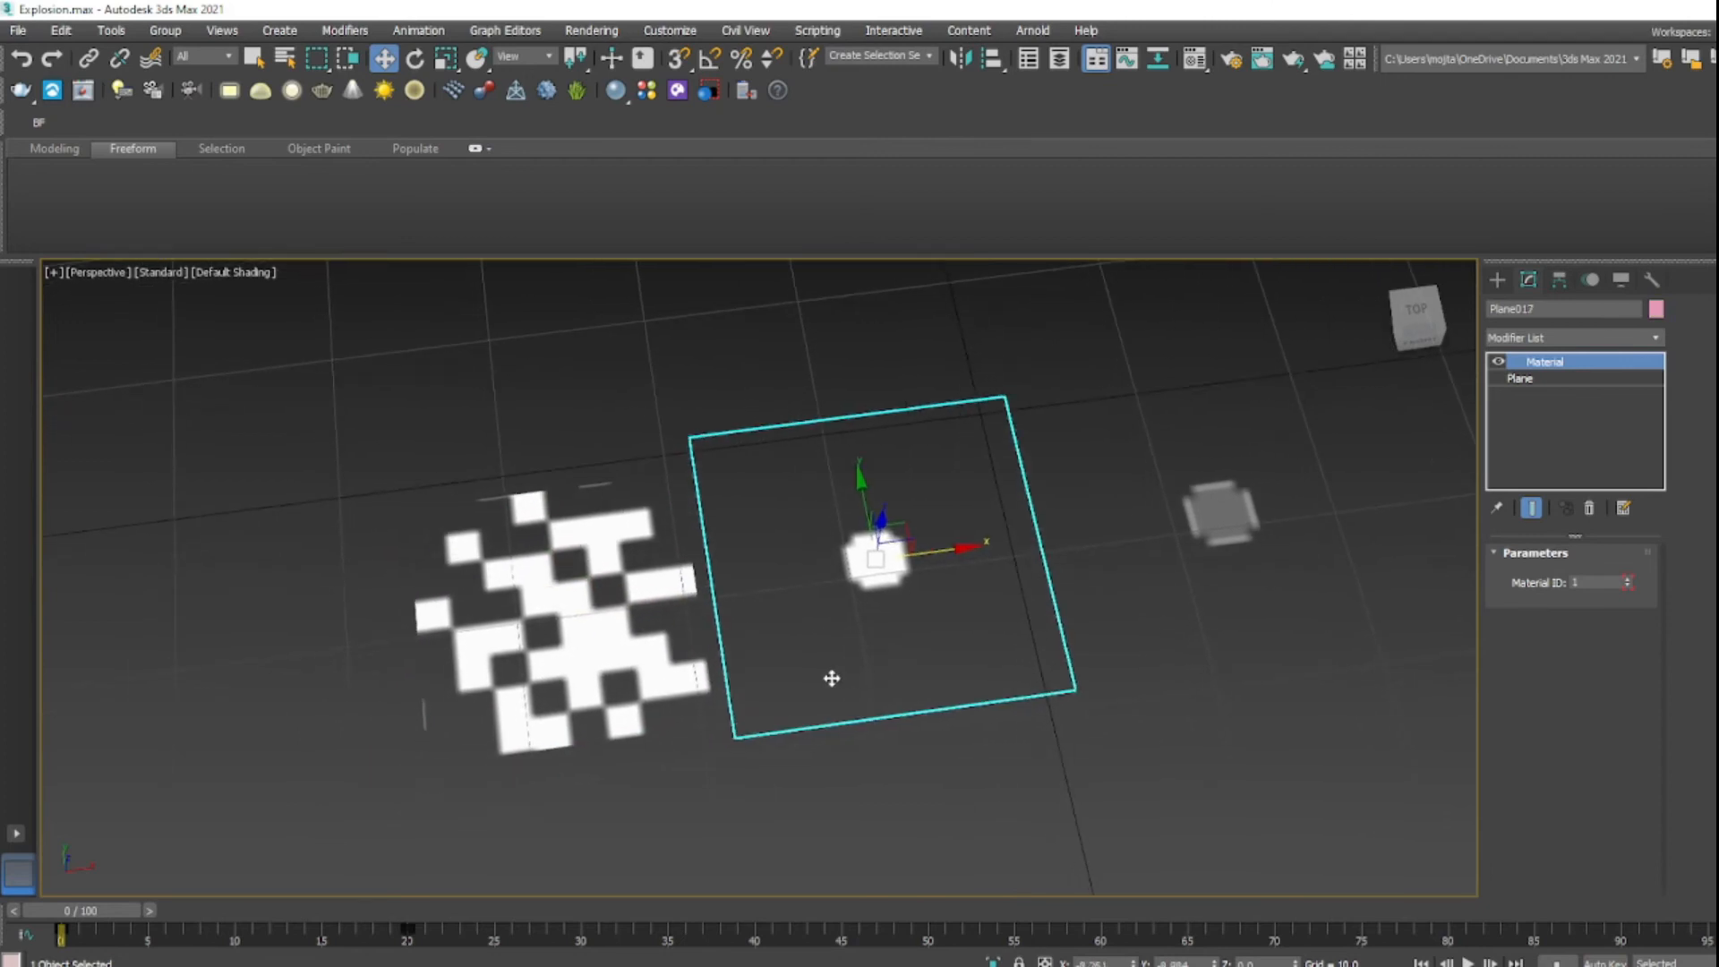
{"action": "left_click", "coordinate": [609, 600]}
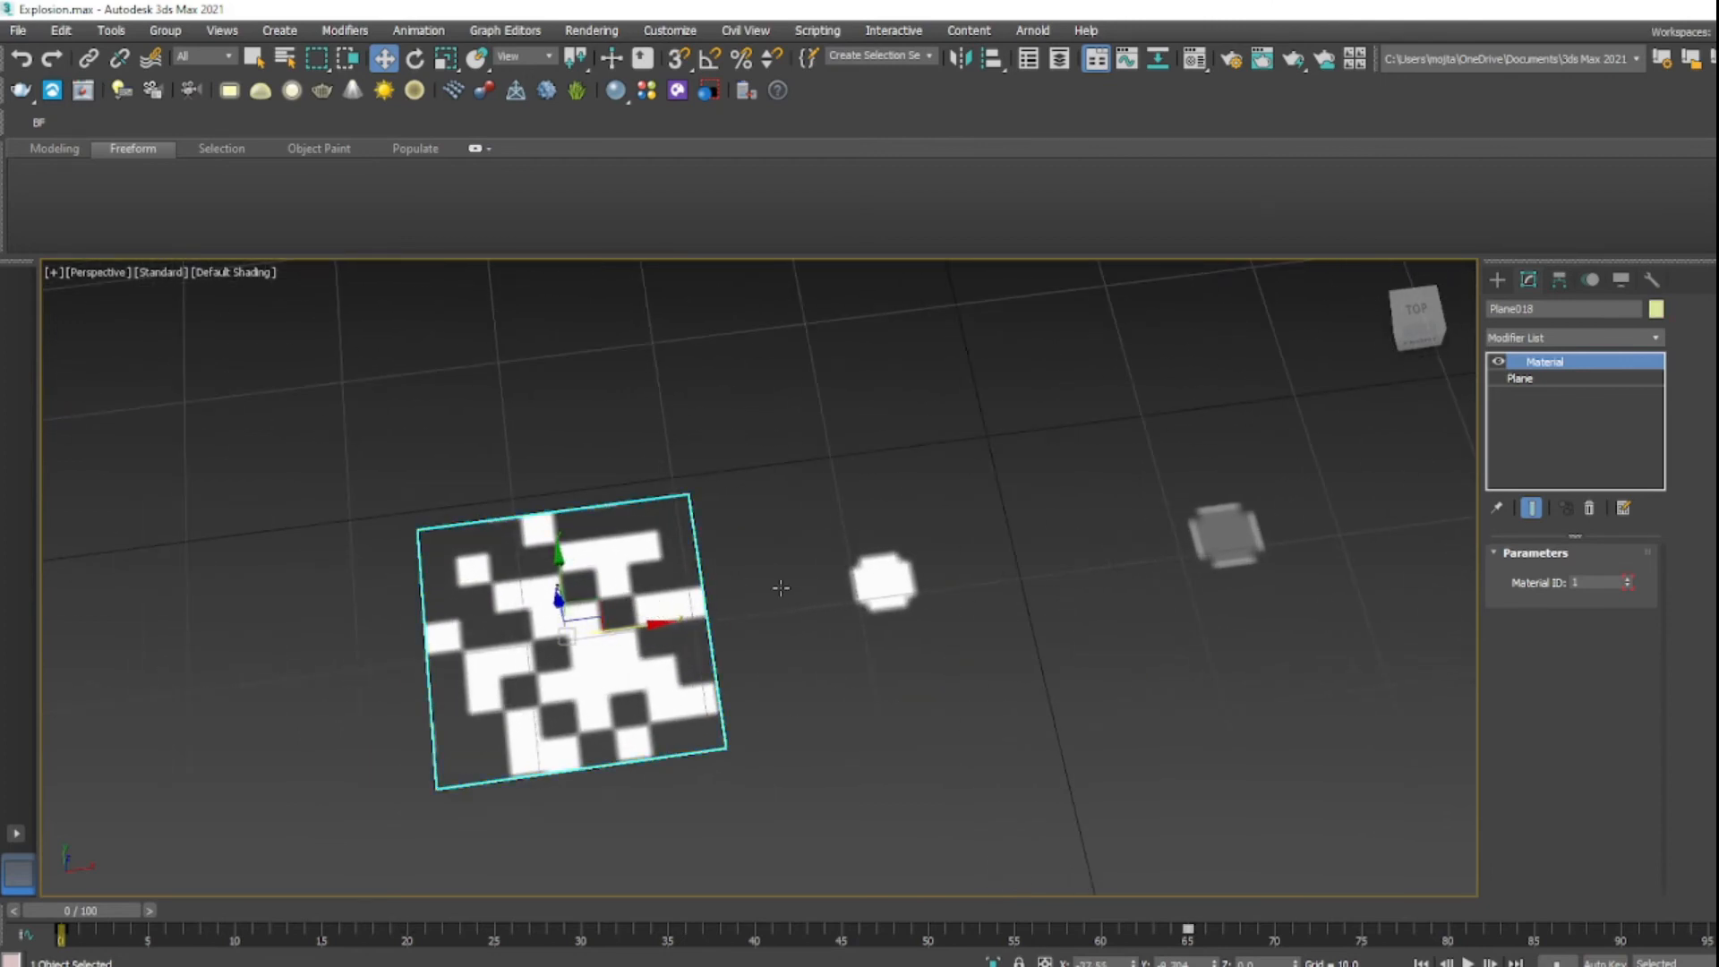
{"action": "left_click", "coordinate": [986, 399]}
{"action": "left_click_drag", "start_coordinate": [1272, 582], "coordinate": [1290, 614]}
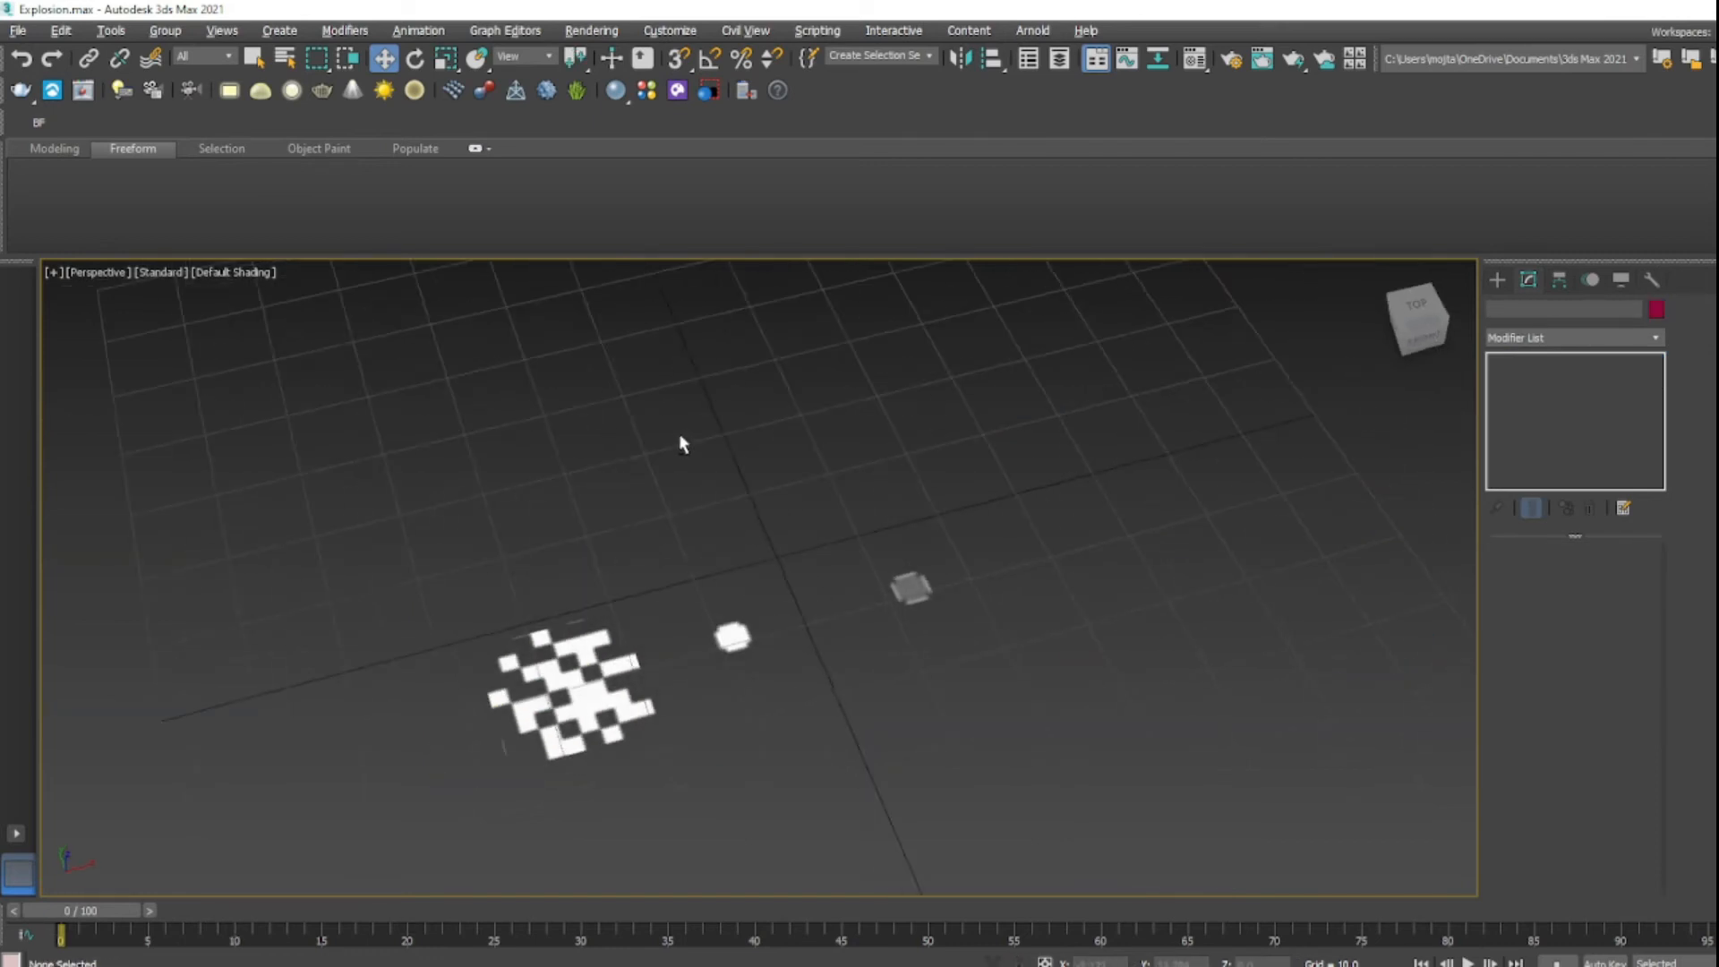
{"action": "scroll", "coordinate": [683, 442], "scroll_direction": "down", "scroll_amount": 3}
{"action": "middle_click_drag", "start_coordinate": [795, 608], "coordinate": [752, 519]}
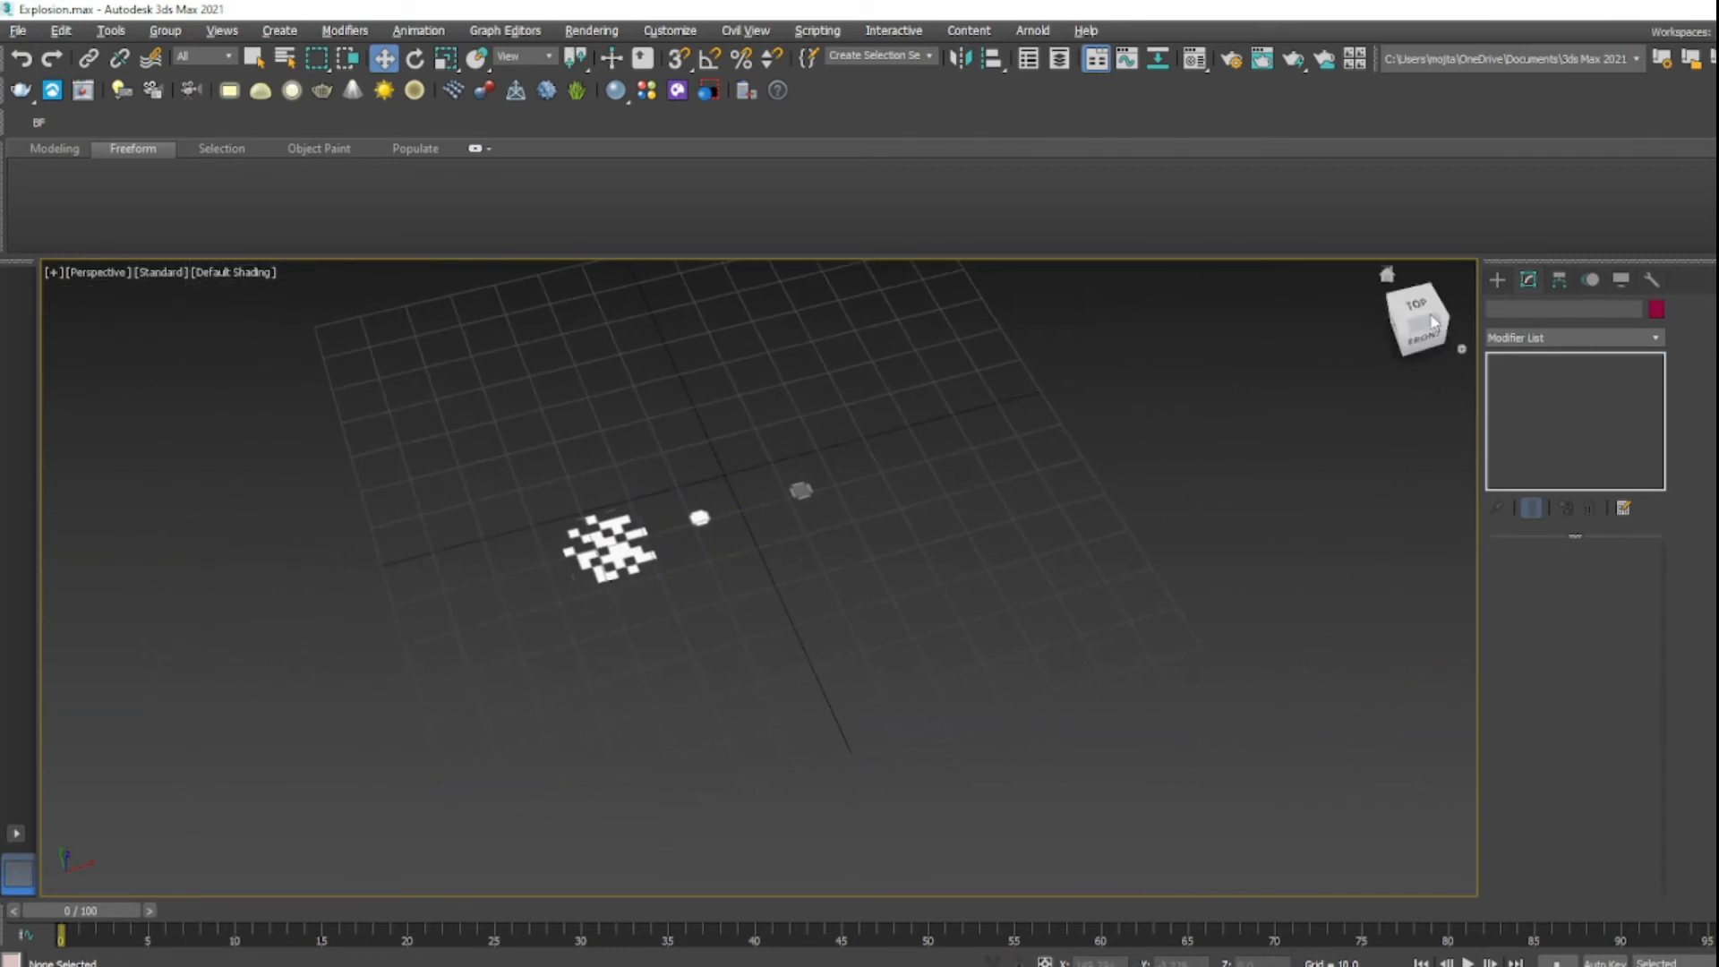
- Create a PF Source particle emitter about 52.2 long and 64.7 wide beside the planes
{"action": "left_click", "coordinate": [1496, 279]}
{"action": "left_click", "coordinate": [1574, 334]}
{"action": "left_click", "coordinate": [1535, 388]}
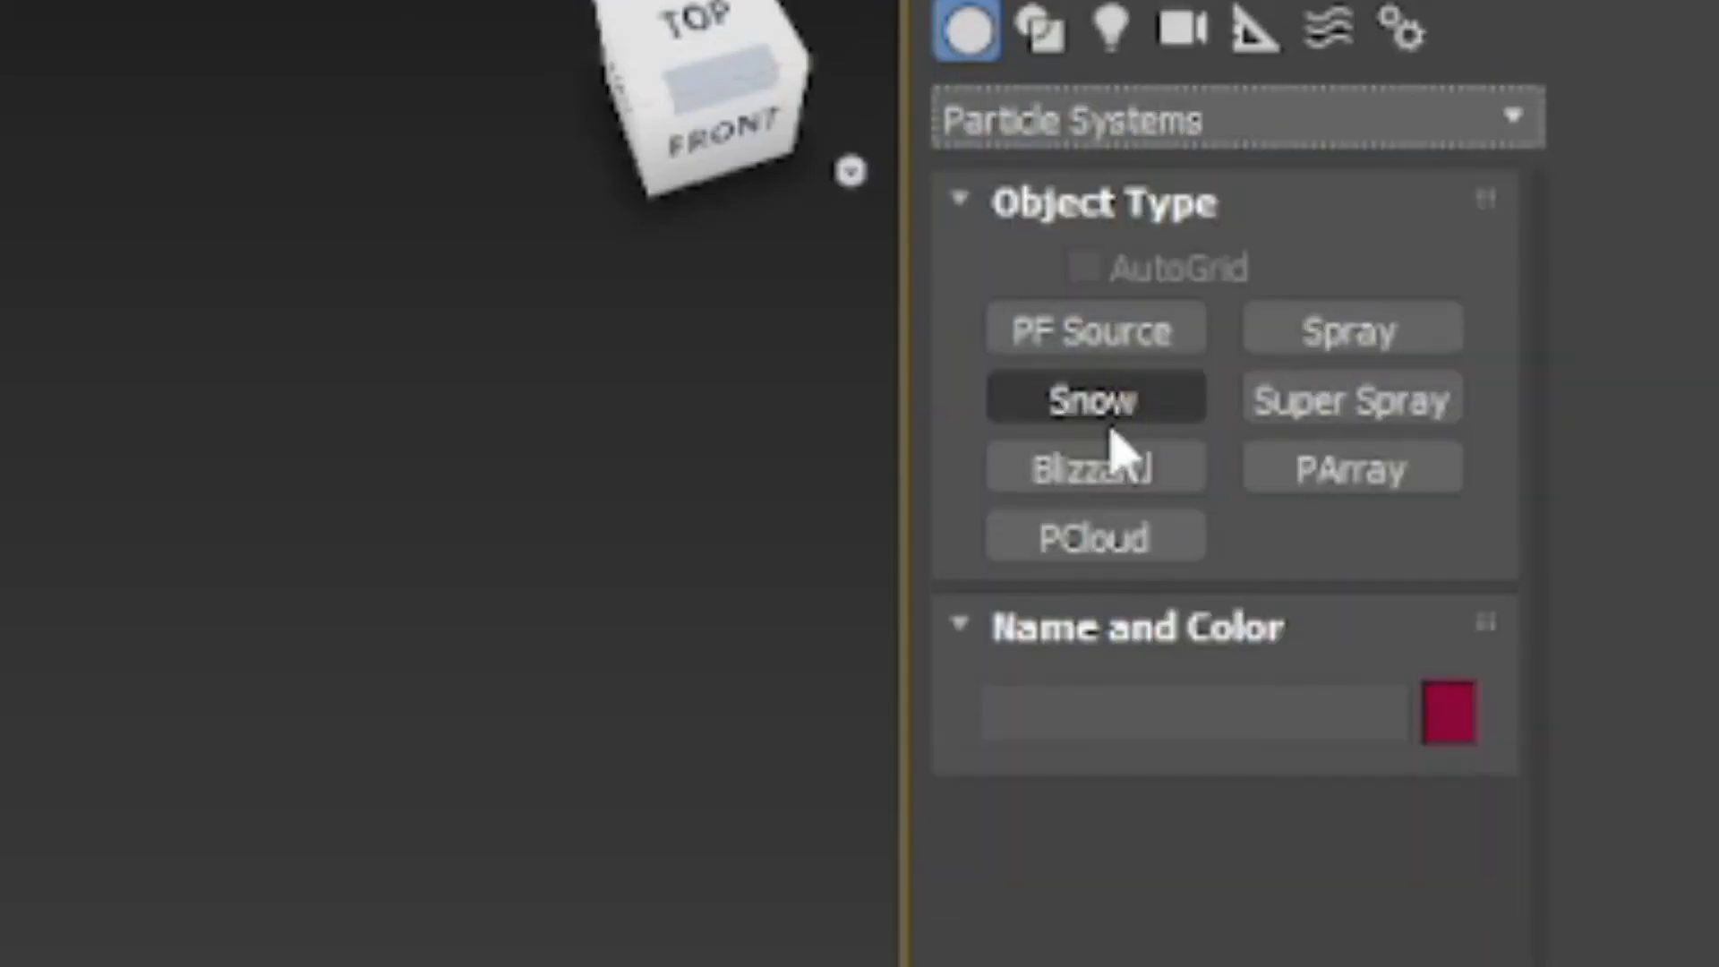
{"action": "left_click", "coordinate": [1532, 396]}
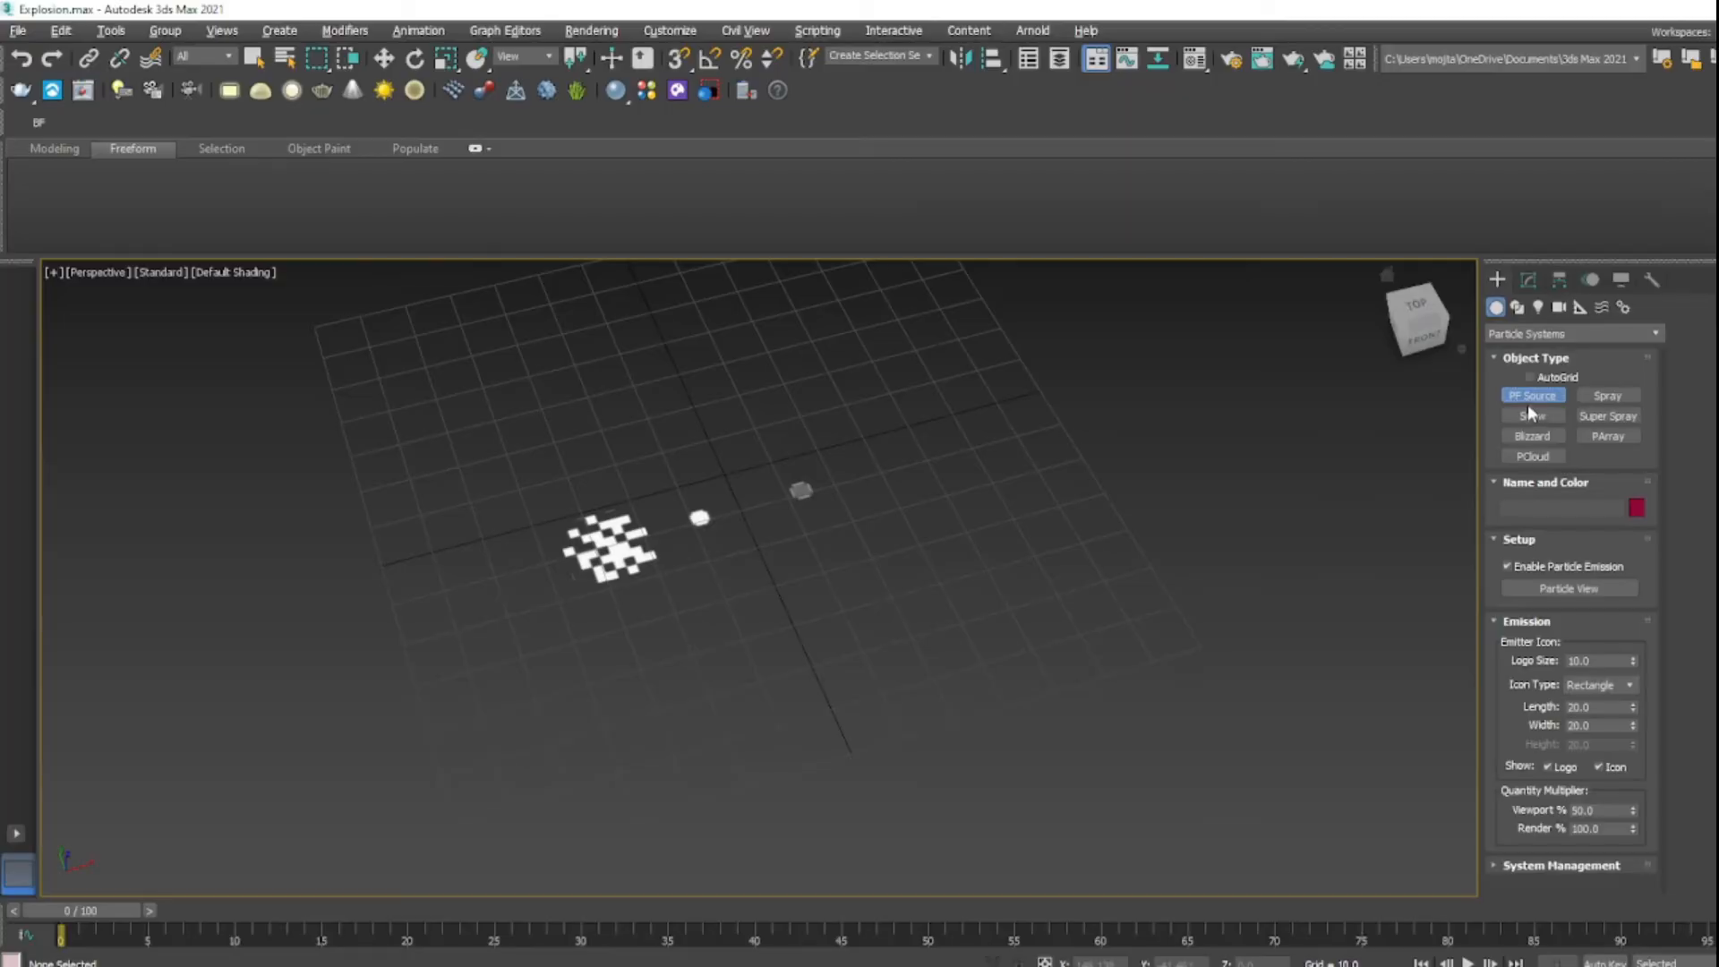
{"action": "left_click_drag", "start_coordinate": [961, 700], "coordinate": [842, 868]}
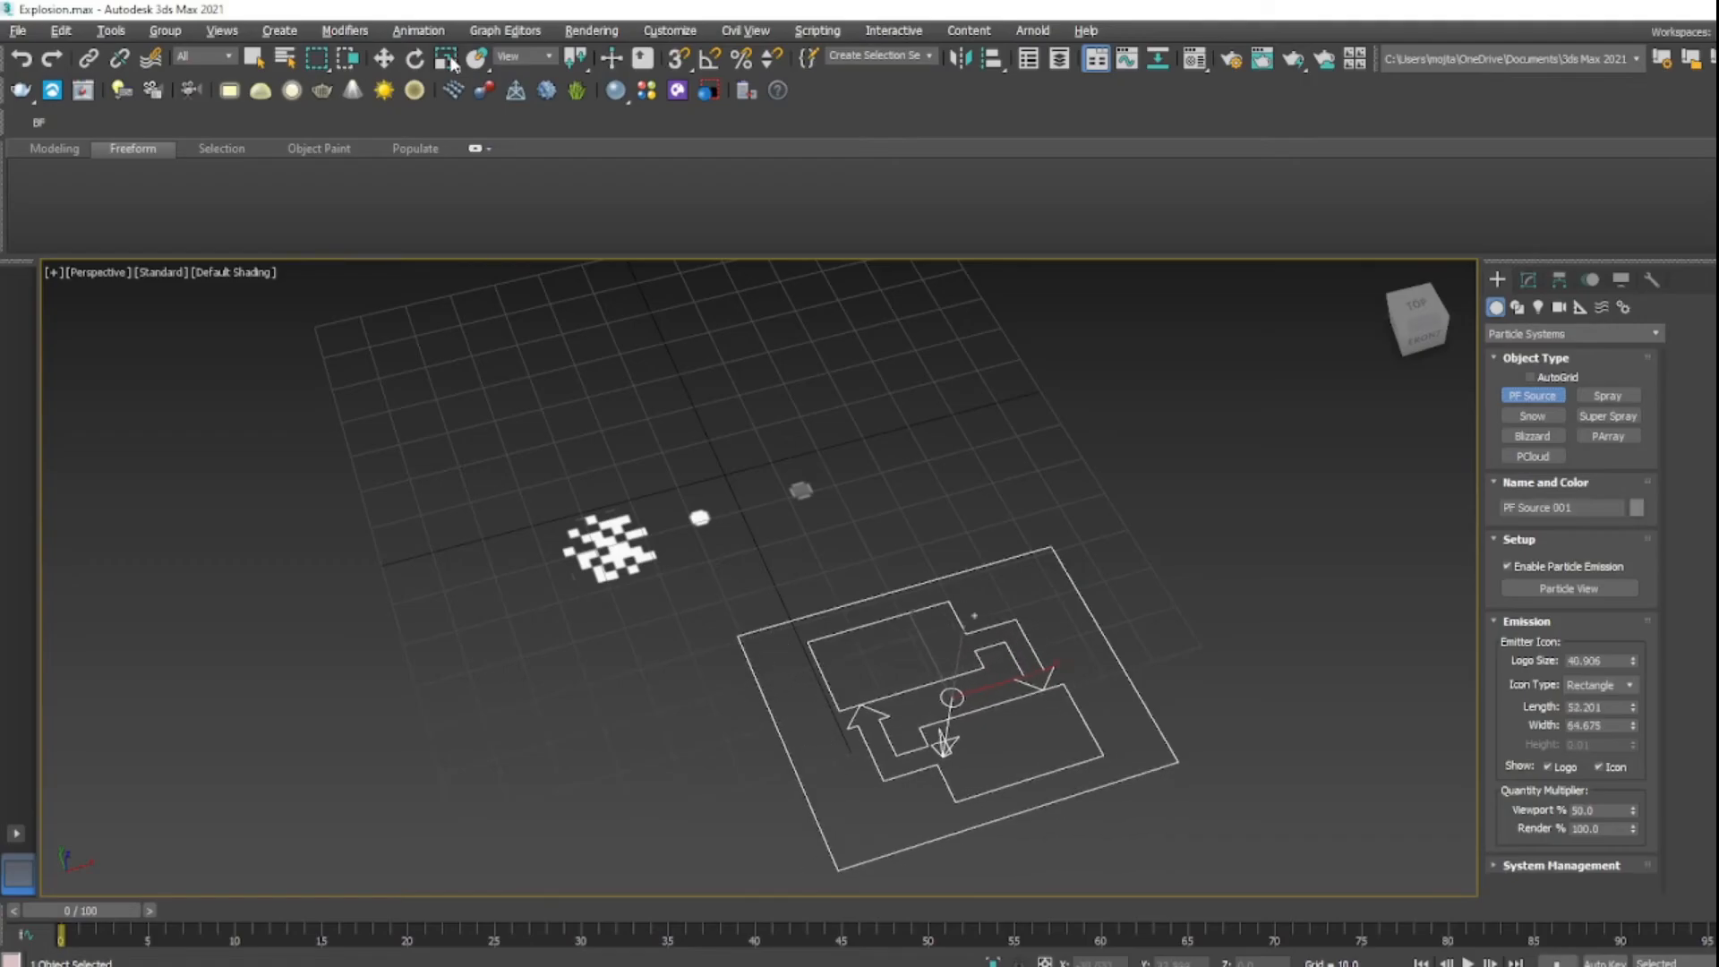
- Rotate the PF Source emitter with angle snap so its emission arrow points upward, and open Particle View
{"action": "left_click", "coordinate": [414, 59]}
{"action": "left_click", "coordinate": [709, 59]}
{"action": "middle_click_drag", "start_coordinate": [962, 657], "coordinate": [950, 609]}
{"action": "left_click_drag", "start_coordinate": [951, 610], "coordinate": [993, 726]}
{"action": "left_click_drag", "start_coordinate": [993, 726], "coordinate": [1004, 780]}
{"action": "left_click", "coordinate": [1528, 280]}
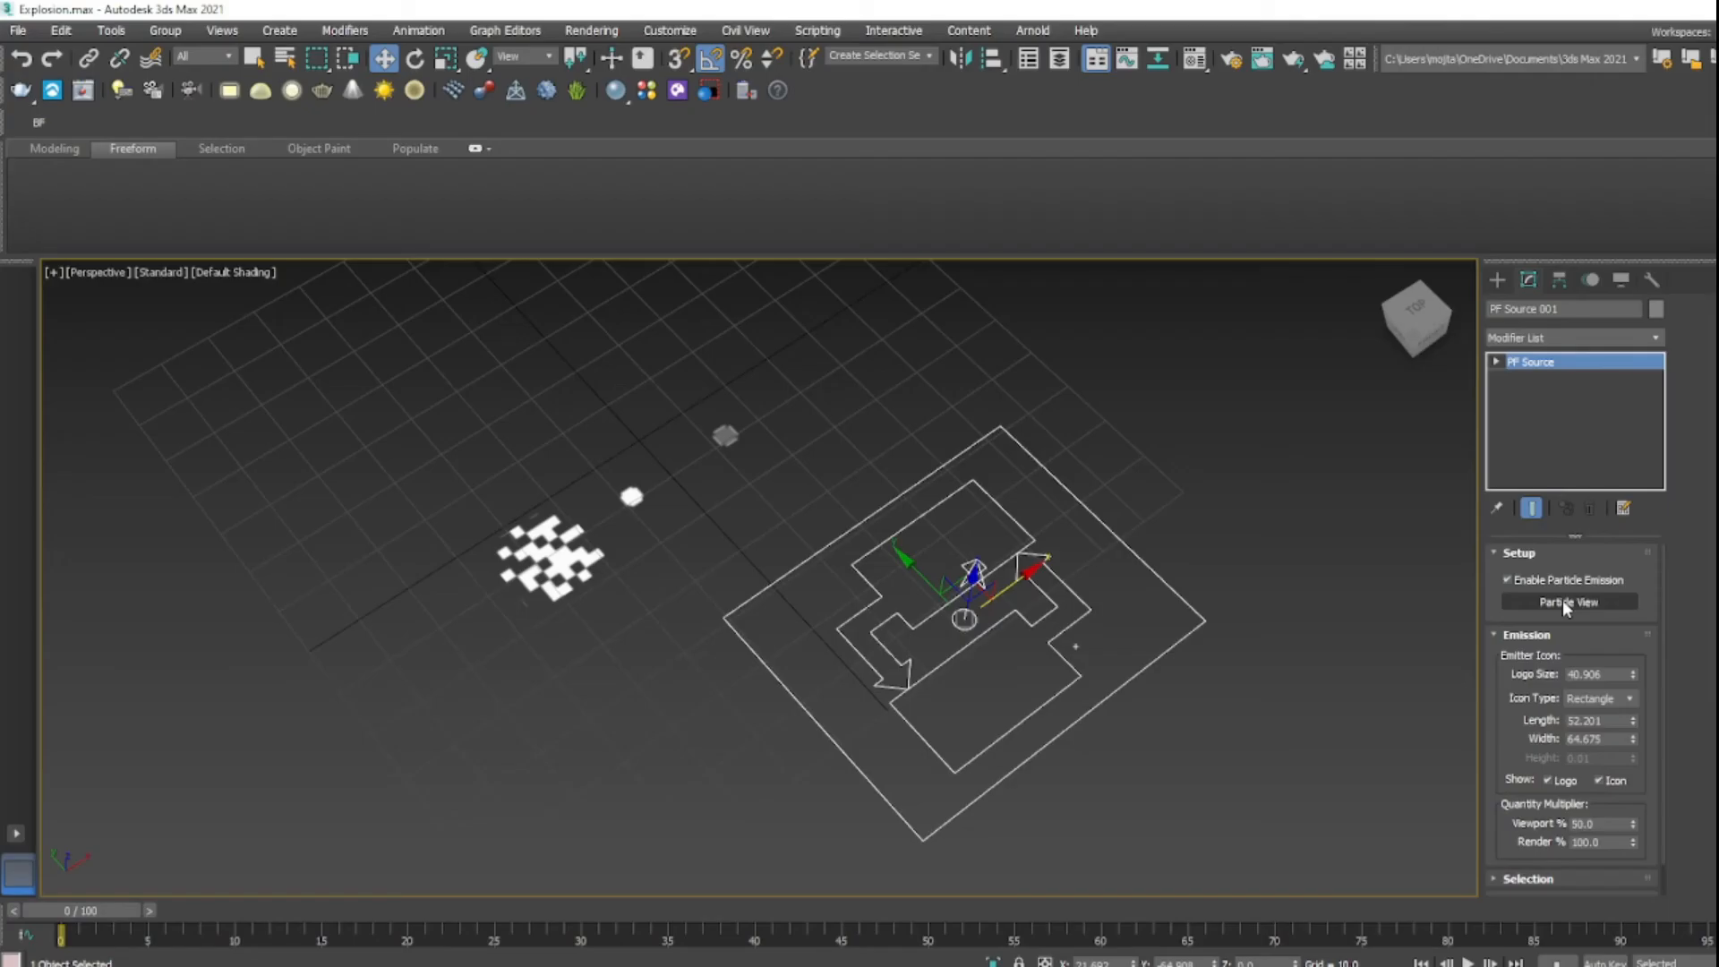
{"action": "left_click", "coordinate": [1564, 603]}
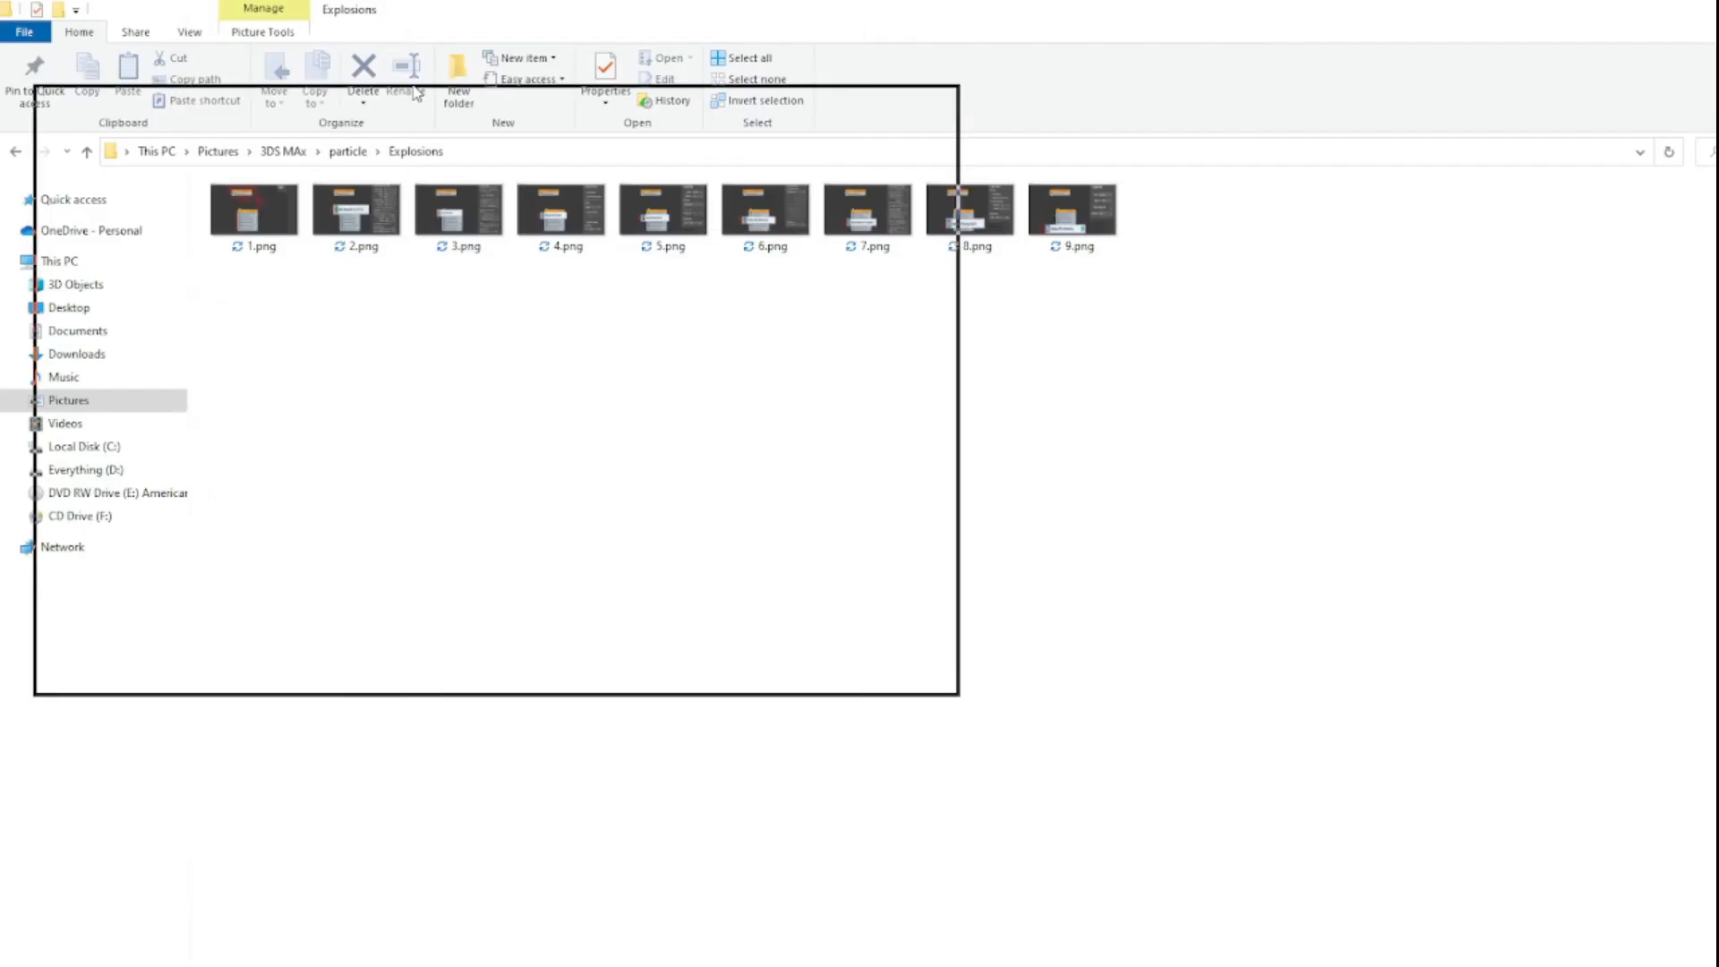
- View the overview images 1.png in the Explosions folder and 0.png in the Generics folder to read their Particle Flow operator lists
{"action": "left_click_drag", "start_coordinate": [414, 87], "coordinate": [781, 214]}
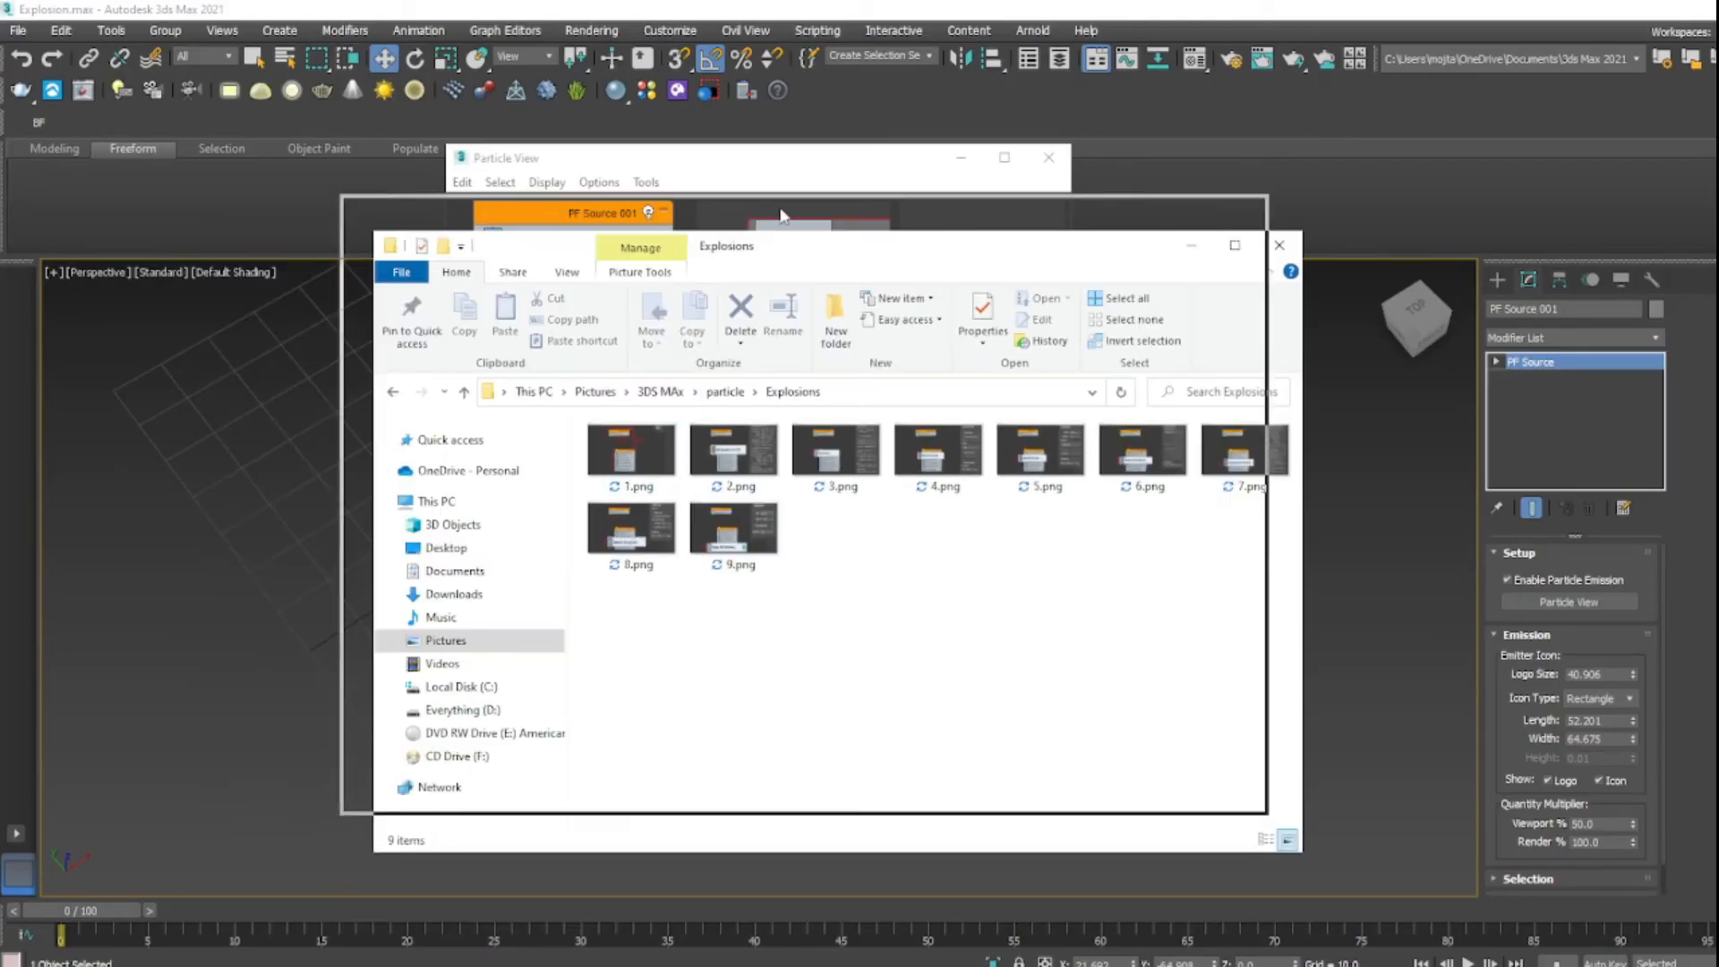
{"action": "left_click", "coordinate": [1202, 207]}
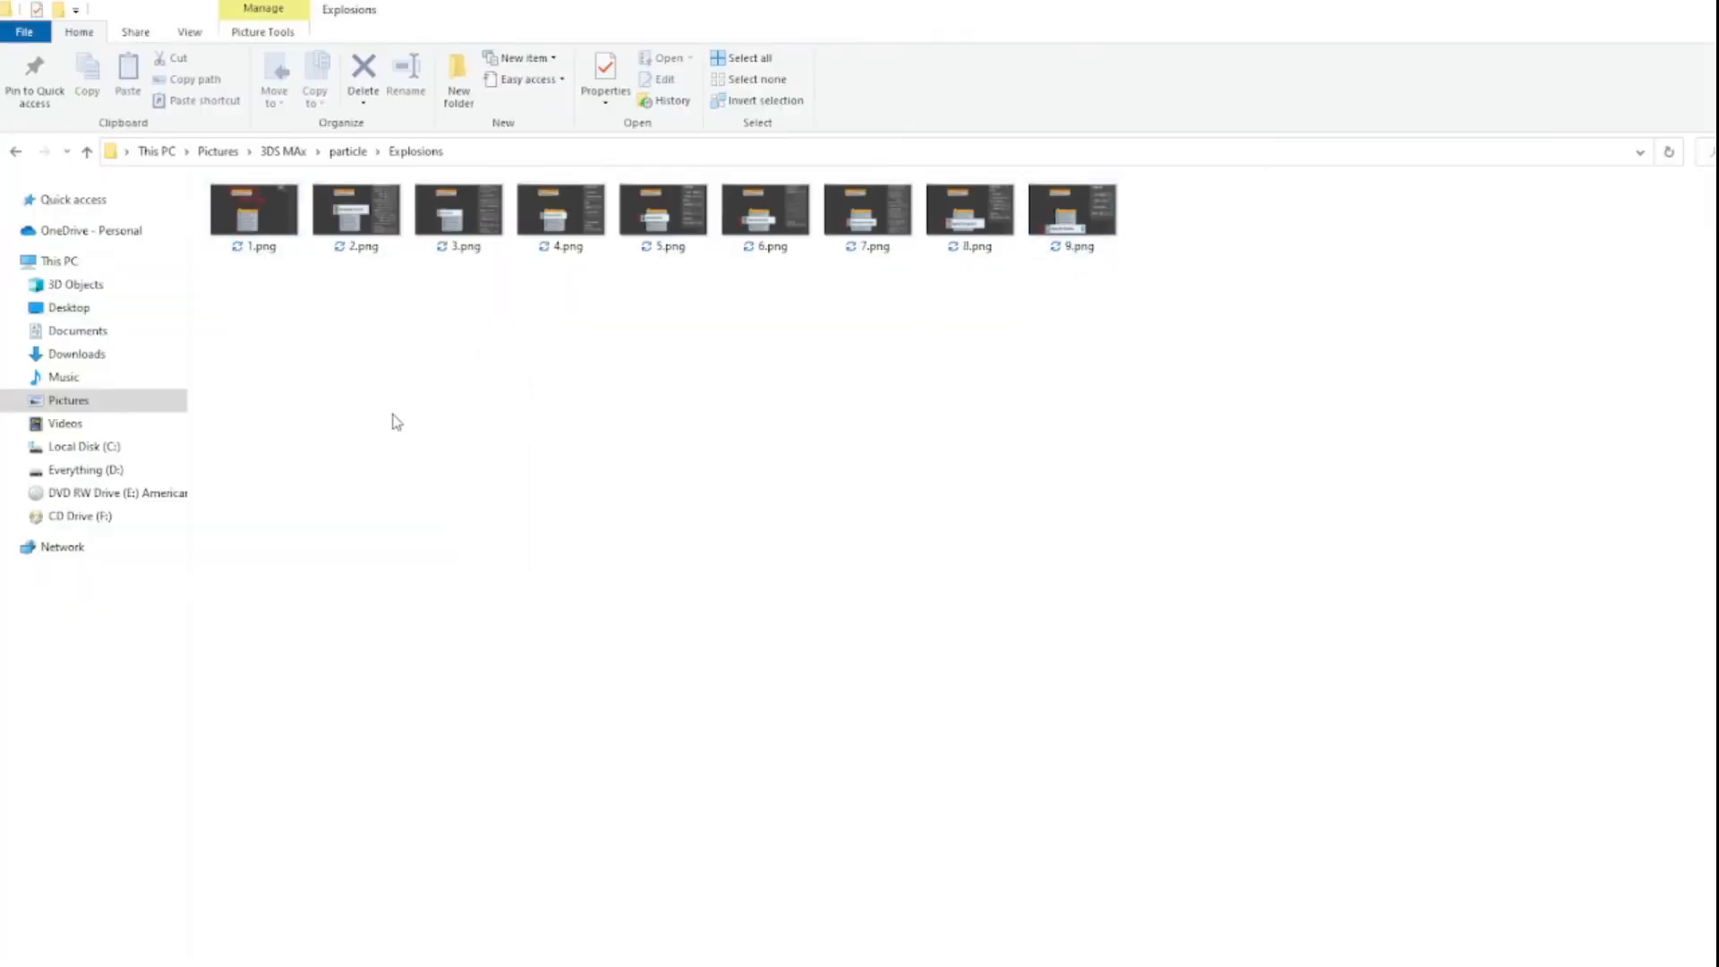
{"action": "left_click", "coordinate": [265, 224]}
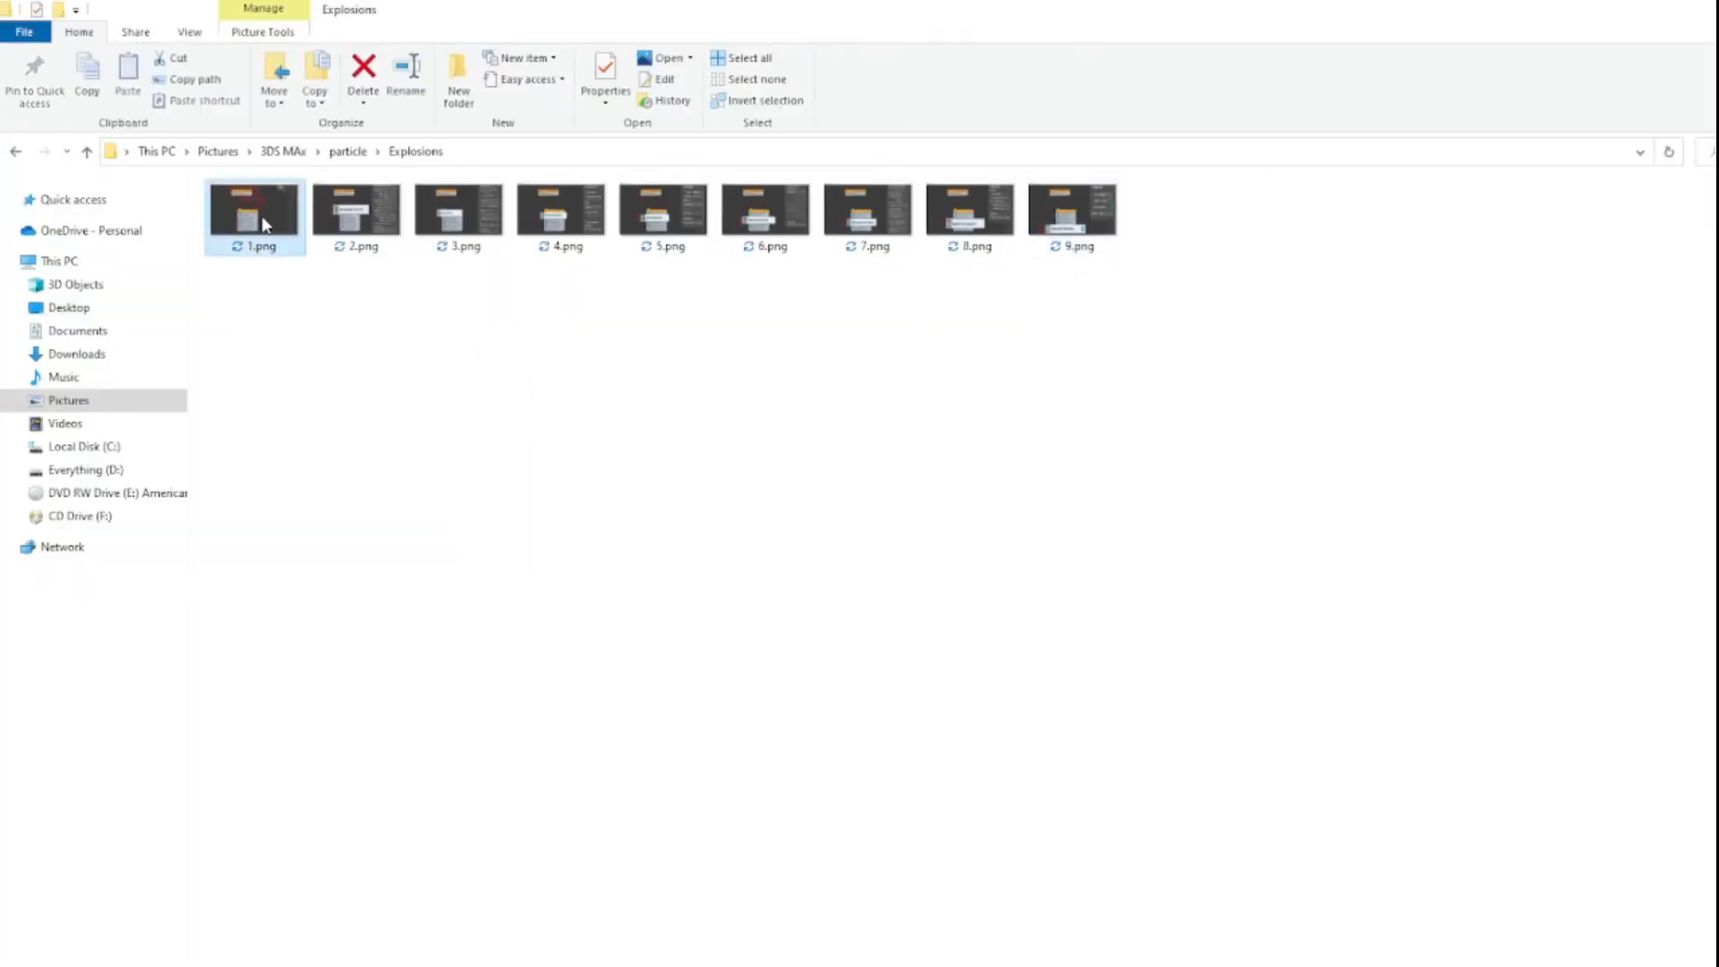
{"action": "double_click", "coordinate": [265, 224]}
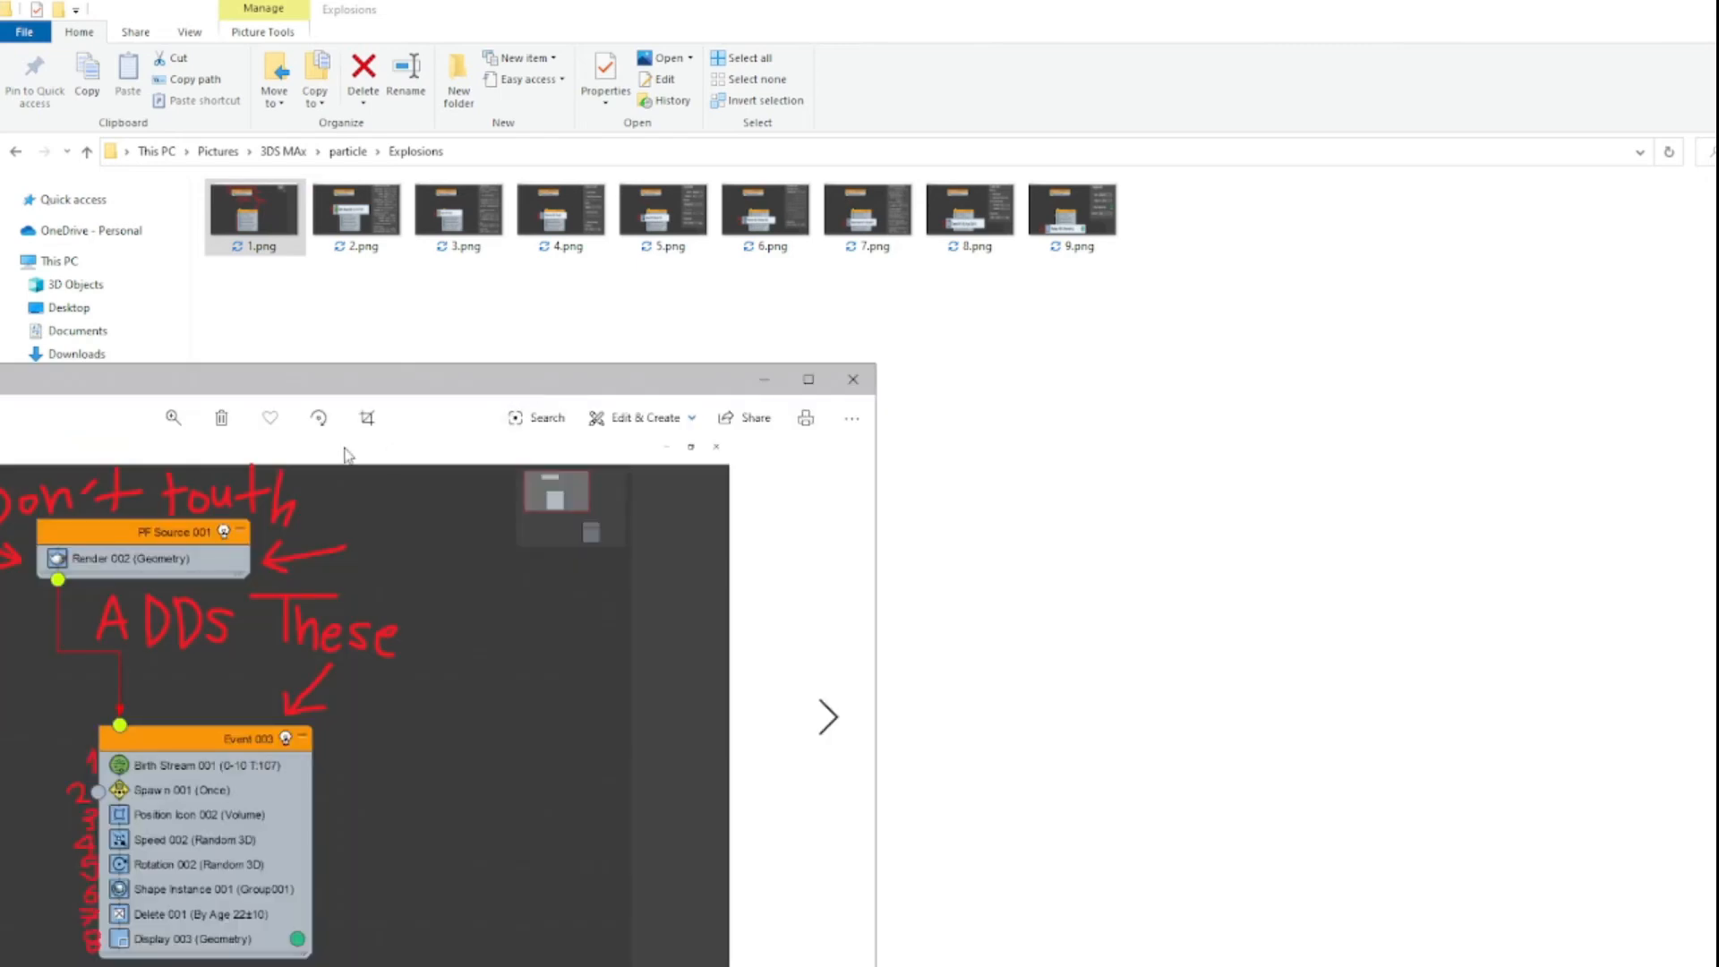
{"action": "left_click_drag", "start_coordinate": [365, 380], "coordinate": [795, 229]}
{"action": "left_click", "coordinate": [1239, 230]}
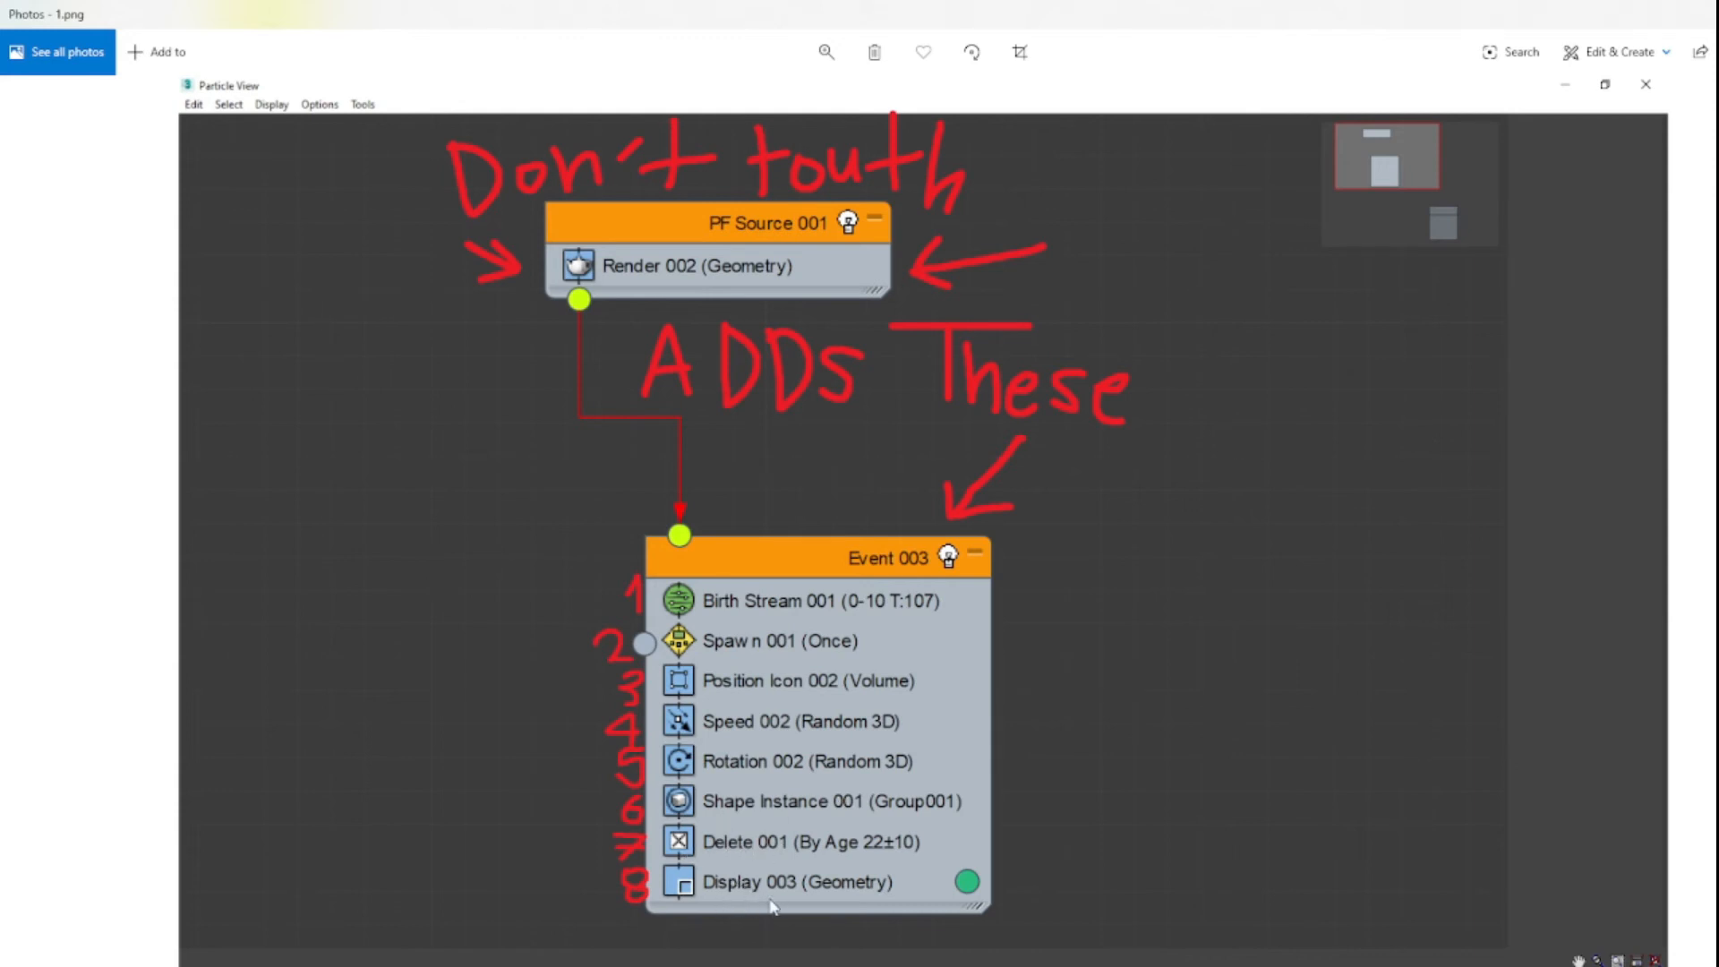
{"action": "key", "text": "alt+F4"}
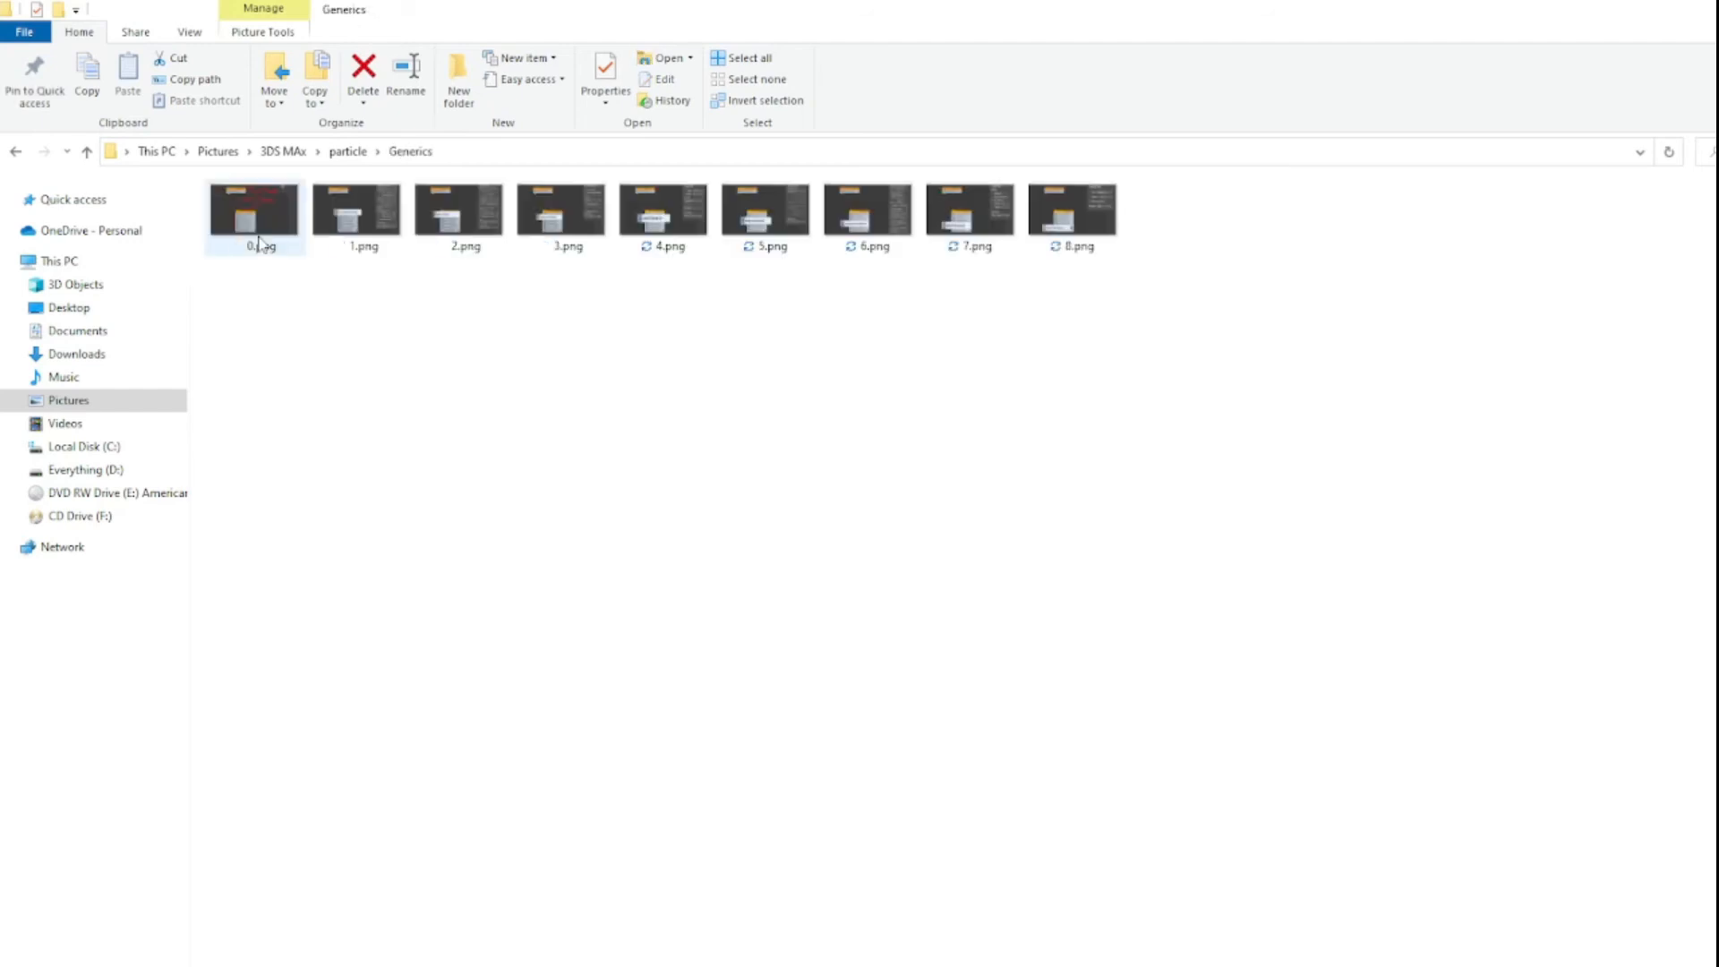
{"action": "double_click", "coordinate": [260, 236]}
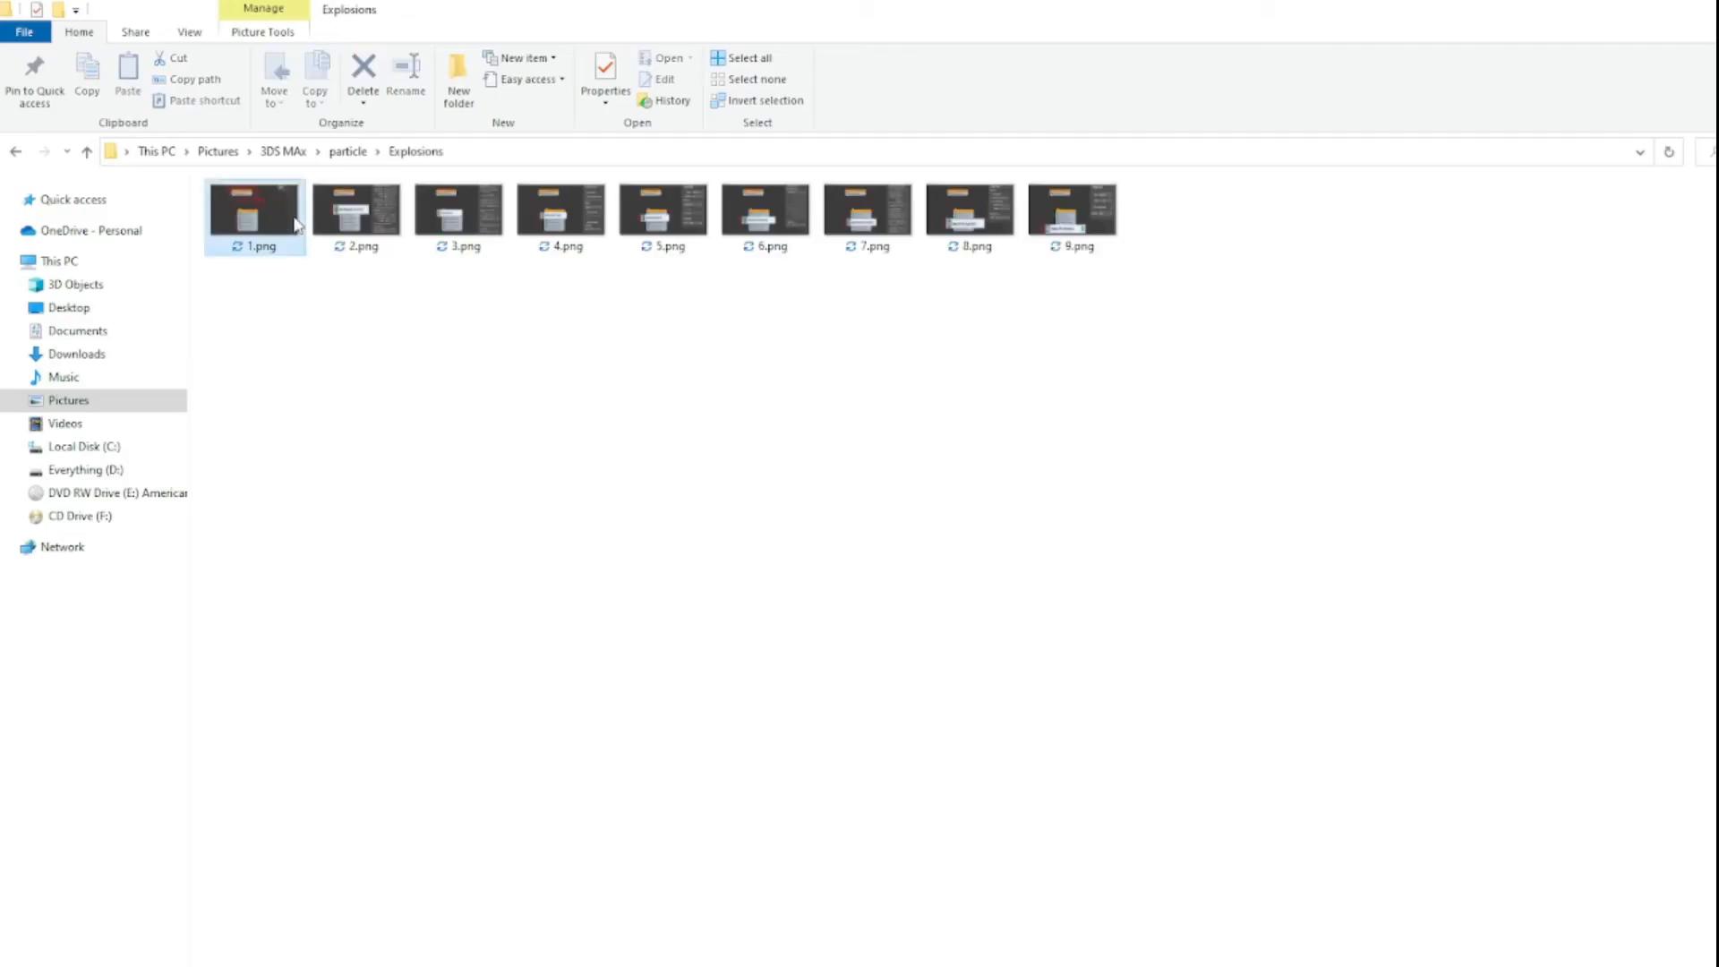
- Go through the Explosions reference images up to 9.png to read the settings of each explosion operator
{"action": "double_click", "coordinate": [298, 223]}
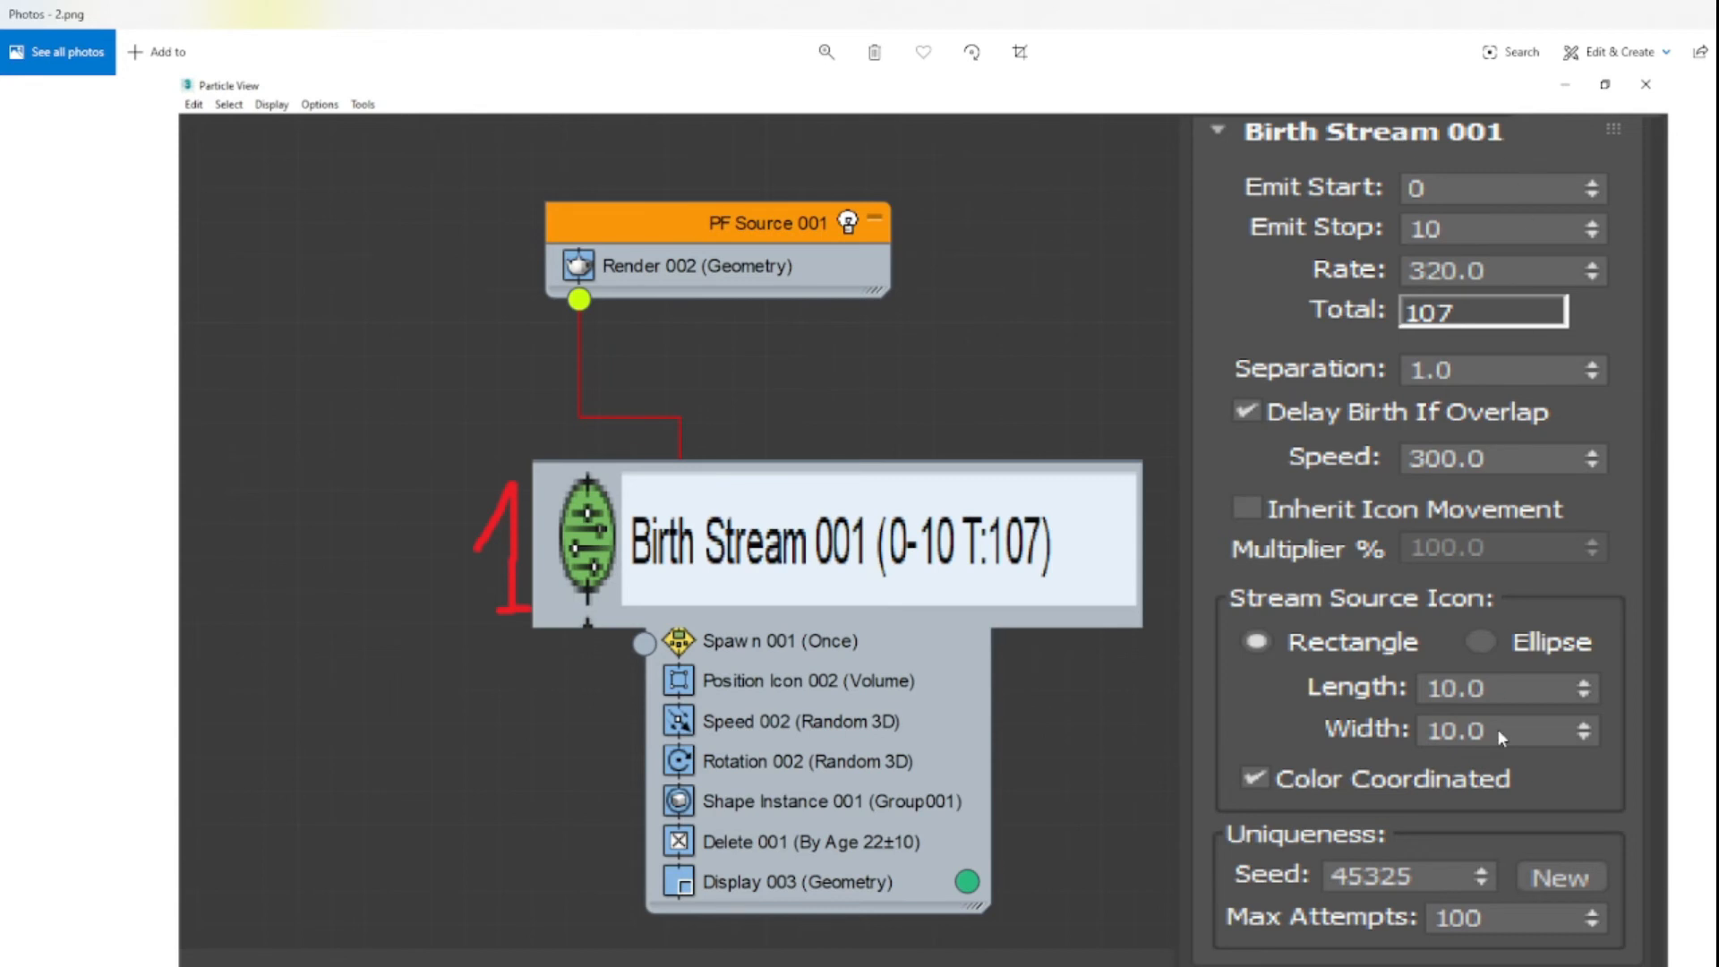
{"action": "key", "text": "Right"}
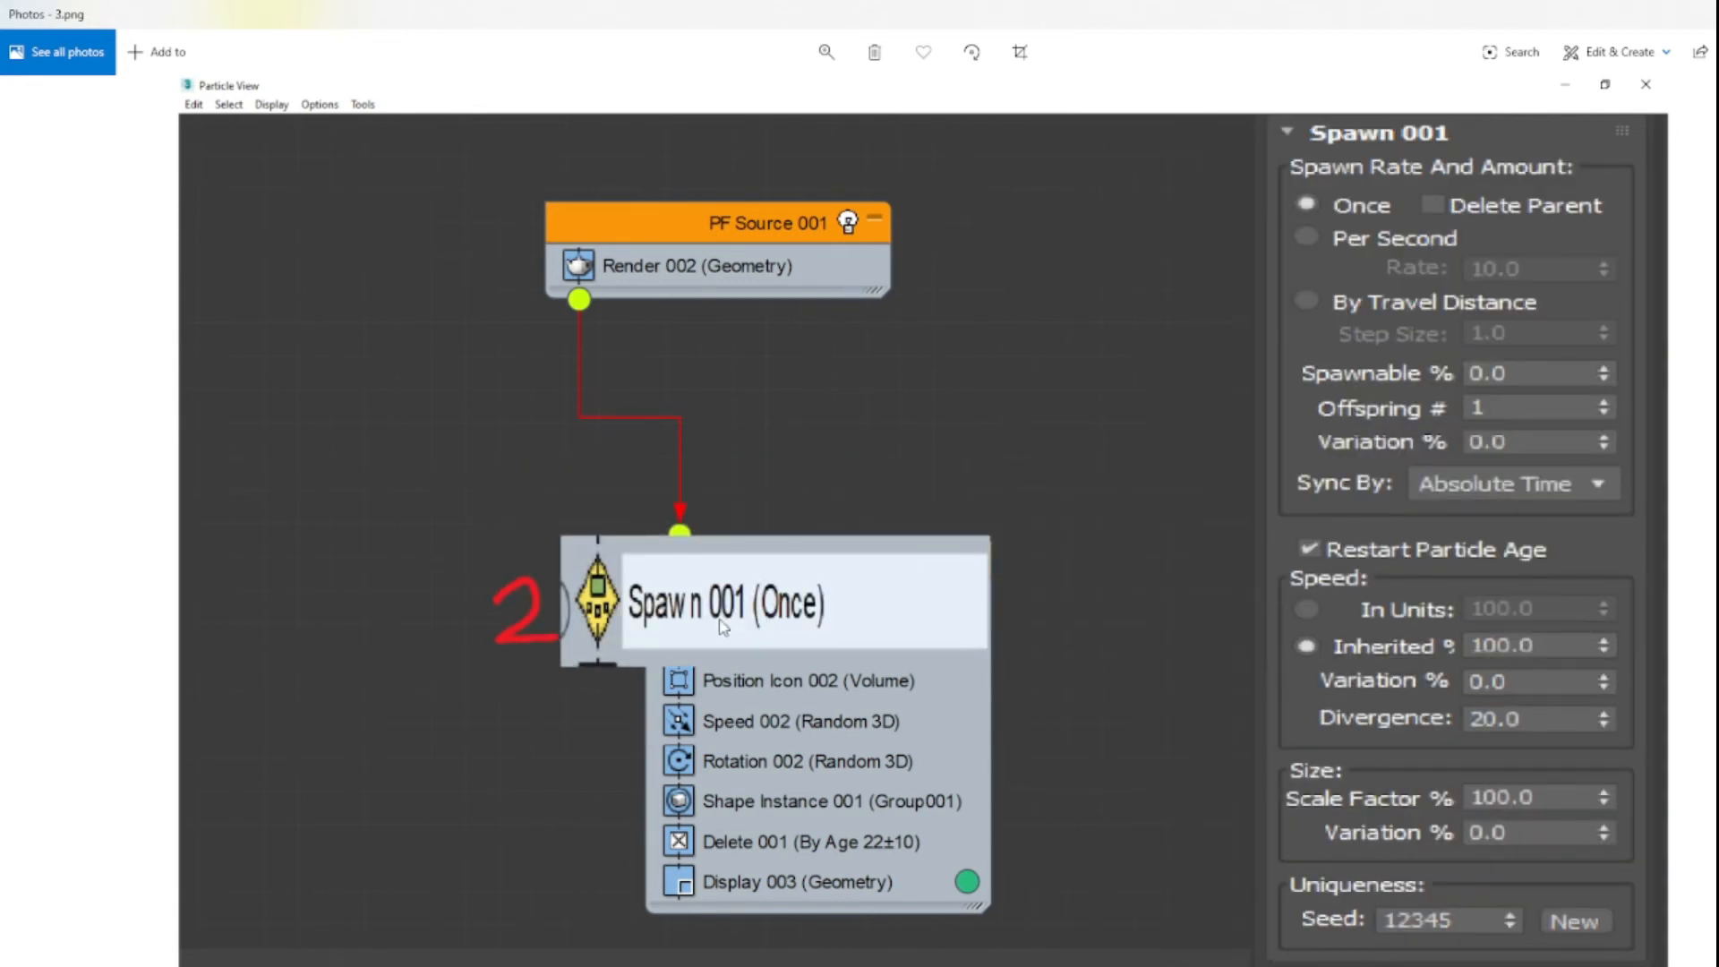
{"action": "key", "text": "Right"}
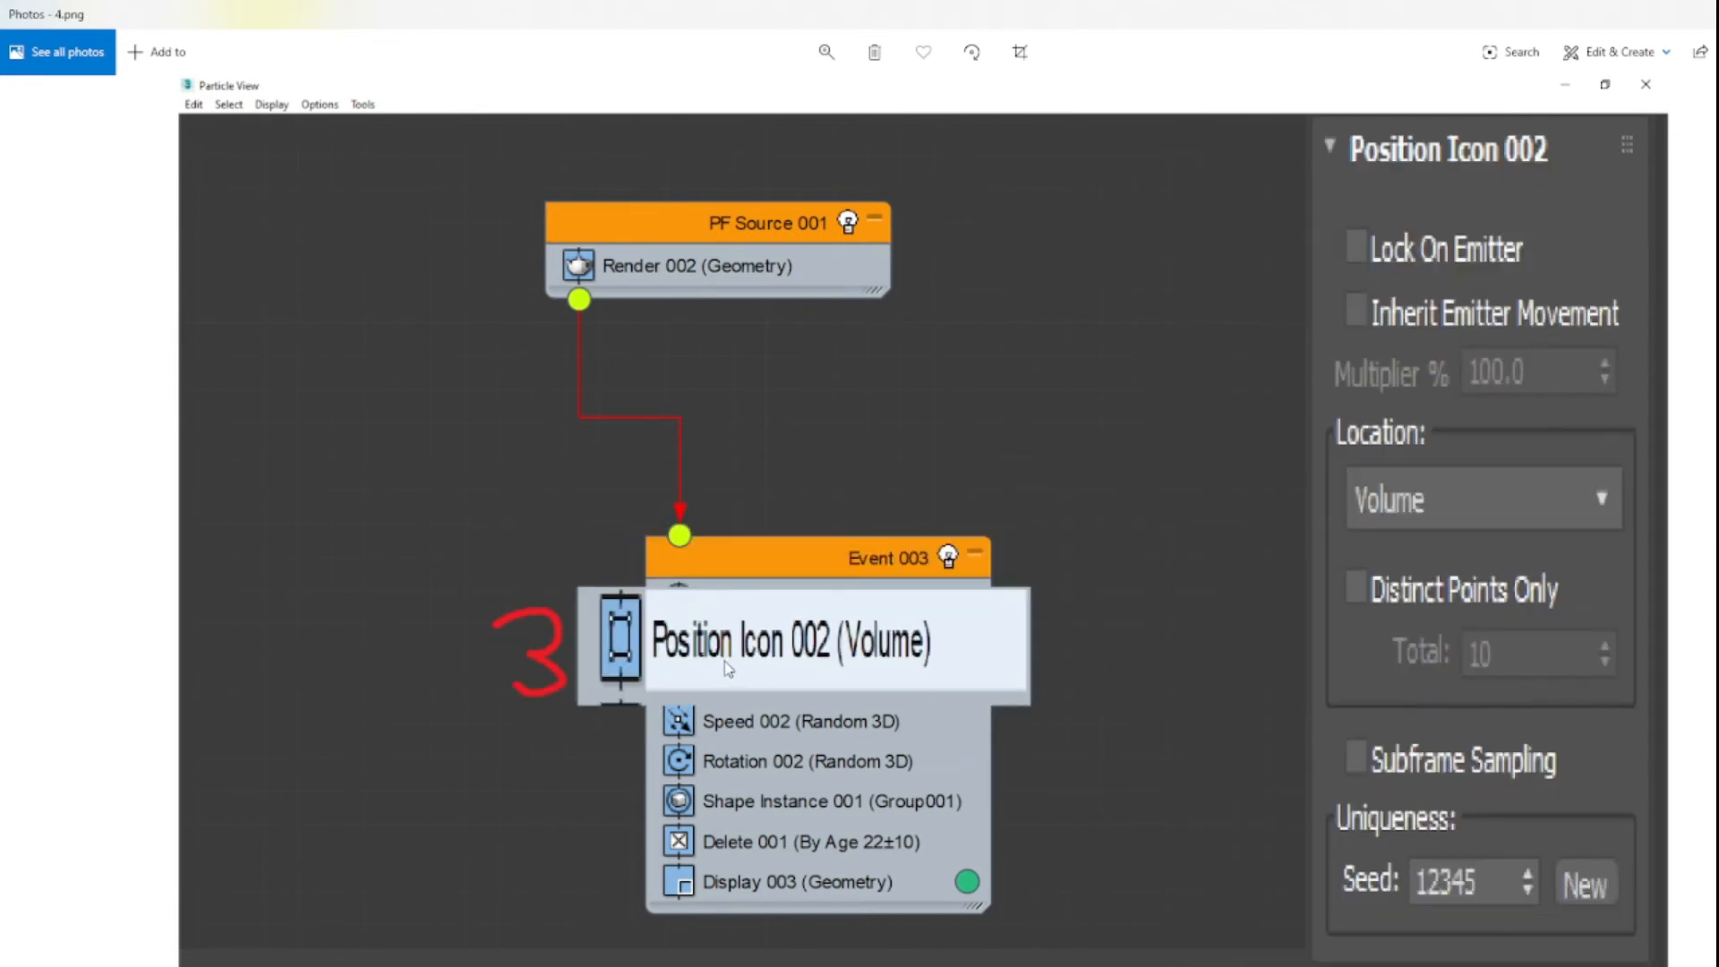
{"action": "key", "text": "Right"}
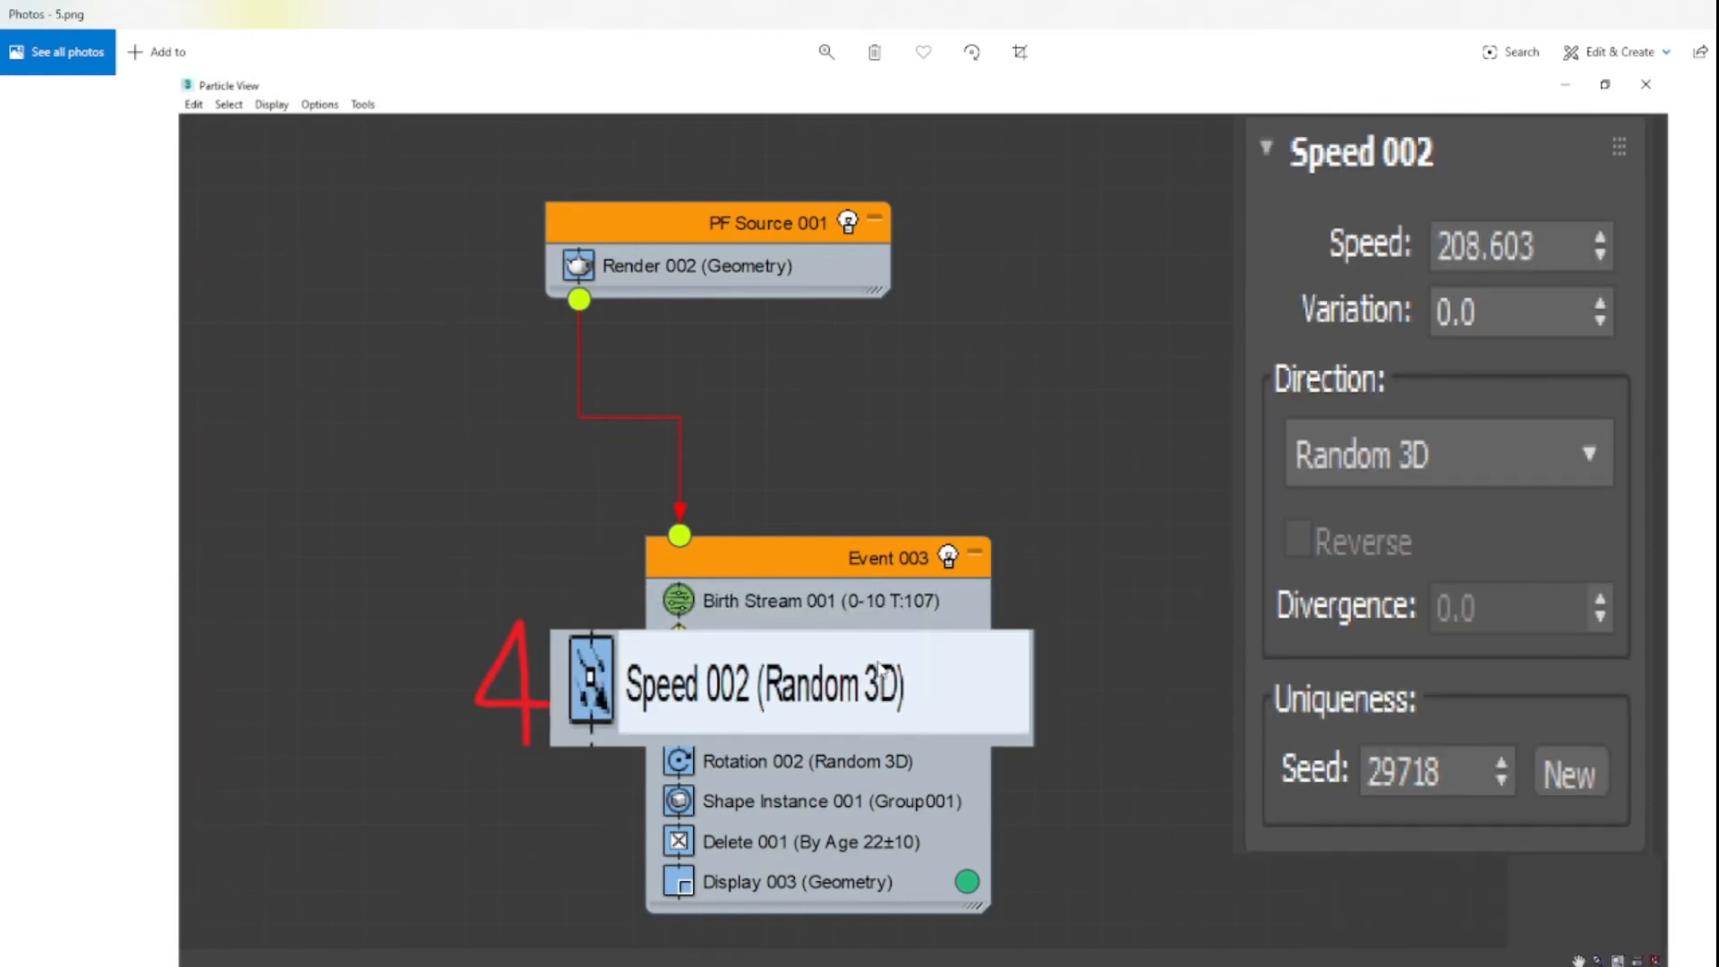
{"action": "key", "text": "Right"}
{"action": "key", "text": "Right"}
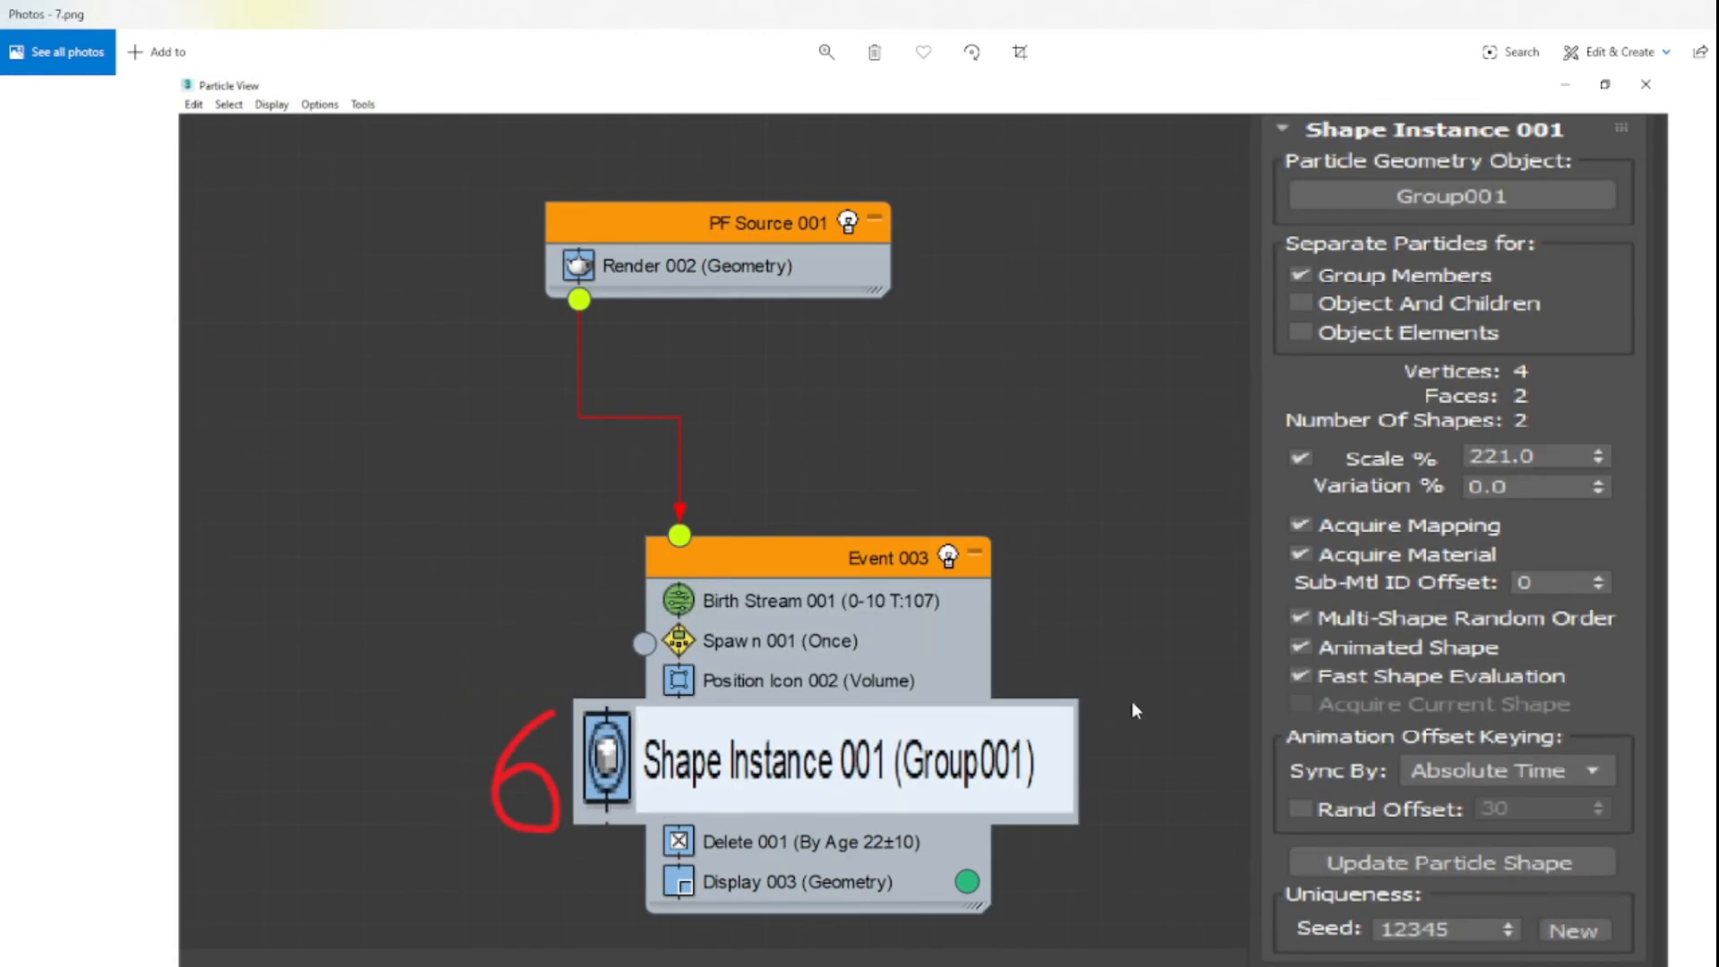
{"action": "key", "text": "Right"}
{"action": "key", "text": "Right"}
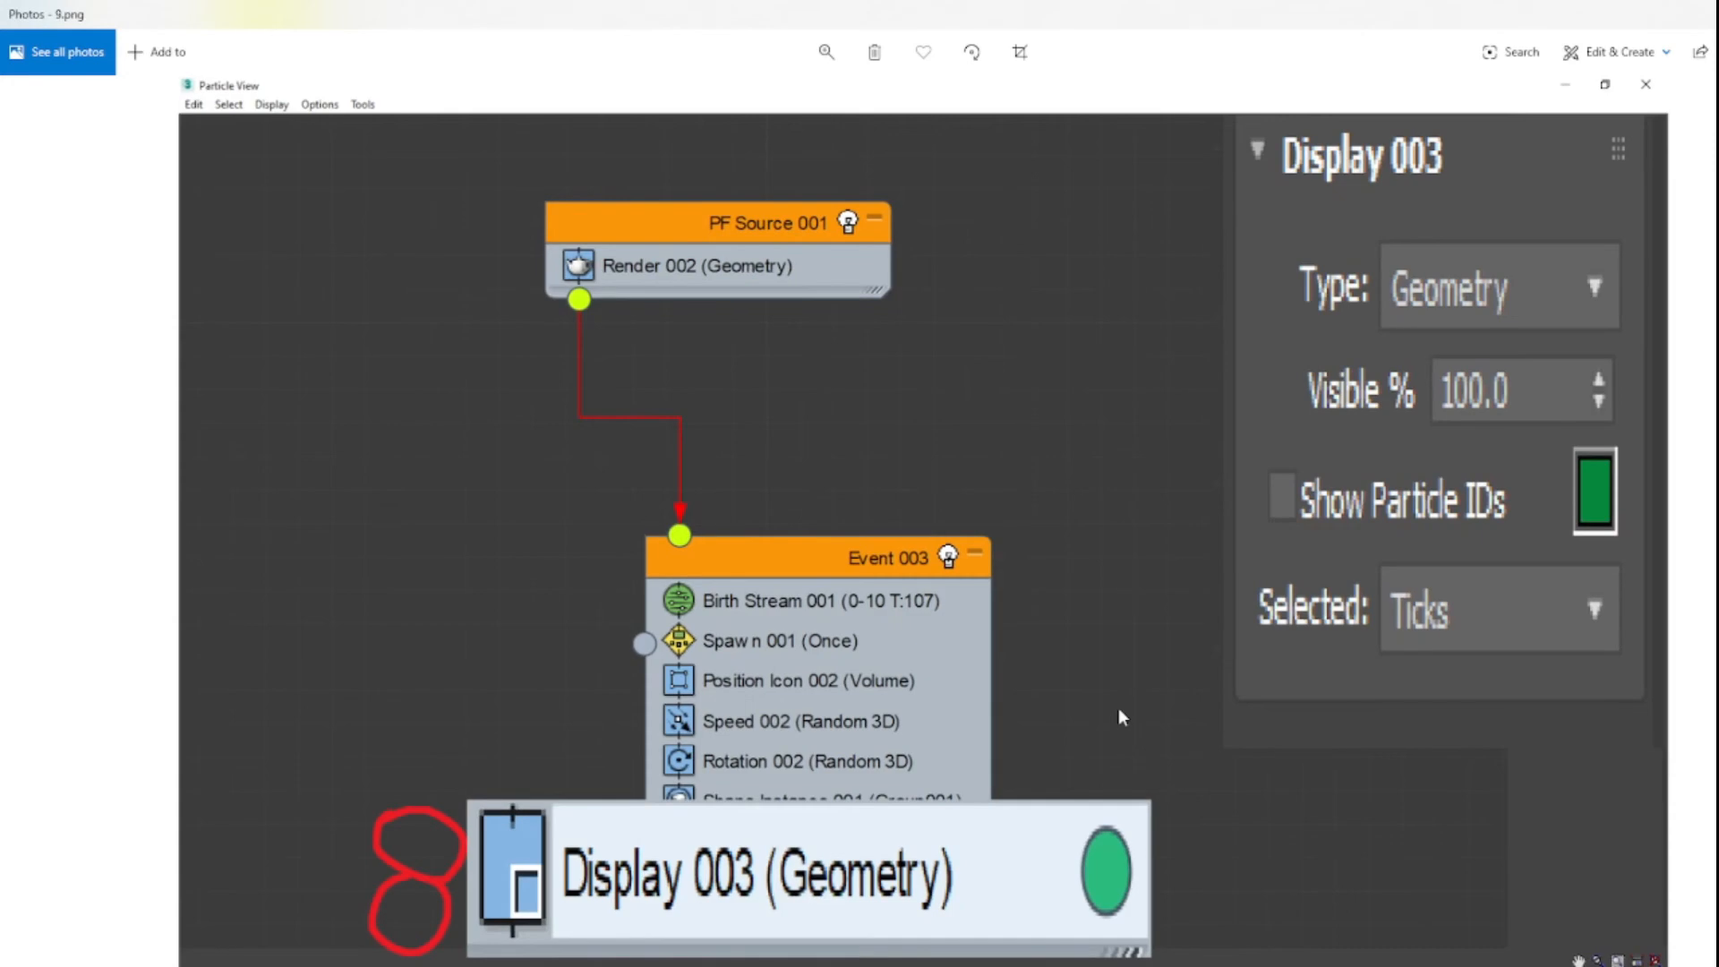
{"action": "left_click", "coordinate": [1713, 13]}
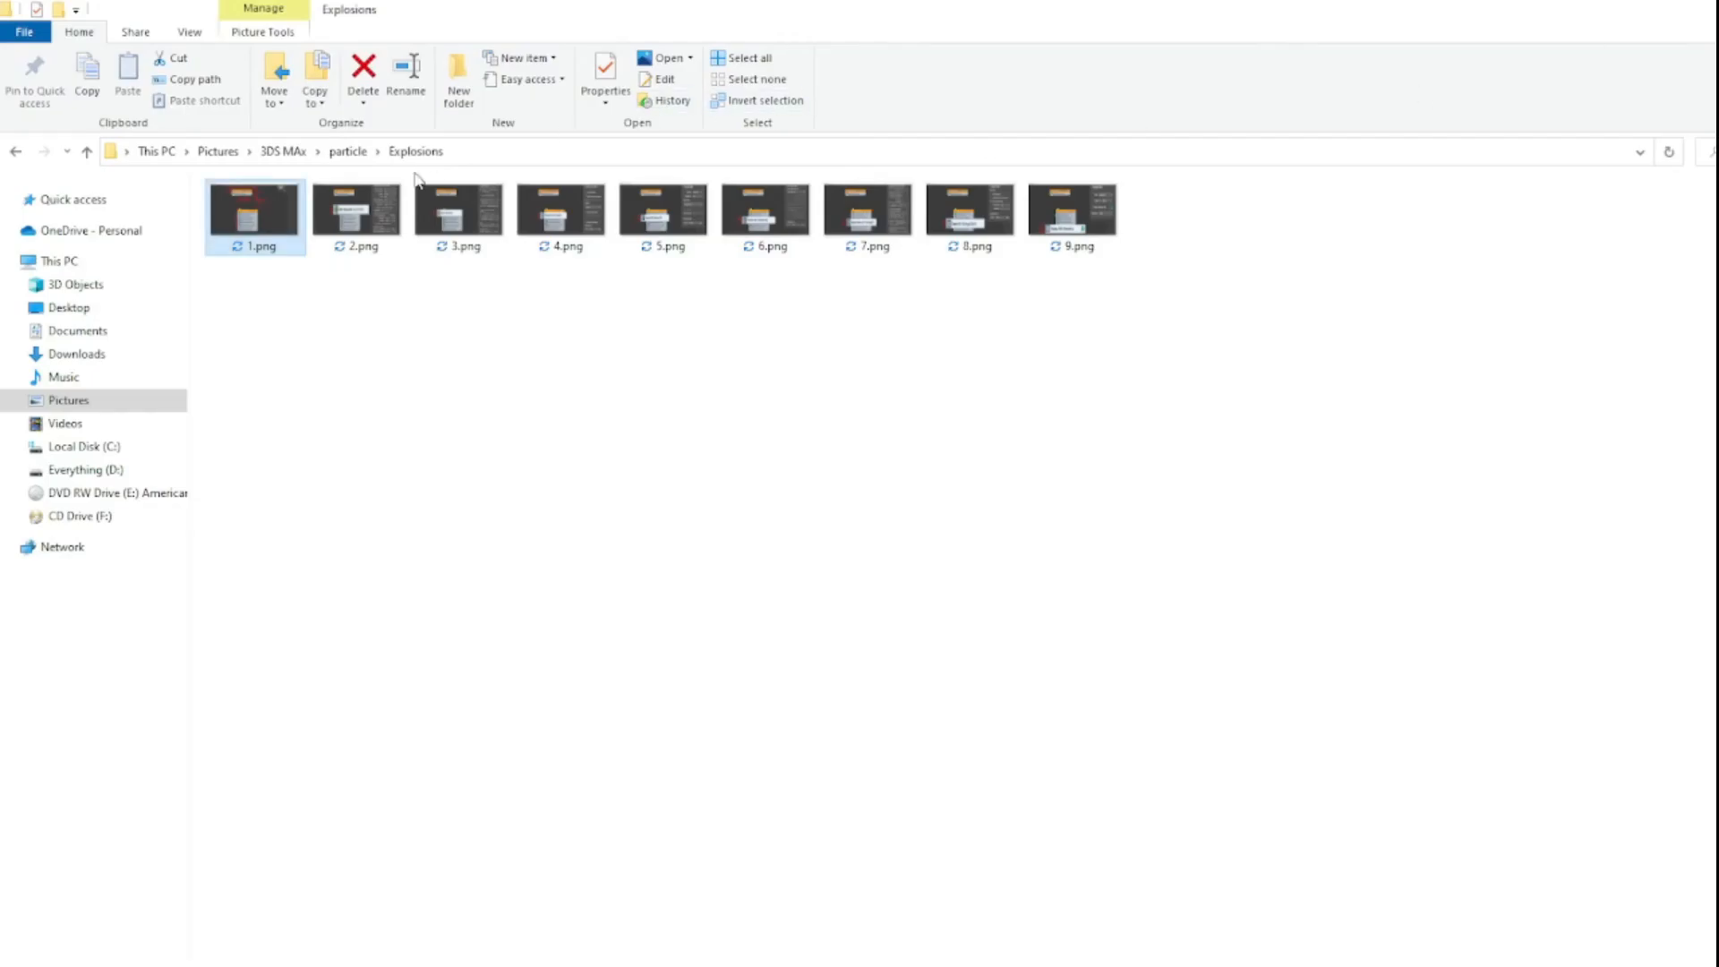
- Go through the Generics folder's reference images from 0.png to 8.png to read each operator's settings
{"action": "left_click", "coordinate": [347, 150]}
{"action": "double_click", "coordinate": [269, 231]}
{"action": "double_click", "coordinate": [259, 232]}
{"action": "key", "text": "Right"}
{"action": "key", "text": "Right"}
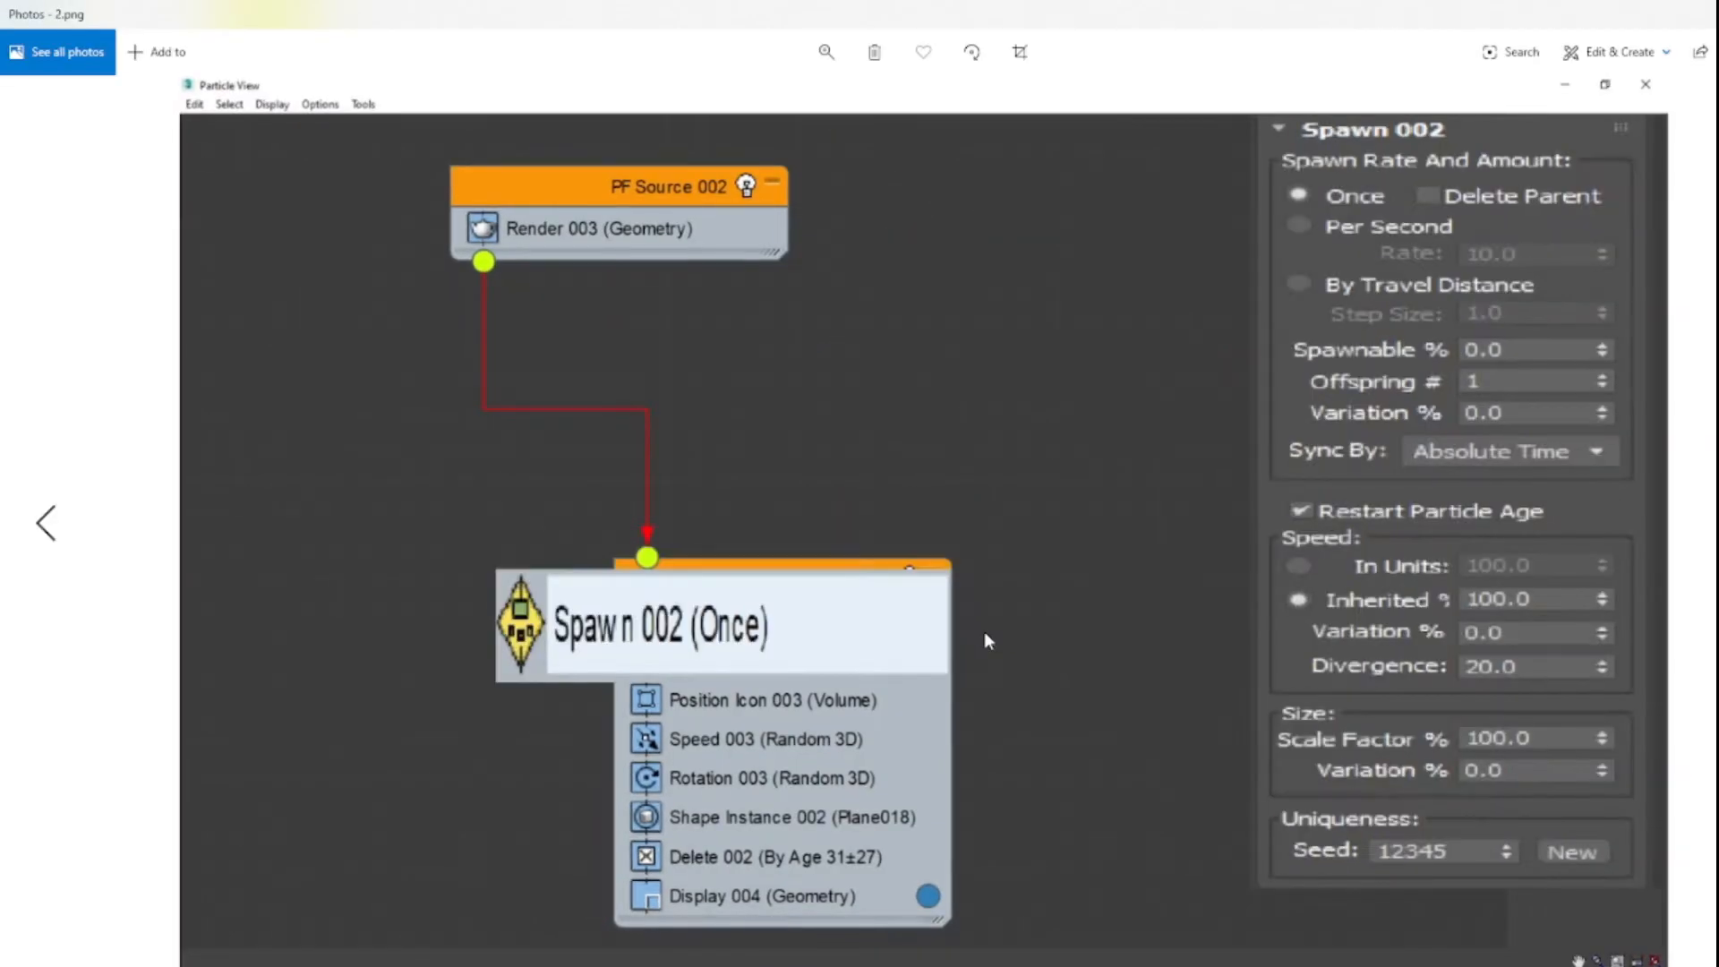
{"action": "key", "text": "Right"}
{"action": "key", "text": "Right"}
{"action": "key", "text": "Right"}
{"action": "key", "text": "Right"}
{"action": "key", "text": "Right"}
{"action": "key", "text": "Right"}
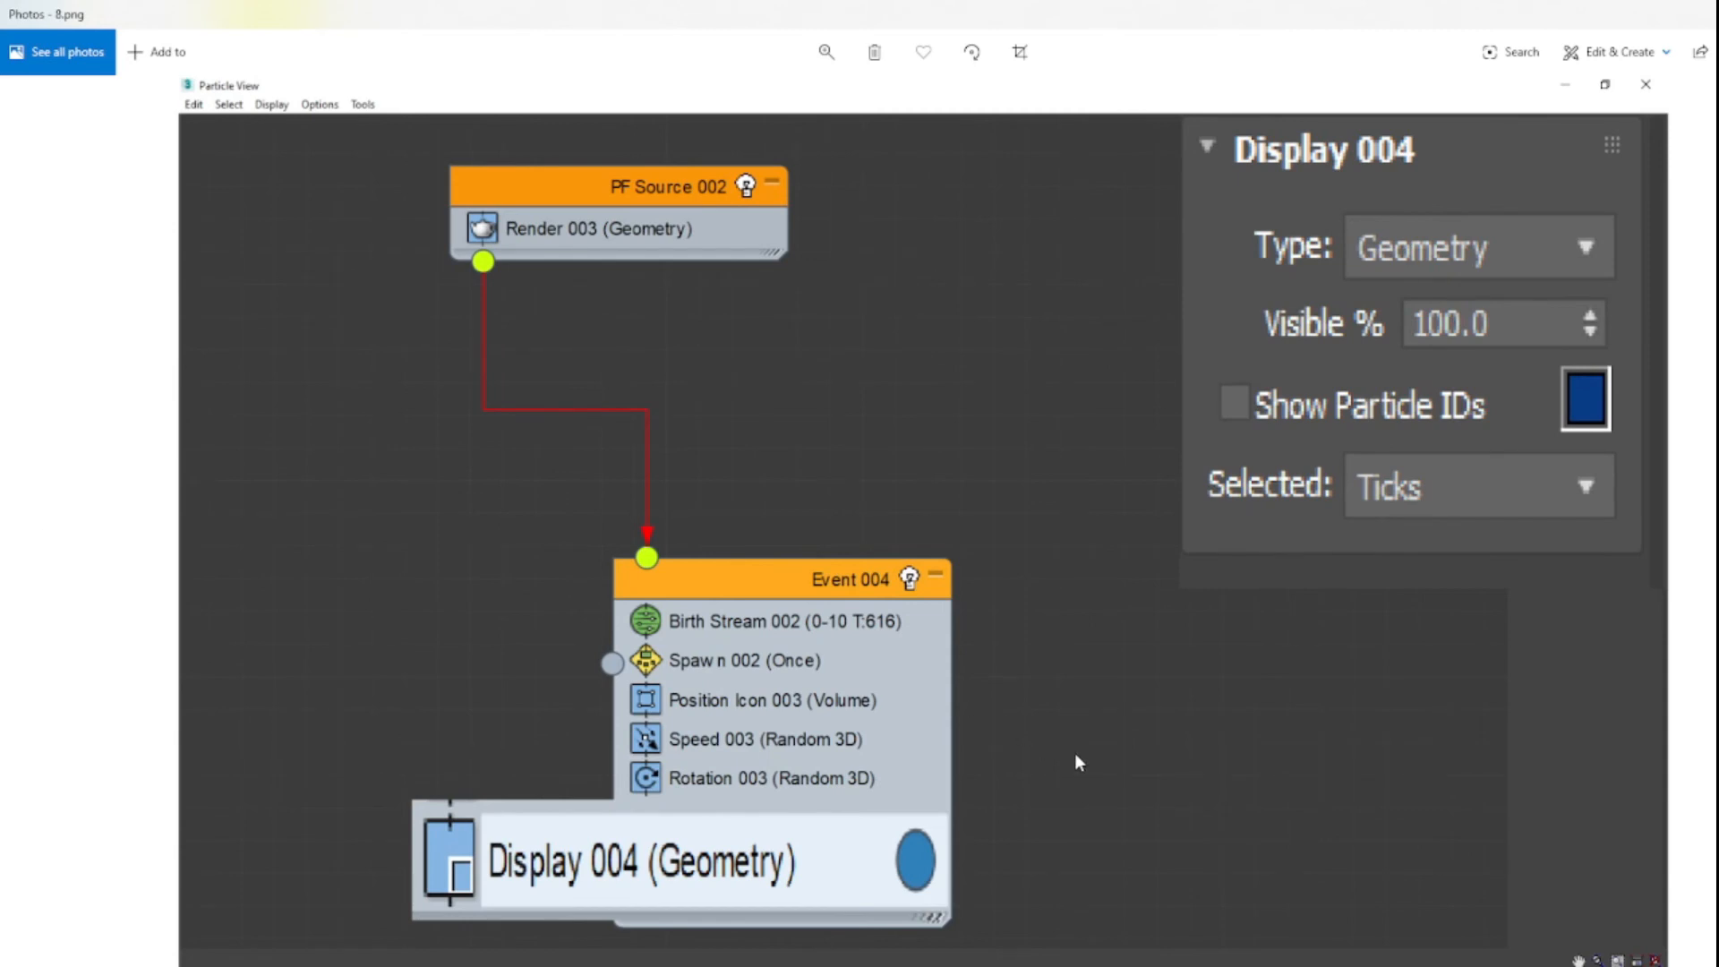
- Page back through the Generics operator images from 8.png to the 0.png overview
{"action": "key", "text": "Left"}
{"action": "key", "text": "Left"}
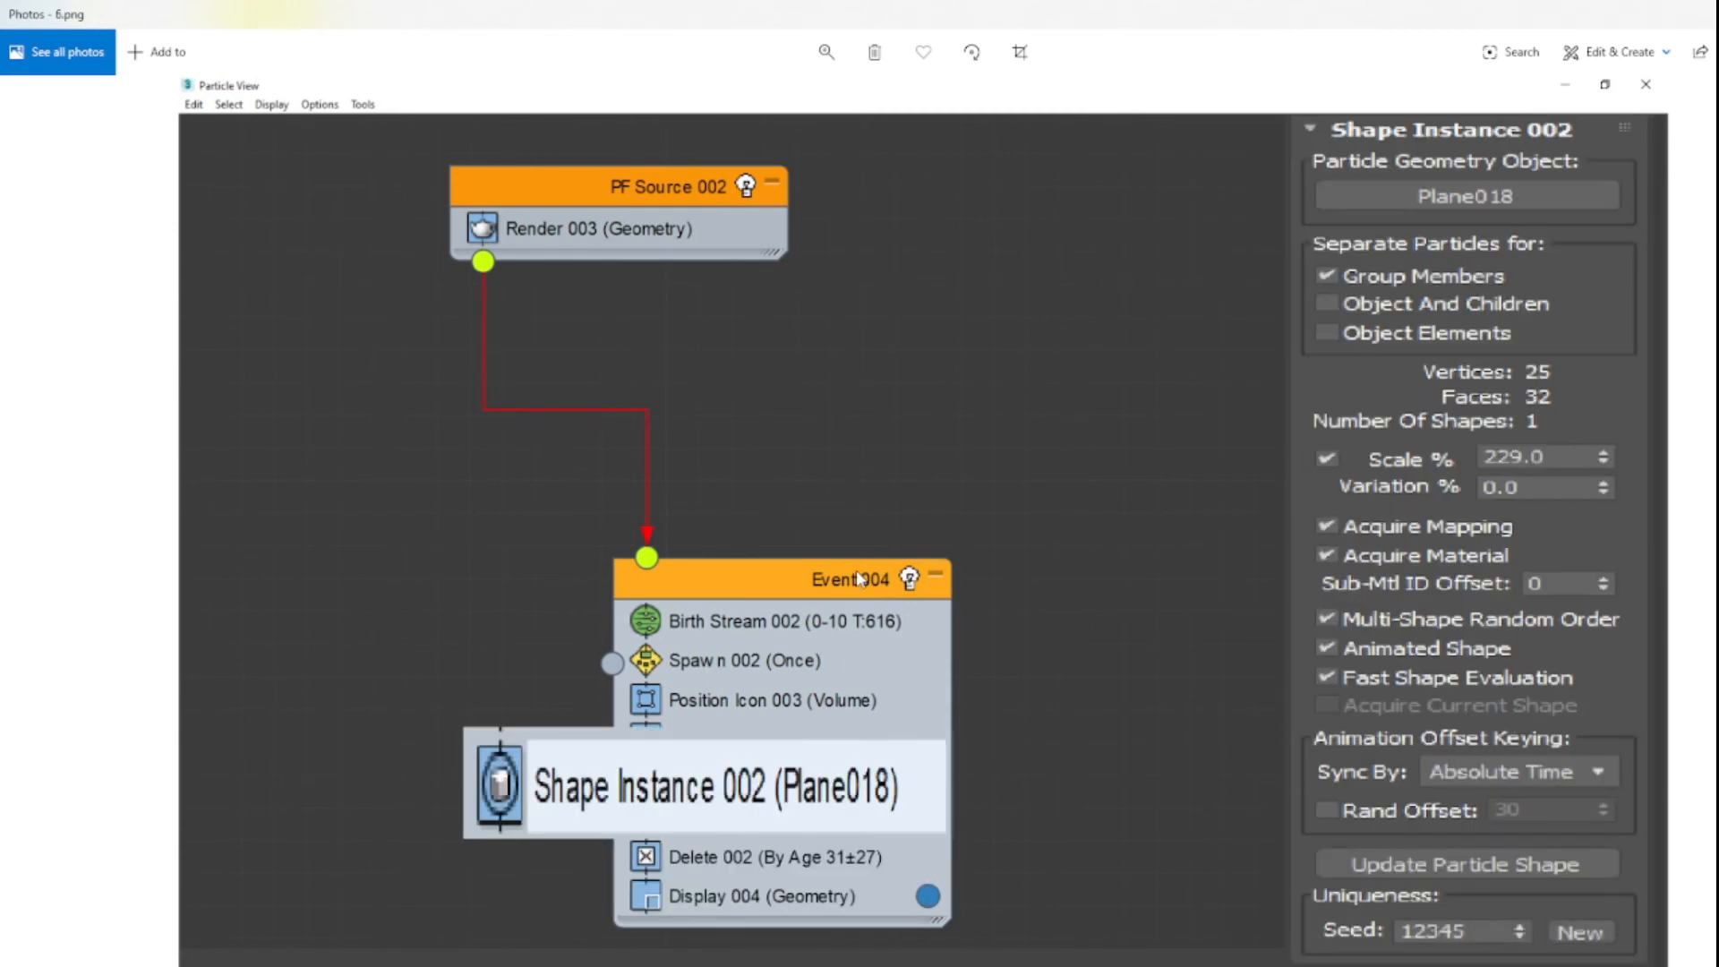
{"action": "key", "text": "Left"}
{"action": "key", "text": "Left"}
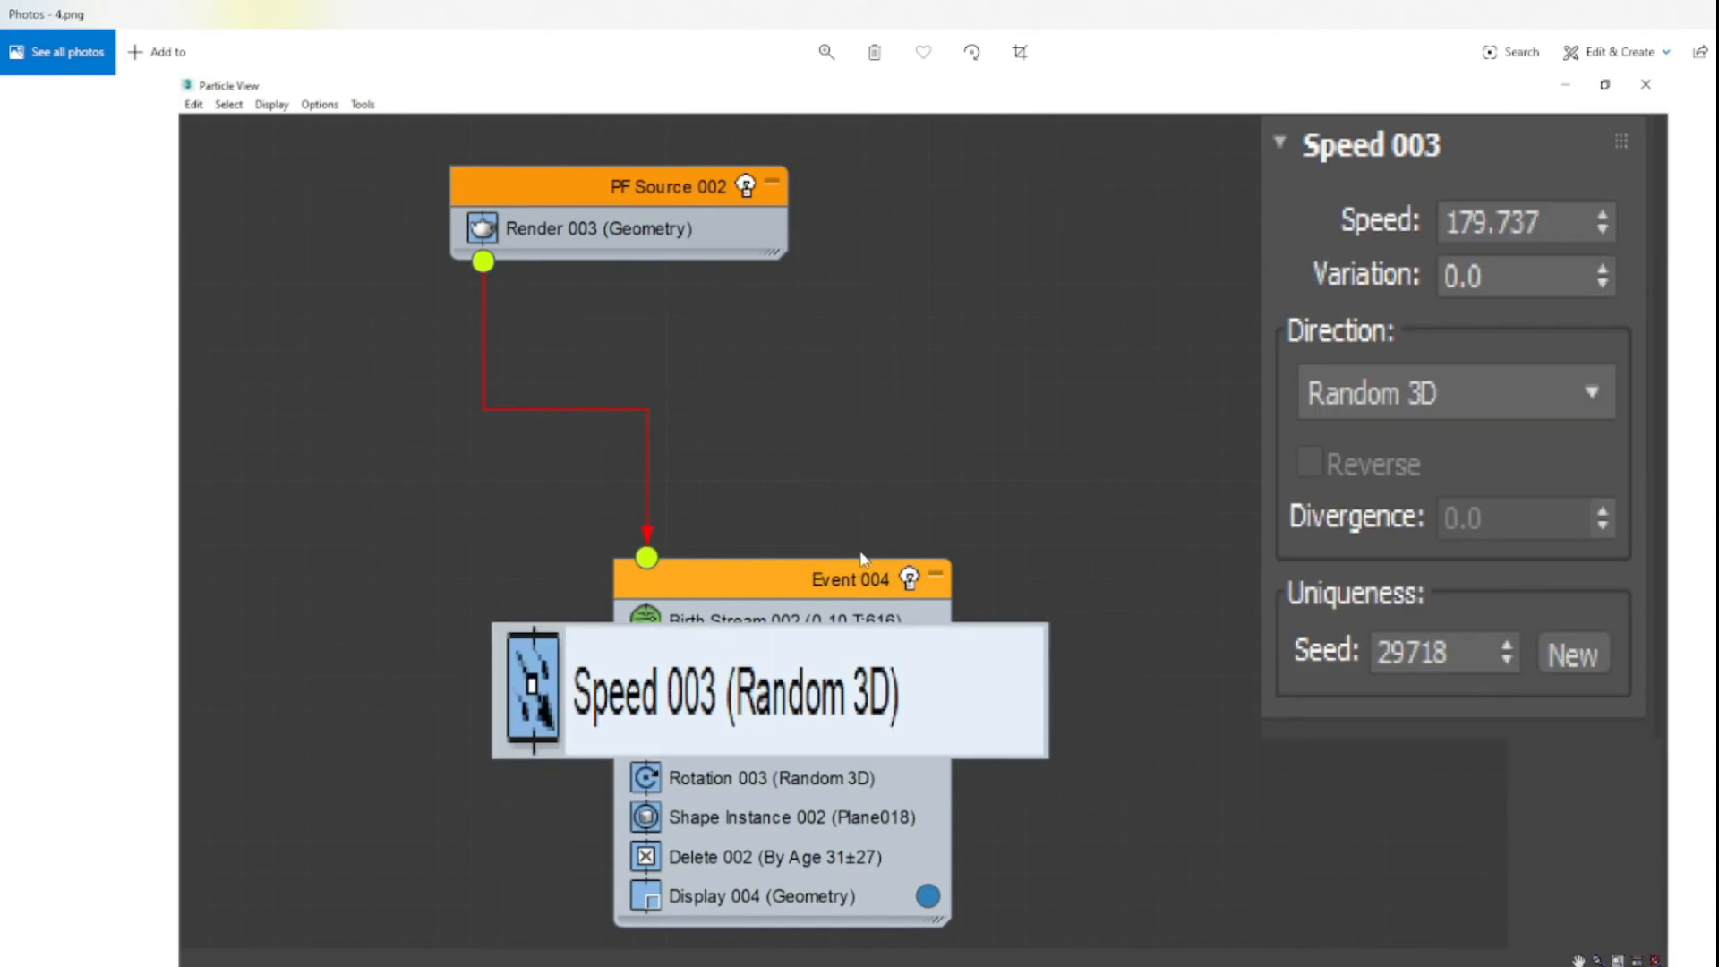
{"action": "key", "text": "Left"}
{"action": "key", "text": "Left"}
{"action": "key", "text": "Left"}
{"action": "key", "text": "Left"}
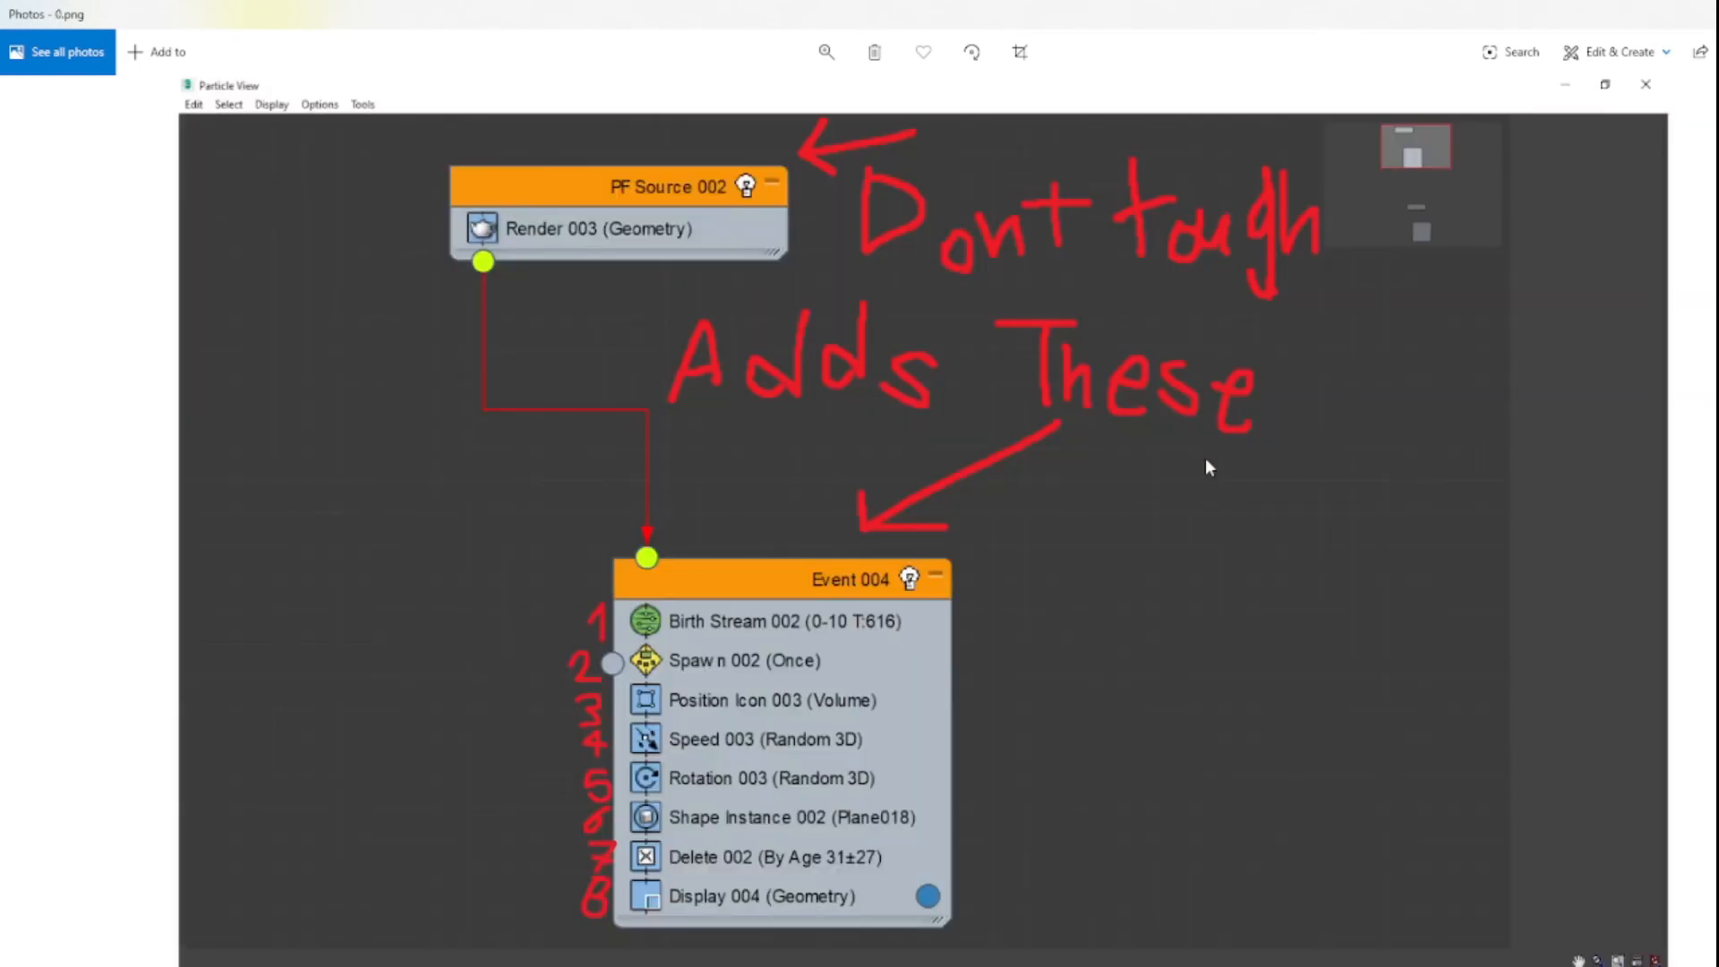
- Switch to the Explode partcile03.max scene in 3ds Max and select the separate PF Source 001 emitter to inspect it
{"action": "key", "text": "alt+Tab"}
{"action": "scroll", "coordinate": [797, 610], "scroll_direction": "up", "scroll_amount": 5}
{"action": "middle_click_drag", "start_coordinate": [803, 591], "coordinate": [826, 632], "text": "alt"}
{"action": "left_click", "coordinate": [898, 629]}
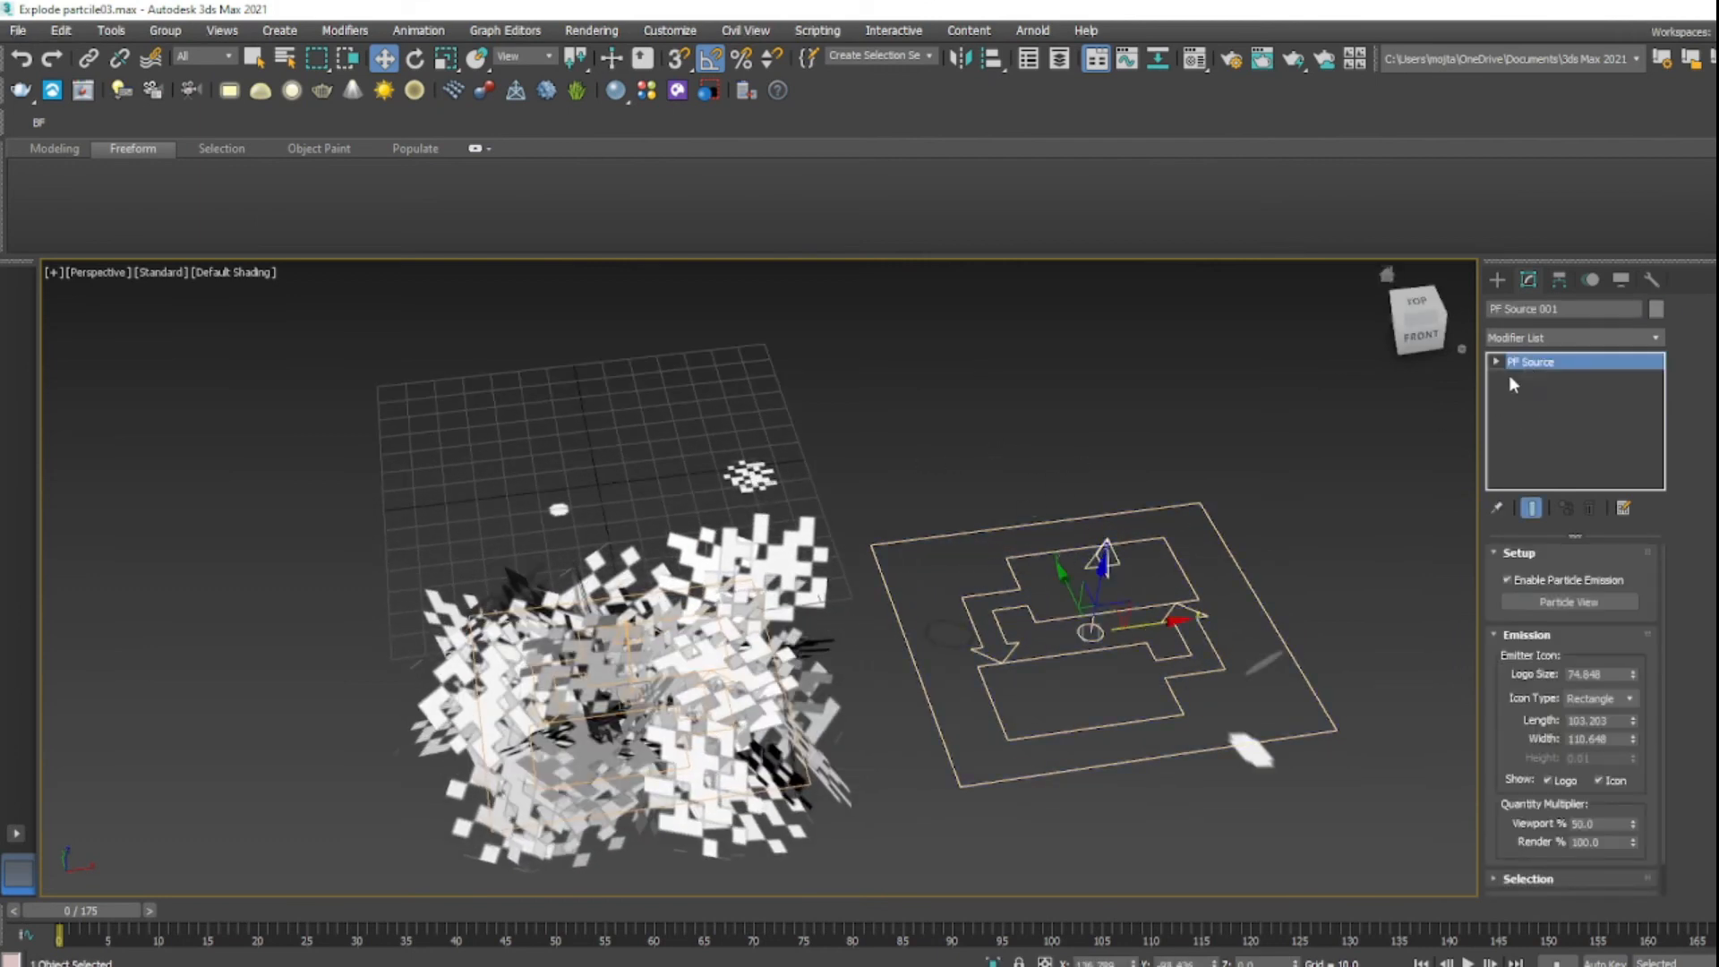
{"action": "middle_click_drag", "start_coordinate": [1041, 461], "coordinate": [1072, 380], "text": "alt"}
{"action": "left_click", "coordinate": [1014, 522]}
{"action": "middle_click_drag", "start_coordinate": [1018, 641], "coordinate": [1039, 573], "text": "alt"}
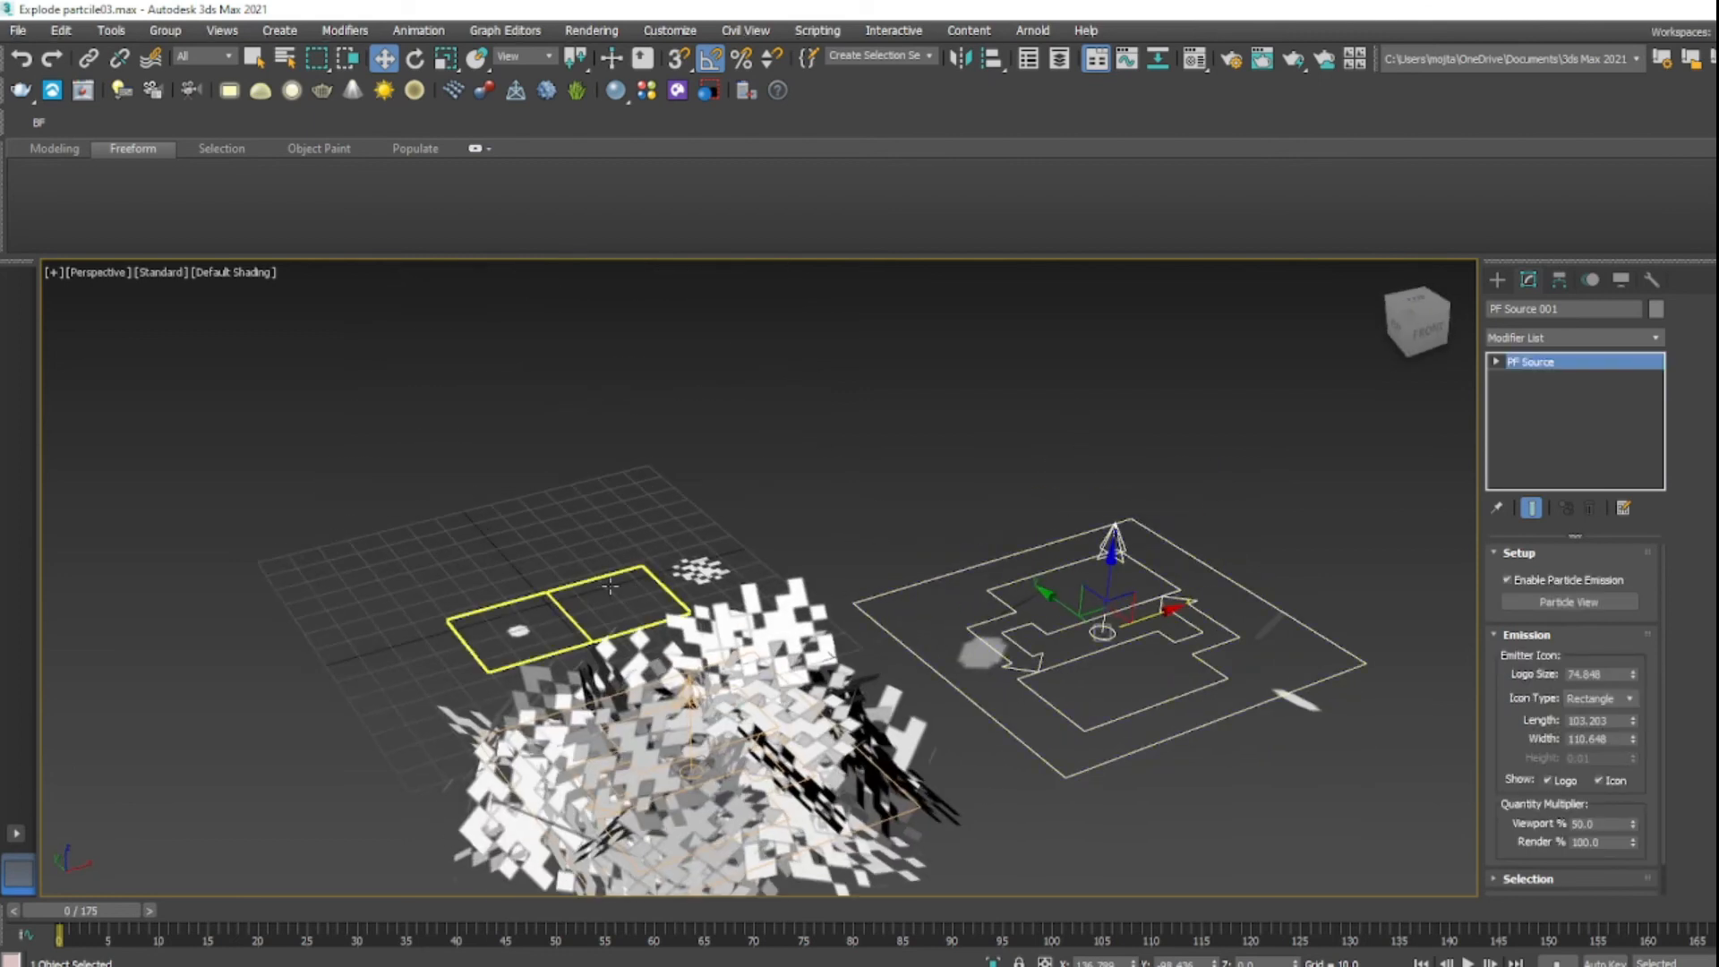
- Scrub the timeline with the two-plane group Group001 selected to check its explosion animation
{"action": "left_click_drag", "start_coordinate": [104, 910], "coordinate": [319, 918]}
{"action": "middle_click_drag", "start_coordinate": [572, 546], "coordinate": [718, 495], "text": "alt"}
{"action": "left_click_drag", "start_coordinate": [279, 911], "coordinate": [233, 915]}
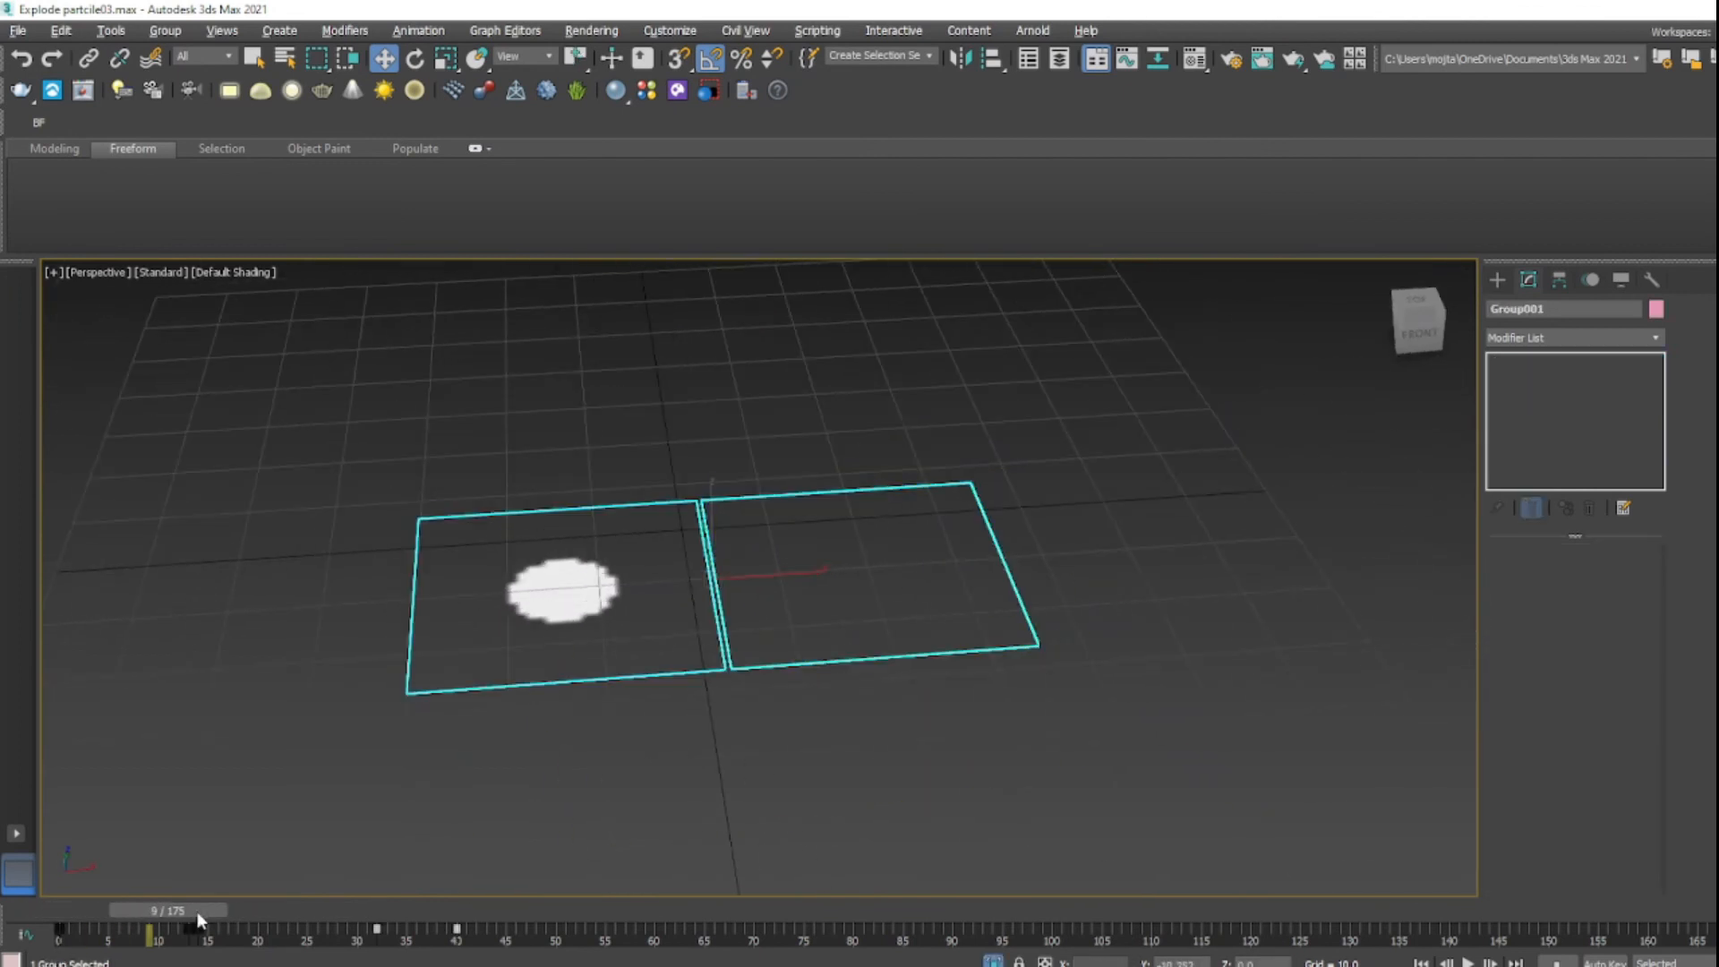
{"action": "mouse_move", "coordinate": [197, 912]}
{"action": "left_mouse_down"}
{"action": "mouse_move", "coordinate": [459, 910]}
{"action": "mouse_move", "coordinate": [172, 898]}
{"action": "left_mouse_up"}
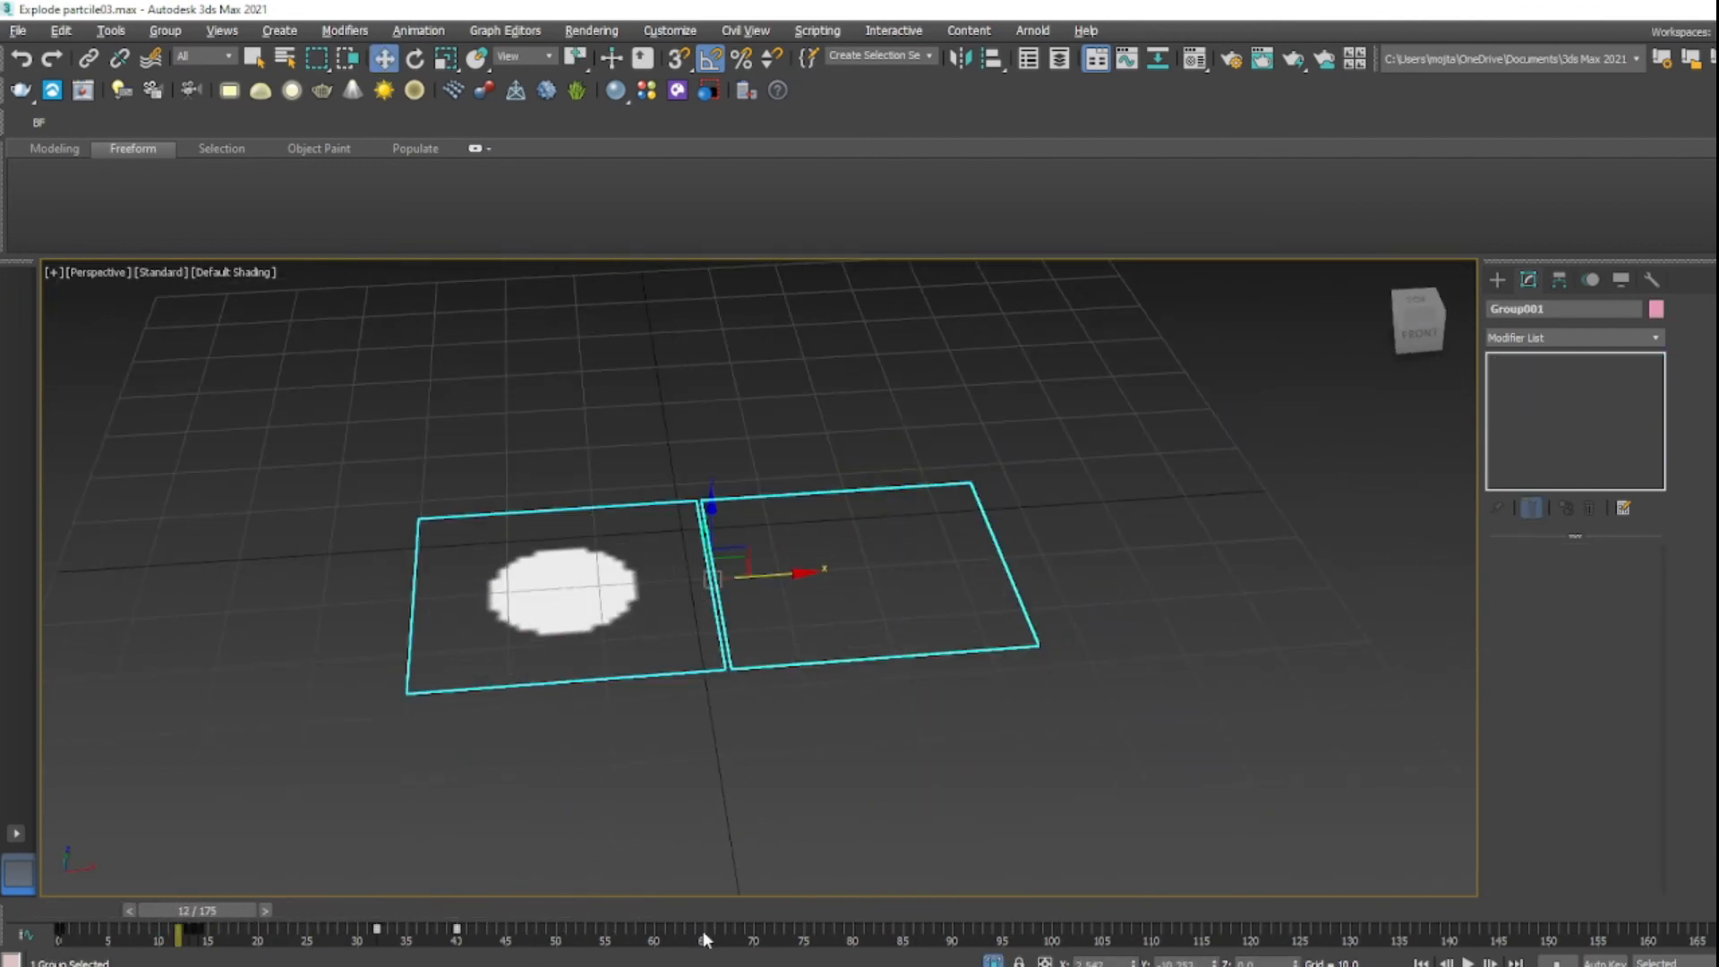
- Select the PF Source 002 emitter and show both particle systems in Particle View beside the viewport
{"action": "scroll", "coordinate": [717, 582], "scroll_direction": "down", "scroll_amount": 5}
{"action": "middle_click_drag", "start_coordinate": [681, 582], "coordinate": [770, 609], "text": "alt"}
{"action": "scroll", "coordinate": [860, 573], "scroll_direction": "down", "scroll_amount": 2}
{"action": "left_click", "coordinate": [840, 678]}
{"action": "middle_click_drag", "start_coordinate": [841, 678], "coordinate": [606, 718], "text": "alt"}
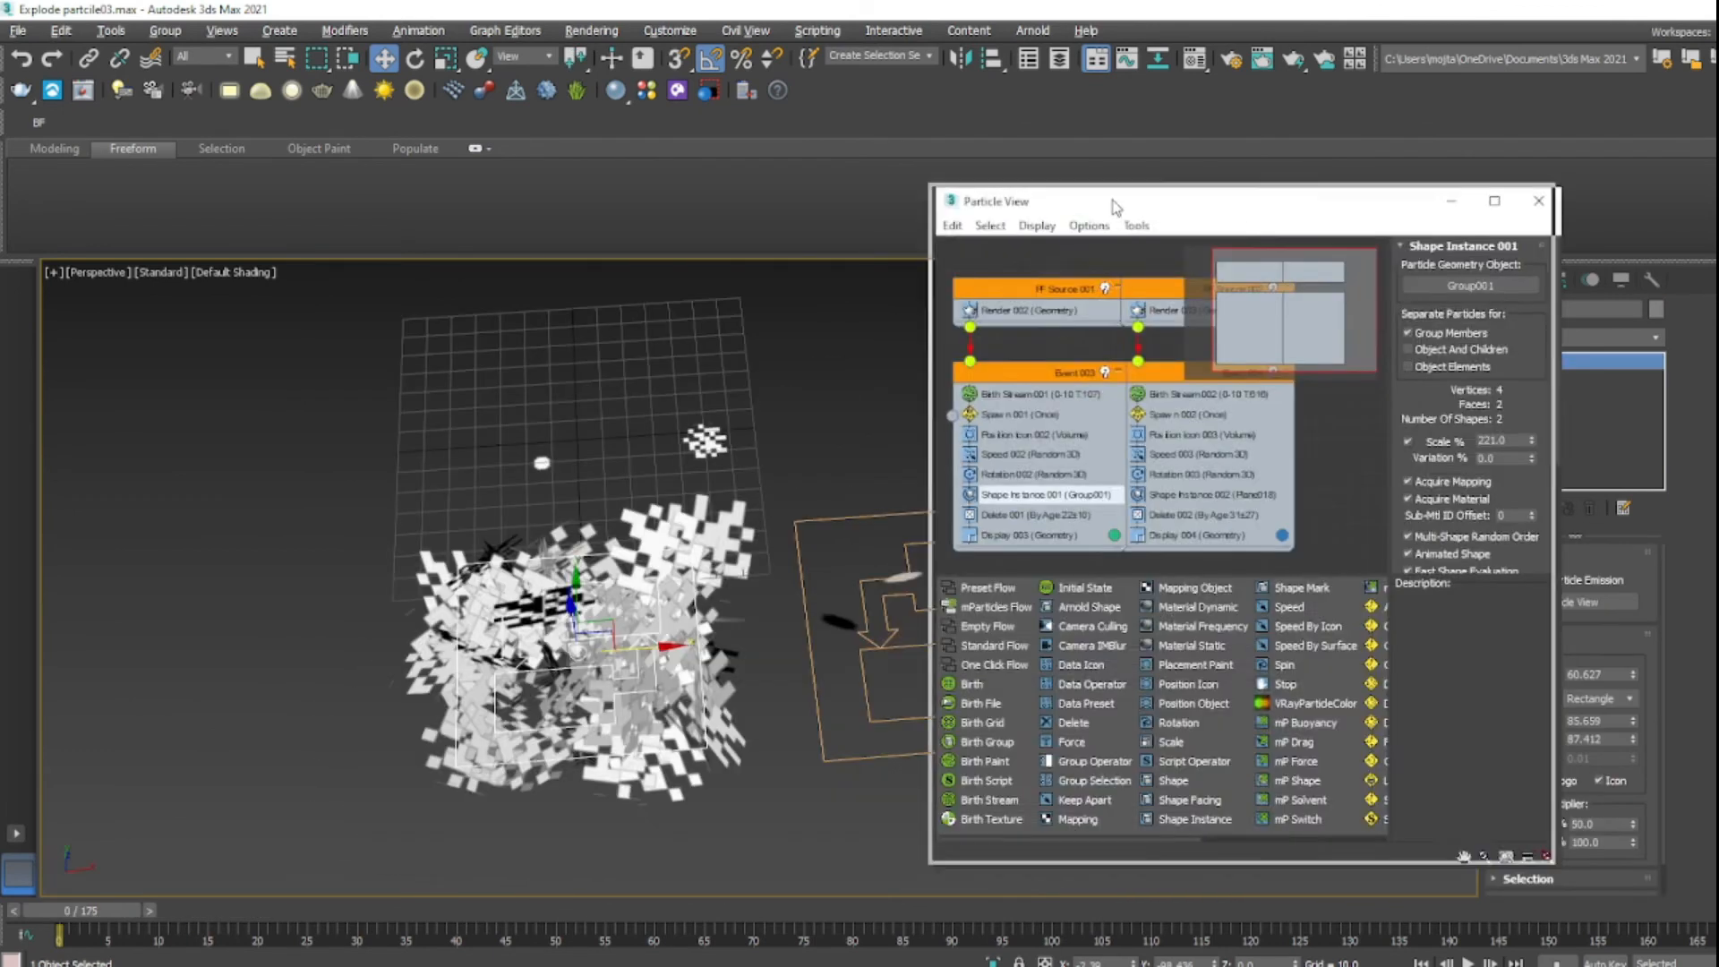
{"action": "left_click_drag", "start_coordinate": [1152, 200], "coordinate": [1094, 186]}
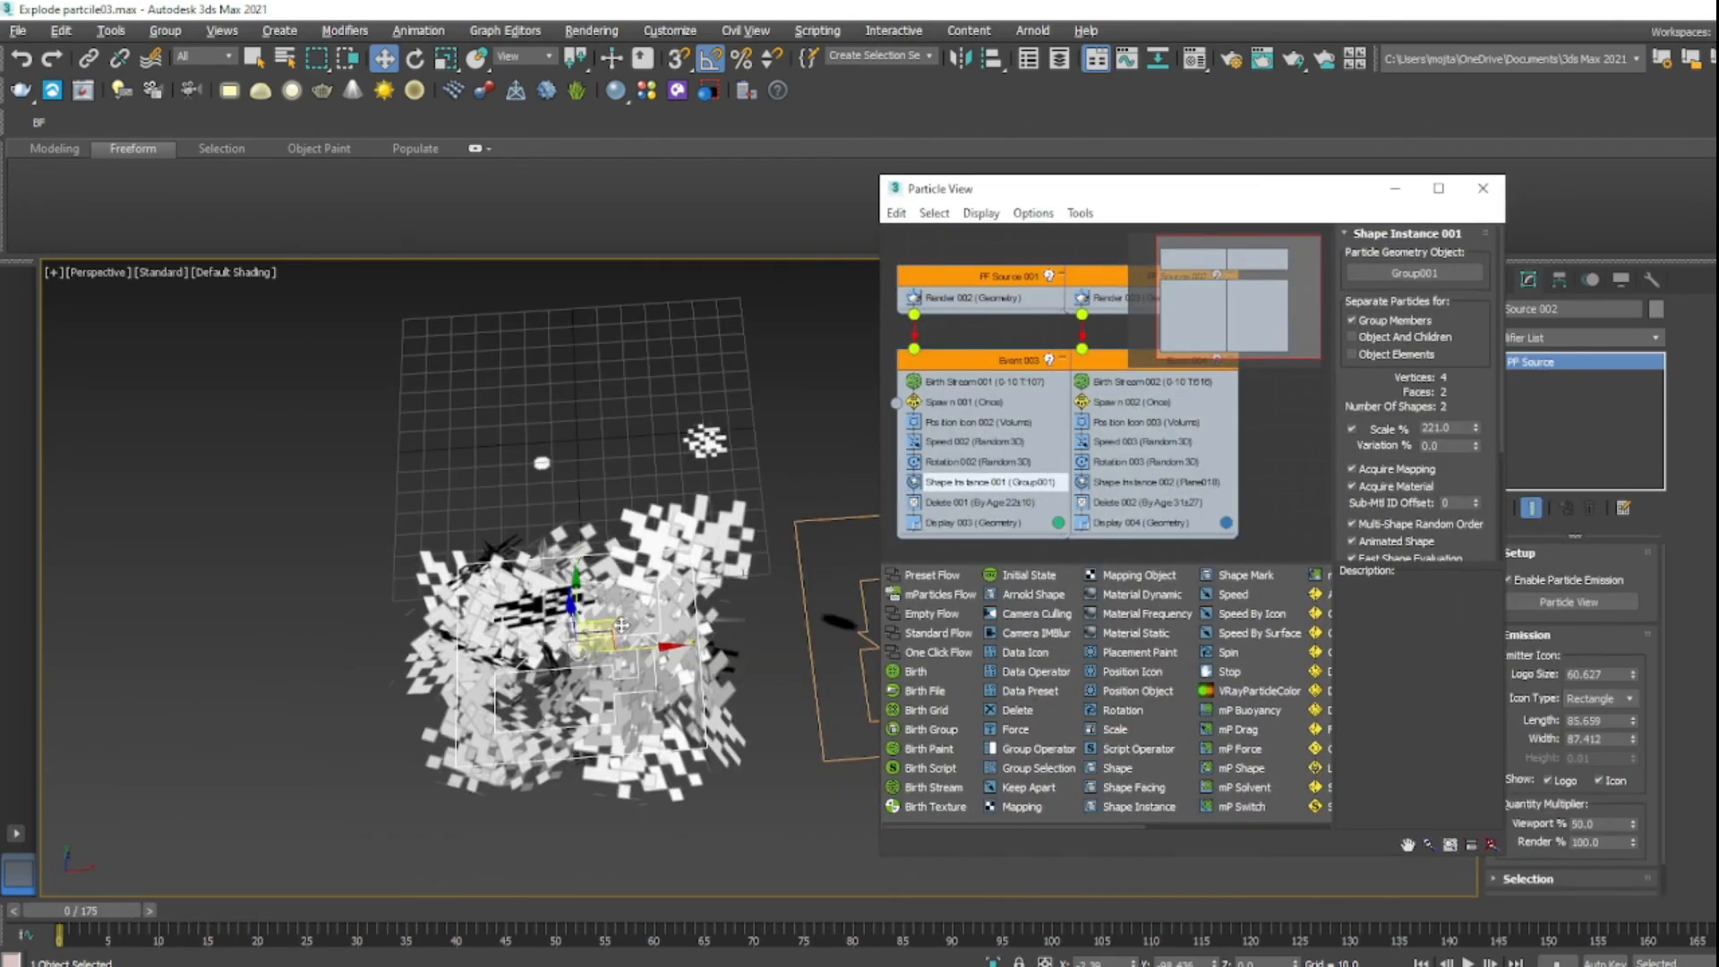
- Examine the explosion plane group used as Shape Instance 001's particle geometry object, Group001, in the viewport
{"action": "scroll", "coordinate": [566, 660], "scroll_direction": "up", "scroll_amount": 3}
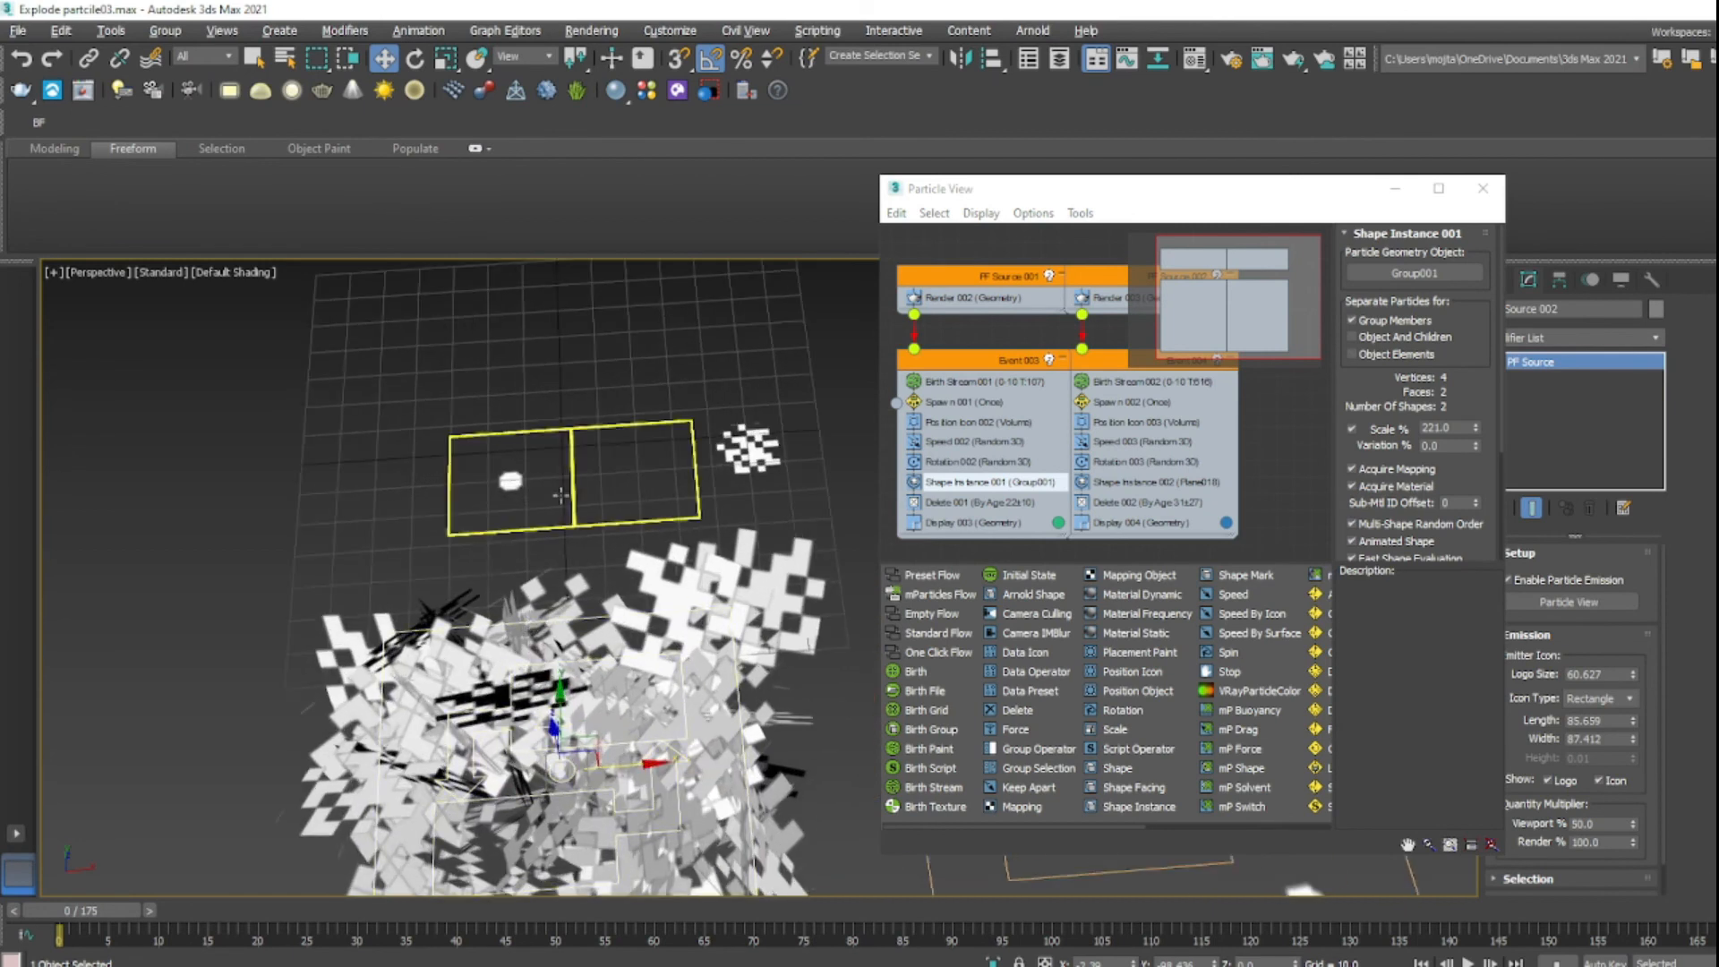
{"action": "left_click", "coordinate": [529, 458]}
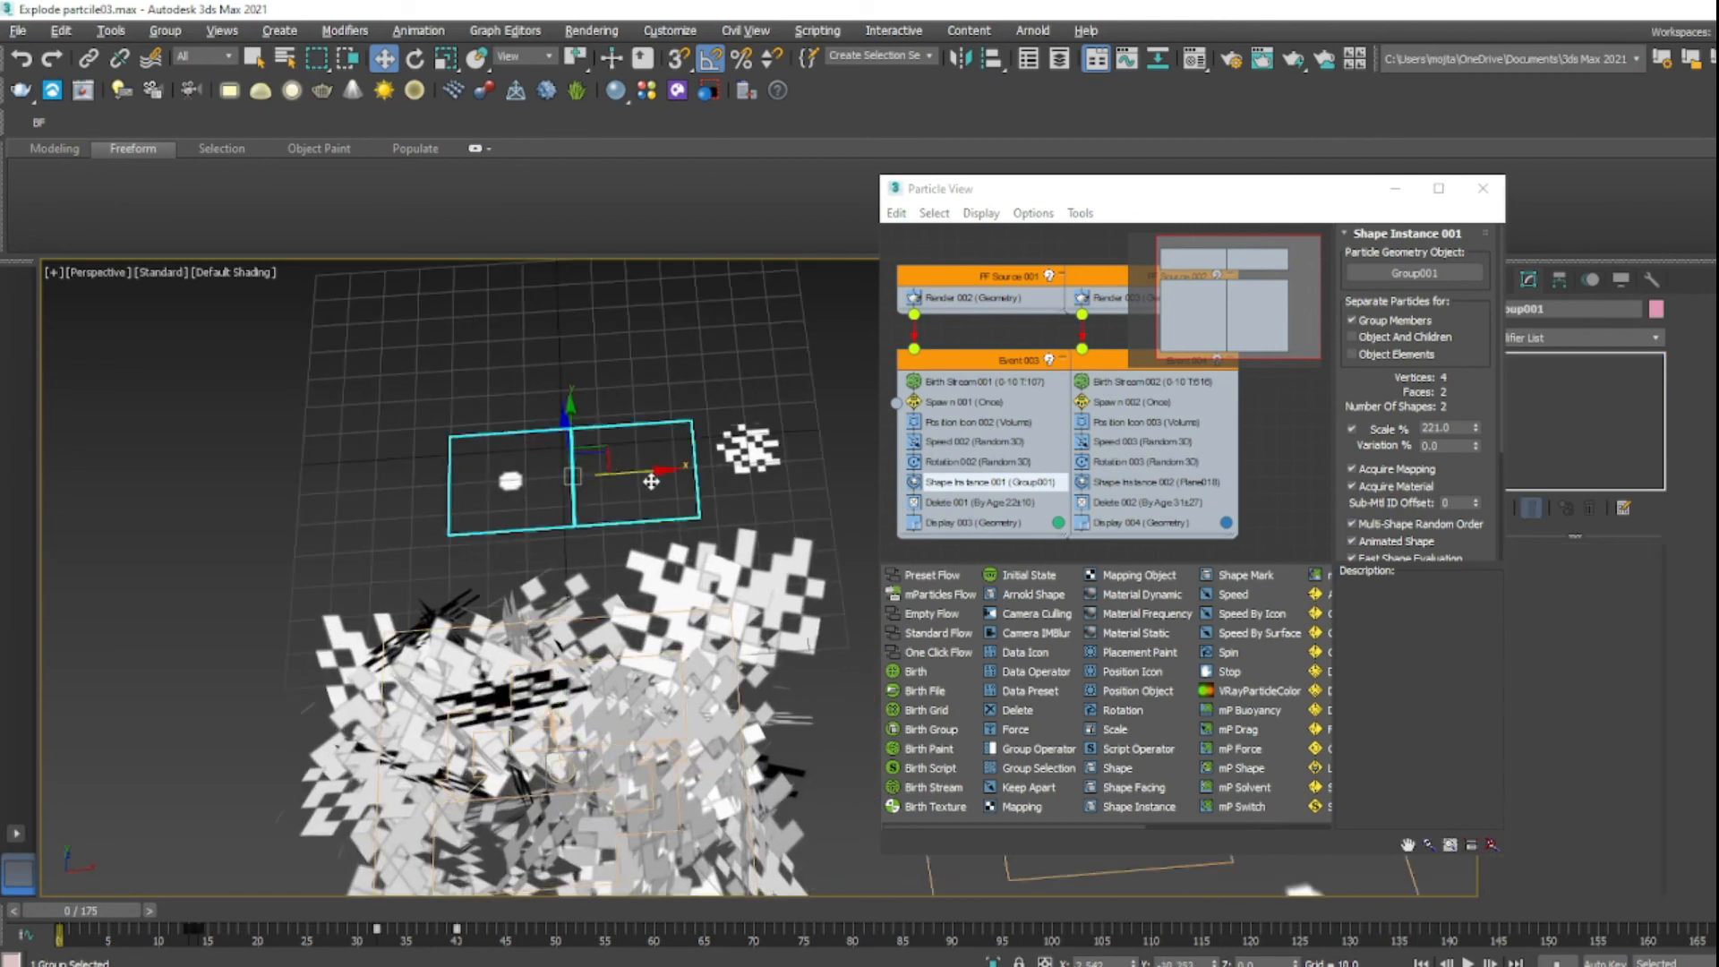
{"action": "mouse_move", "coordinate": [116, 910]}
{"action": "left_mouse_down"}
{"action": "mouse_move", "coordinate": [148, 906]}
{"action": "mouse_move", "coordinate": [116, 903]}
{"action": "left_mouse_up"}
{"action": "scroll", "coordinate": [454, 586], "scroll_direction": "down", "scroll_amount": 3}
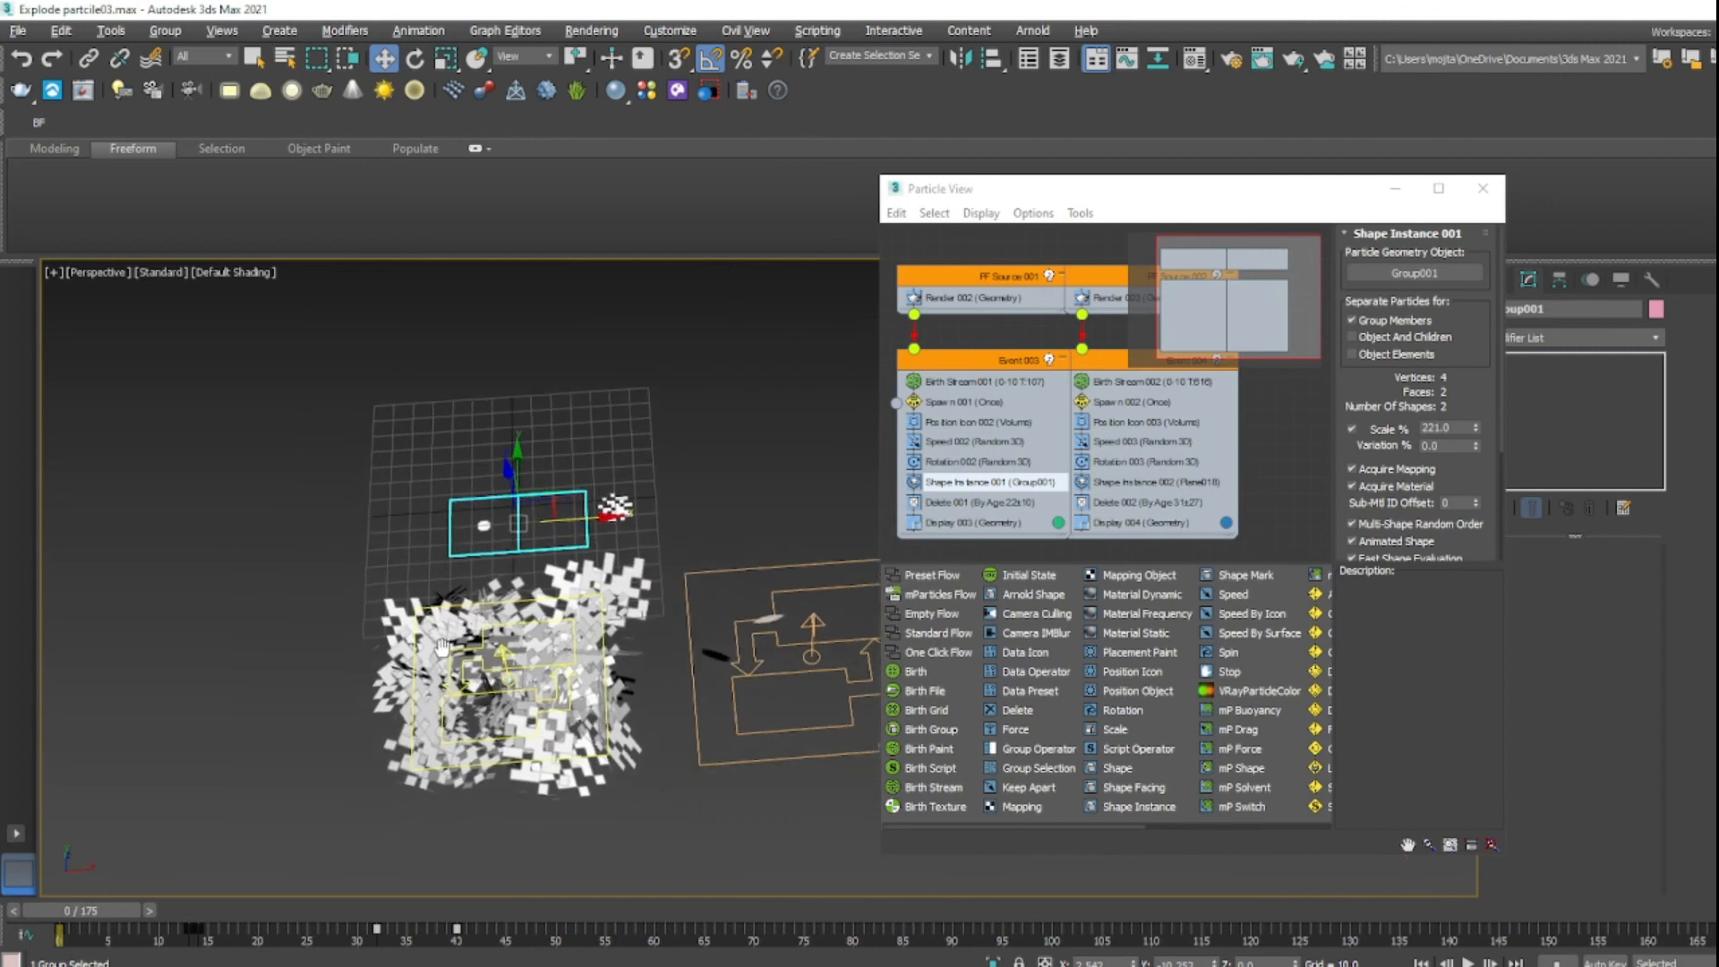
{"action": "middle_click_drag", "start_coordinate": [454, 585], "coordinate": [462, 566]}
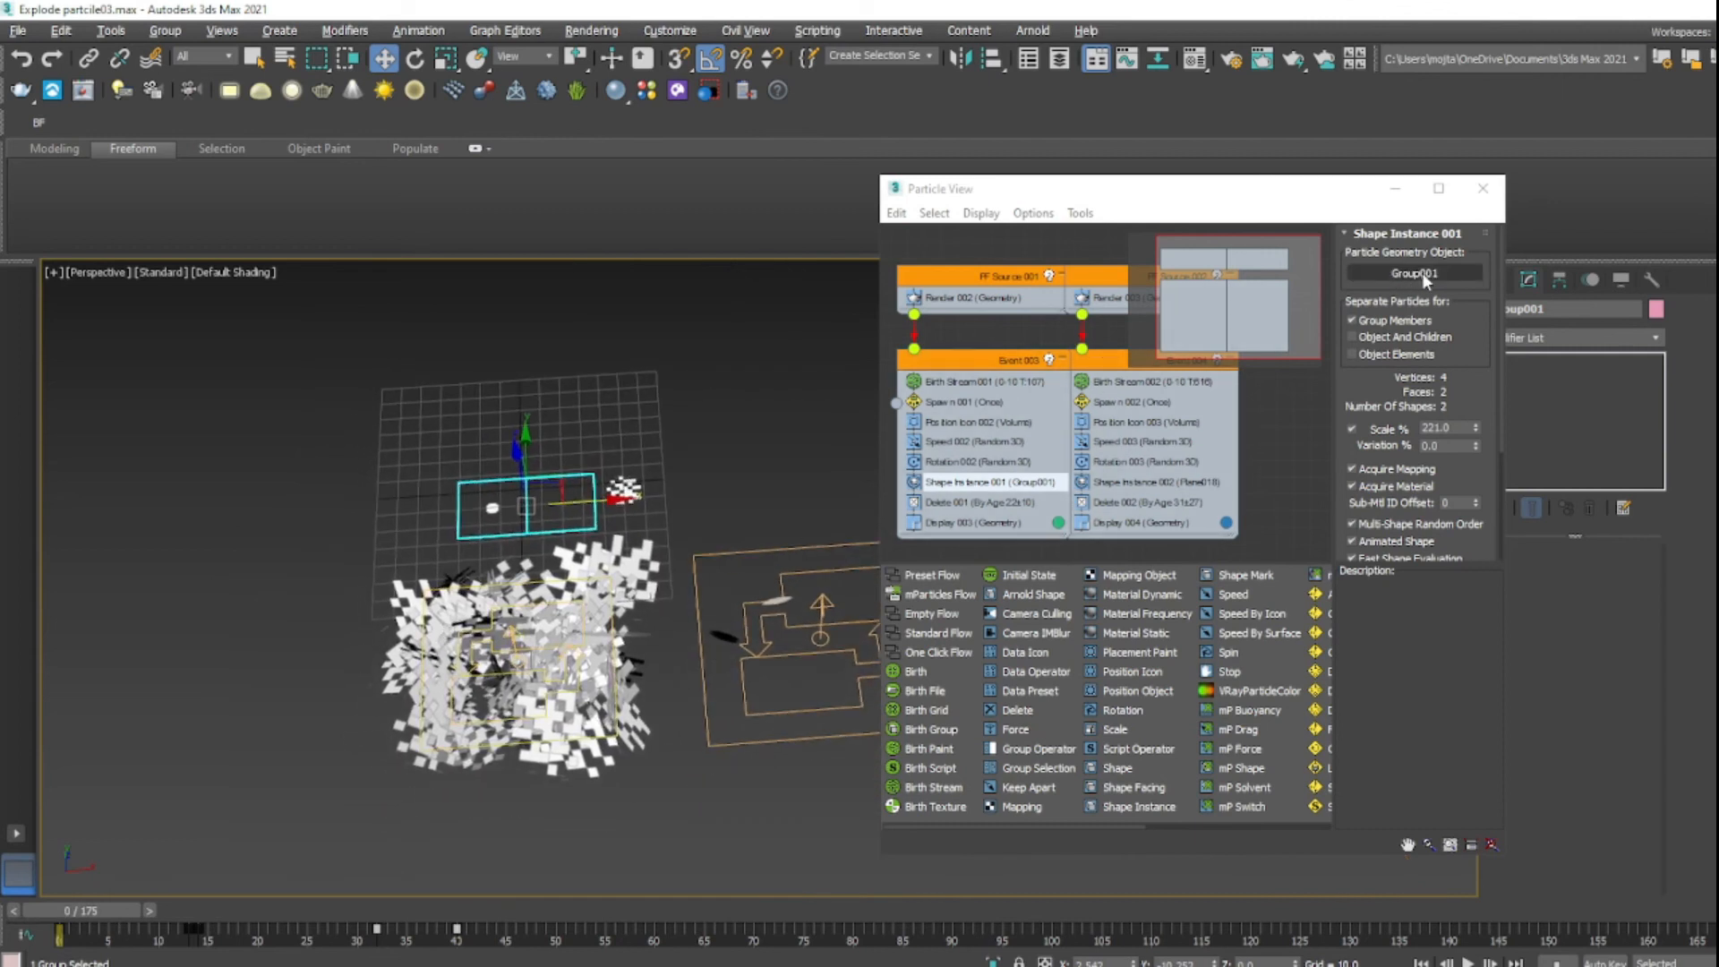
{"action": "left_click", "coordinate": [616, 743]}
{"action": "mouse_move", "coordinate": [120, 910]}
{"action": "left_mouse_down"}
{"action": "mouse_move", "coordinate": [279, 920]}
{"action": "mouse_move", "coordinate": [112, 915]}
{"action": "left_mouse_up"}
- Select Shape Instance 002 and examine its particle geometry object, Plane018, against the generic particle plane in the scene
{"action": "left_click", "coordinate": [1114, 488]}
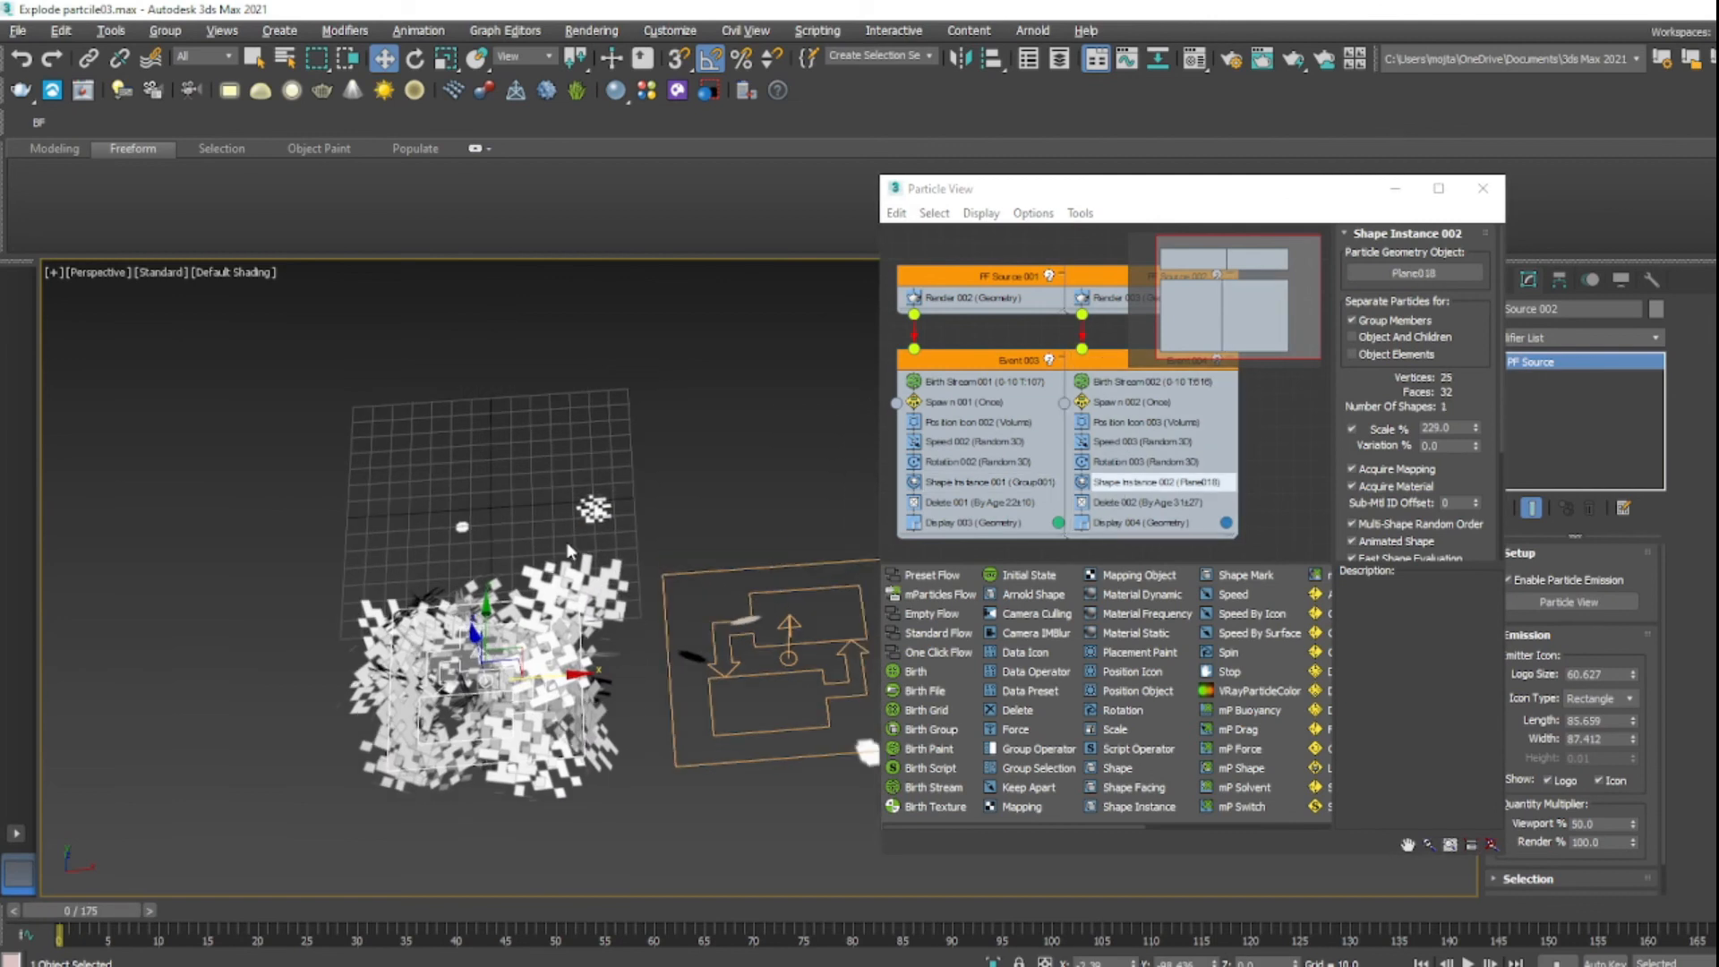
{"action": "middle_click_drag", "start_coordinate": [704, 512], "coordinate": [632, 502]}
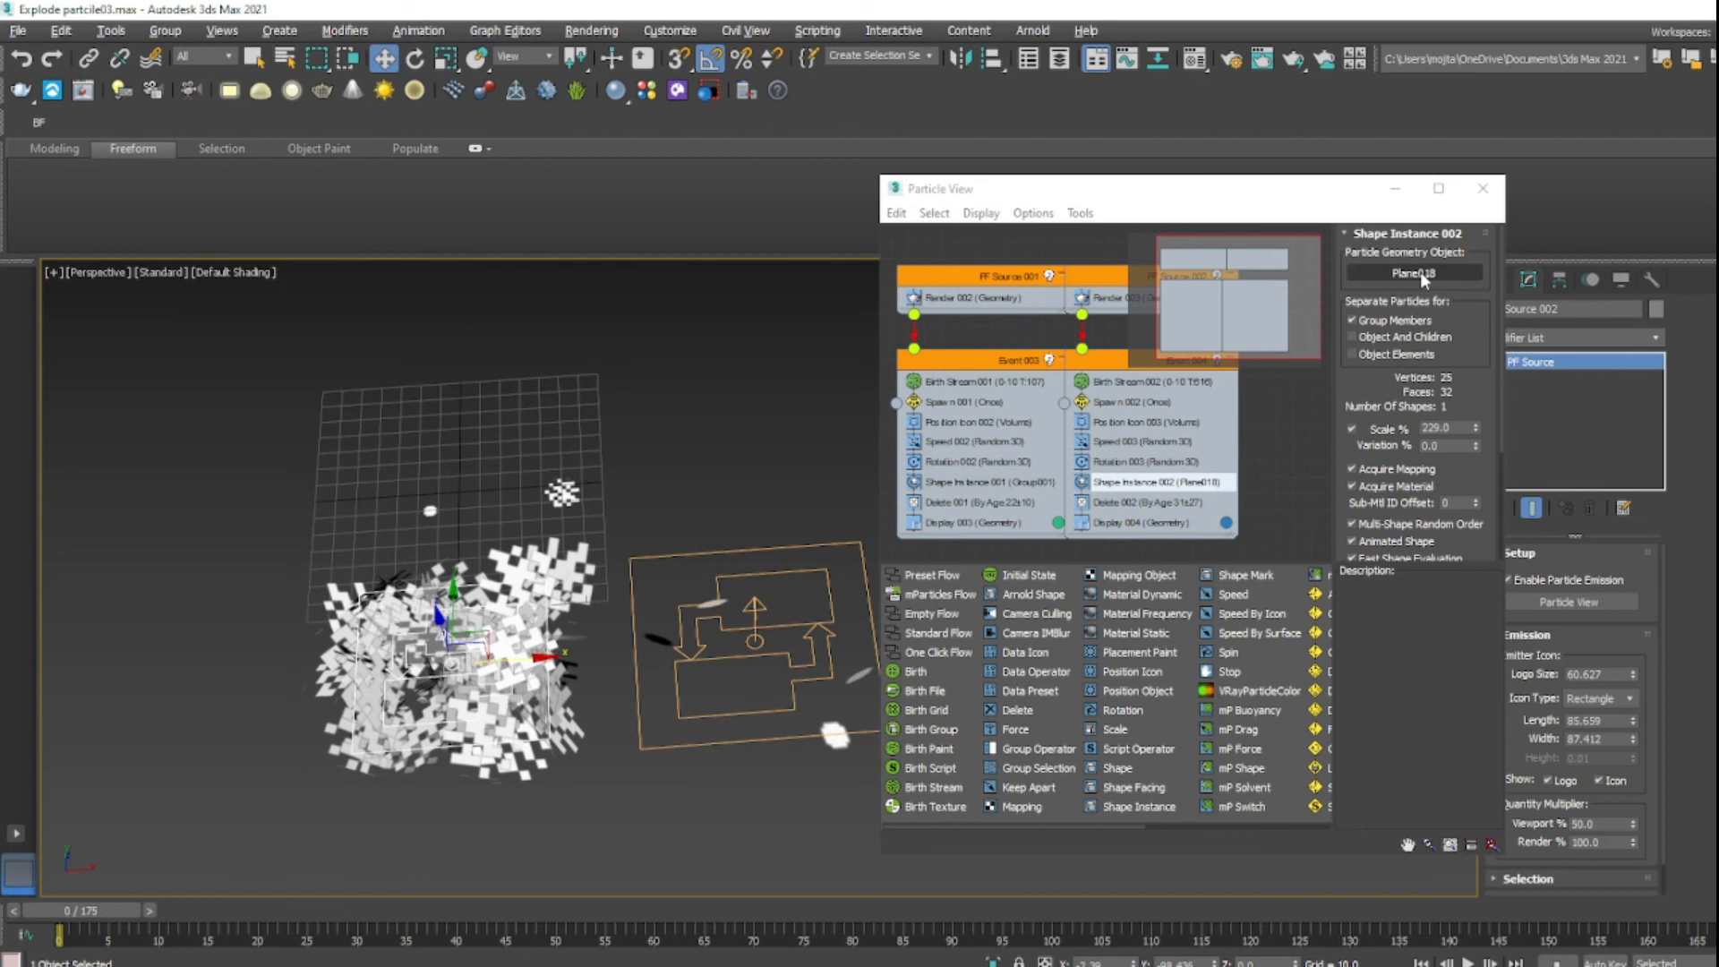
{"action": "scroll", "coordinate": [564, 489], "scroll_direction": "up", "scroll_amount": 6}
{"action": "scroll", "coordinate": [641, 443], "scroll_direction": "down", "scroll_amount": 4}
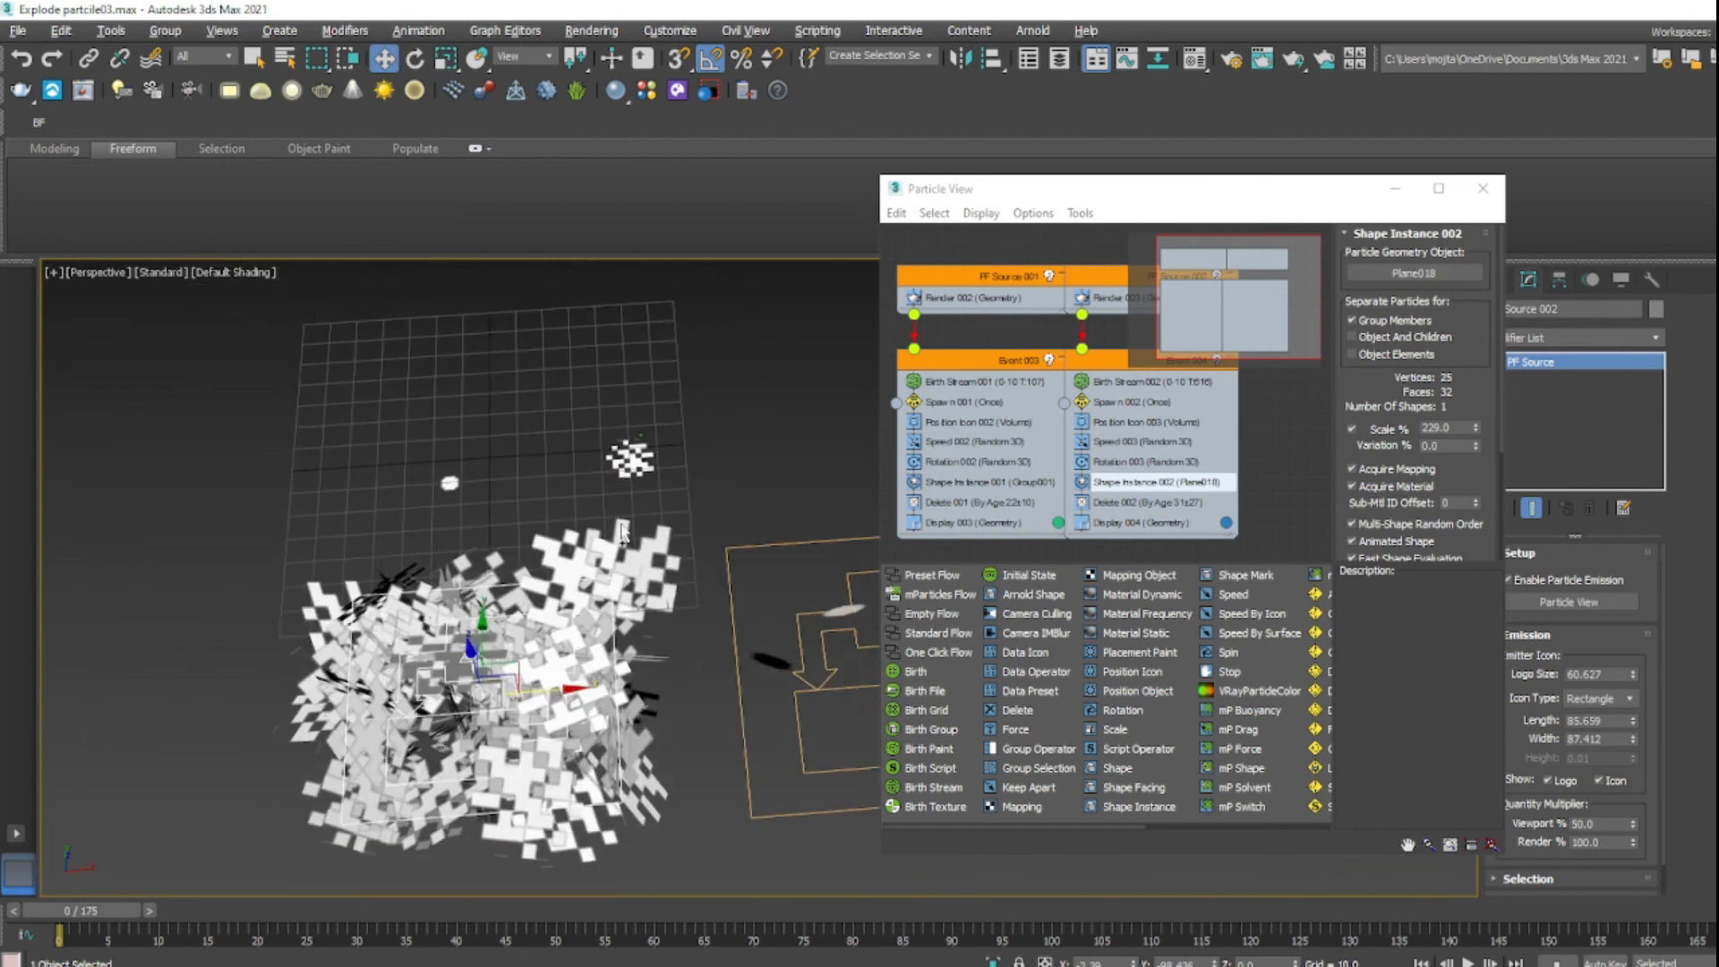
{"action": "left_click", "coordinate": [1372, 272]}
{"action": "scroll", "coordinate": [584, 467], "scroll_direction": "up", "scroll_amount": 3}
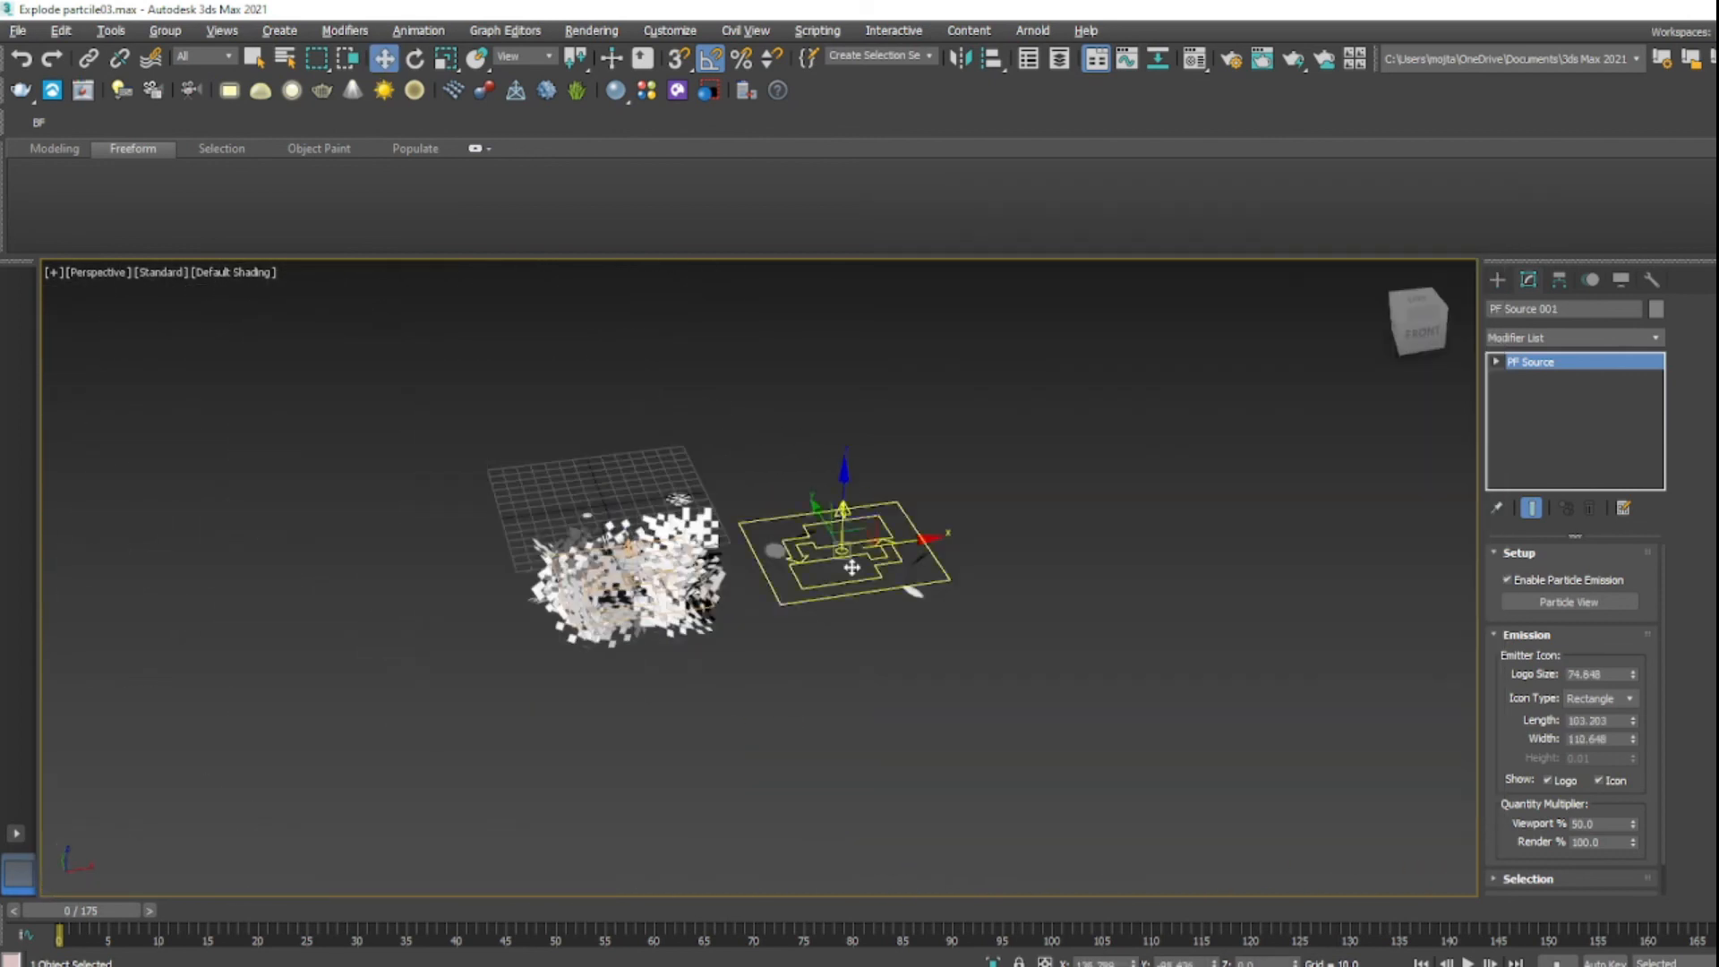
- Move the PF Source 001 emitter onto the PF Source 002 emitter and undo the trial move away from it
{"action": "middle_click_drag", "start_coordinate": [627, 546], "coordinate": [689, 621], "text": "alt"}
{"action": "middle_click_drag", "start_coordinate": [348, 691], "coordinate": [645, 573], "text": "alt"}
{"action": "left_click", "coordinate": [311, 718]}
{"action": "scroll", "coordinate": [312, 663], "scroll_direction": "up", "scroll_amount": 3}
{"action": "middle_click_drag", "start_coordinate": [613, 701], "coordinate": [653, 626]}
{"action": "scroll", "coordinate": [606, 346], "scroll_direction": "down", "scroll_amount": 3}
{"action": "left_click", "coordinate": [717, 664]}
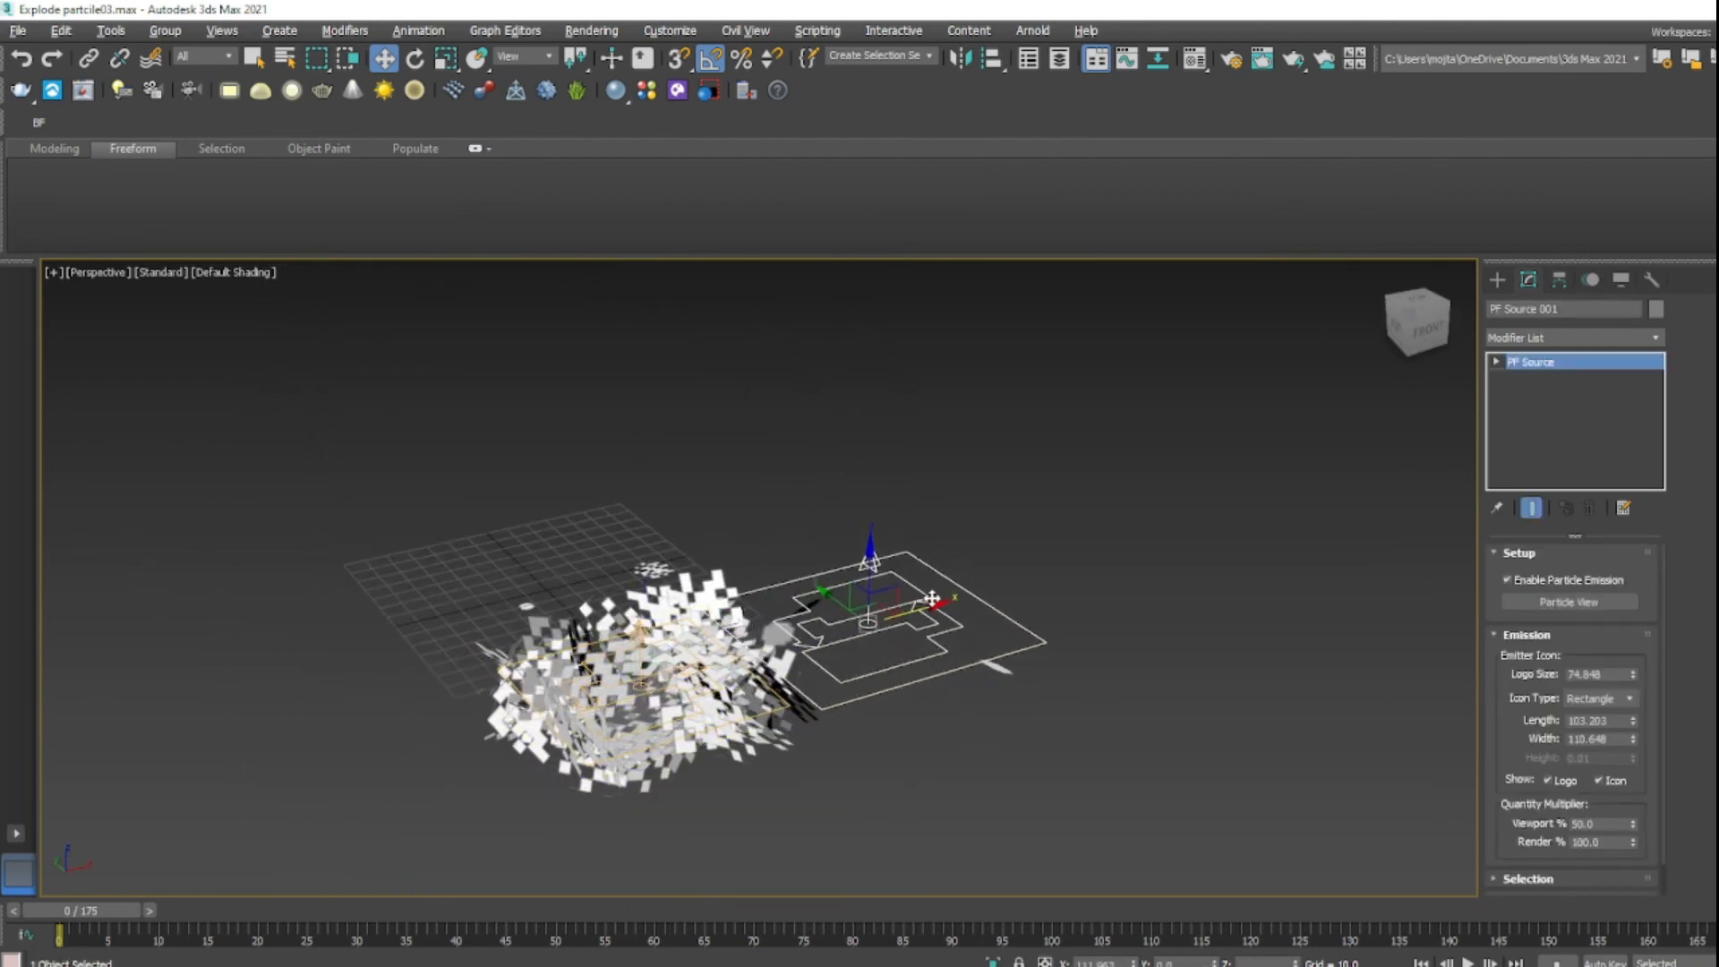
{"action": "key", "text": "ctrl+z"}
- Scrub the timeline back to frame 0 and play the animation to preview both overlapping particle systems
{"action": "left_click_drag", "start_coordinate": [80, 910], "coordinate": [181, 910]}
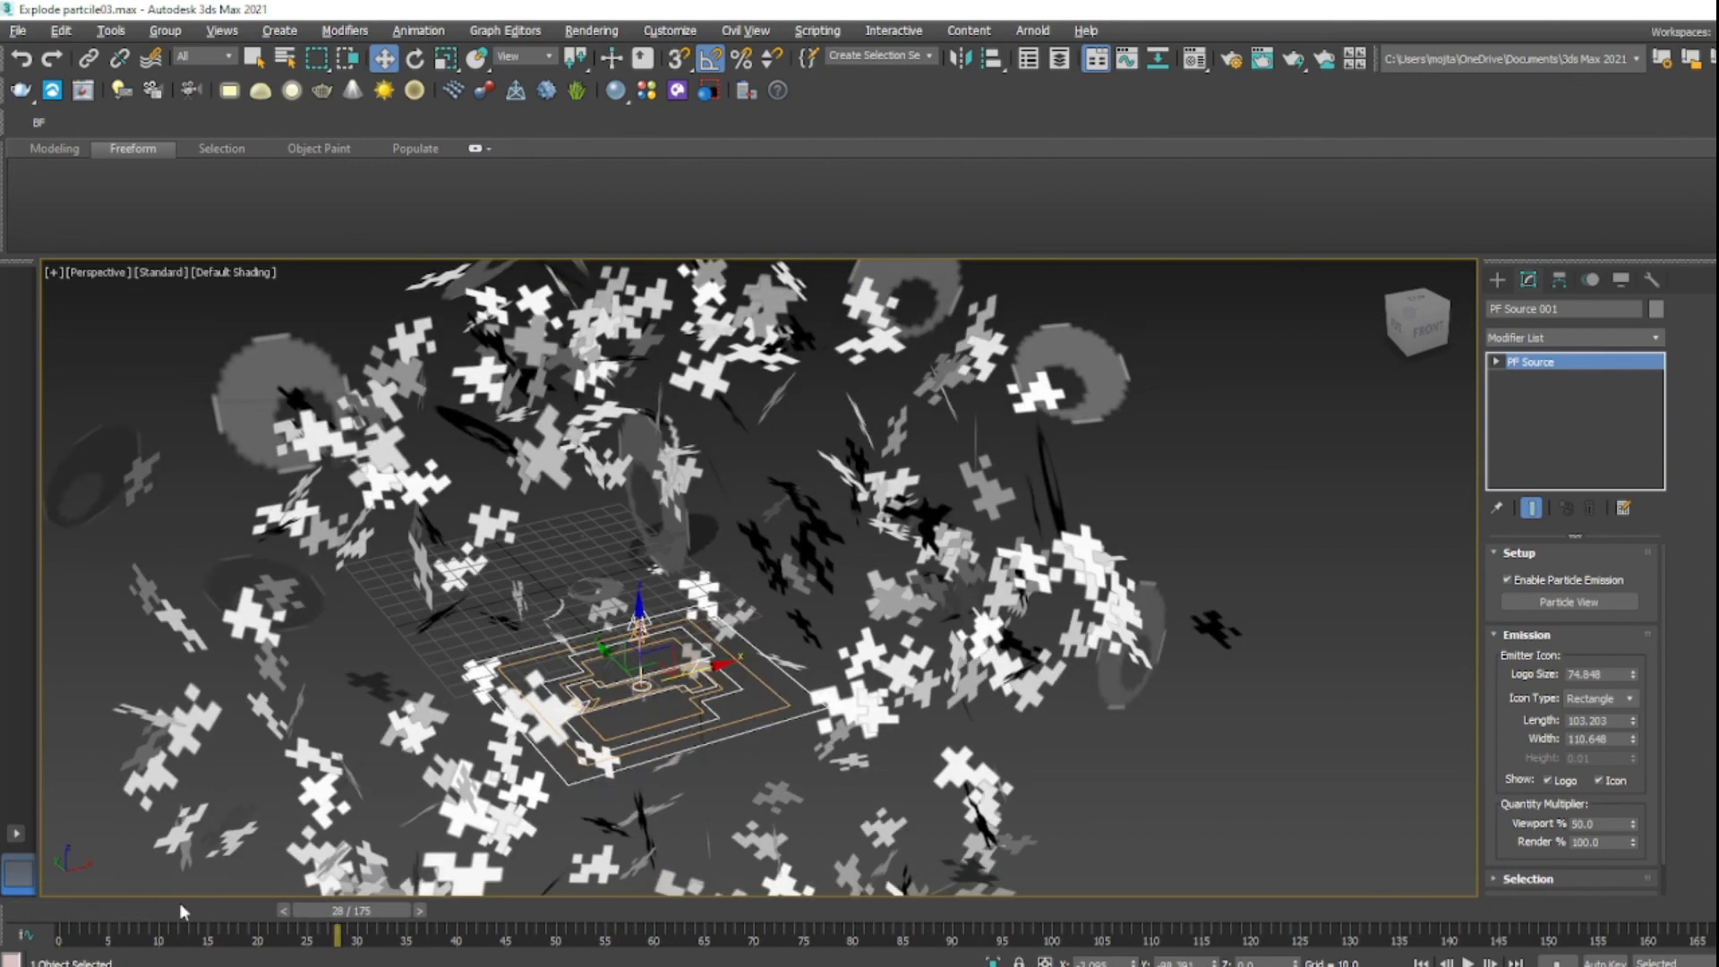
{"action": "left_click_drag", "start_coordinate": [319, 904], "coordinate": [53, 910]}
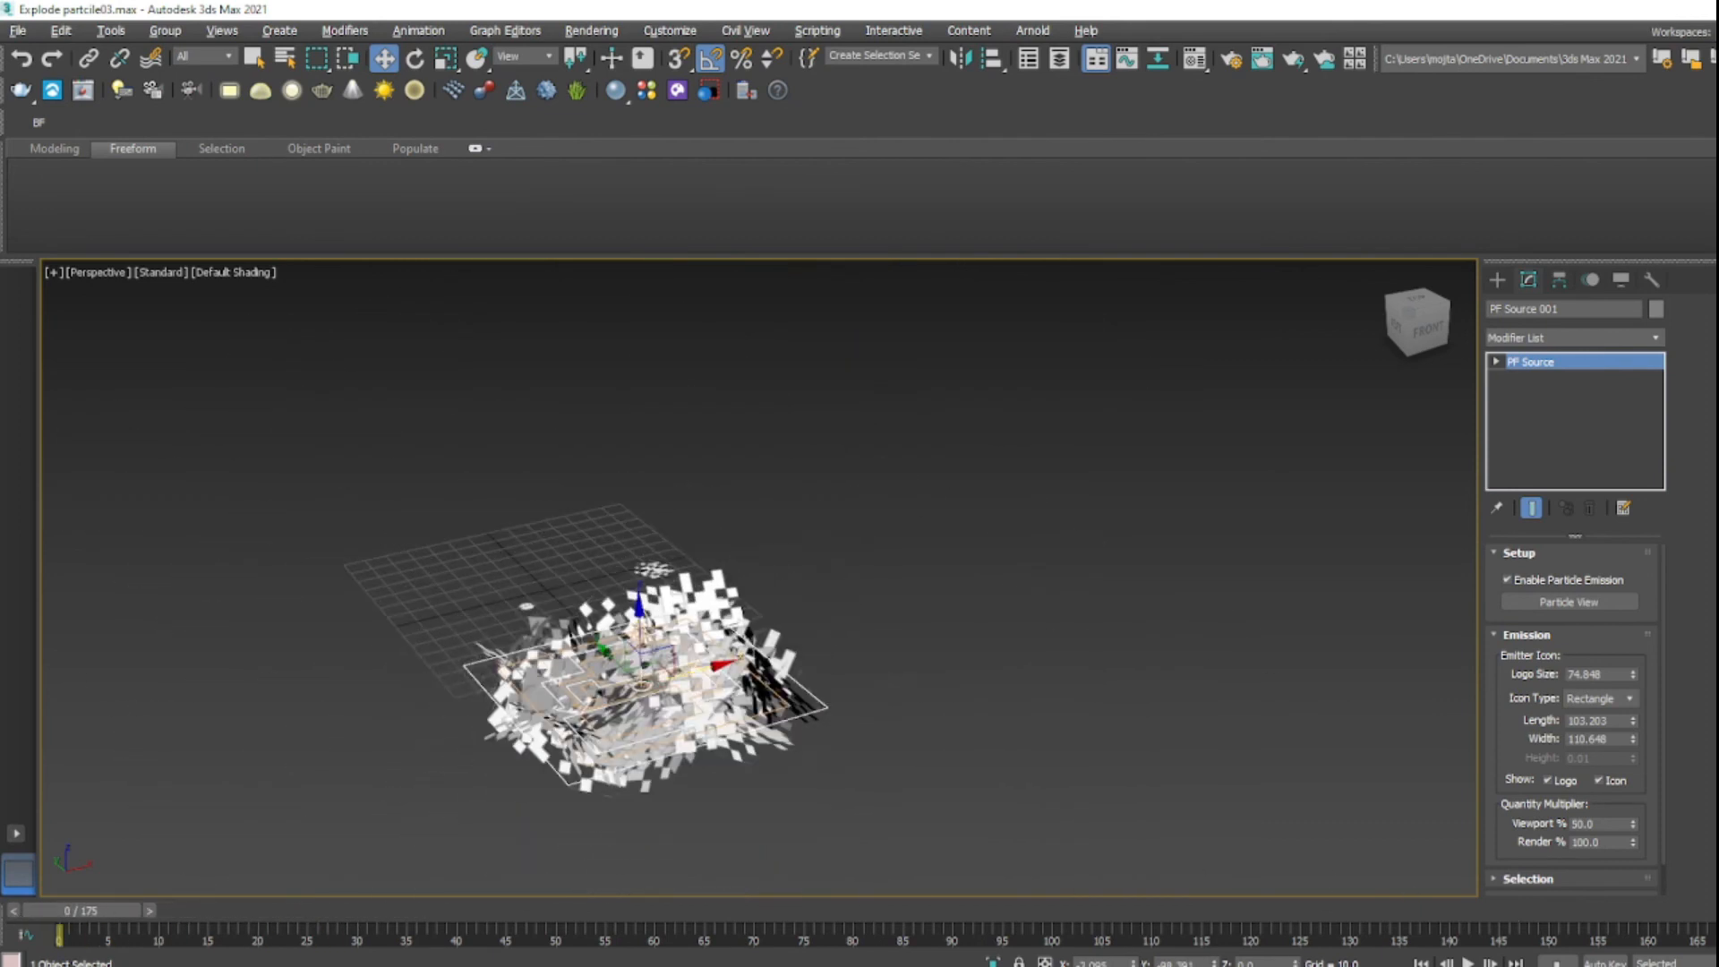
{"action": "key", "text": "/"}
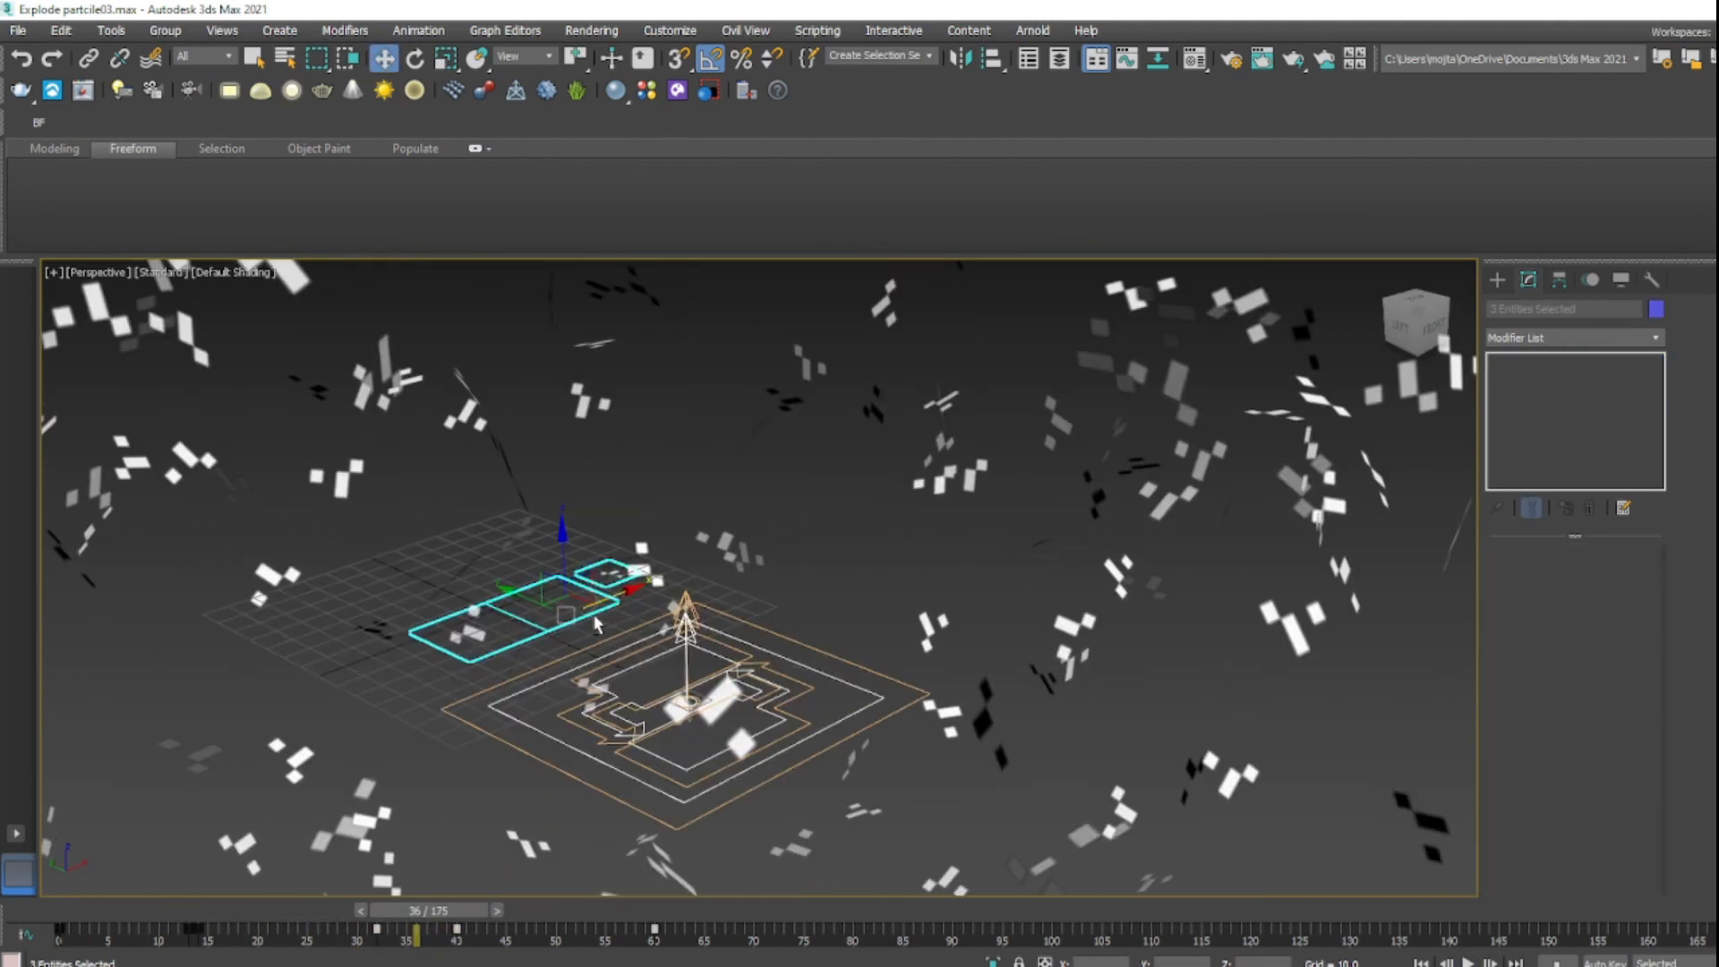
- Hide the selected source planes of the explosion and generic particles, and clear the selection
{"action": "scroll", "coordinate": [616, 652], "scroll_direction": "up", "scroll_amount": 5}
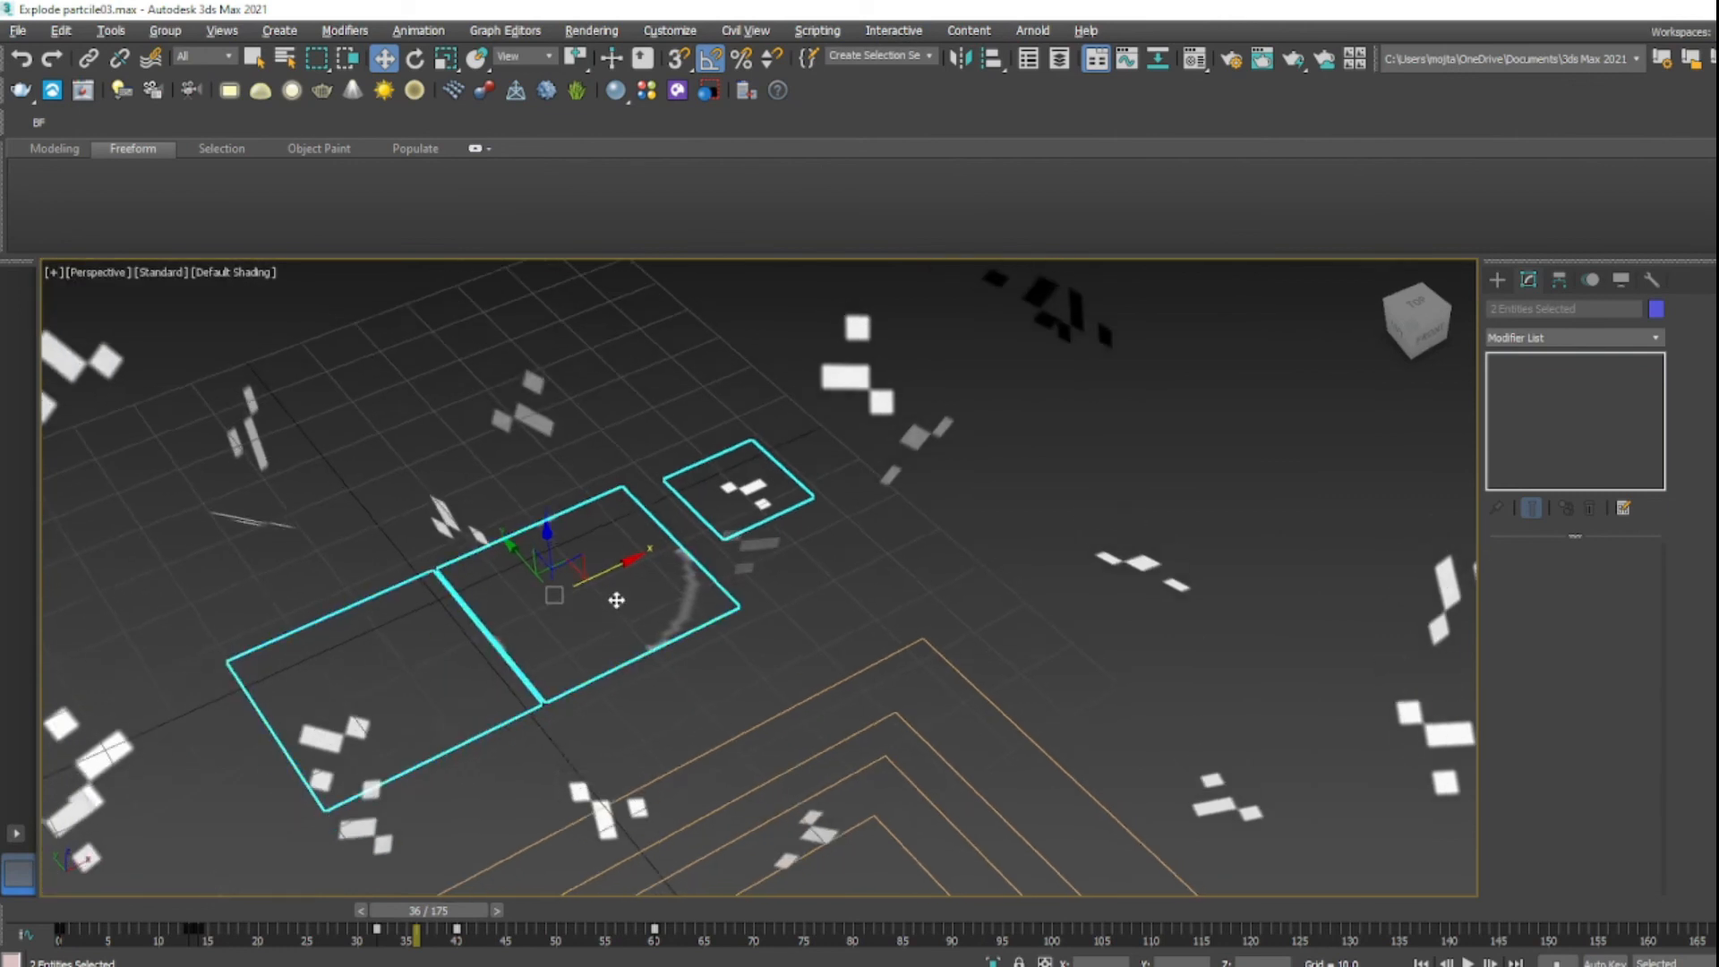
{"action": "middle_click_drag", "start_coordinate": [616, 600], "coordinate": [727, 543], "text": "alt"}
{"action": "scroll", "coordinate": [620, 580], "scroll_direction": "down", "scroll_amount": 3}
{"action": "right_click", "coordinate": [702, 533]}
{"action": "left_click", "coordinate": [747, 462]}
{"action": "scroll", "coordinate": [749, 479], "scroll_direction": "down", "scroll_amount": 4}
{"action": "left_click", "coordinate": [678, 573]}
{"action": "left_click", "coordinate": [670, 540]}
- Scrub the timeline back to frame 0 and inspect the combined explosion particles up close
{"action": "left_click_drag", "start_coordinate": [398, 915], "coordinate": [392, 879]}
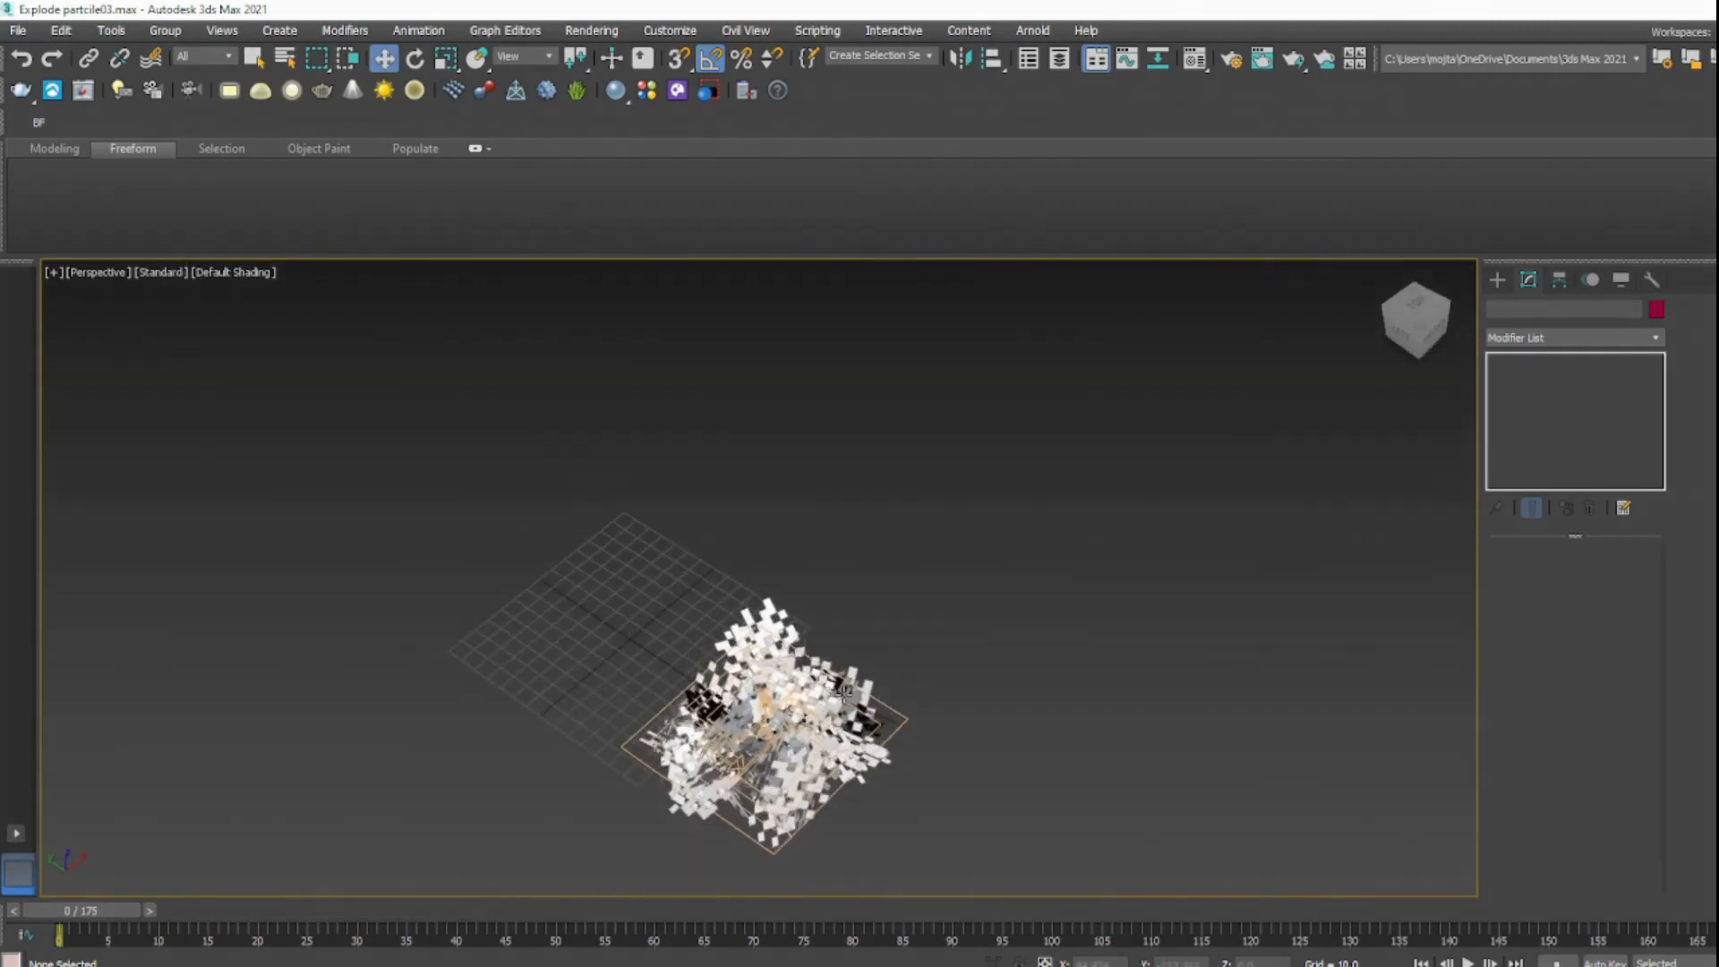
{"action": "scroll", "coordinate": [843, 692], "scroll_direction": "up", "scroll_amount": 3}
{"action": "middle_click_drag", "start_coordinate": [842, 692], "coordinate": [833, 555]}
{"action": "scroll", "coordinate": [803, 617], "scroll_direction": "up", "scroll_amount": 3}
{"action": "scroll", "coordinate": [743, 627], "scroll_direction": "down", "scroll_amount": 4}
{"action": "scroll", "coordinate": [759, 573], "scroll_direction": "up", "scroll_amount": 3}
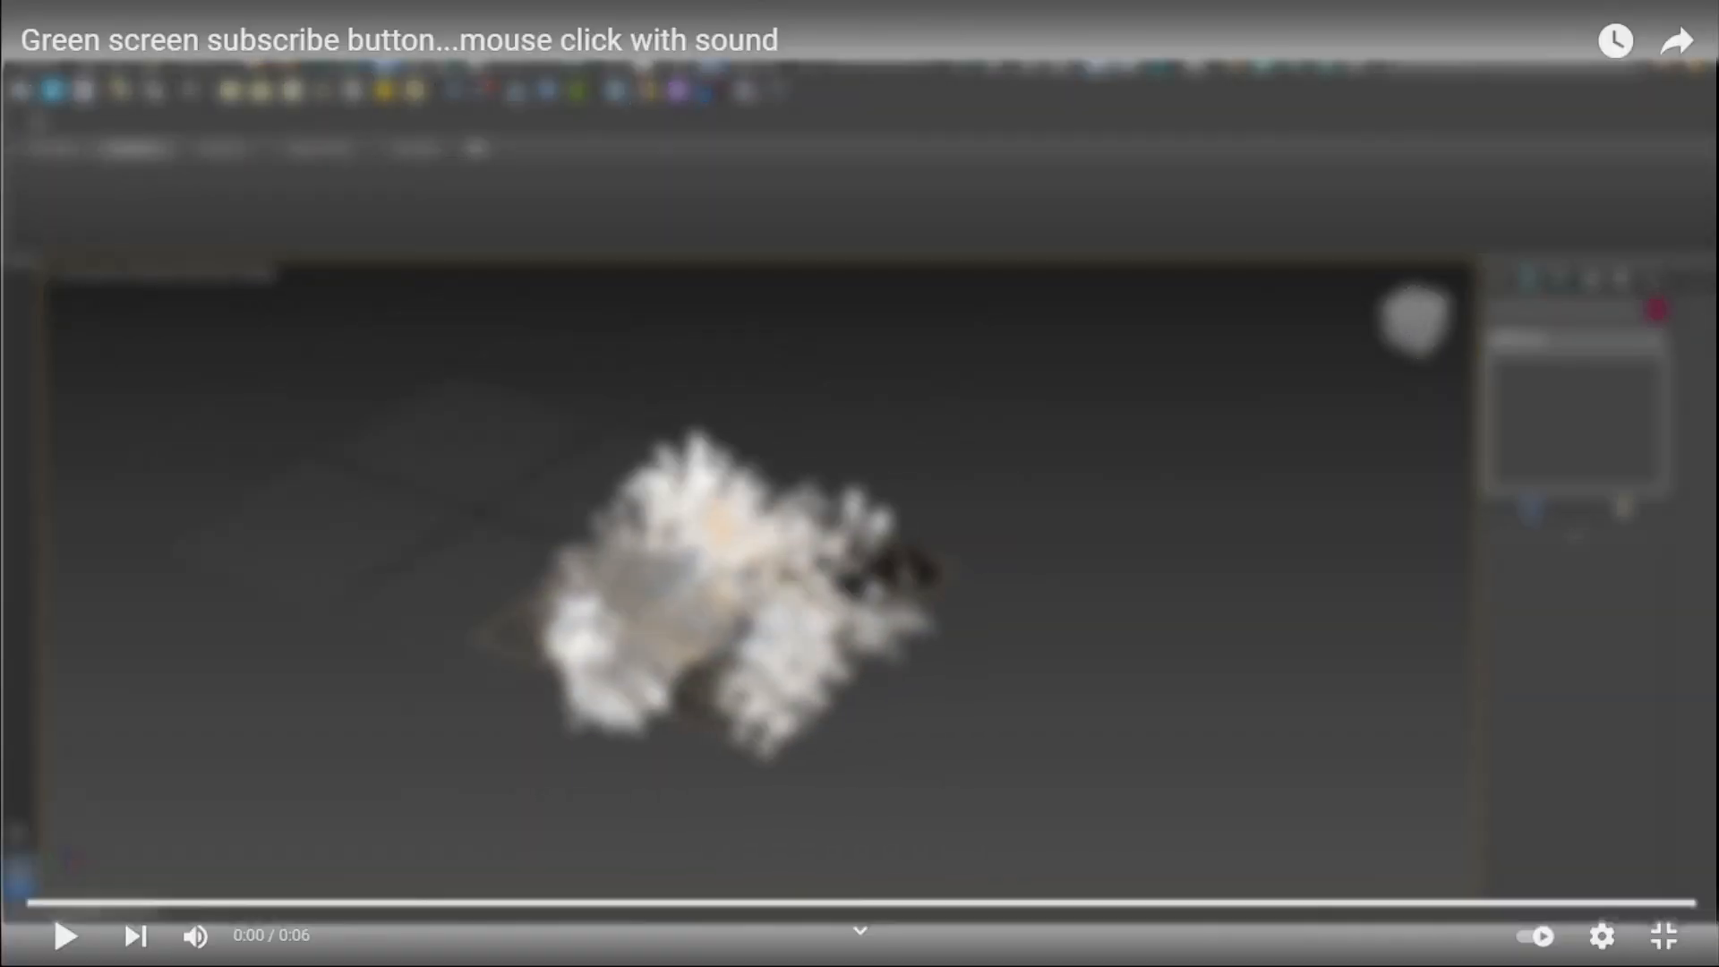